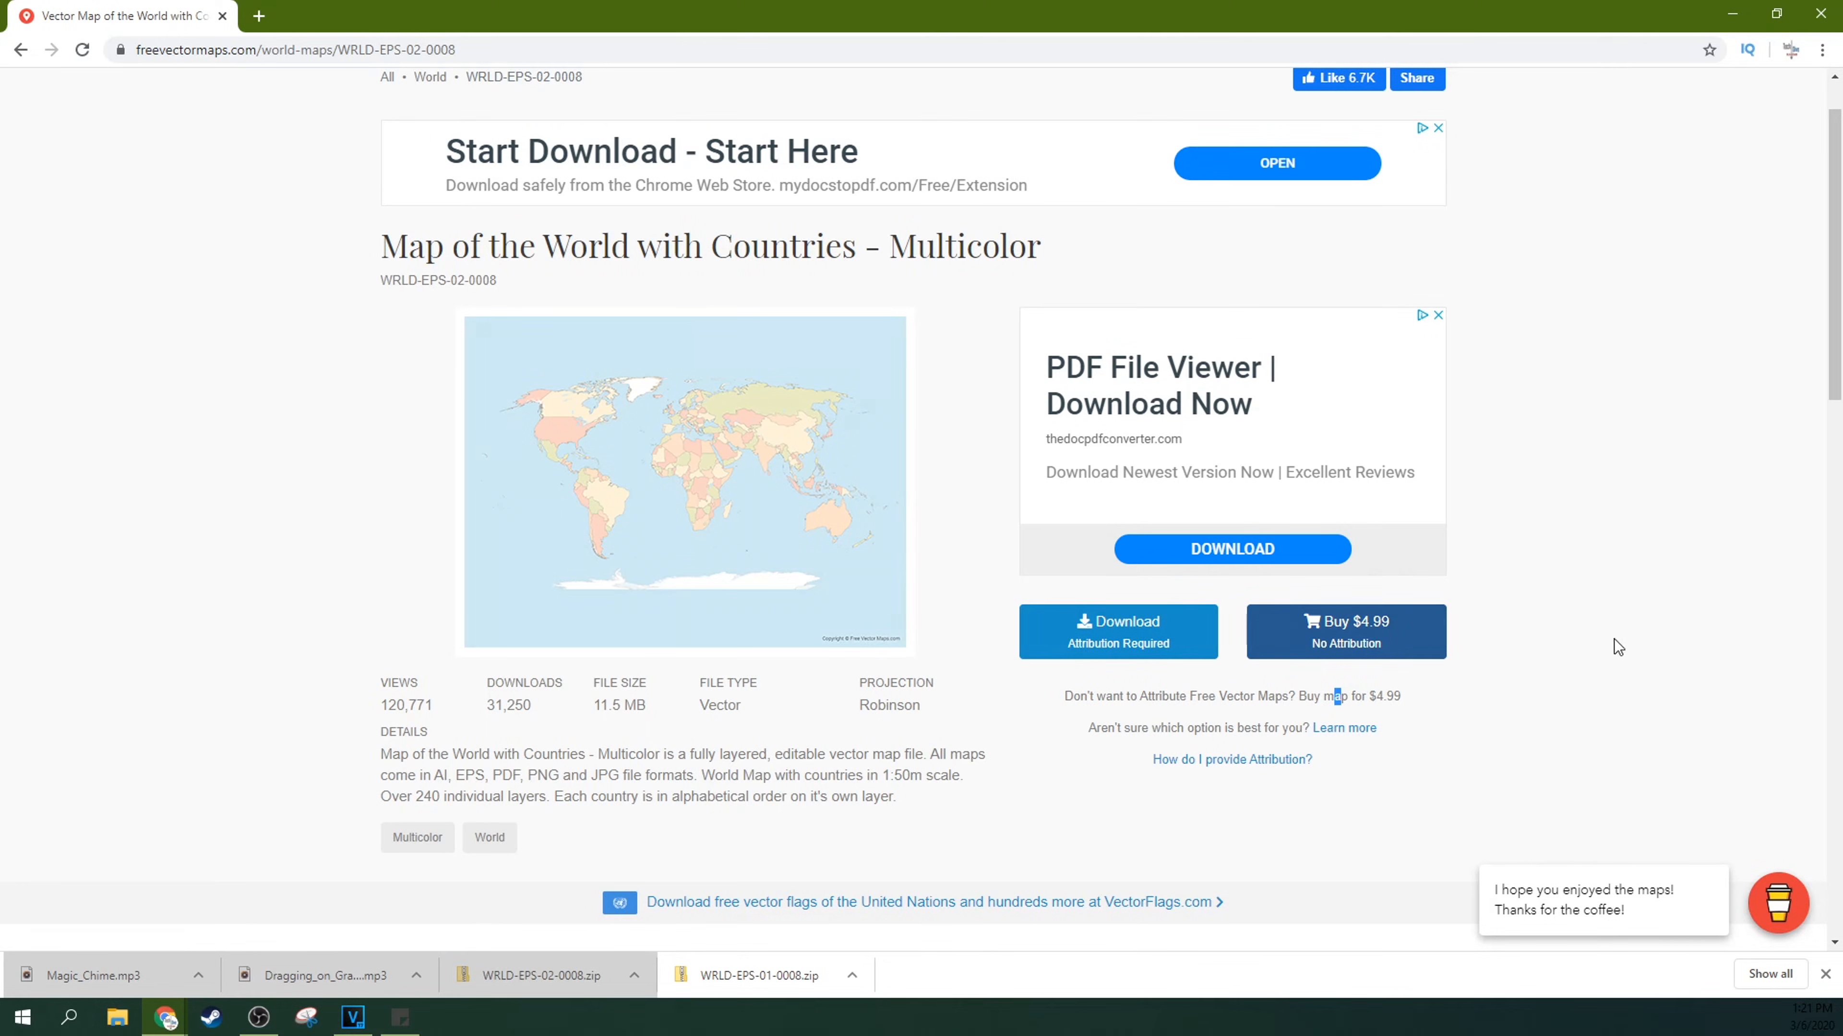
Step: Switch to VEGAS Pro and add WRLD-EPS-02-0008.jpg from the project media to video track 3 at about 21 seconds
left_click(1733, 14)
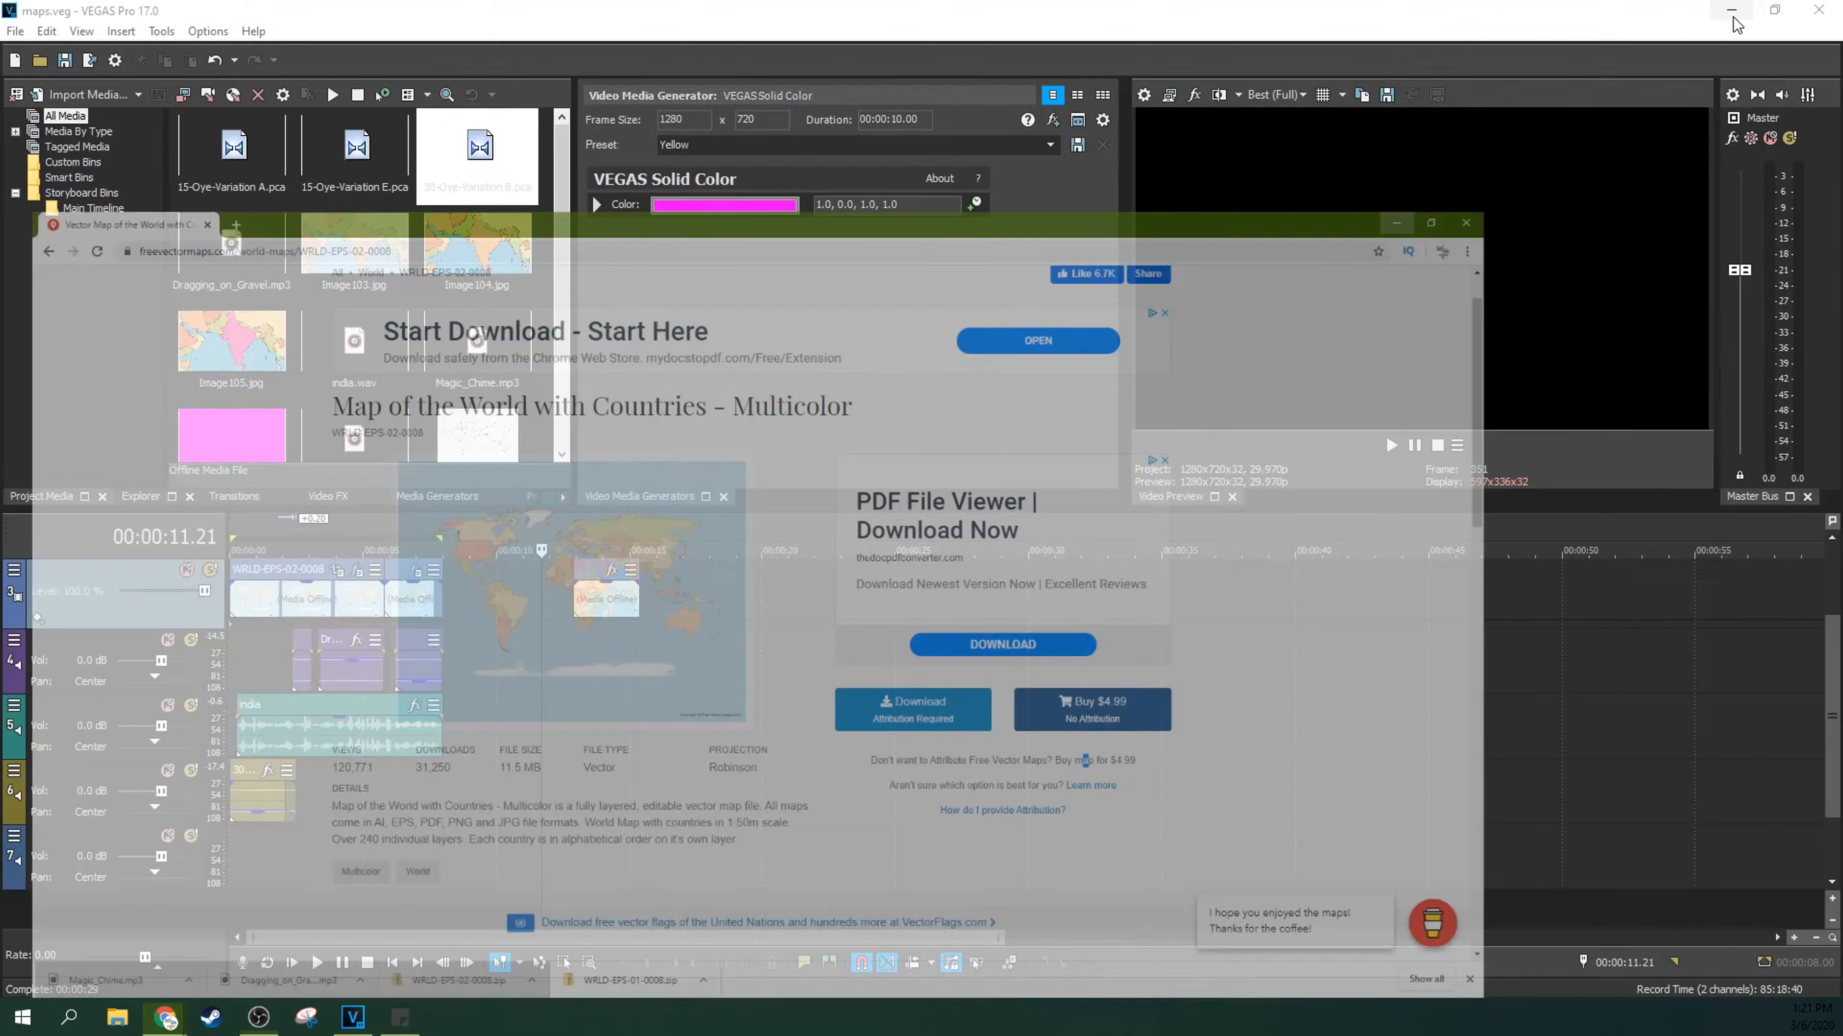
left_click(490, 619)
left_click(469, 613)
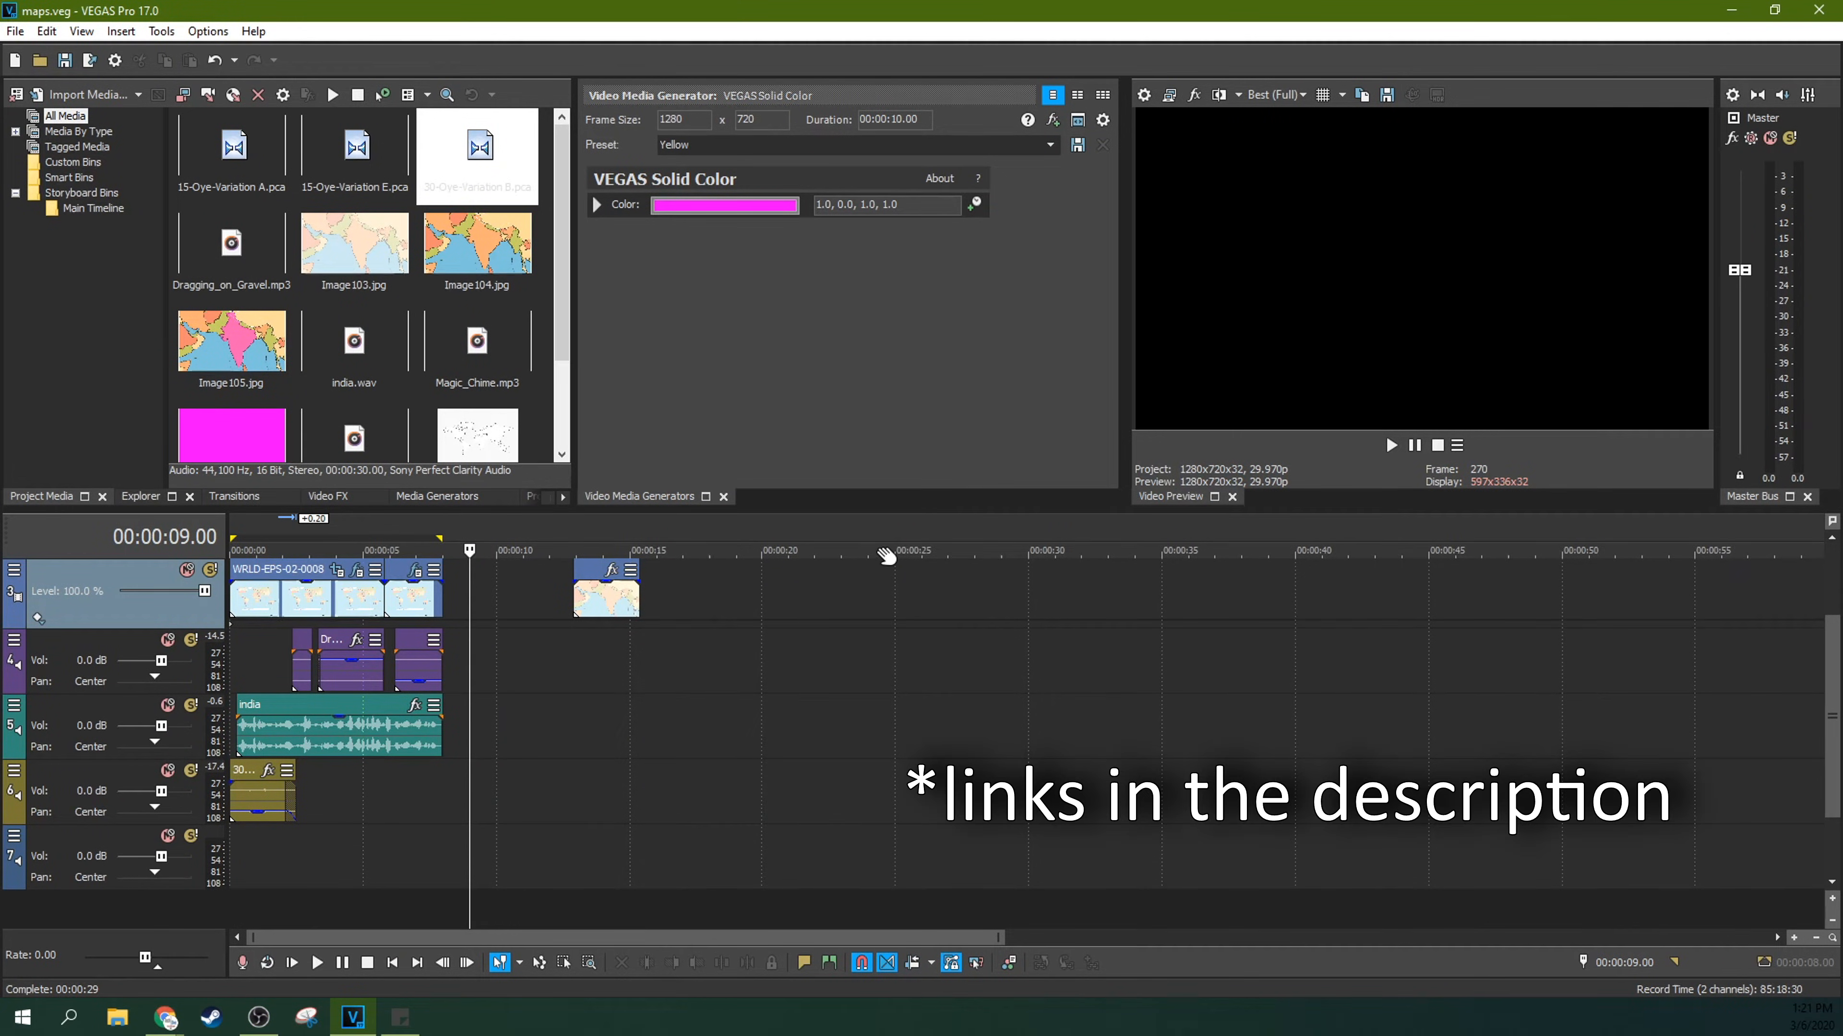
left_click(58, 495)
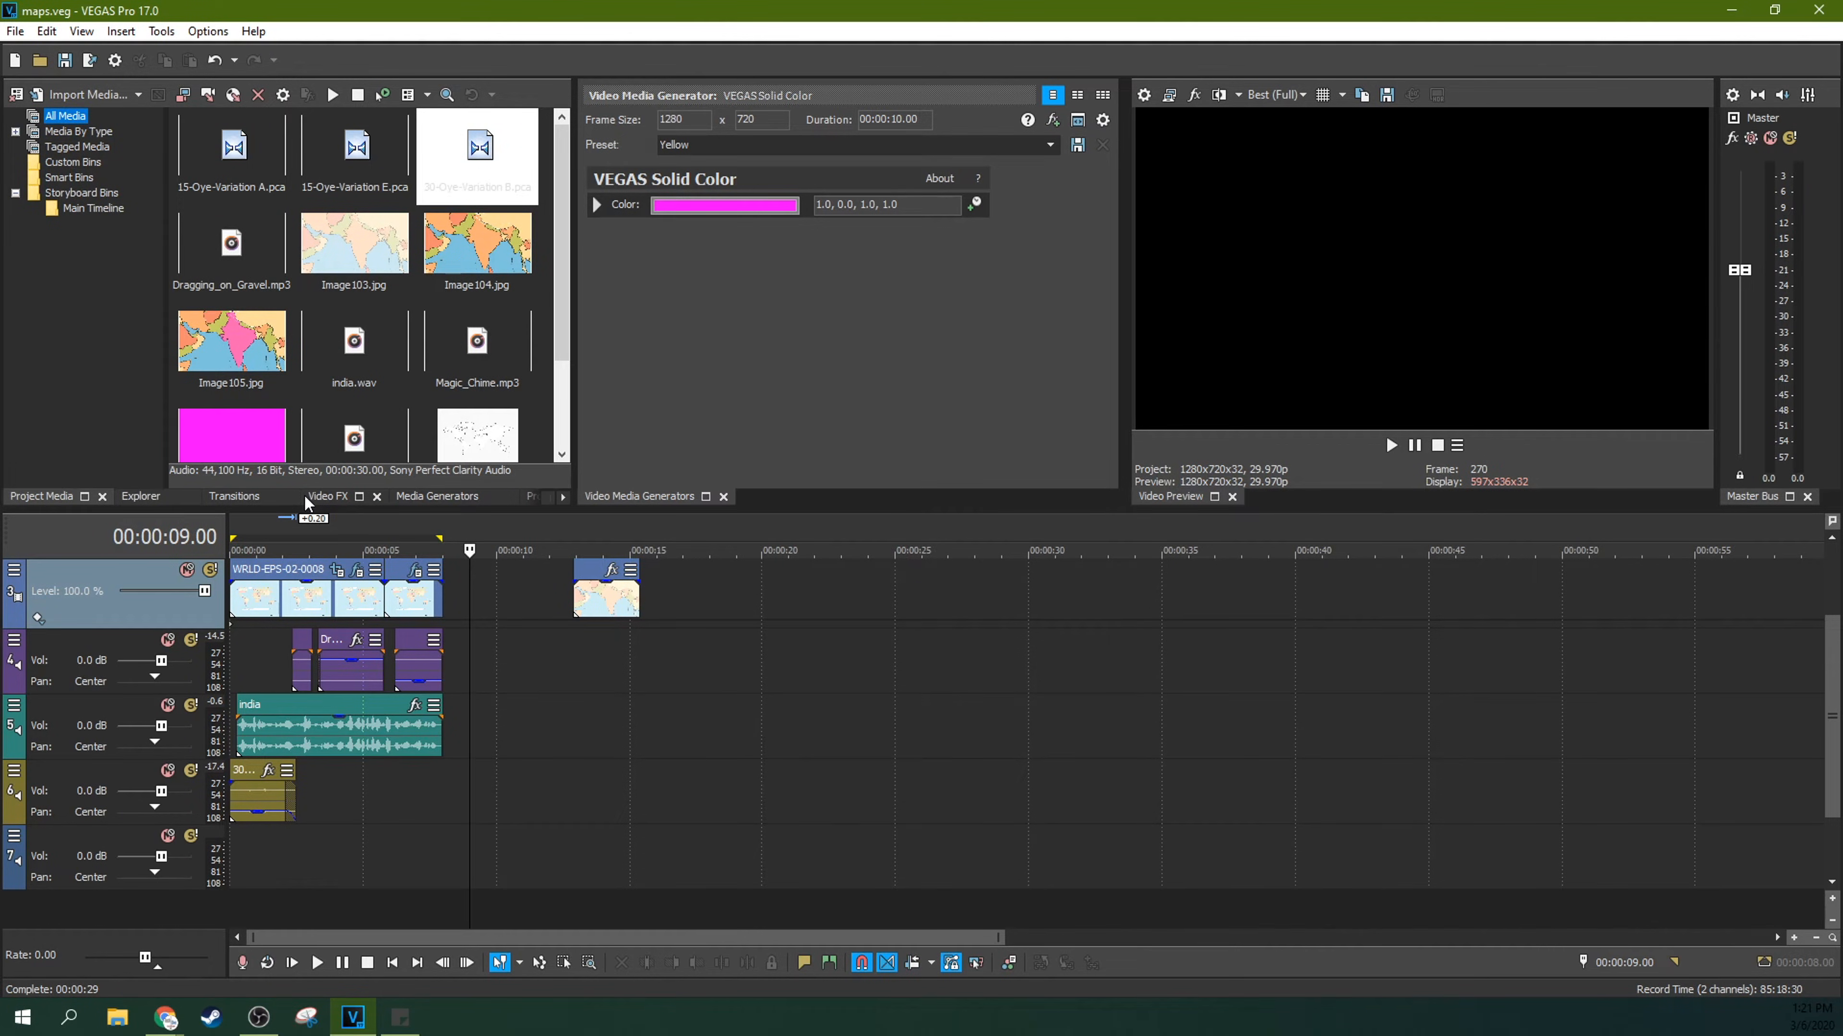
left_click(149, 497)
left_click(23, 496)
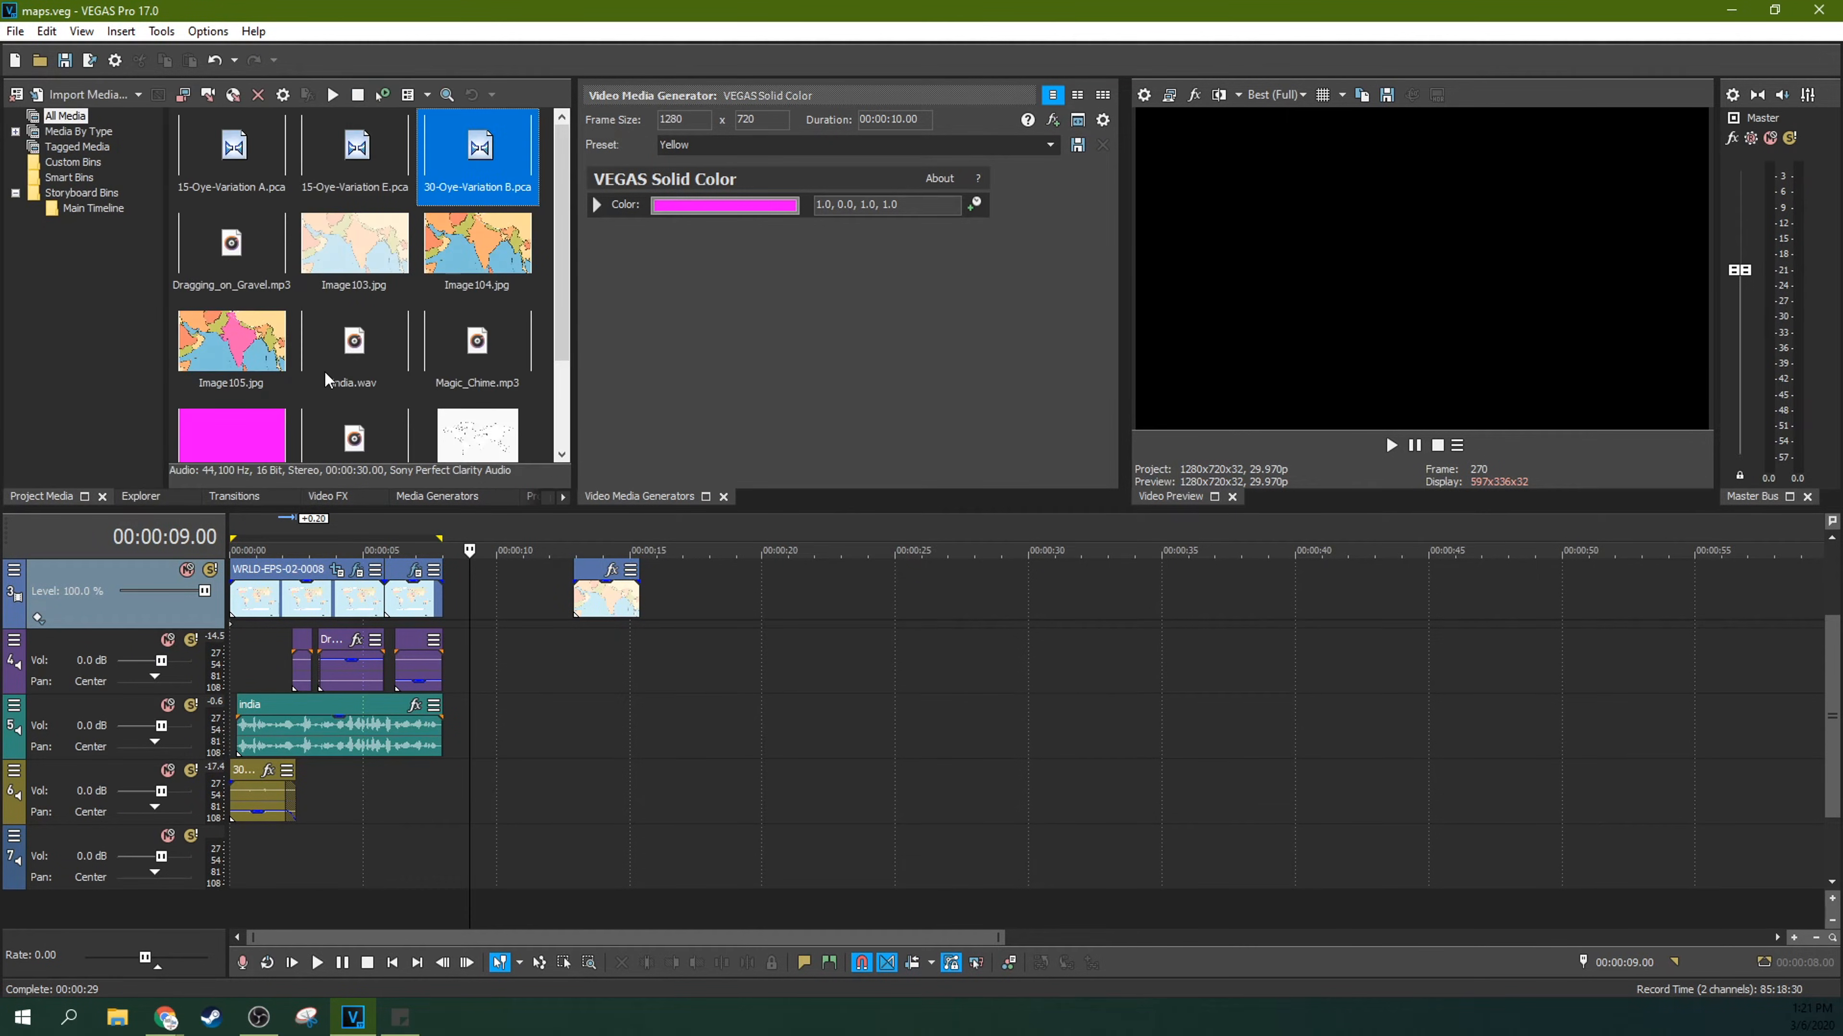
left_click_drag(563, 249, 561, 357)
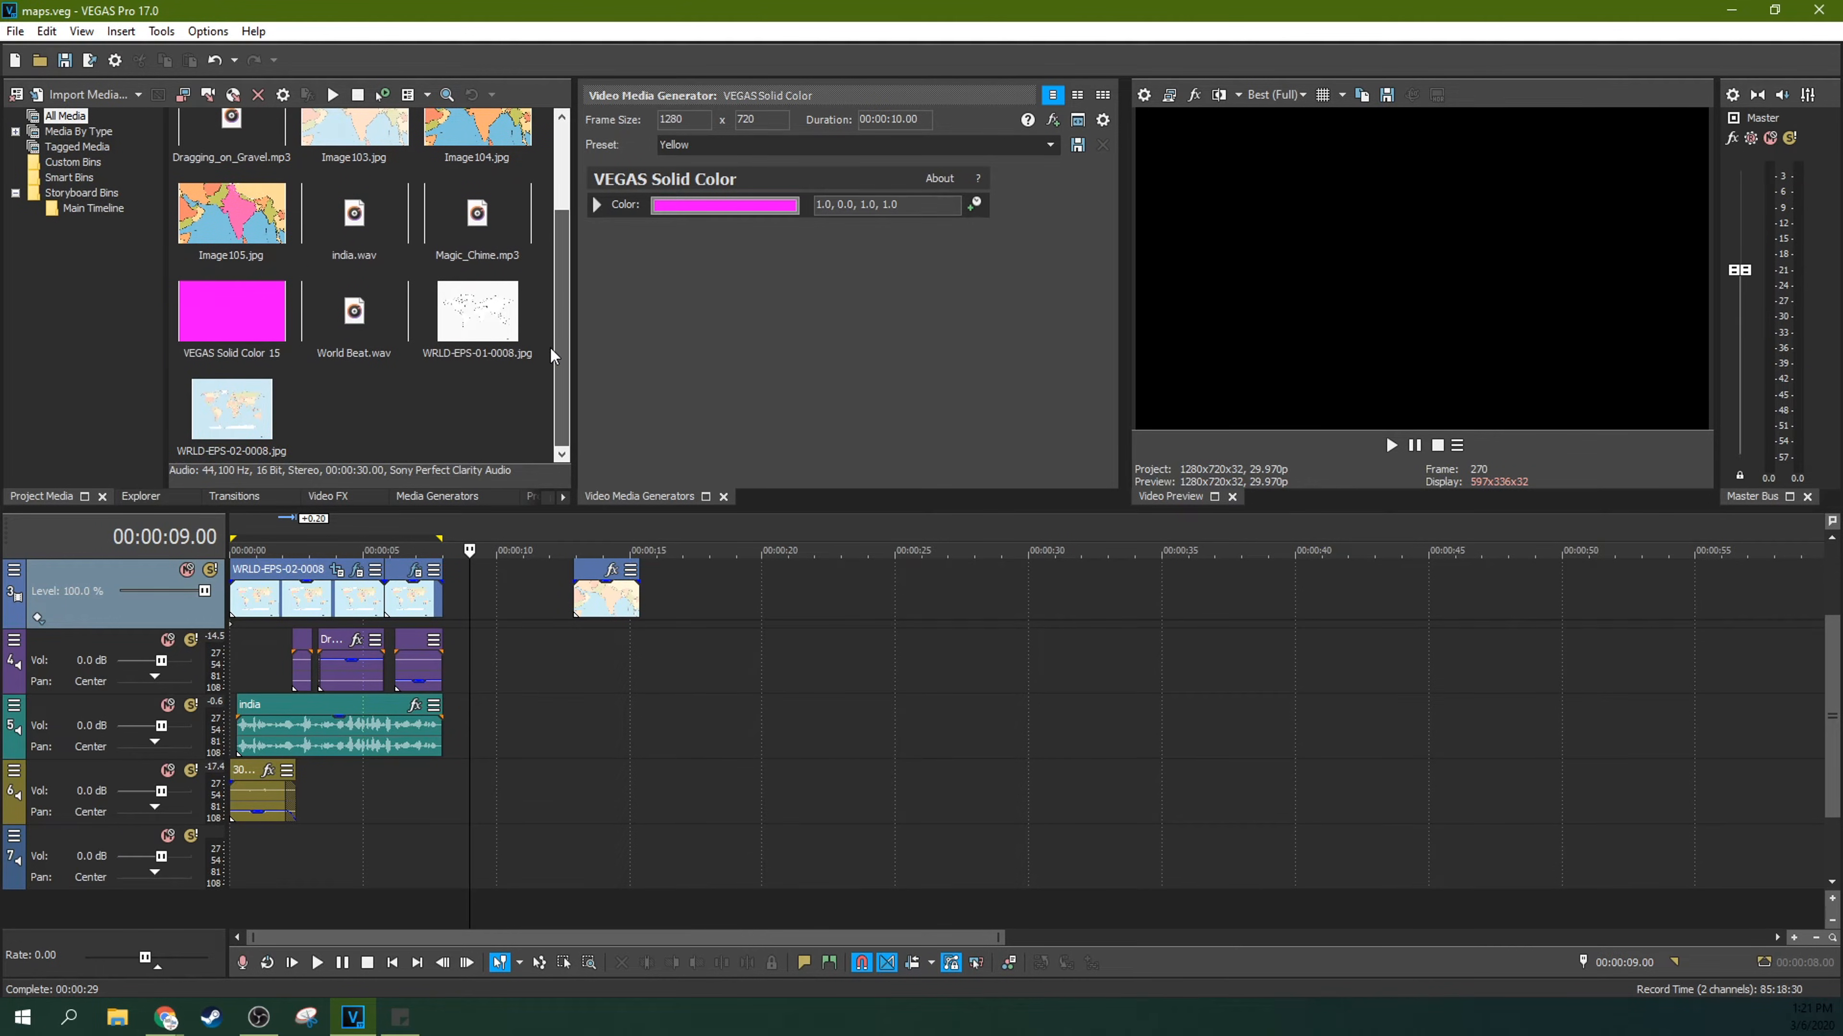
left_click(249, 419)
left_click_drag(234, 420, 801, 639)
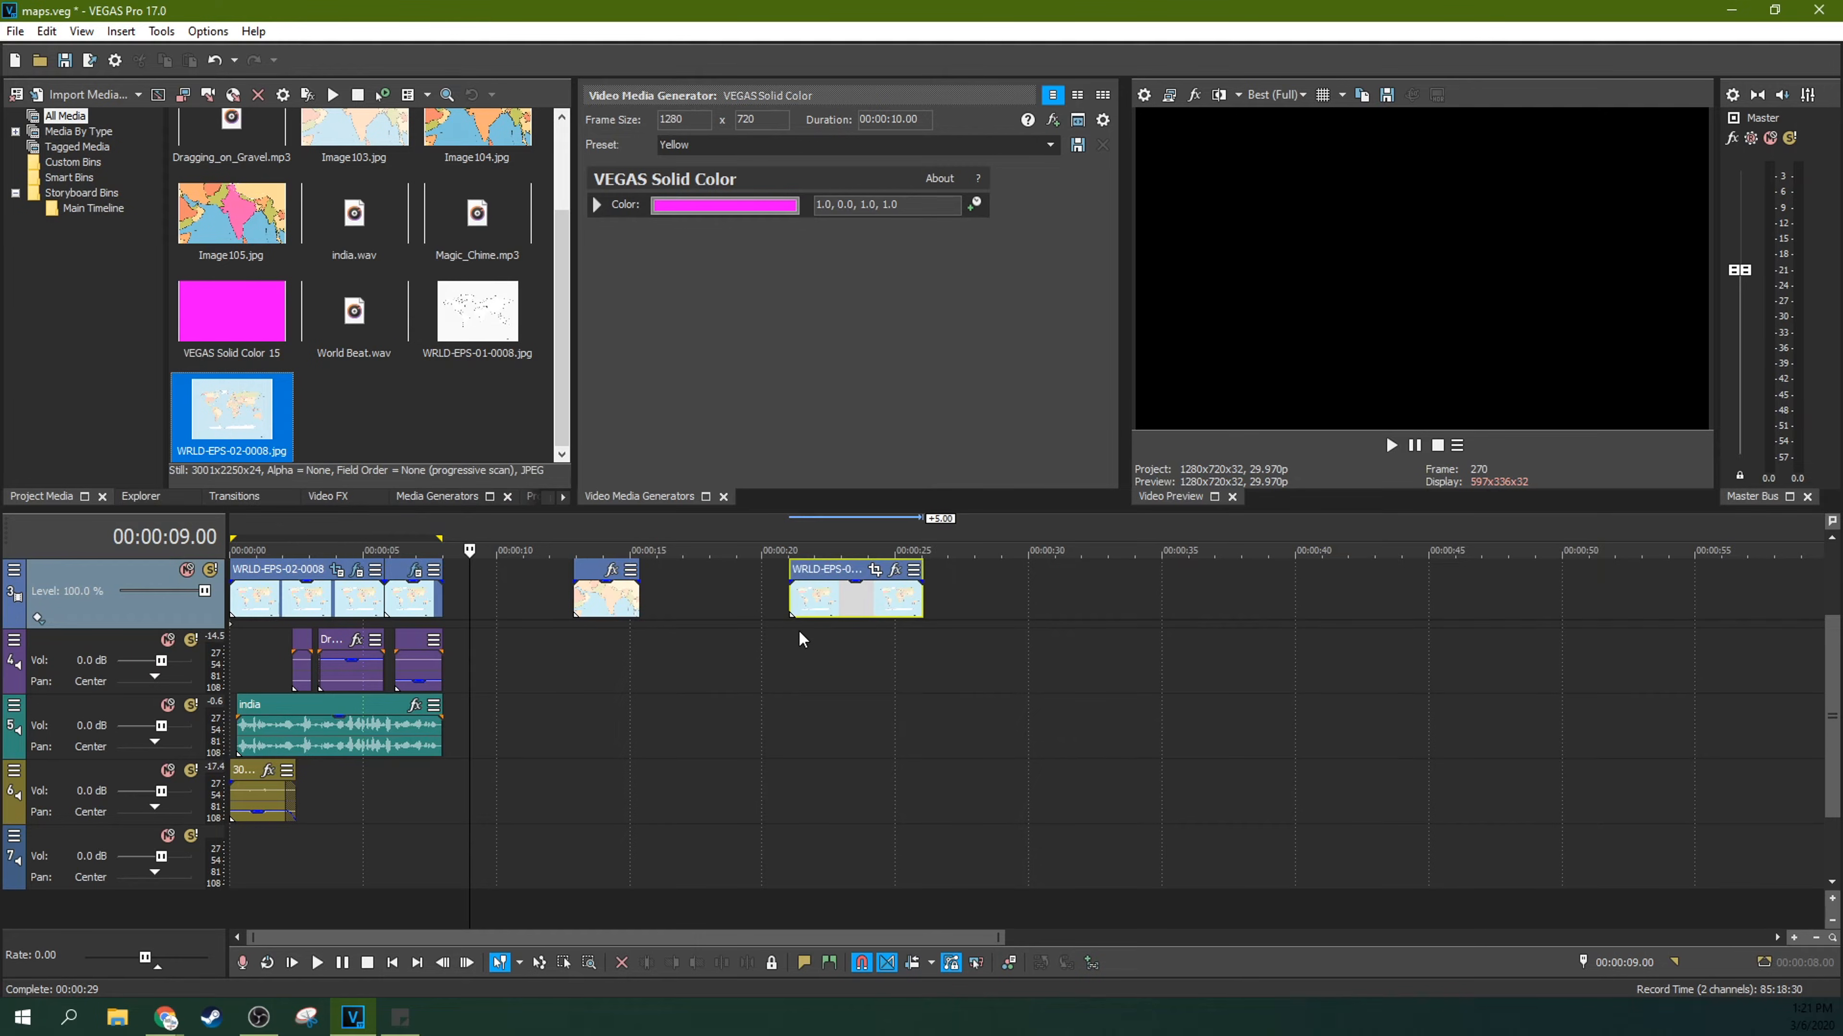
Step: Move the new world map clip earlier on track 3 so it starts at 00:00:18.16
left_click(803, 600)
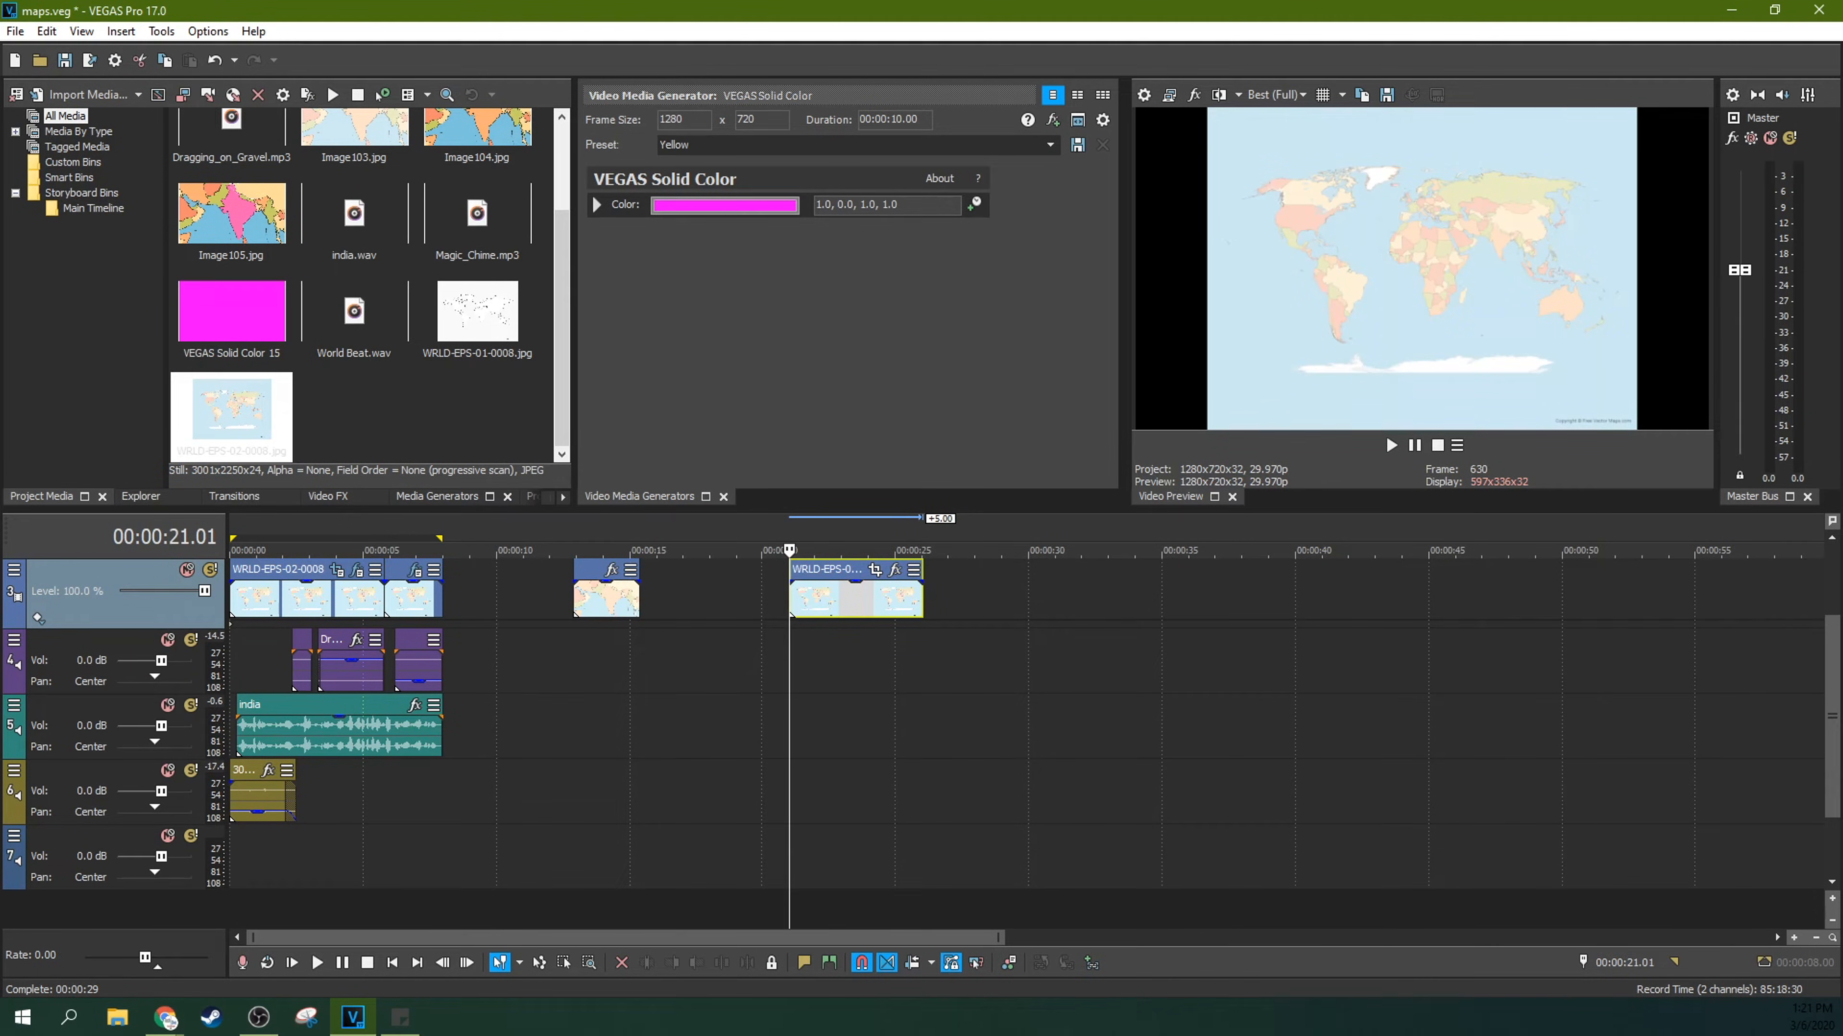
scroll(1832, 715, "up", 2)
left_click(843, 718)
left_click(881, 718)
left_click(906, 715)
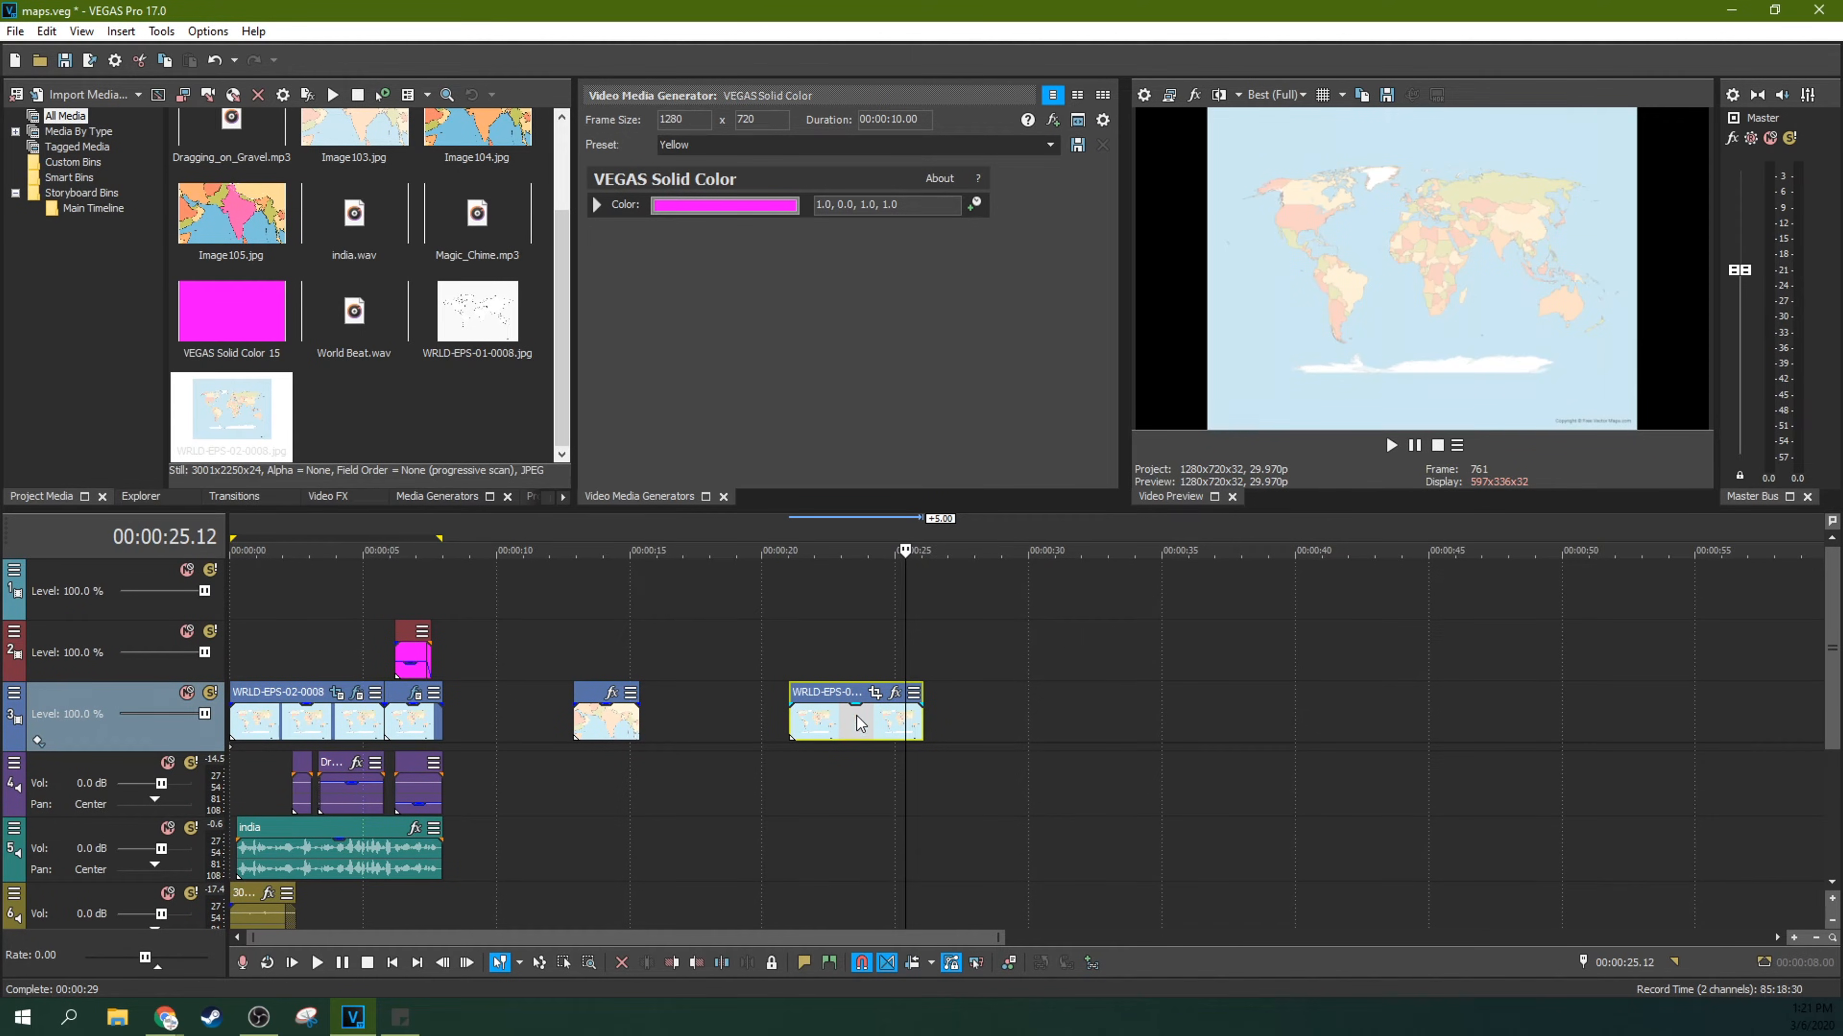
left_click(791, 721)
scroll(919, 722, "up", 3)
left_click_drag(1175, 723, 907, 723)
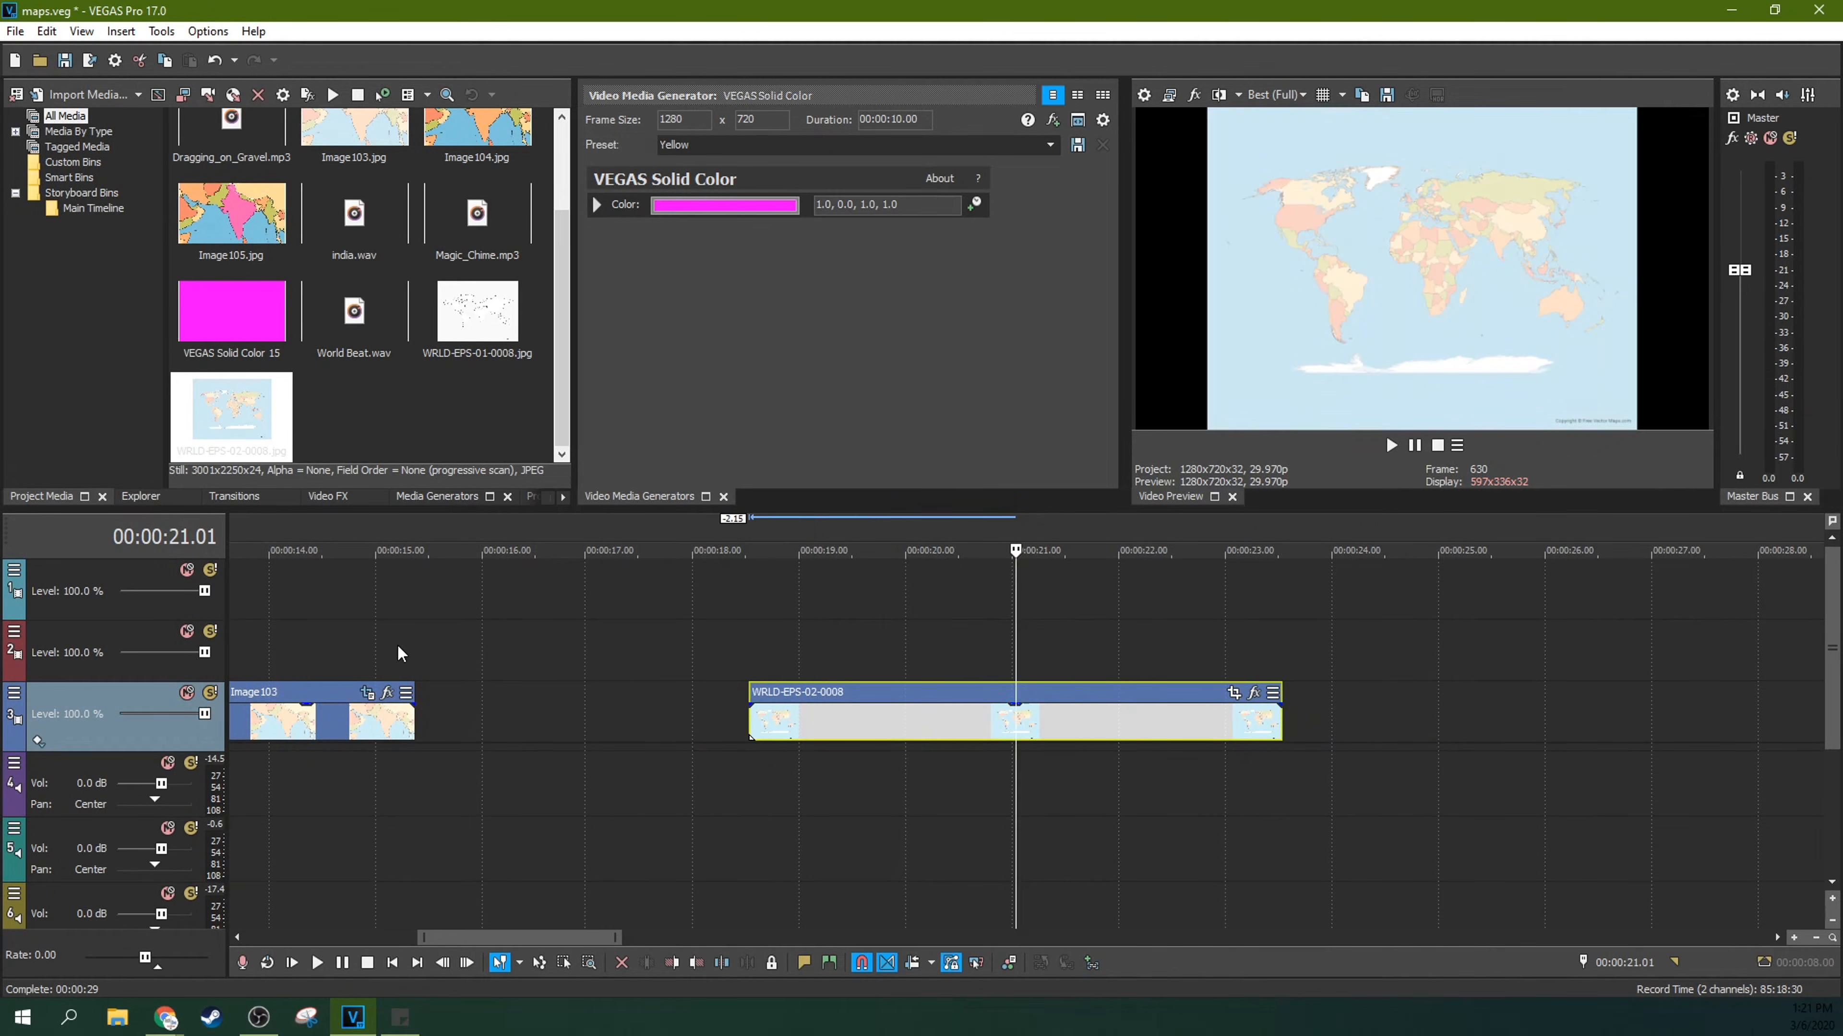
Step: Apply the Levels effect with the Darken preset to the world map clip and set its Input start to 0.544
left_click(335, 495)
left_click(106, 332)
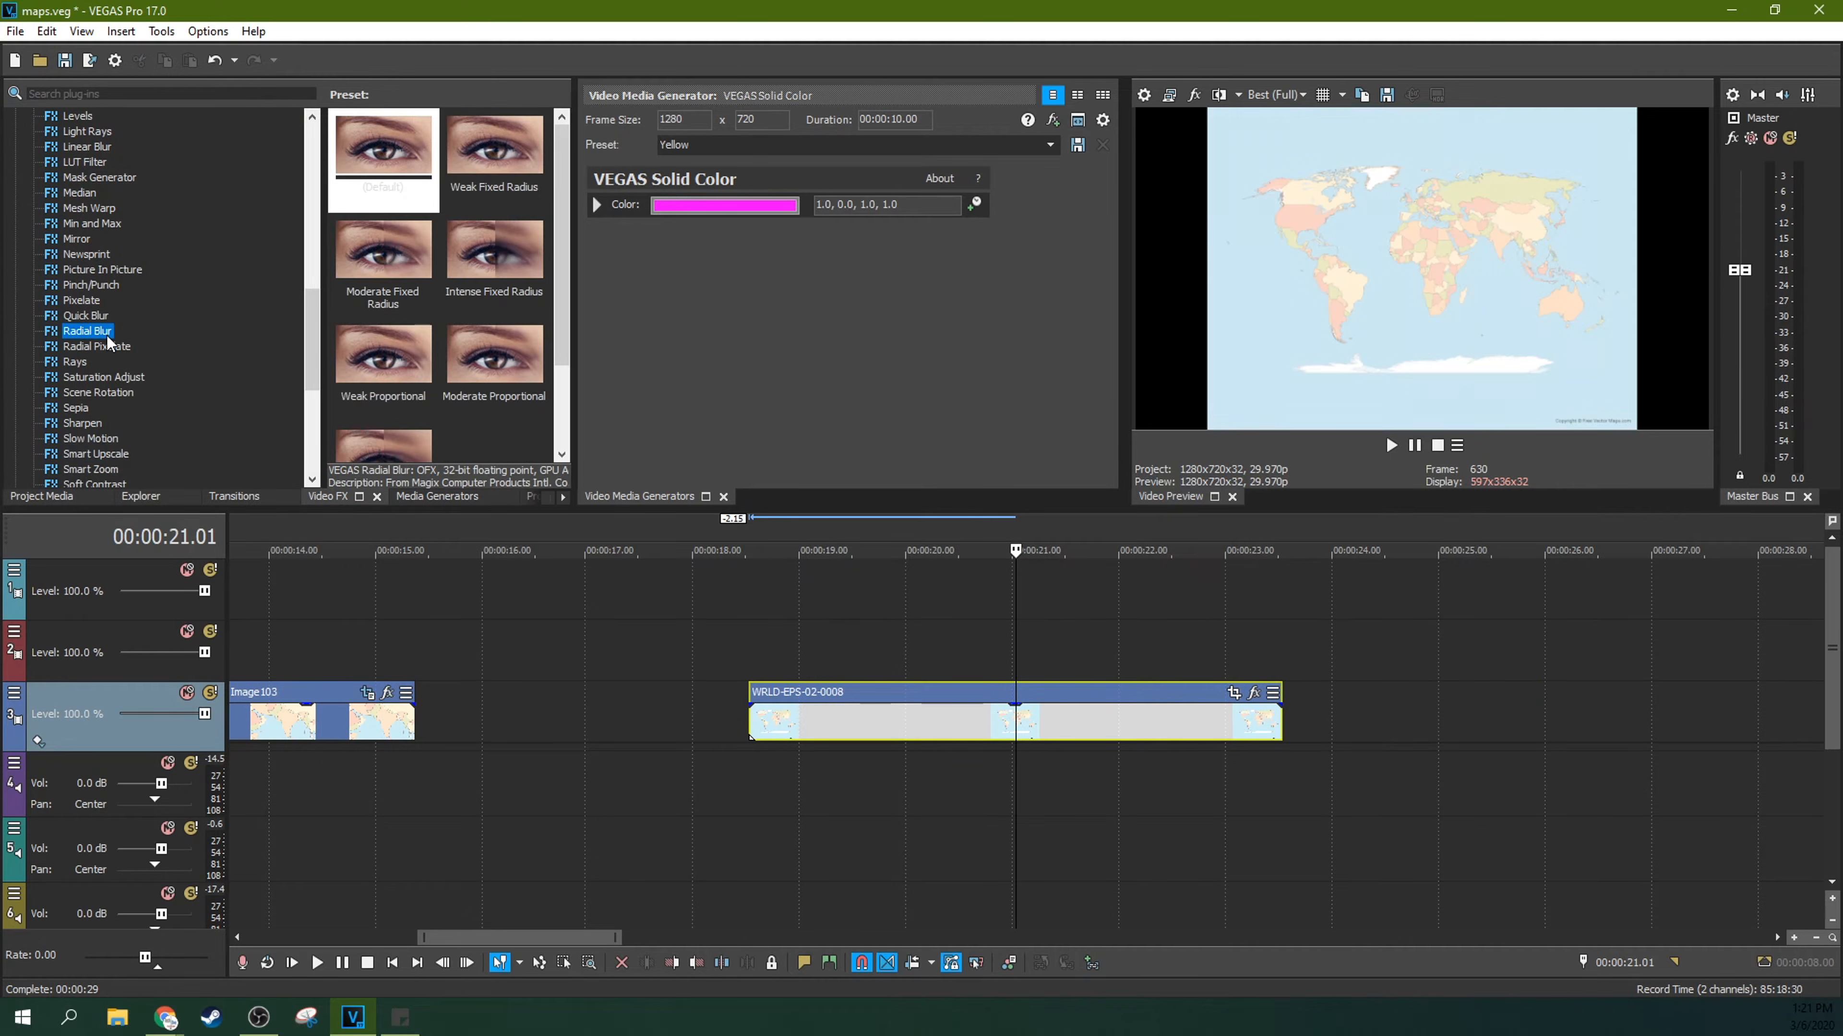
key("l")
left_click(77, 177)
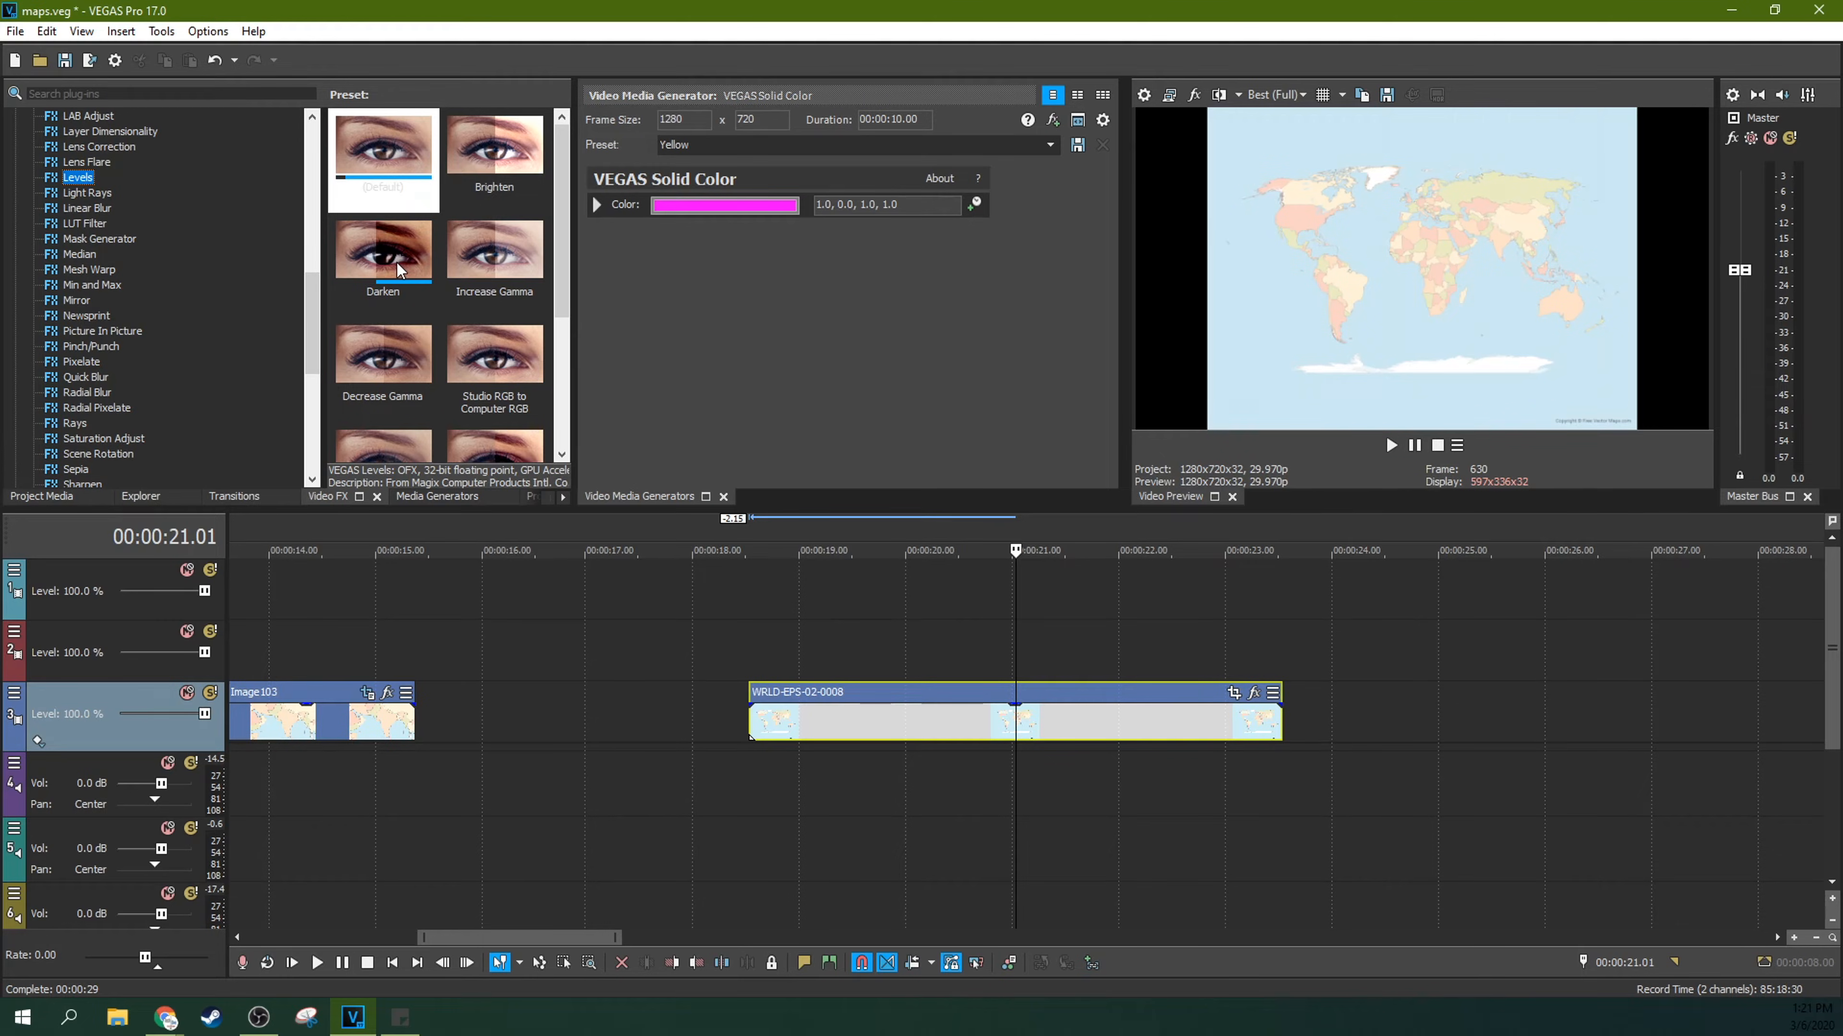
left_click_drag(396, 262, 819, 711)
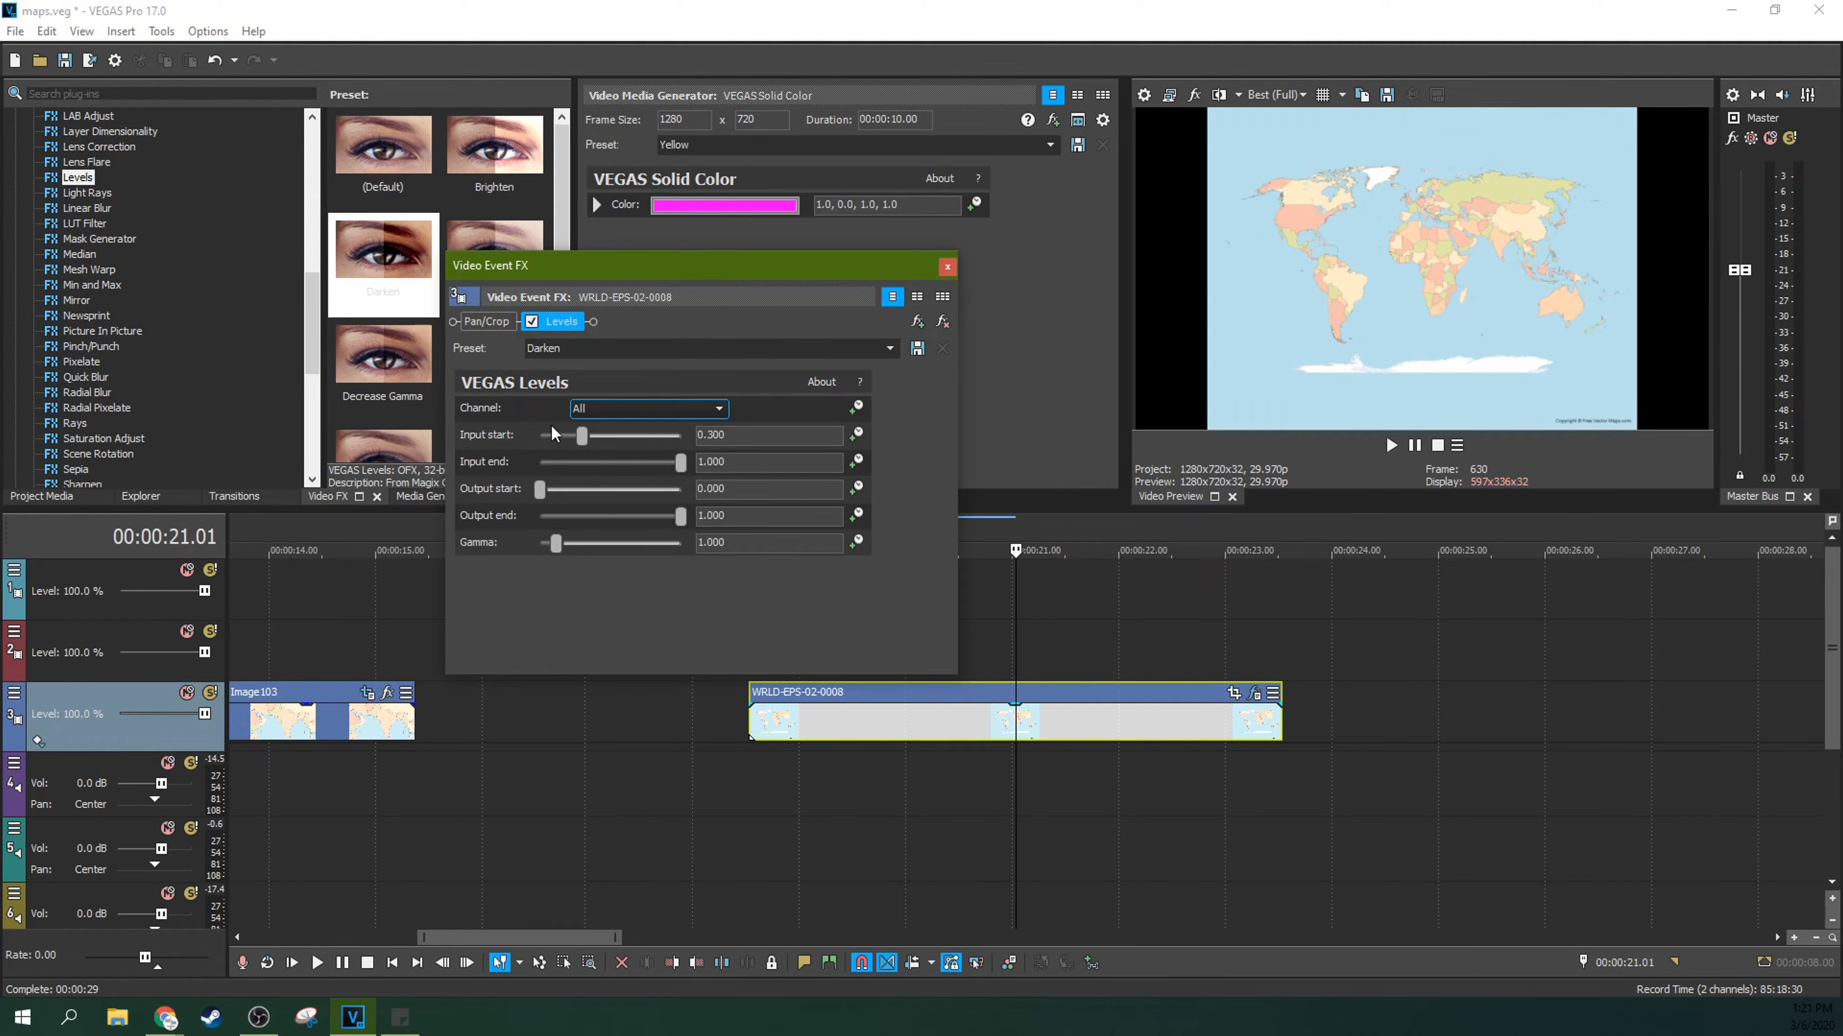
left_click_drag(580, 436, 615, 440)
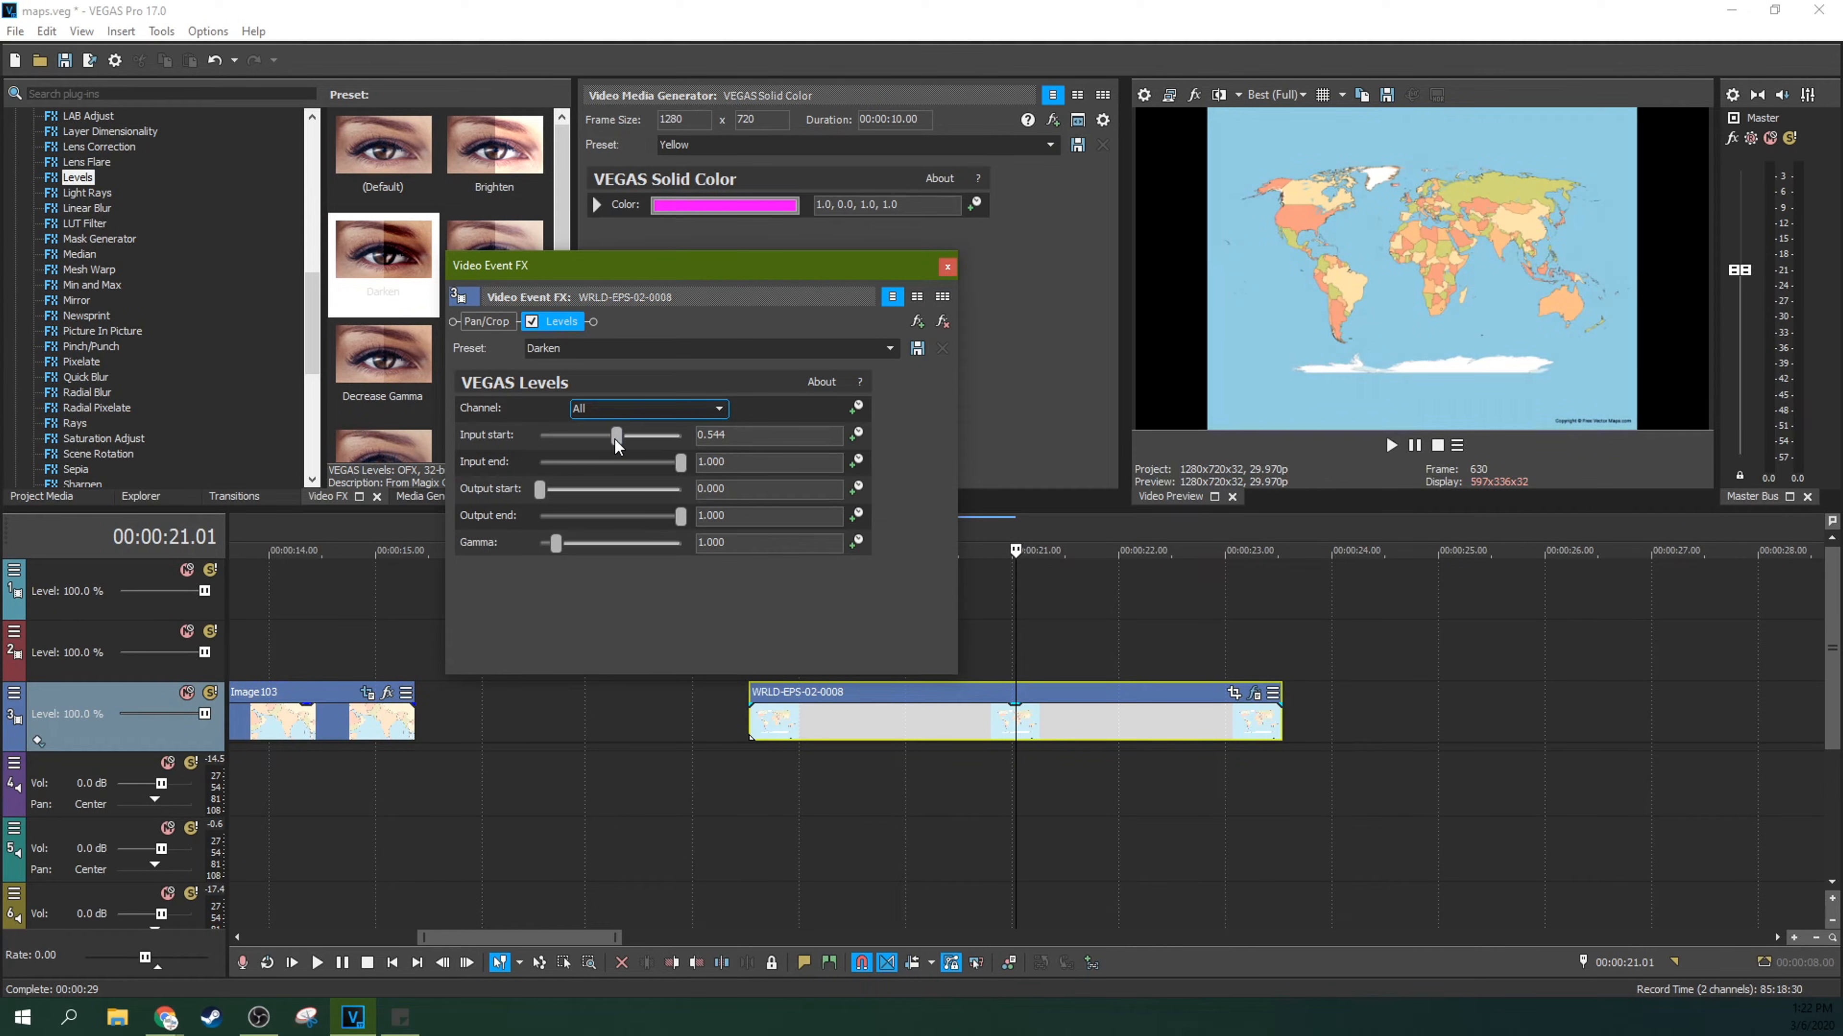
left_click(947, 268)
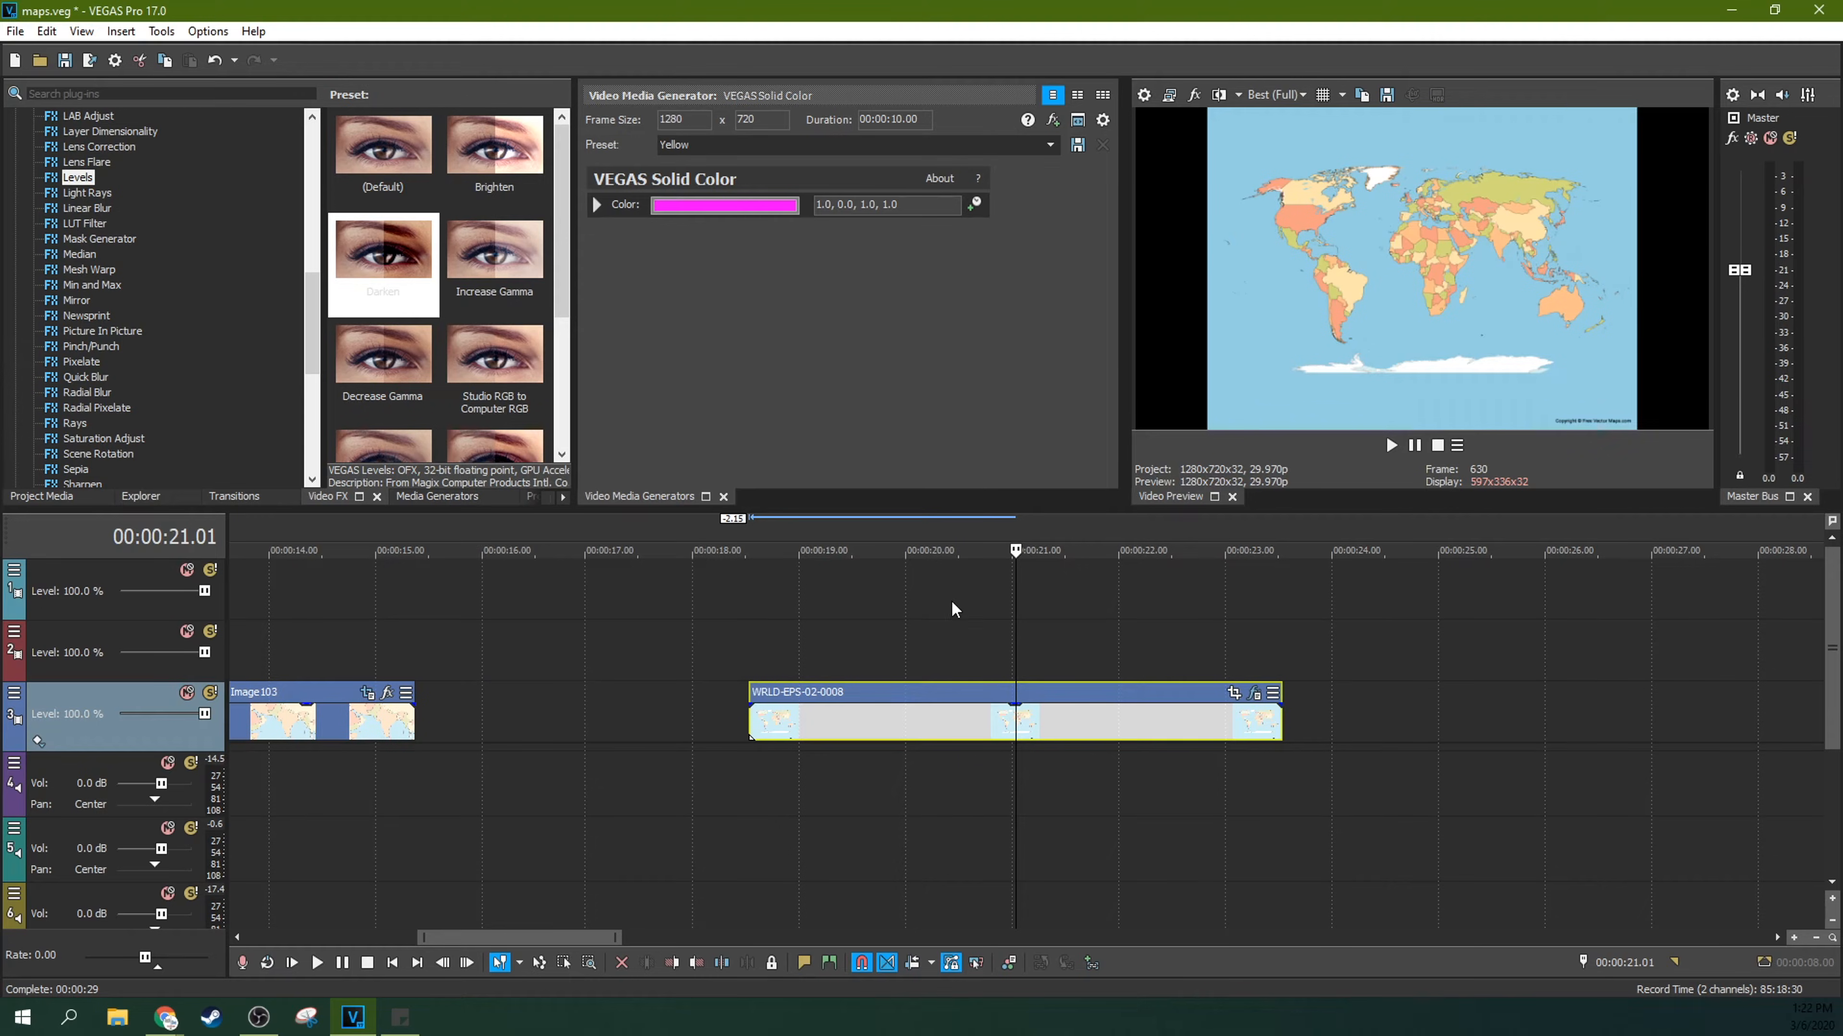
Step: Review the Levels effect settings on the world map clip
left_click(800, 635)
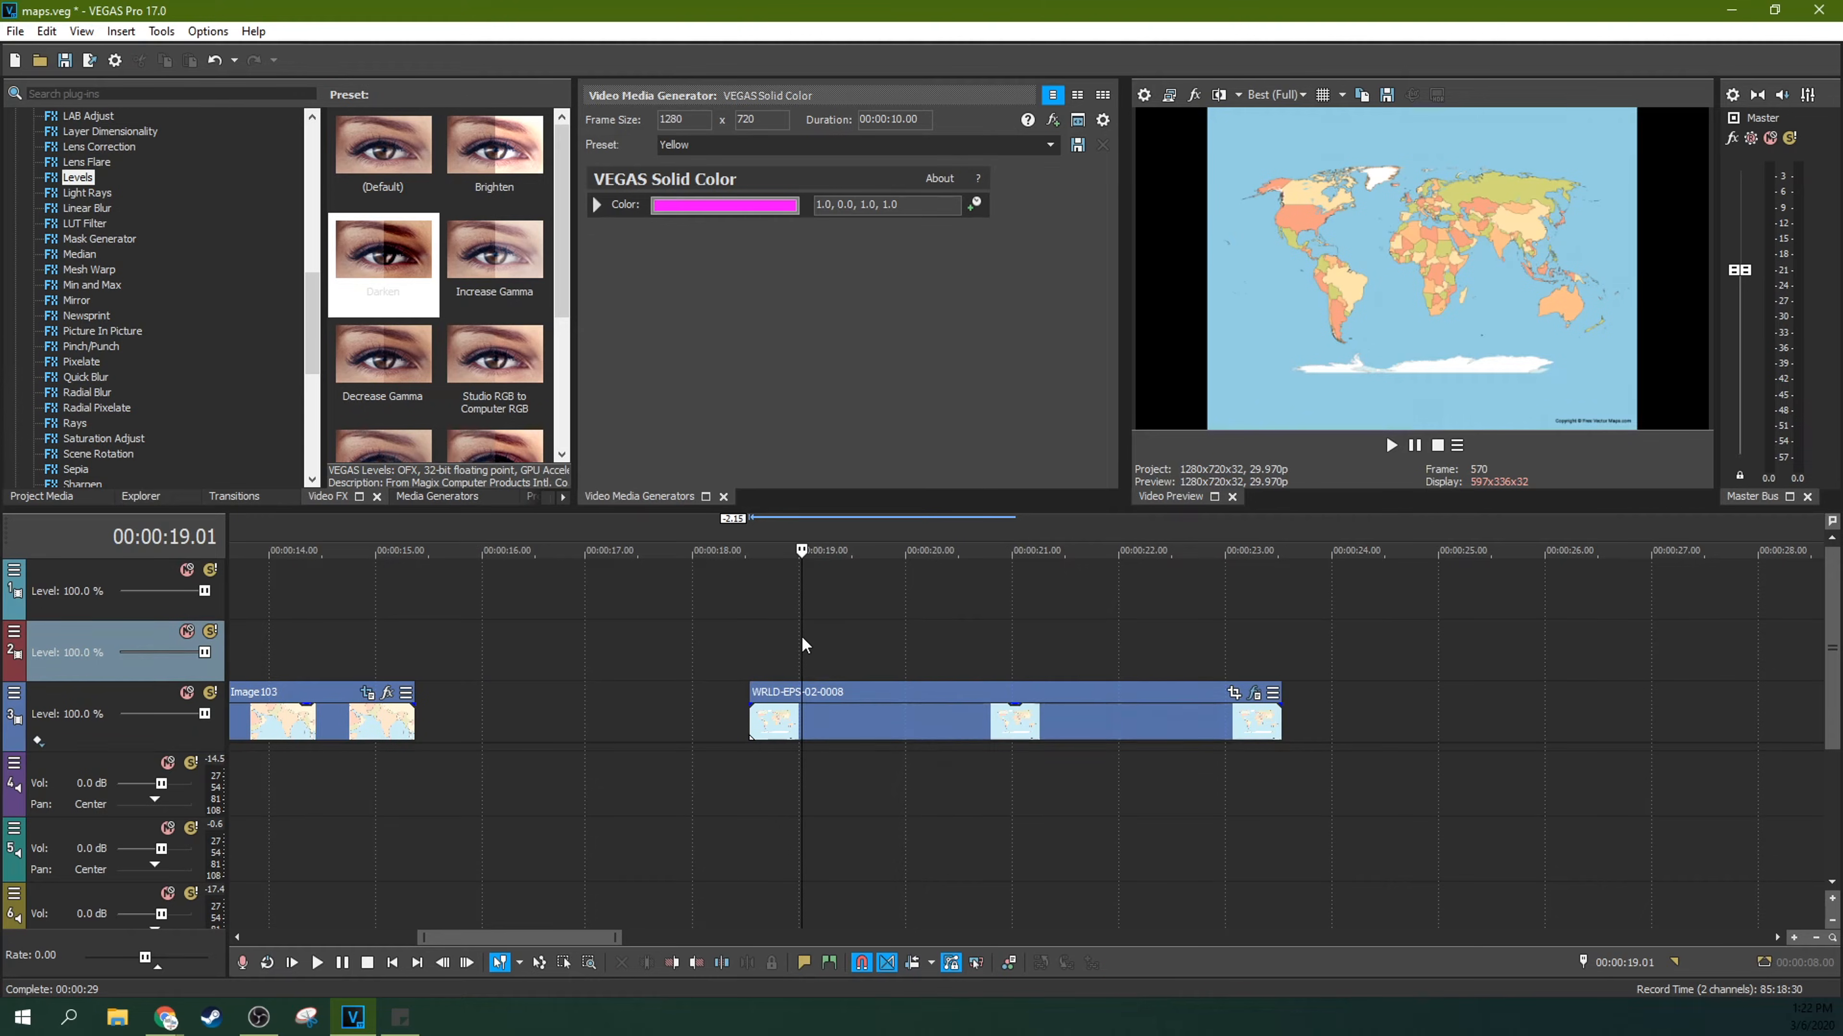
left_click(918, 692)
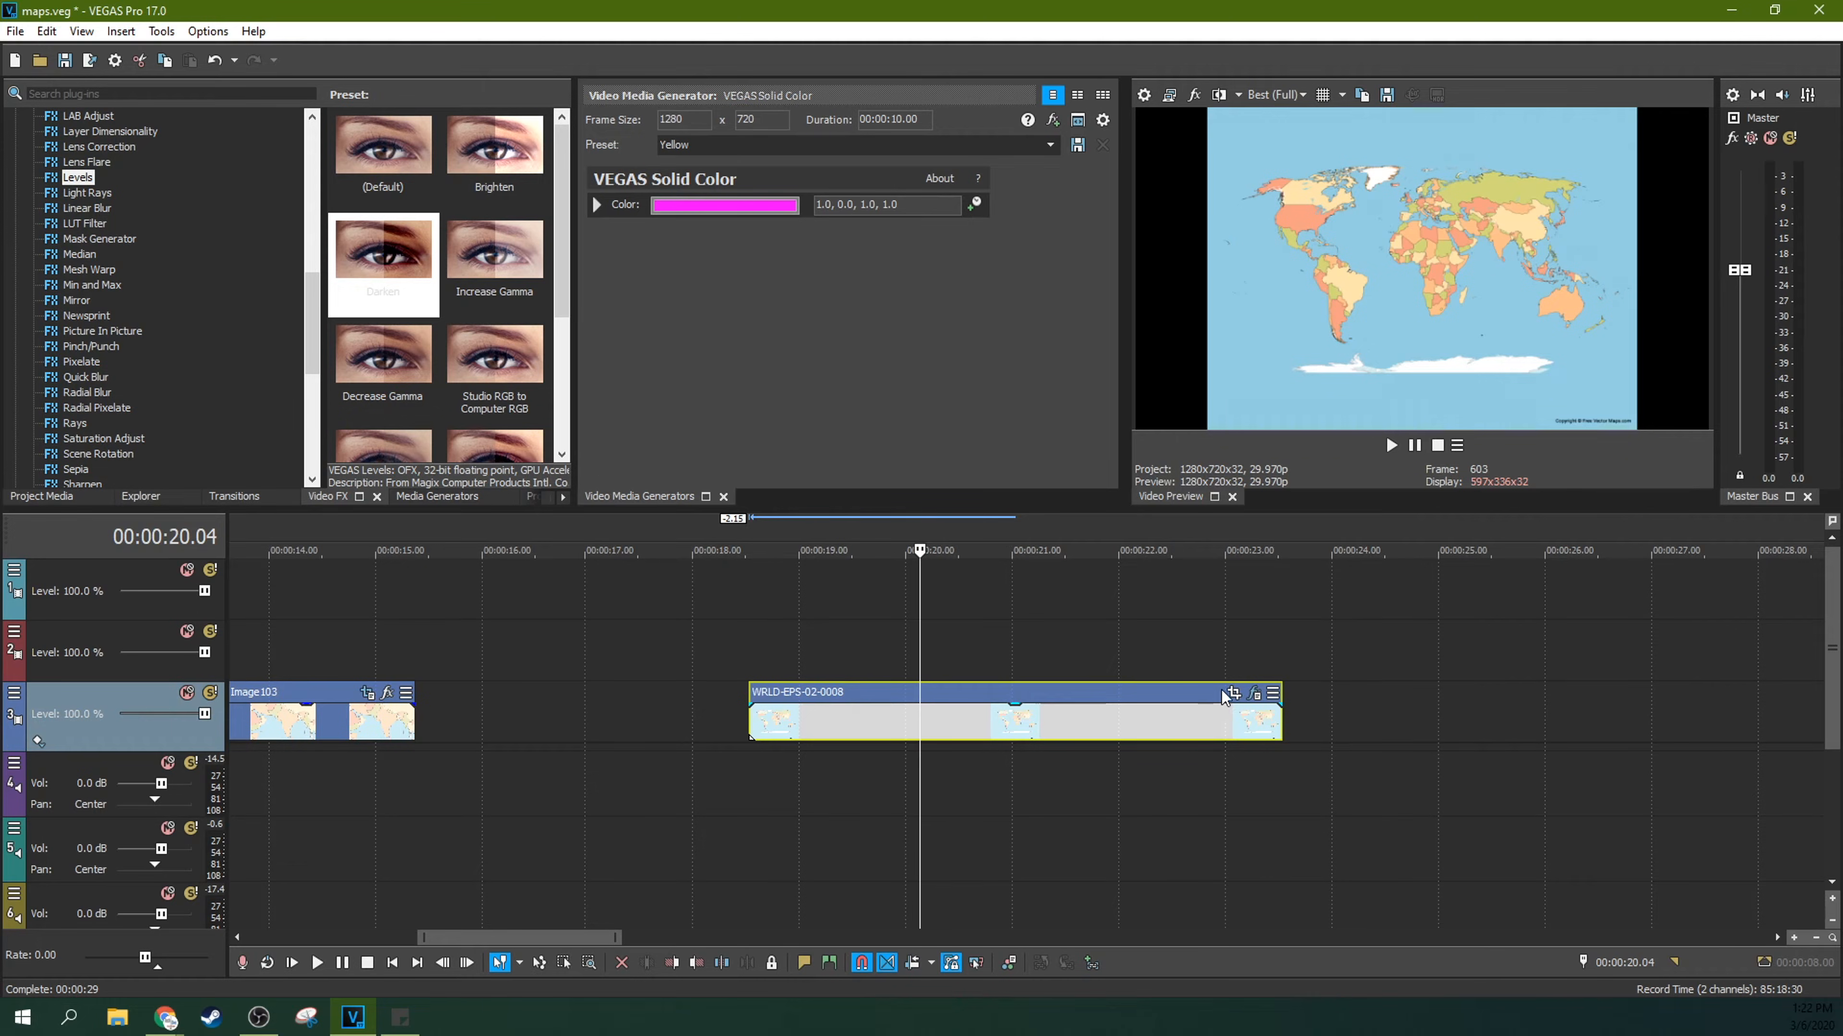
left_click(1255, 694)
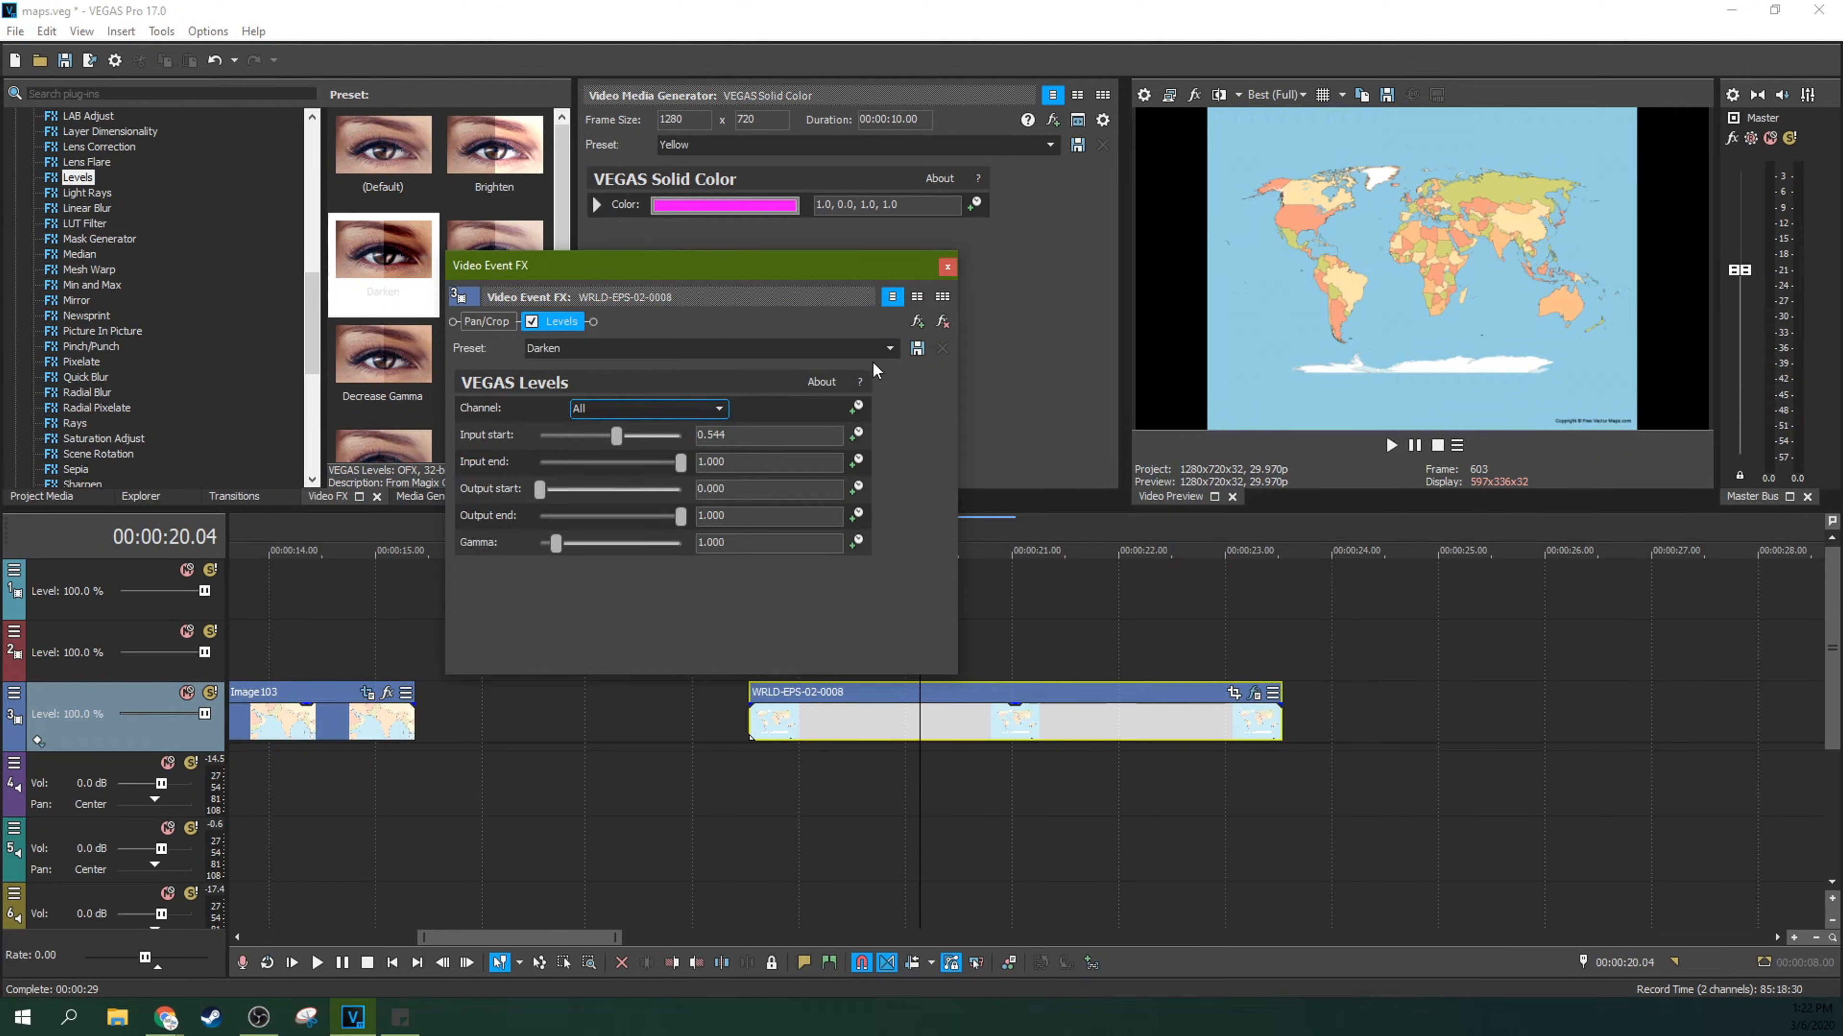
left_click(947, 268)
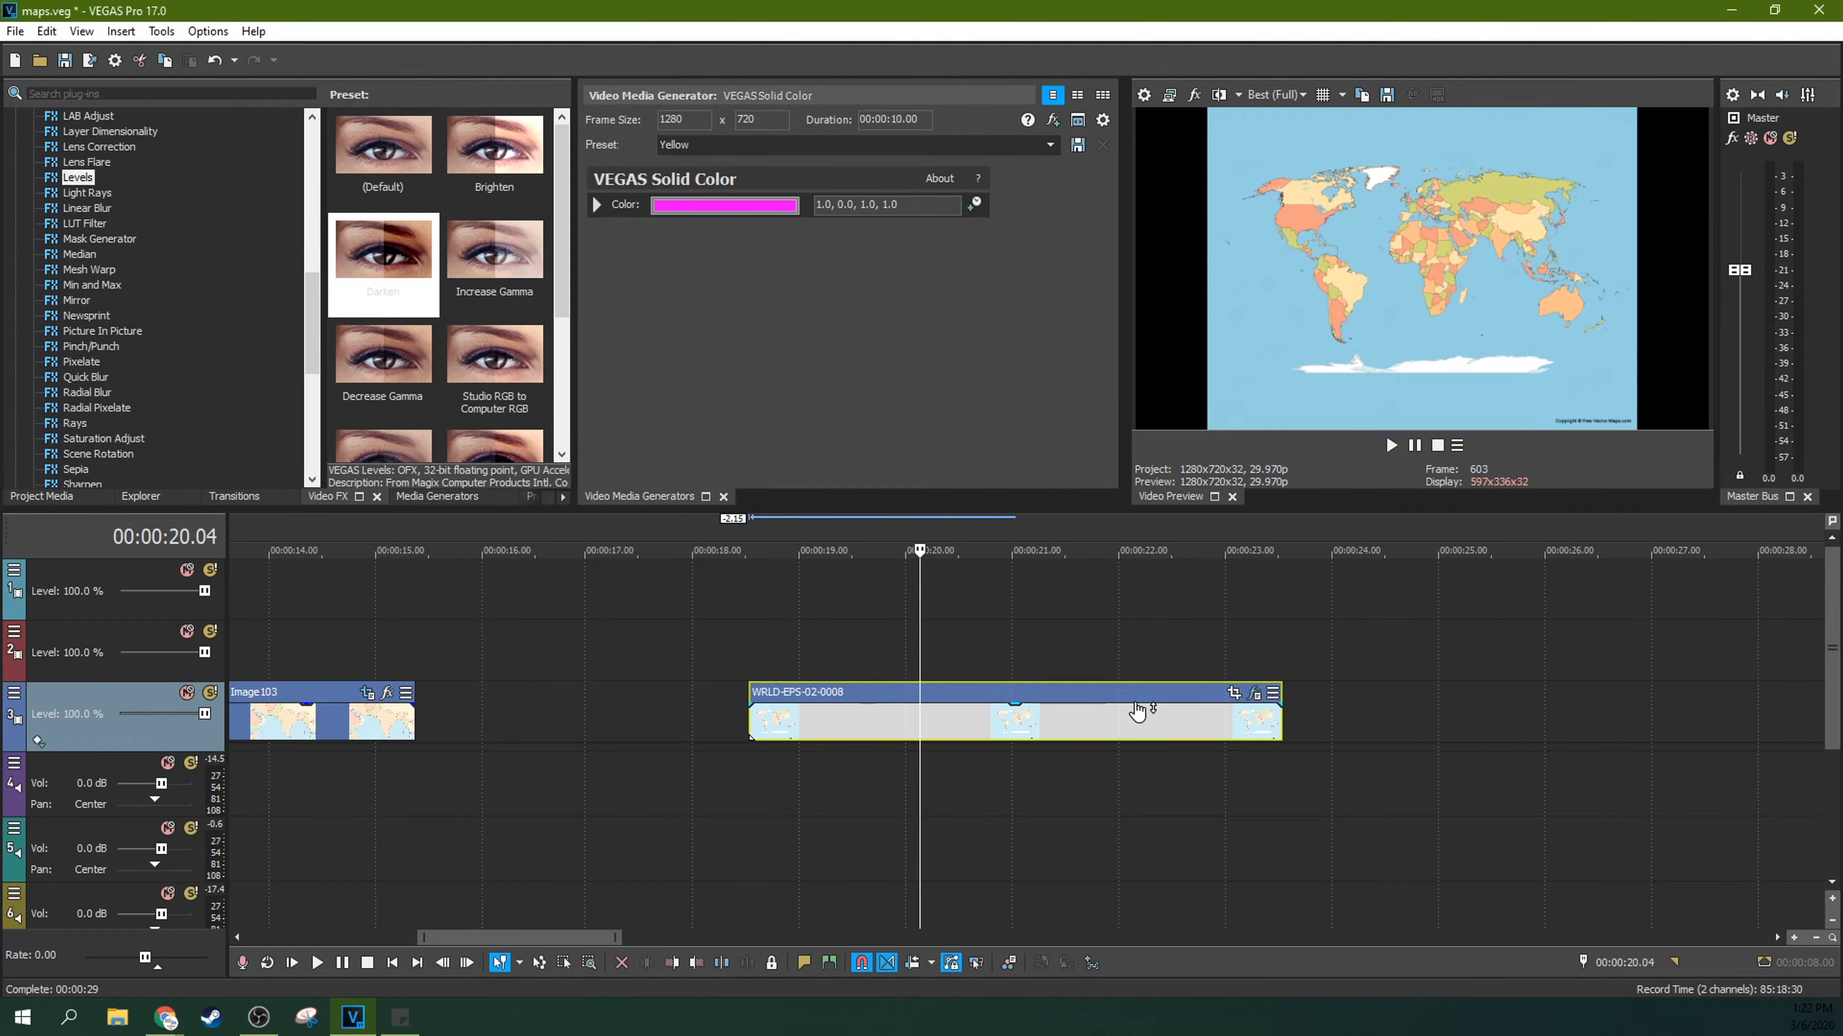
Step: Open the map clip's Pan/Crop with Sync Cursor on and apply the 16:9 Widescreen TV aspect ratio preset at the clip's start
left_click(1231, 695)
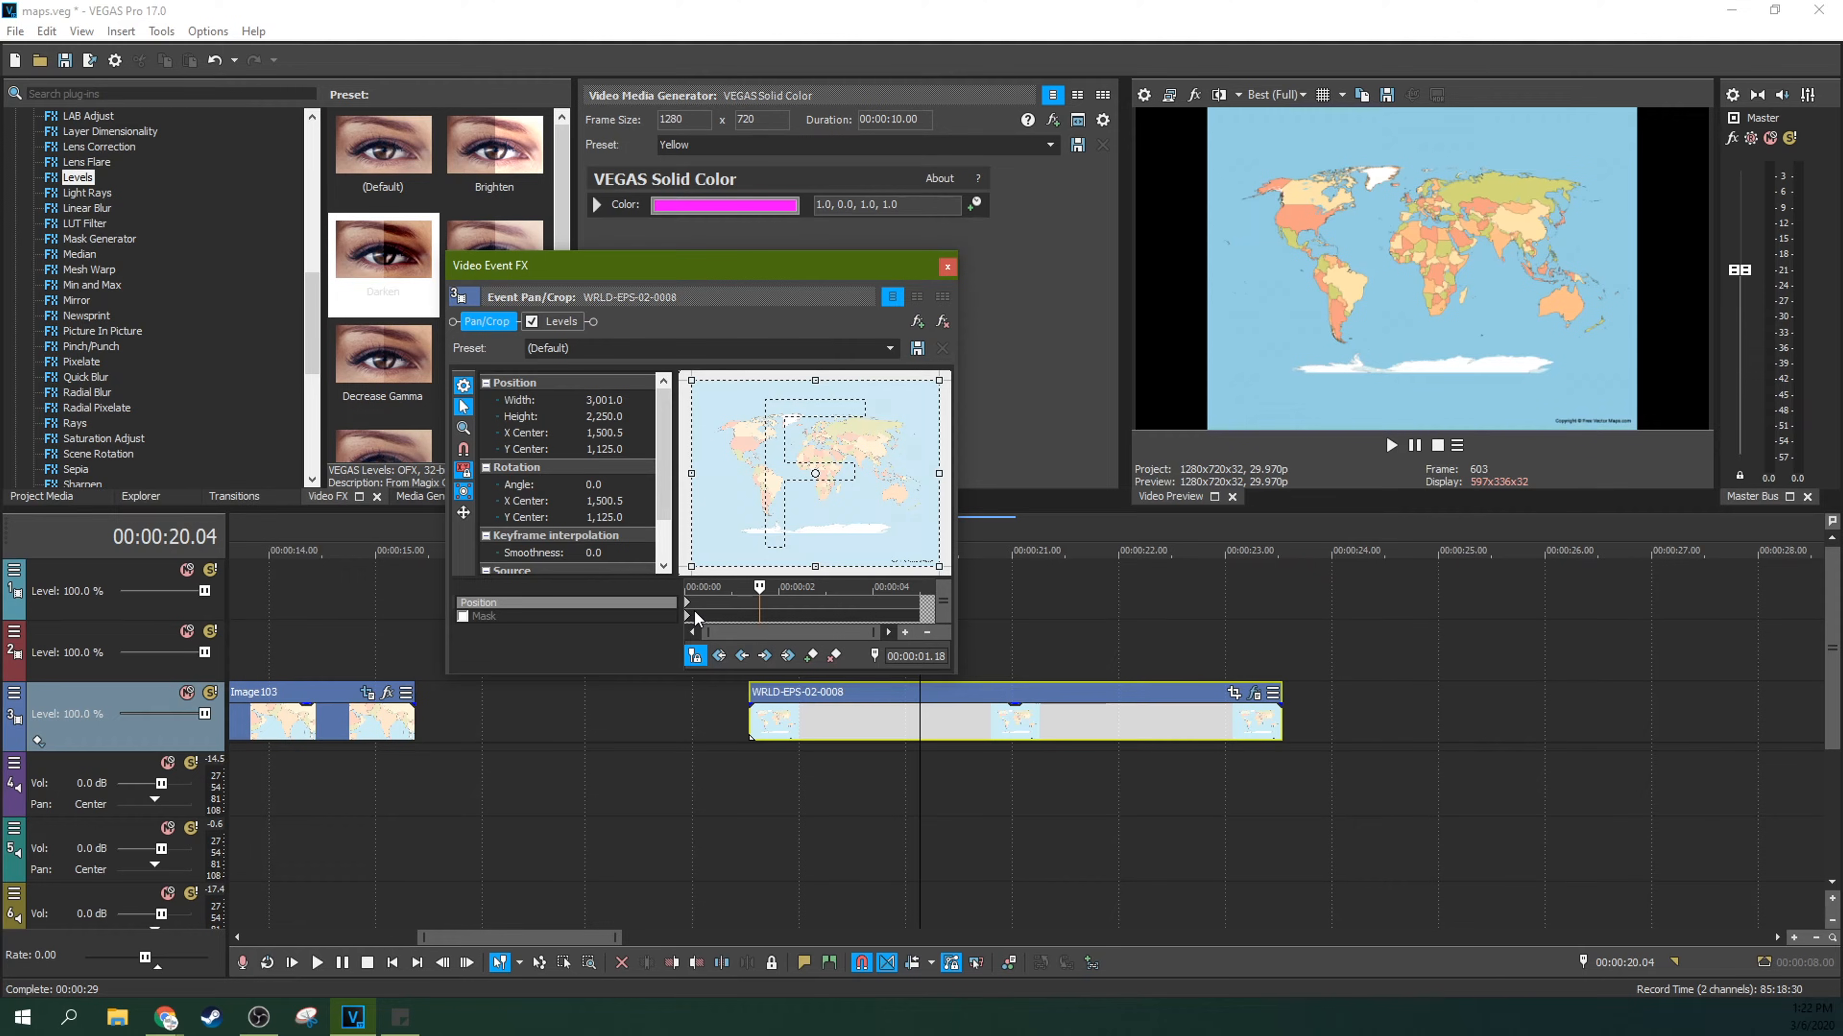
left_click(695, 656)
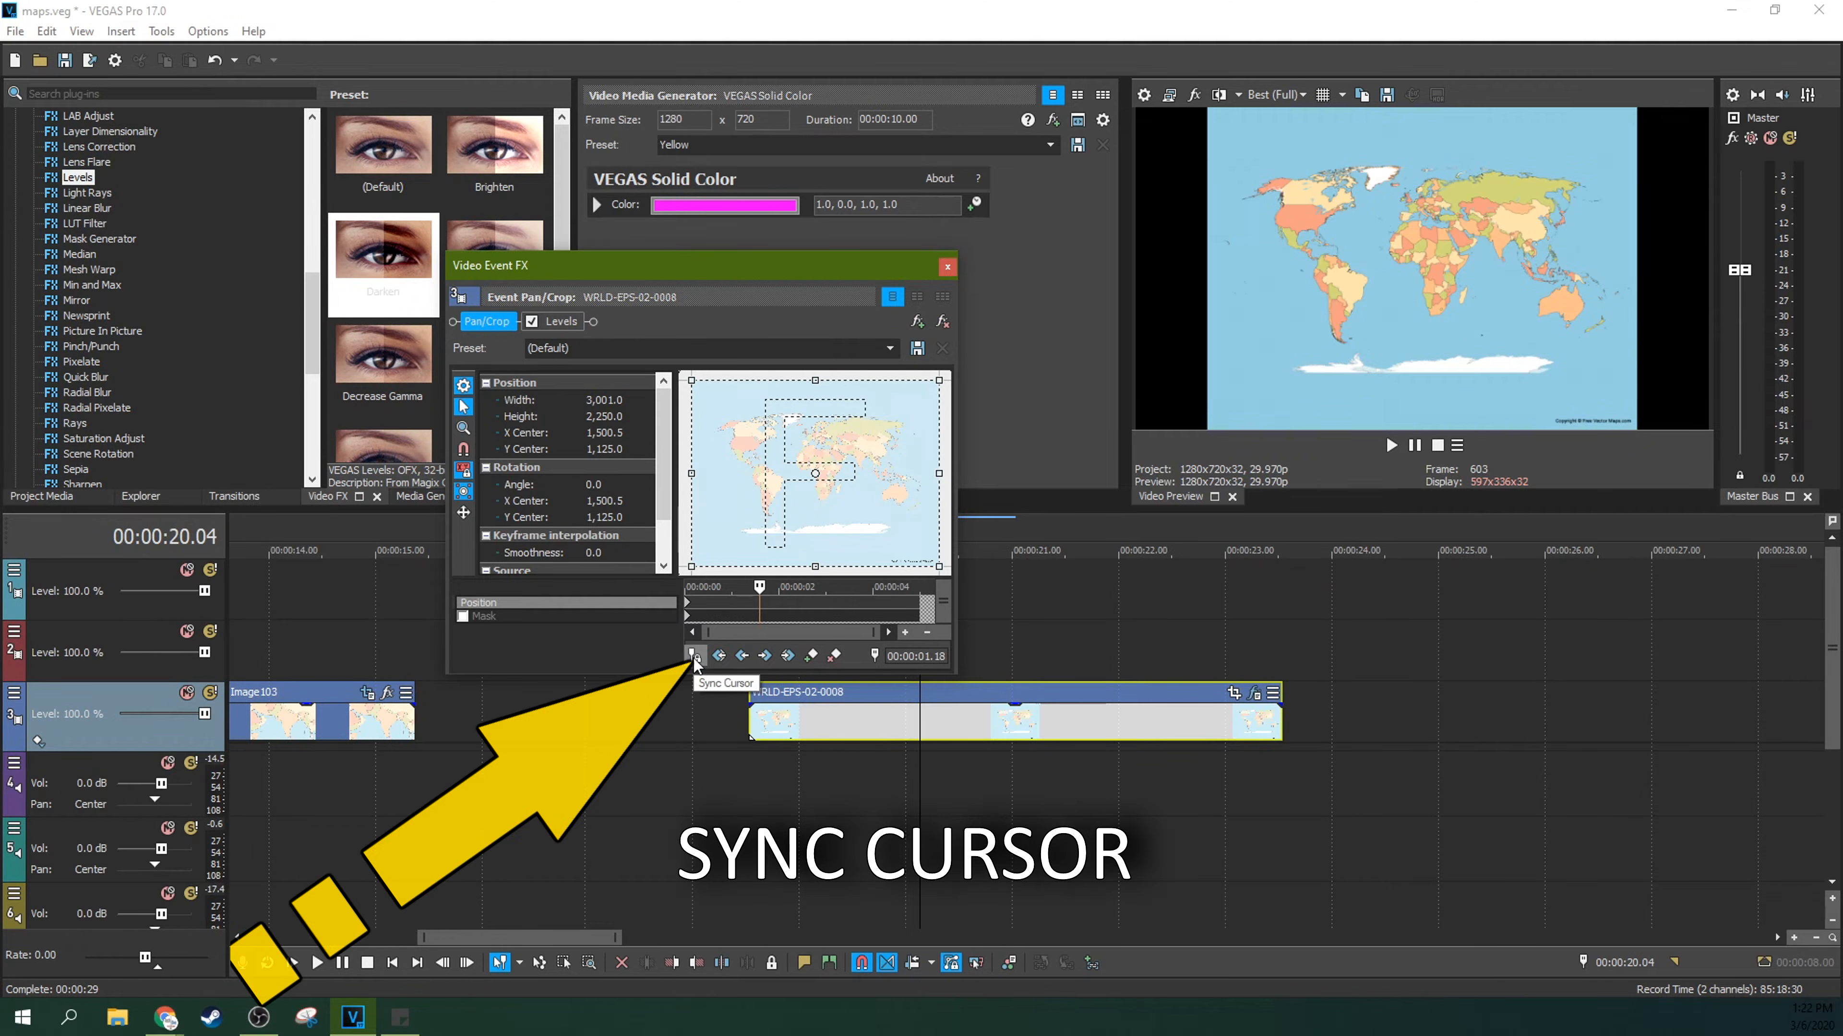
left_click(693, 657)
left_click(687, 614)
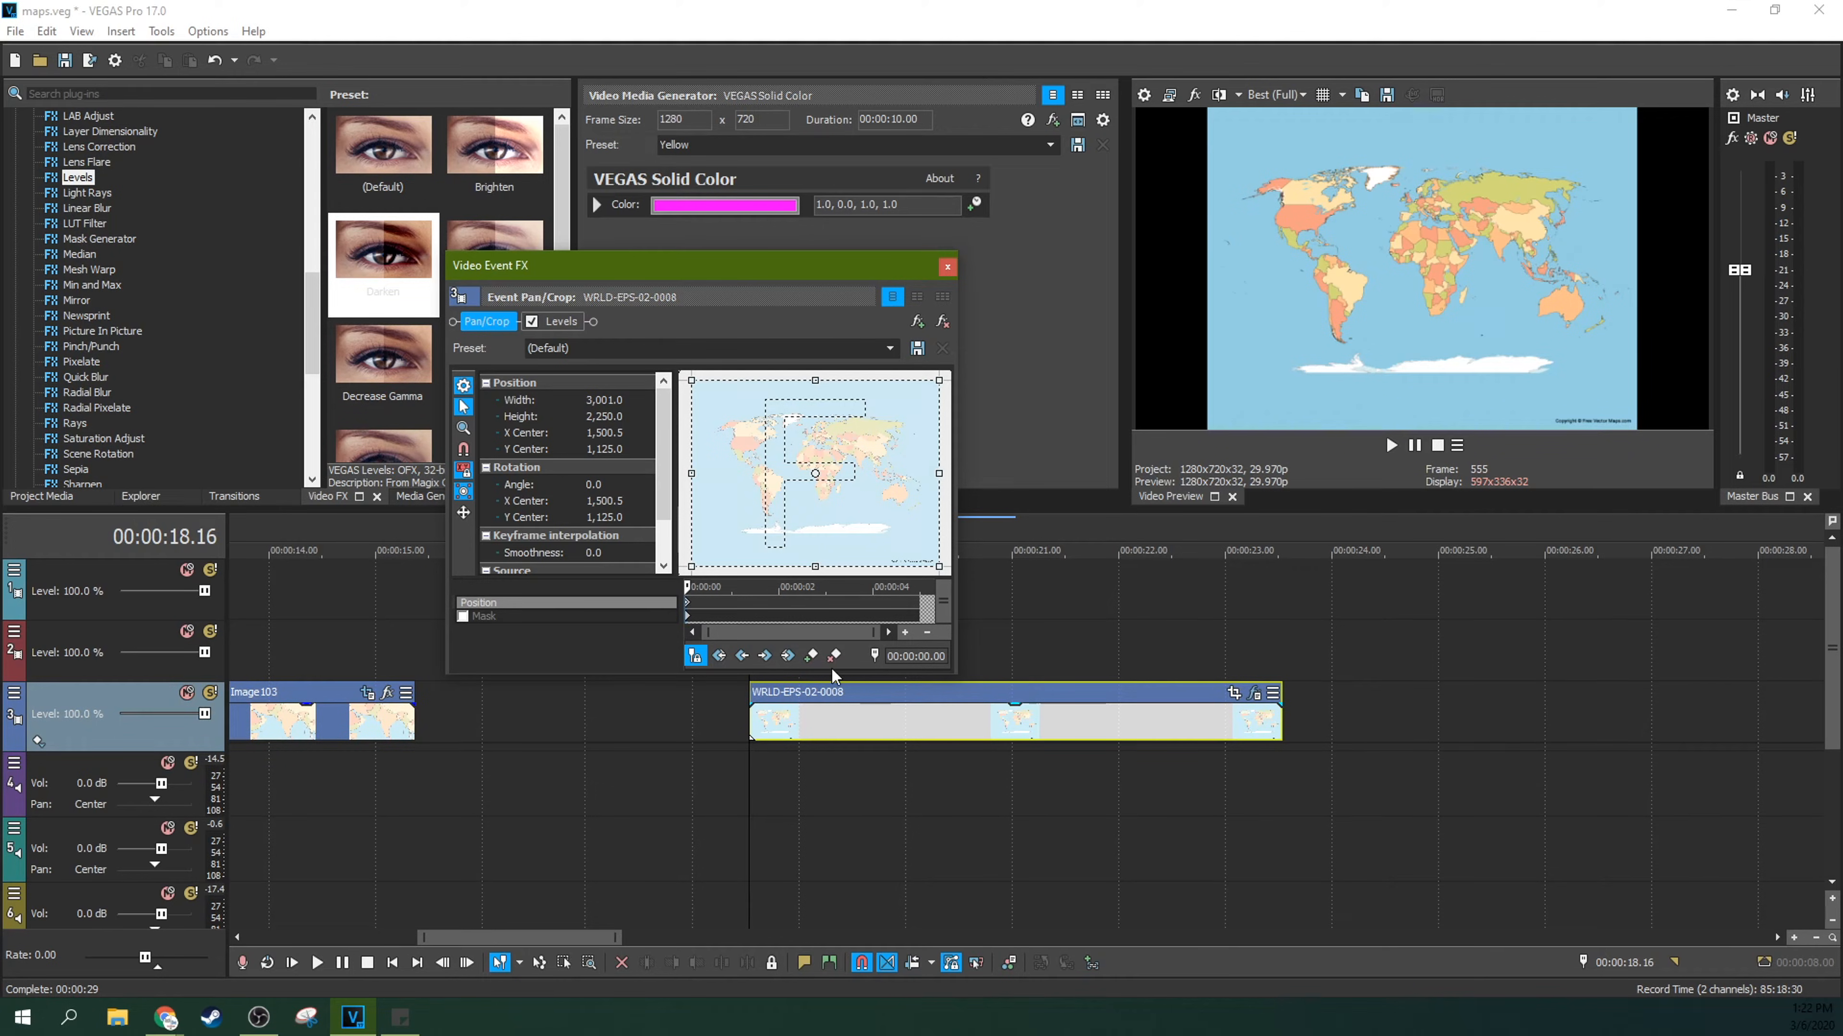
left_click(889, 349)
left_click(783, 403)
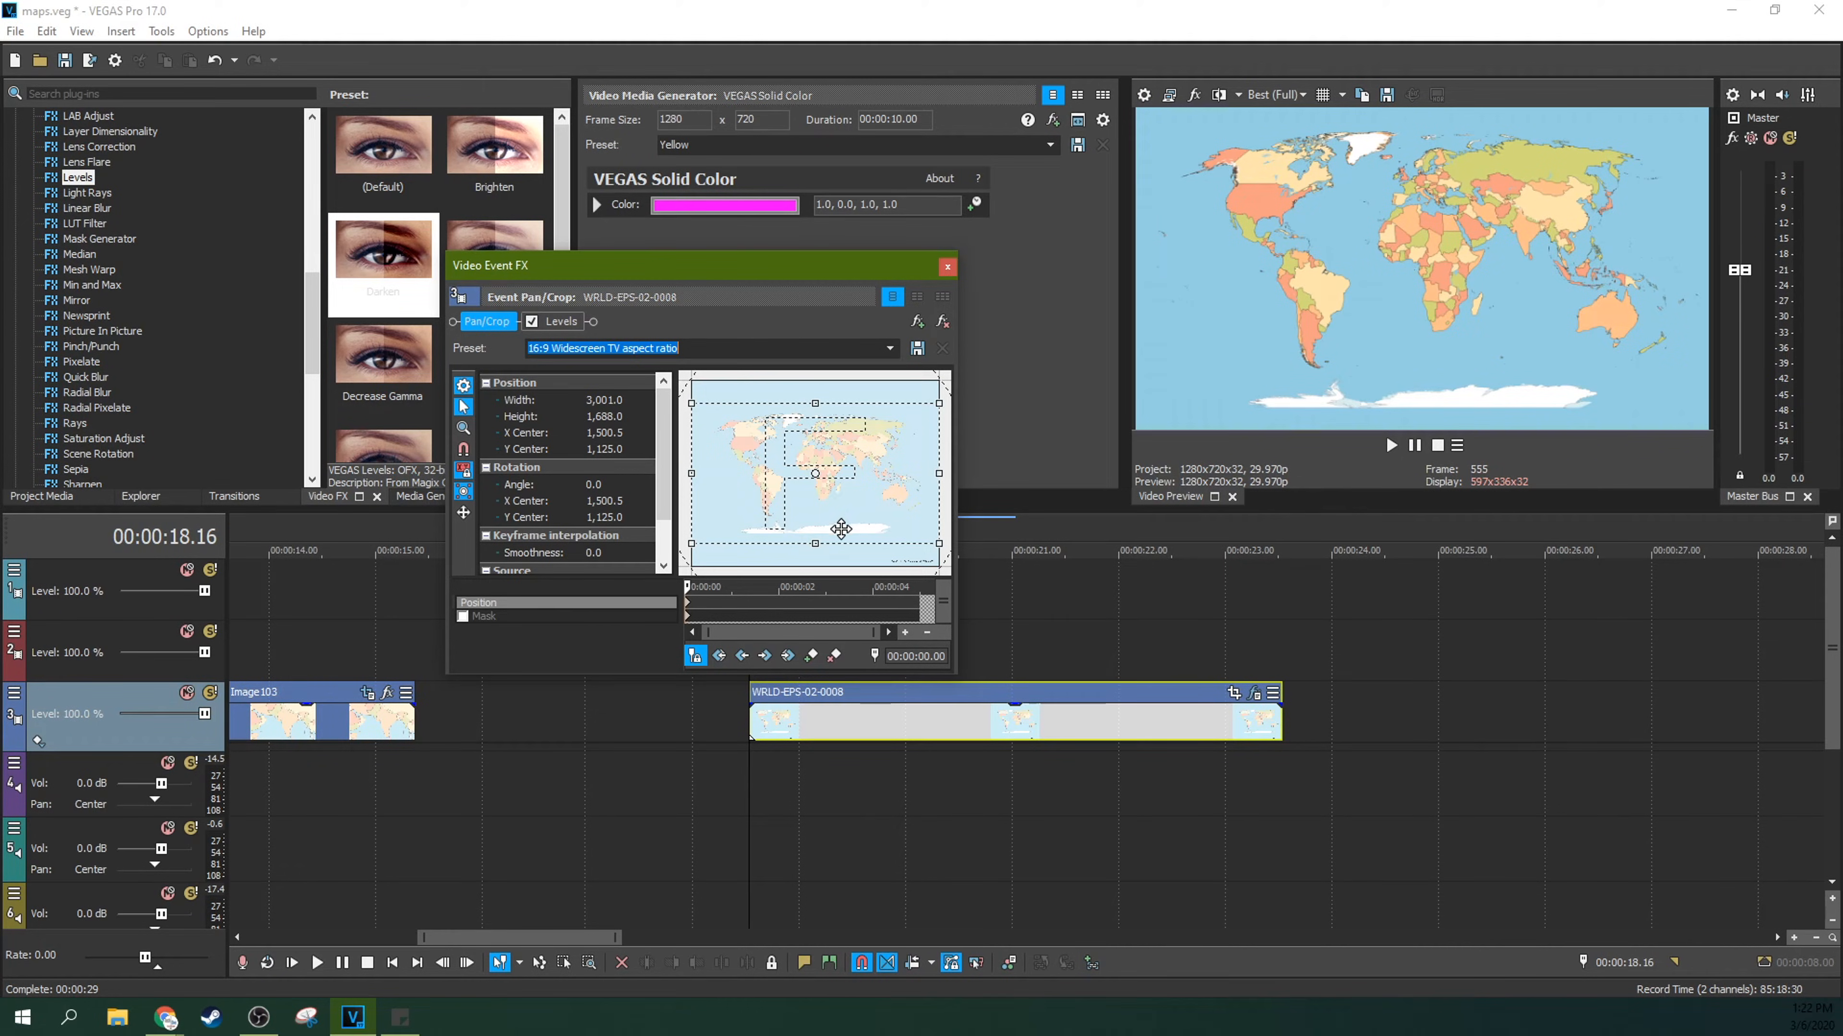
Step: Add a Position keyframe at 00:00:01.19 that holds the full map view, and compare it with the starting keyframe
left_click(760, 597)
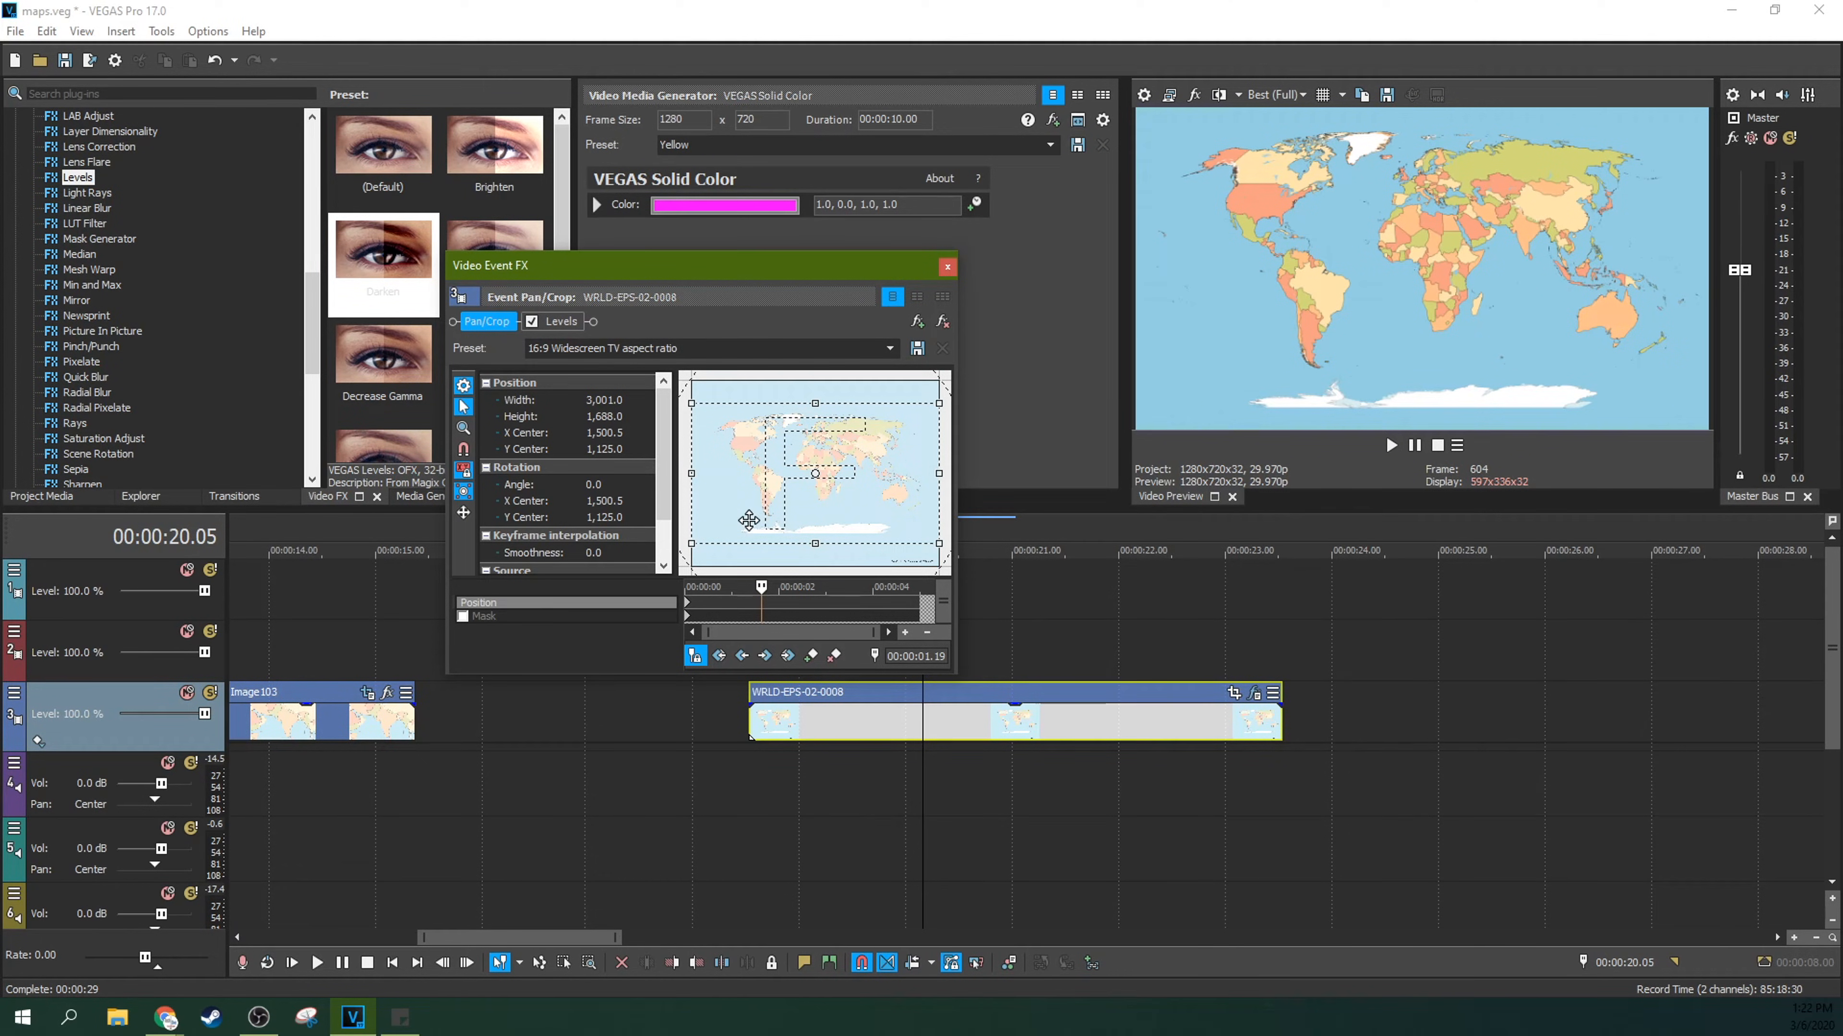
left_click(812, 655)
left_click_drag(759, 586, 652, 588)
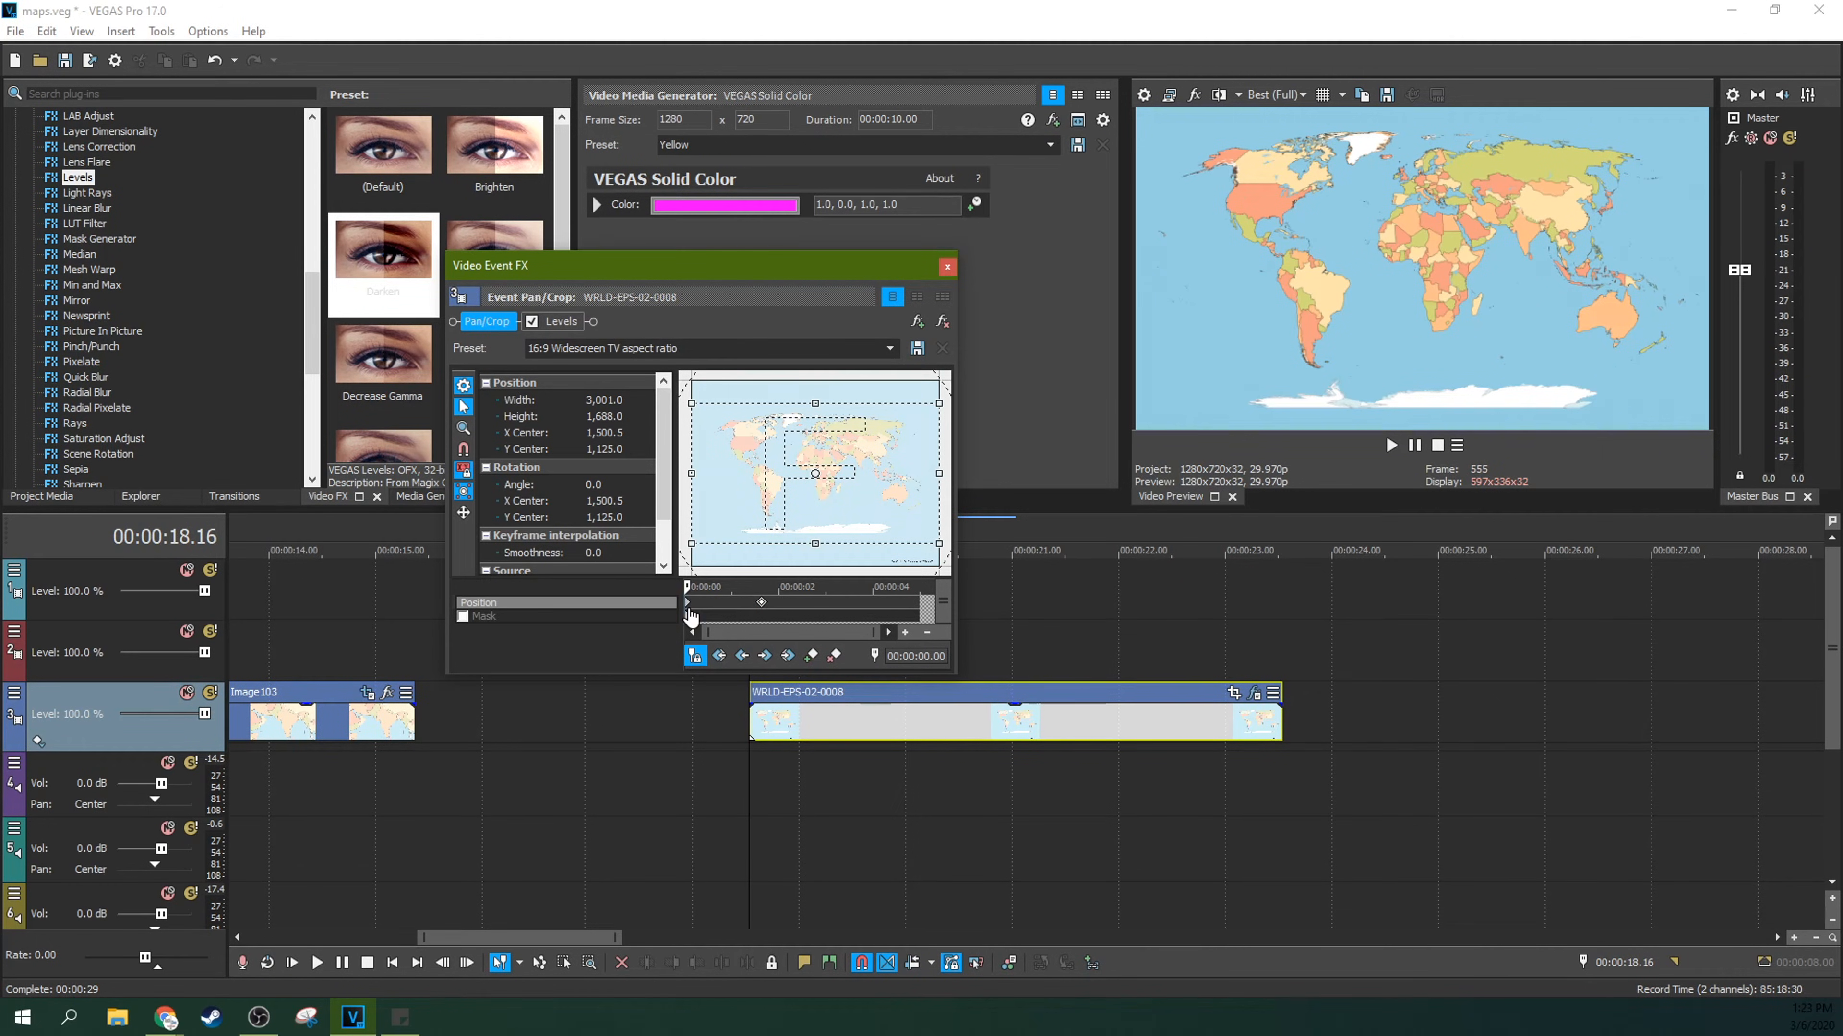
left_click(761, 607)
left_click(688, 607)
double_click(761, 603)
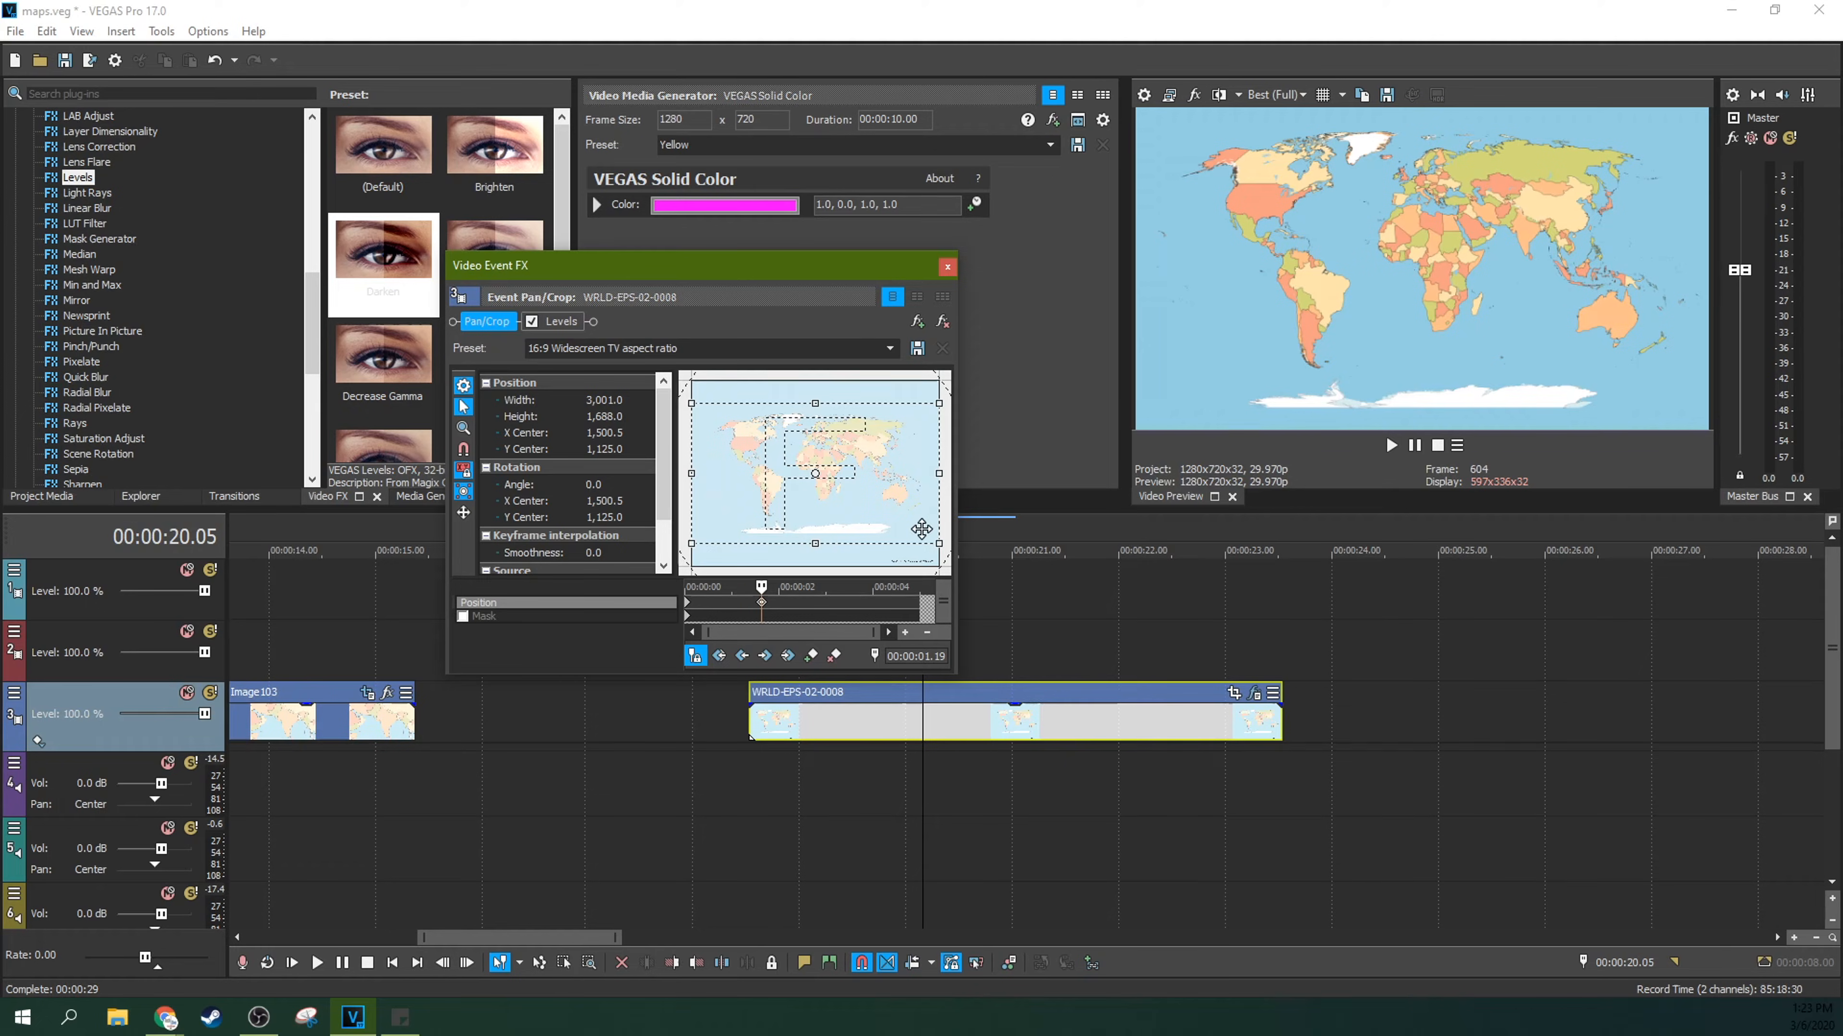
Step: At 00:00:02.18, shrink the crop frame to about 521 × 293 and centre it over the United States at about 640, 800
left_click_drag(731, 592, 807, 586)
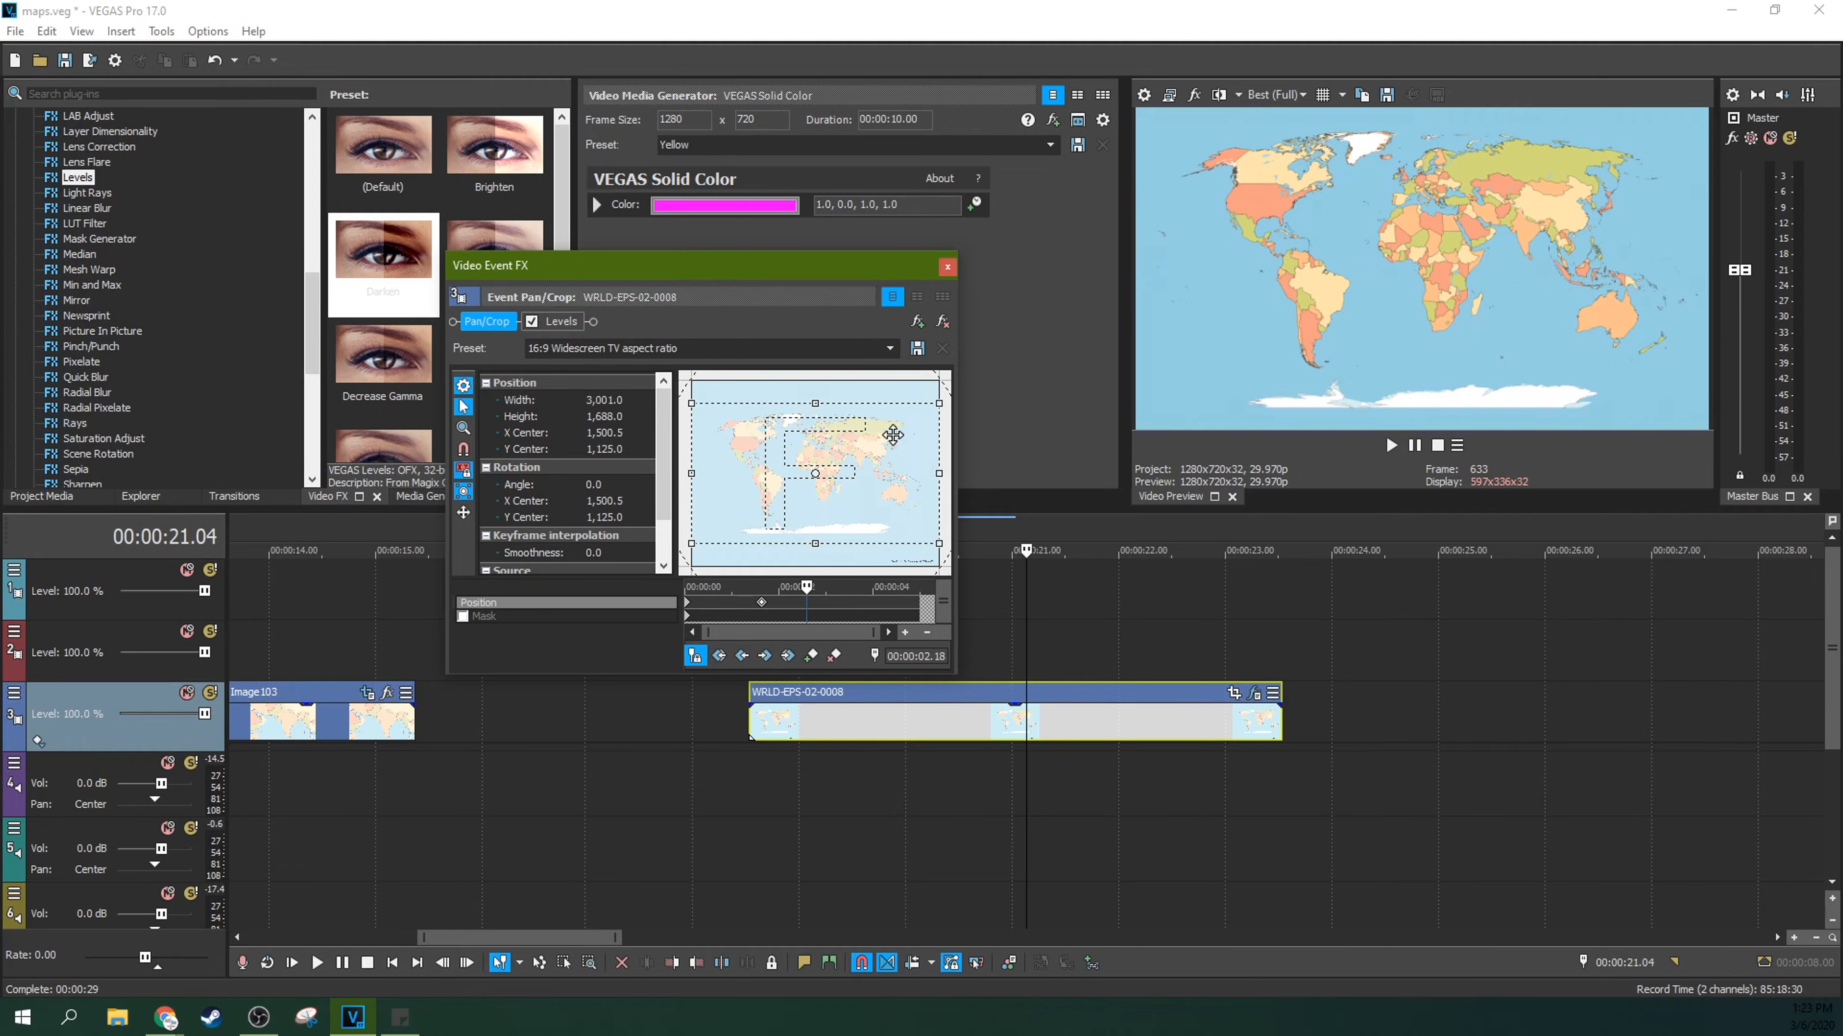
left_click_drag(937, 401, 762, 446)
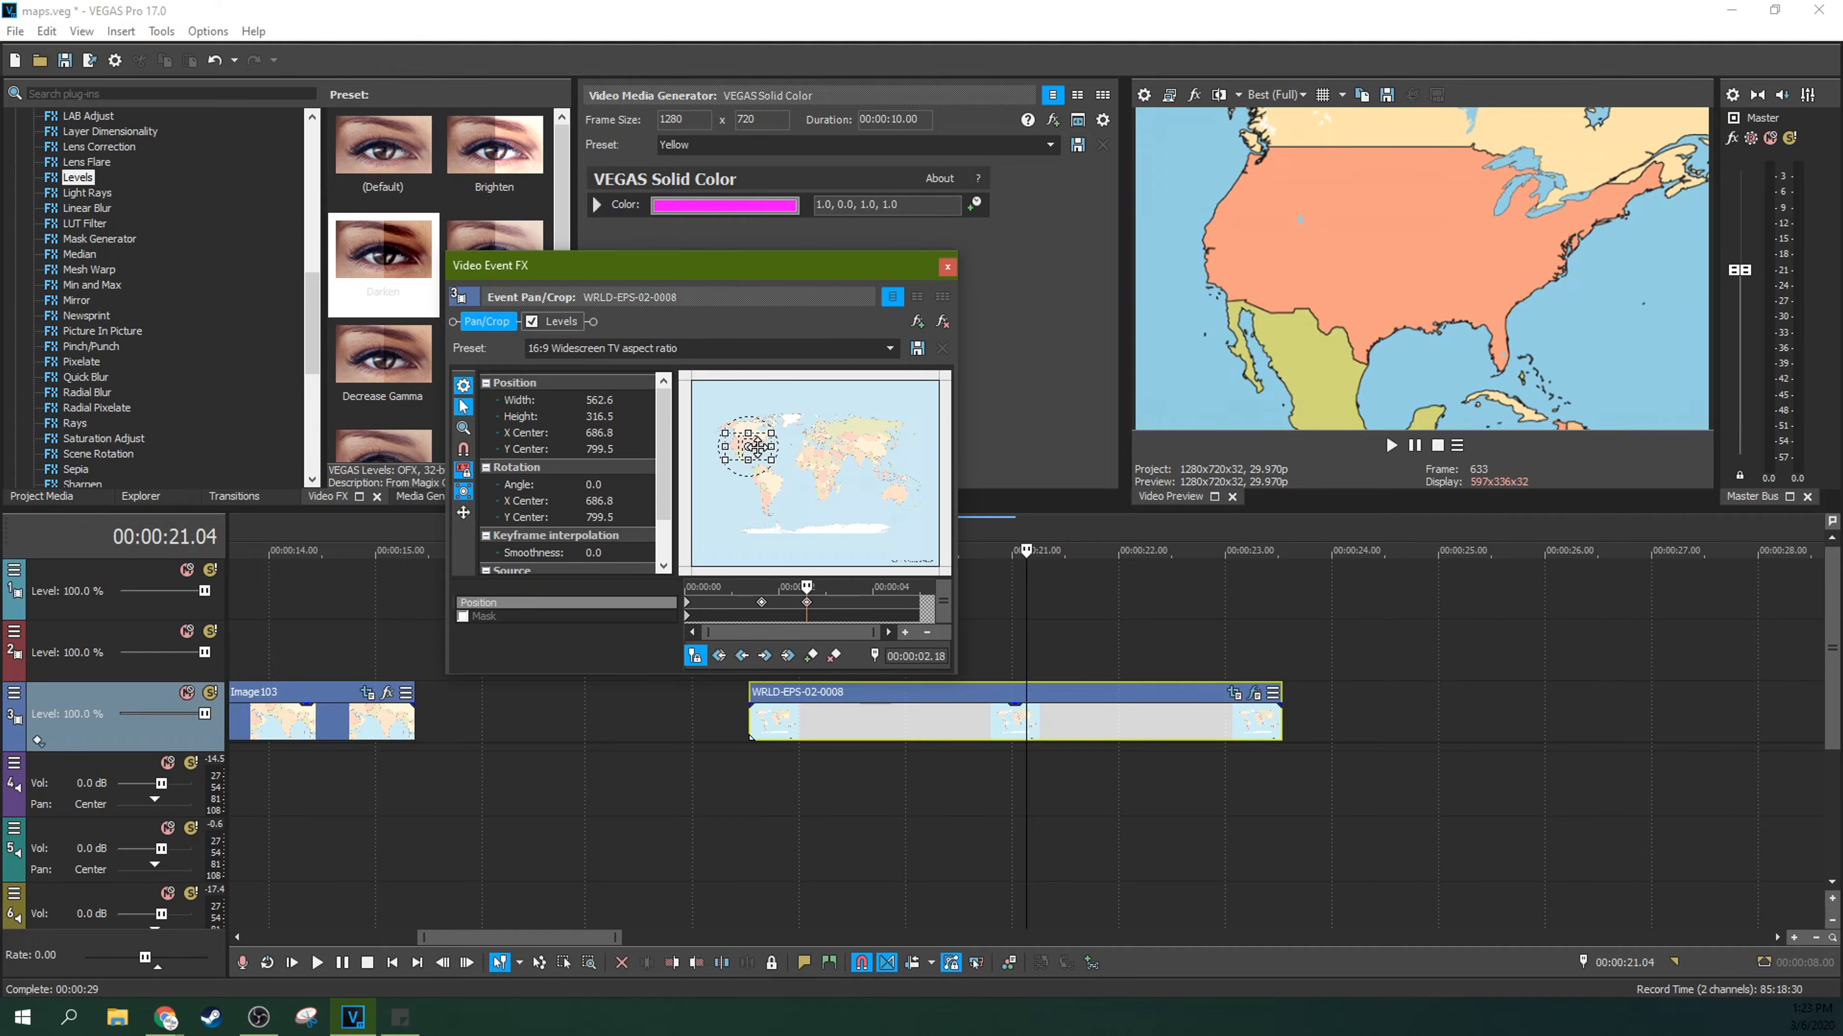
mouse_move(759, 447)
left_mouse_down()
mouse_move(838, 392)
mouse_move(755, 444)
left_mouse_up()
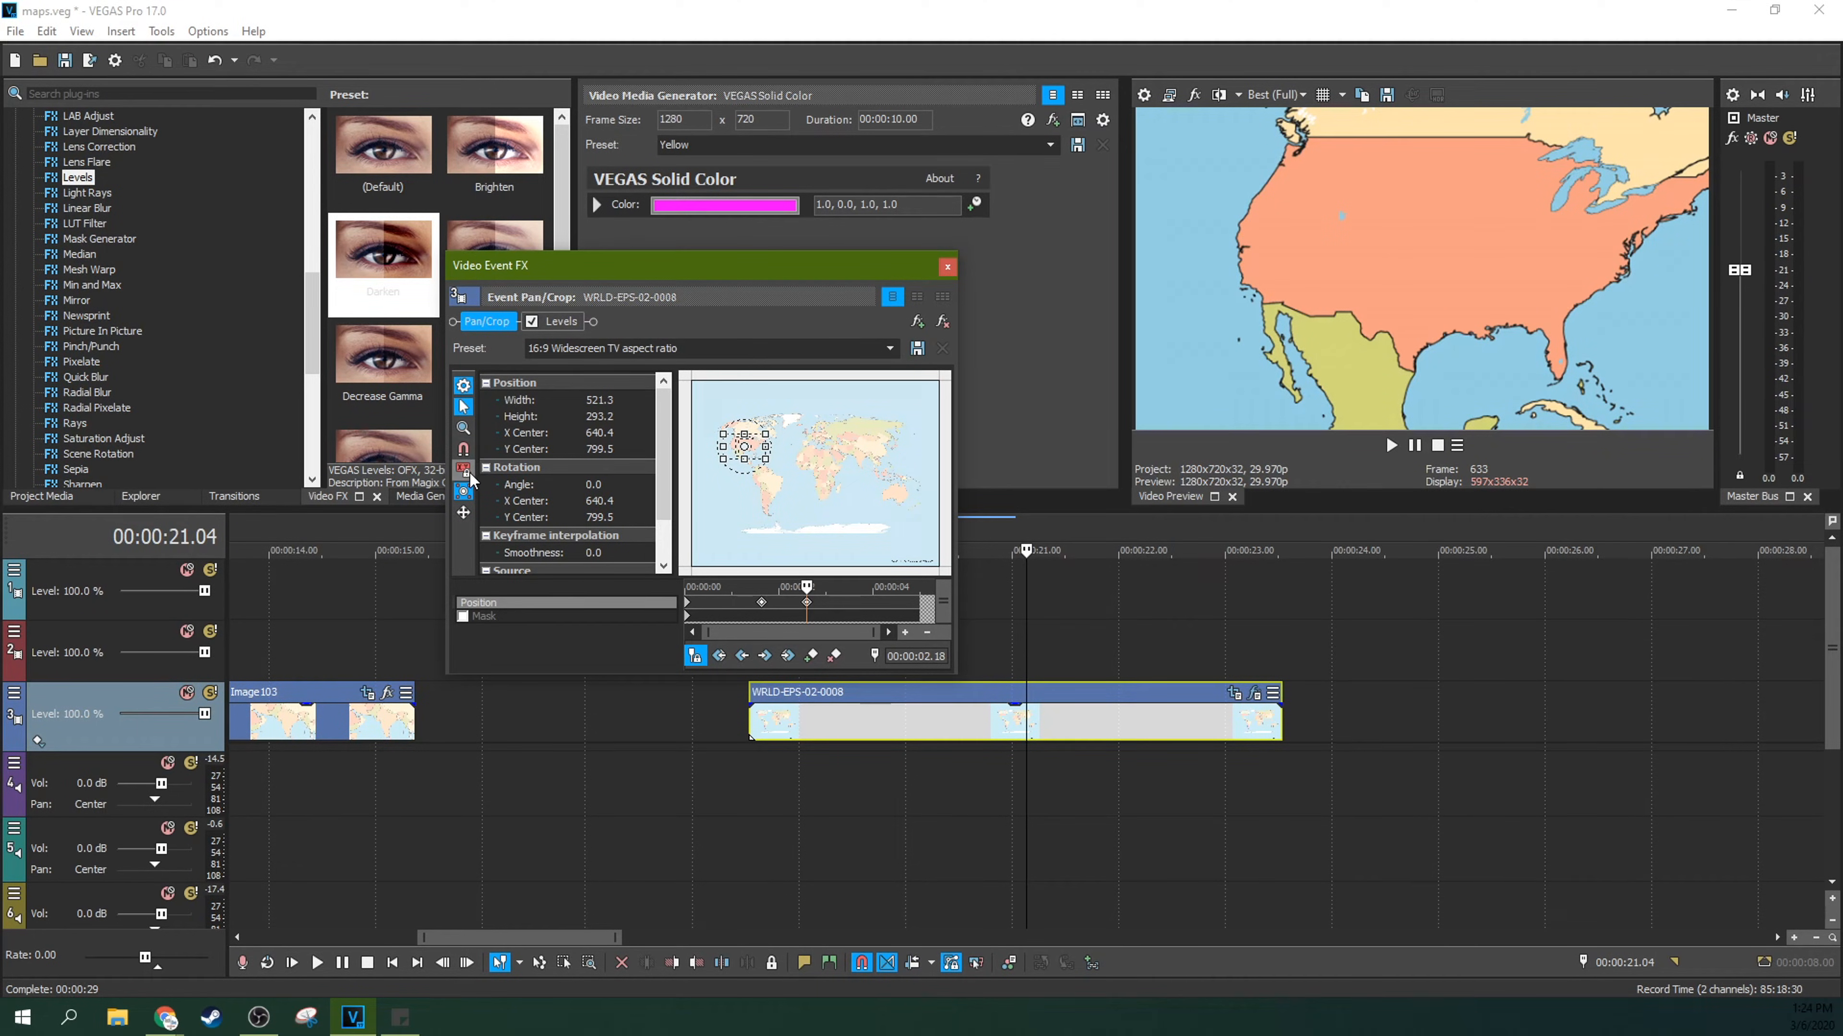
scroll(722, 477, "up", 2)
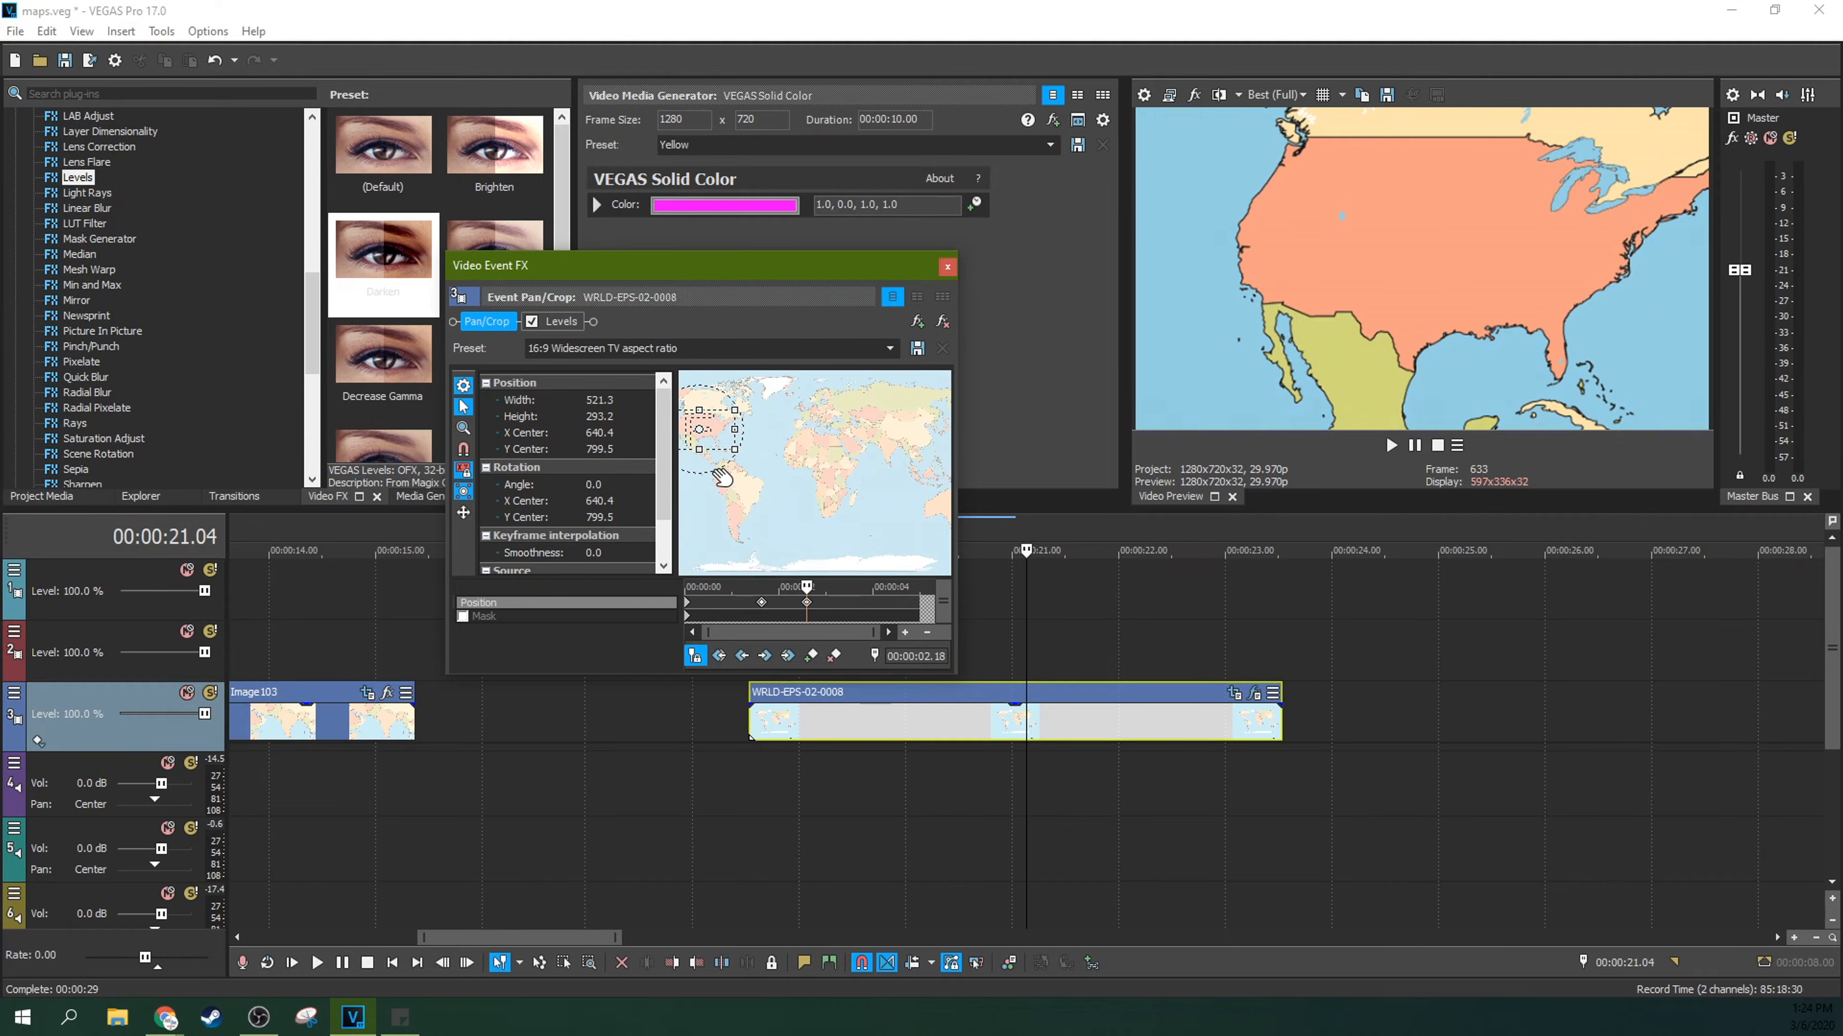
scroll(866, 483, "up", 5)
scroll(866, 483, "up", 2)
left_click_drag(936, 548, 884, 560)
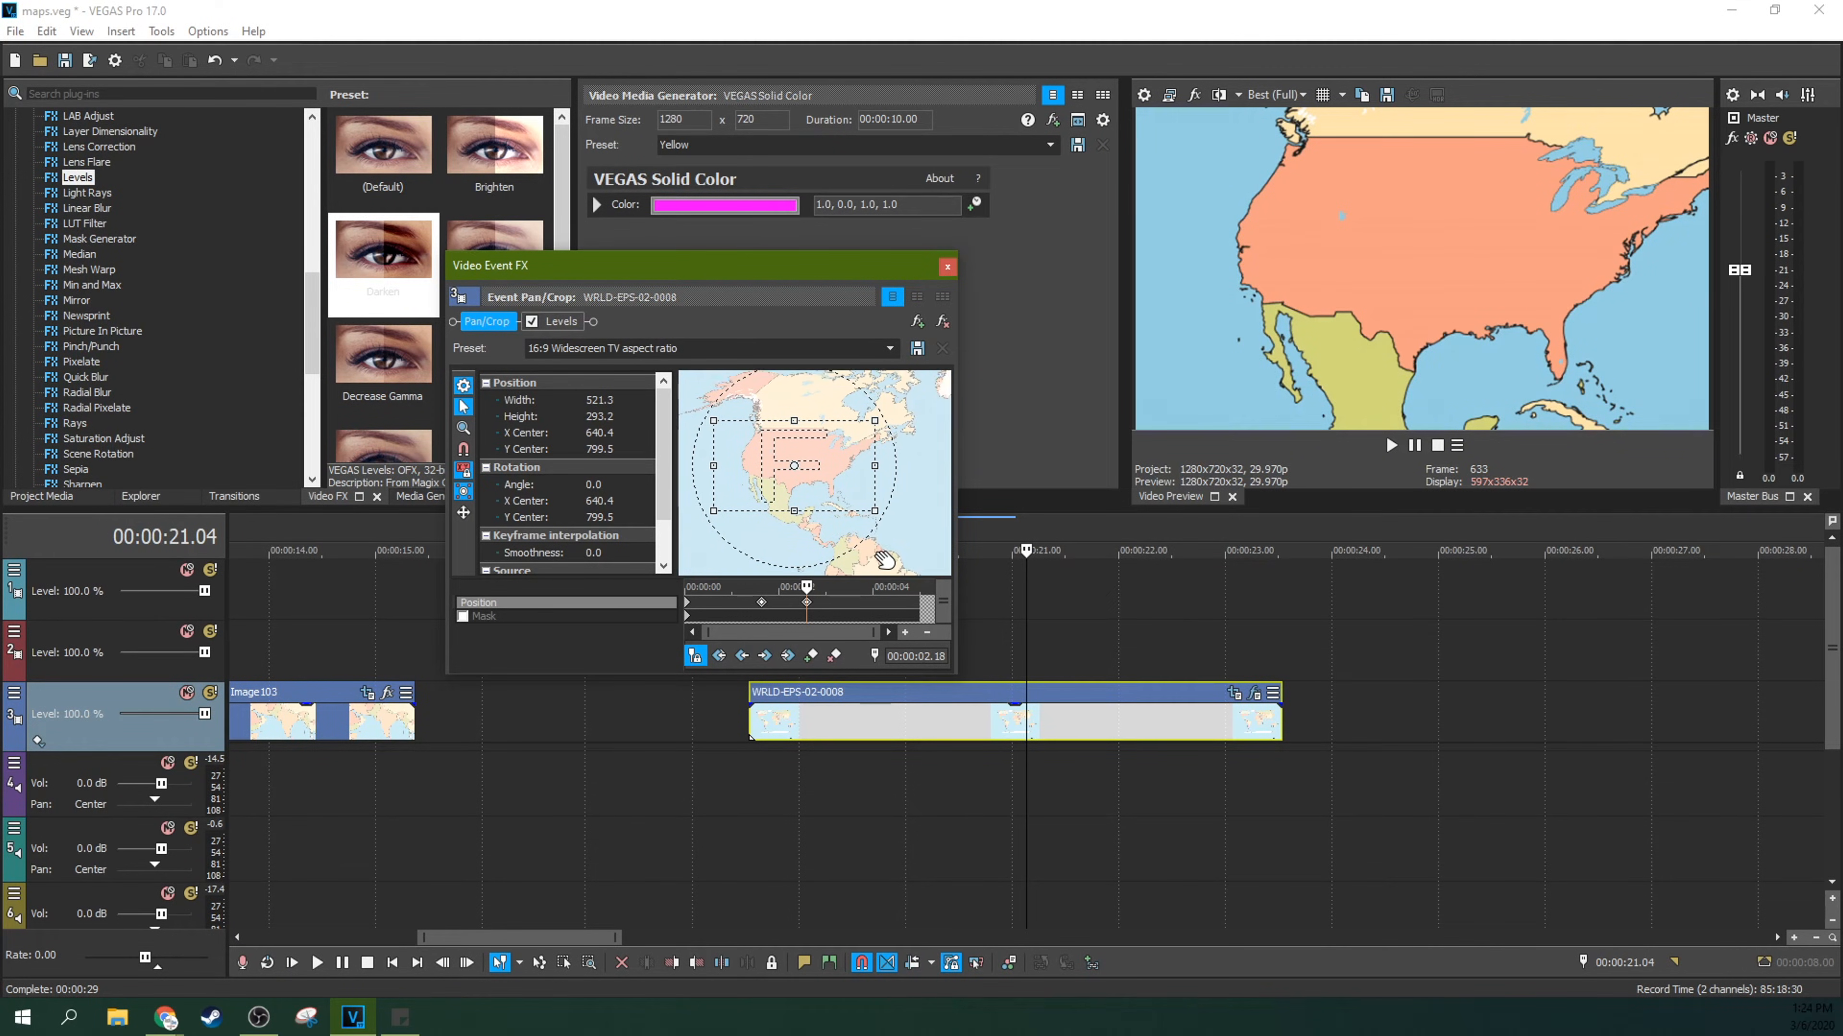
Step: Scrub through the zoom and set the 00:00:01.19 Position keyframe's interpolation to Smooth
left_click(763, 586)
left_click_drag(763, 586, 806, 583)
left_click(761, 600)
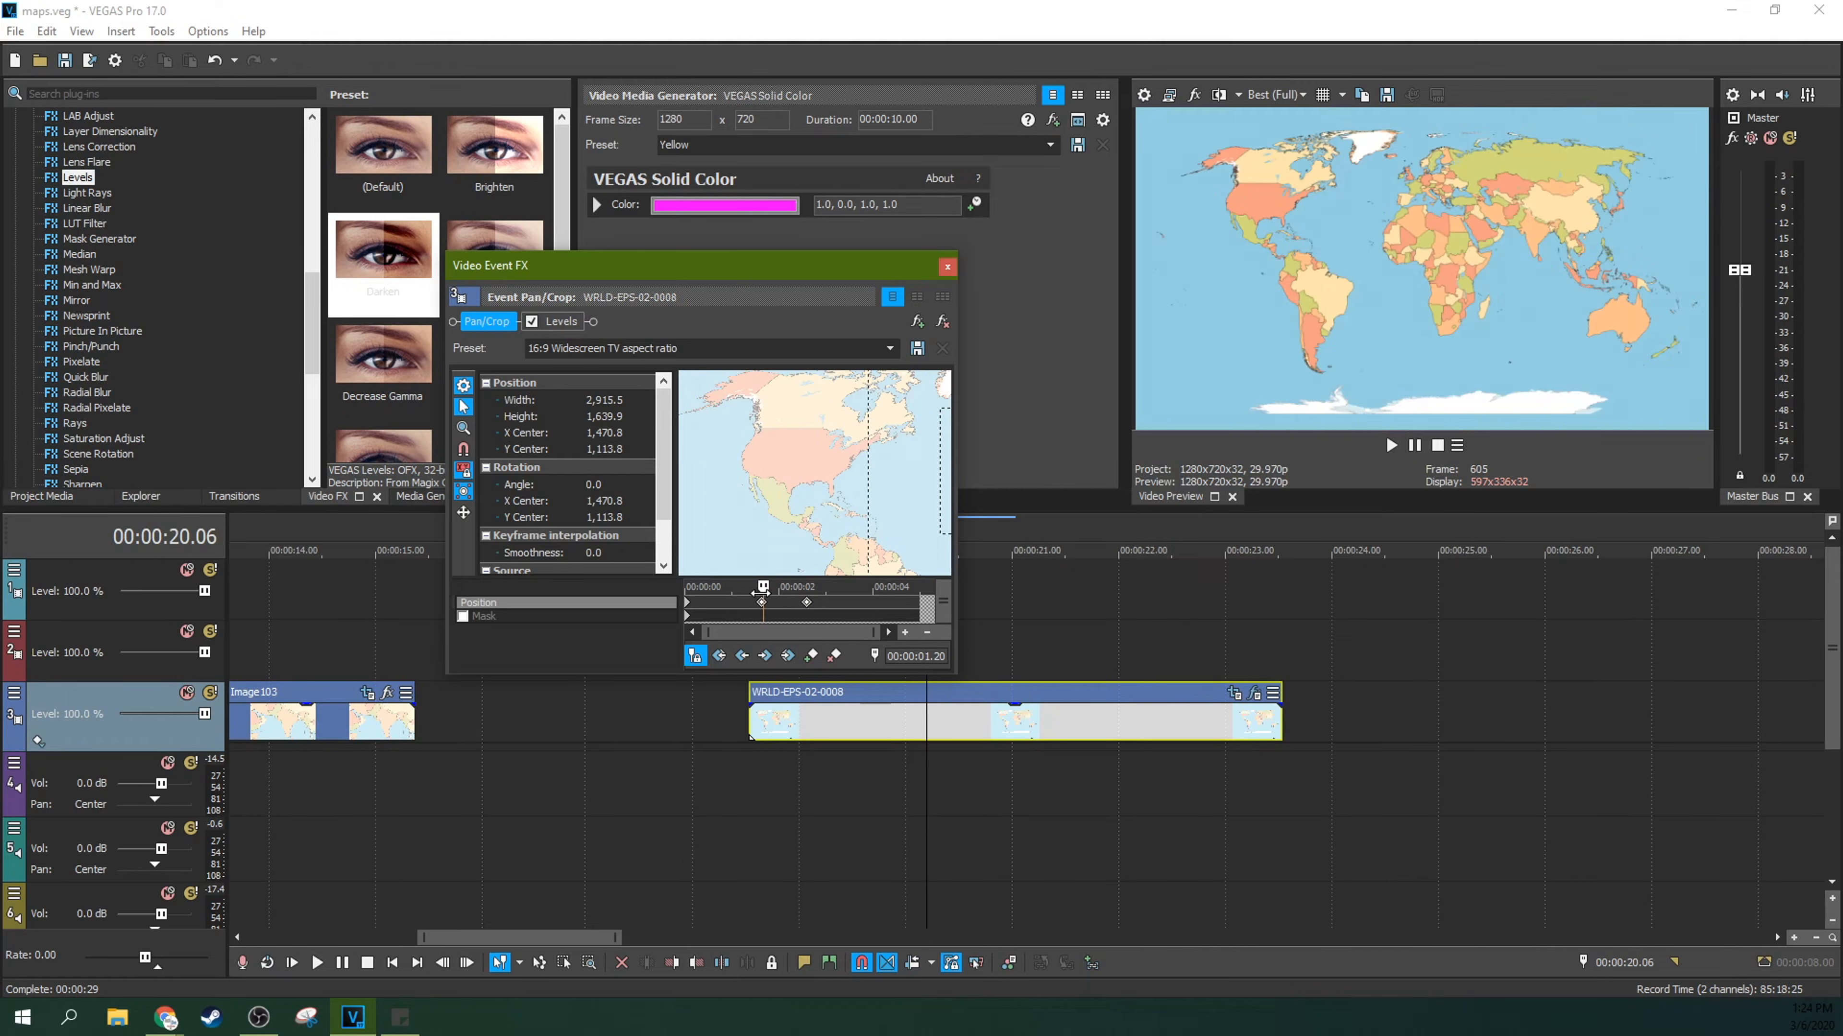
right_click(761, 602)
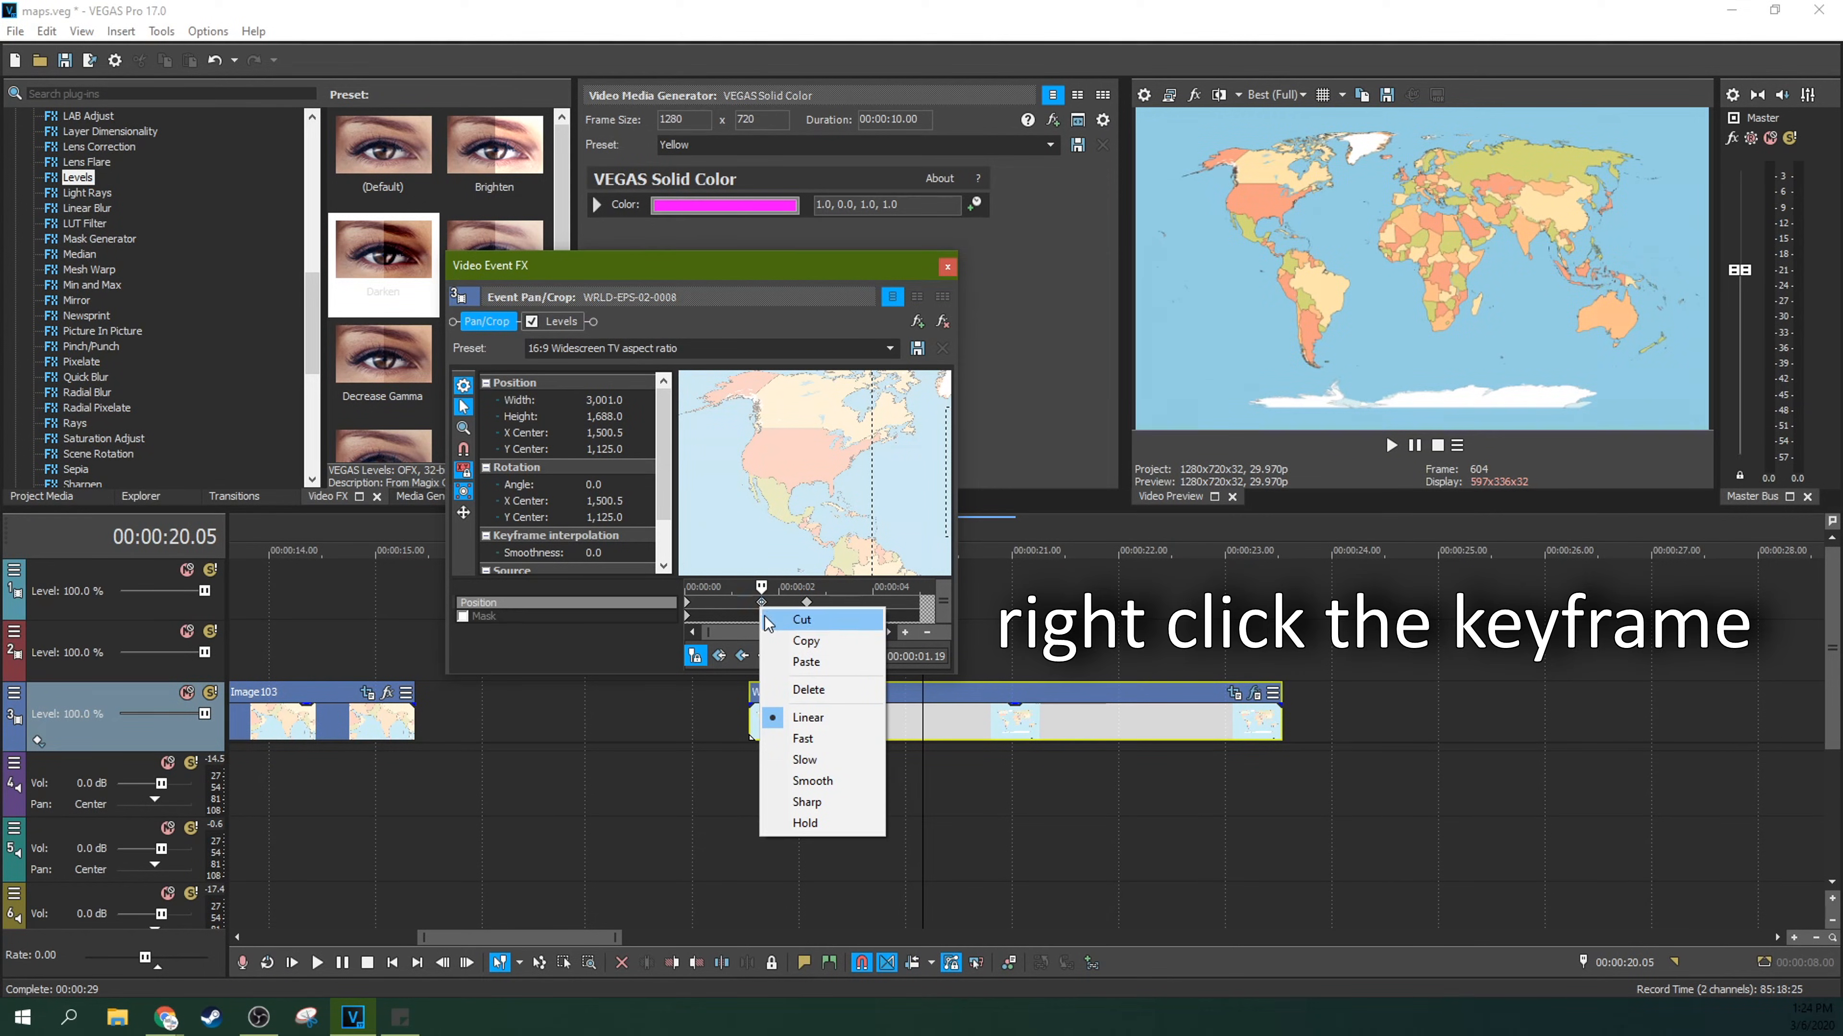
left_click(798, 784)
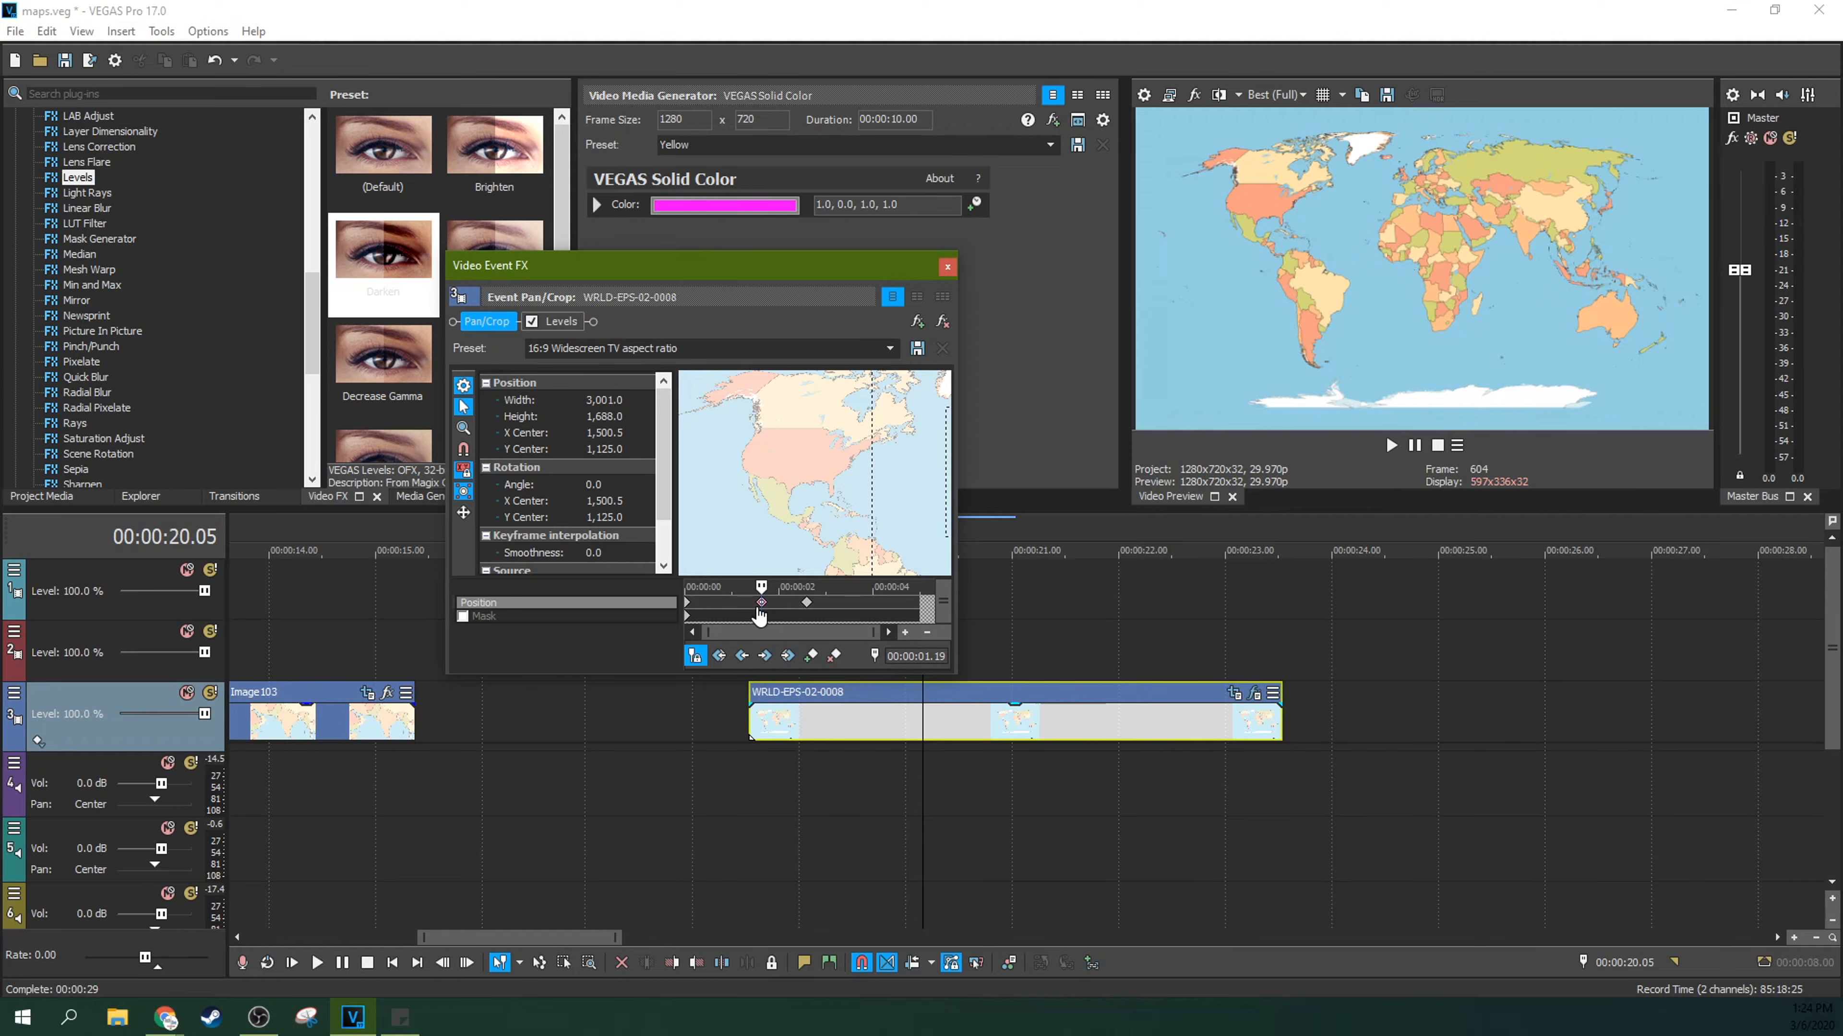
Step: Play back the zoom towards the United States from 00:00:01.06 in the map clip and pause once it is complete
left_click(741, 614)
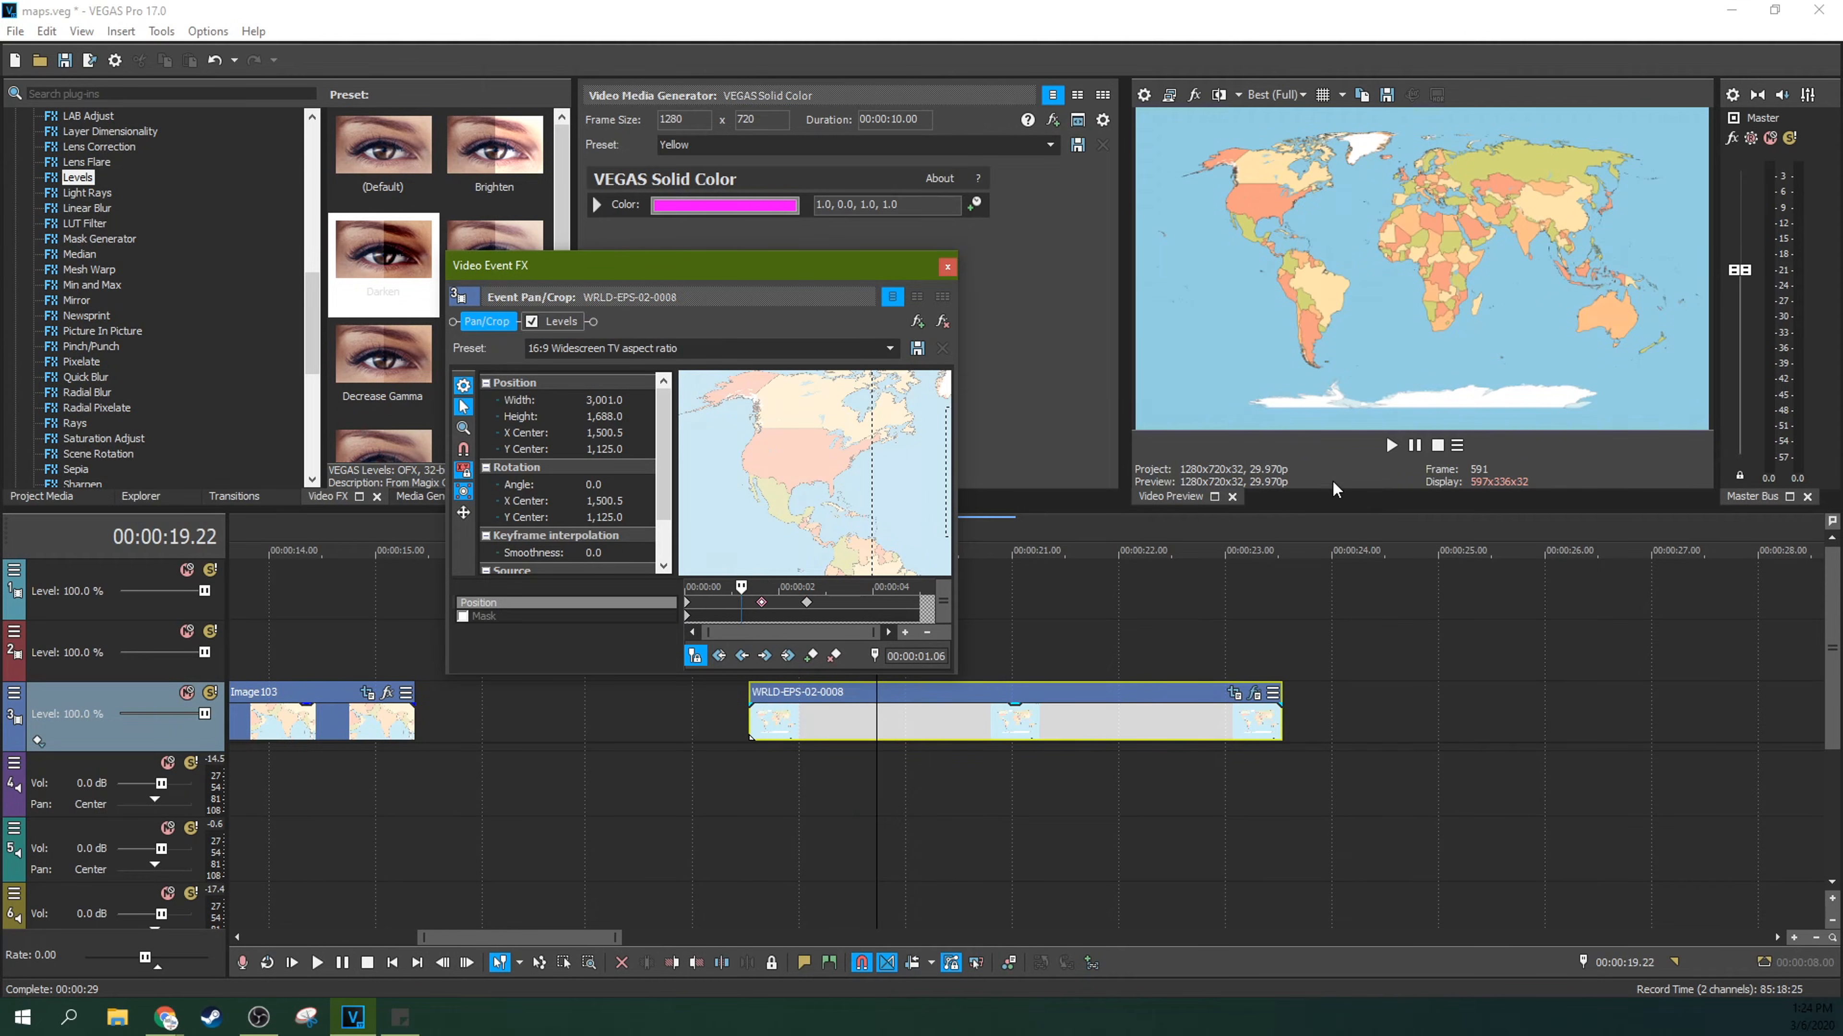
left_click(1392, 445)
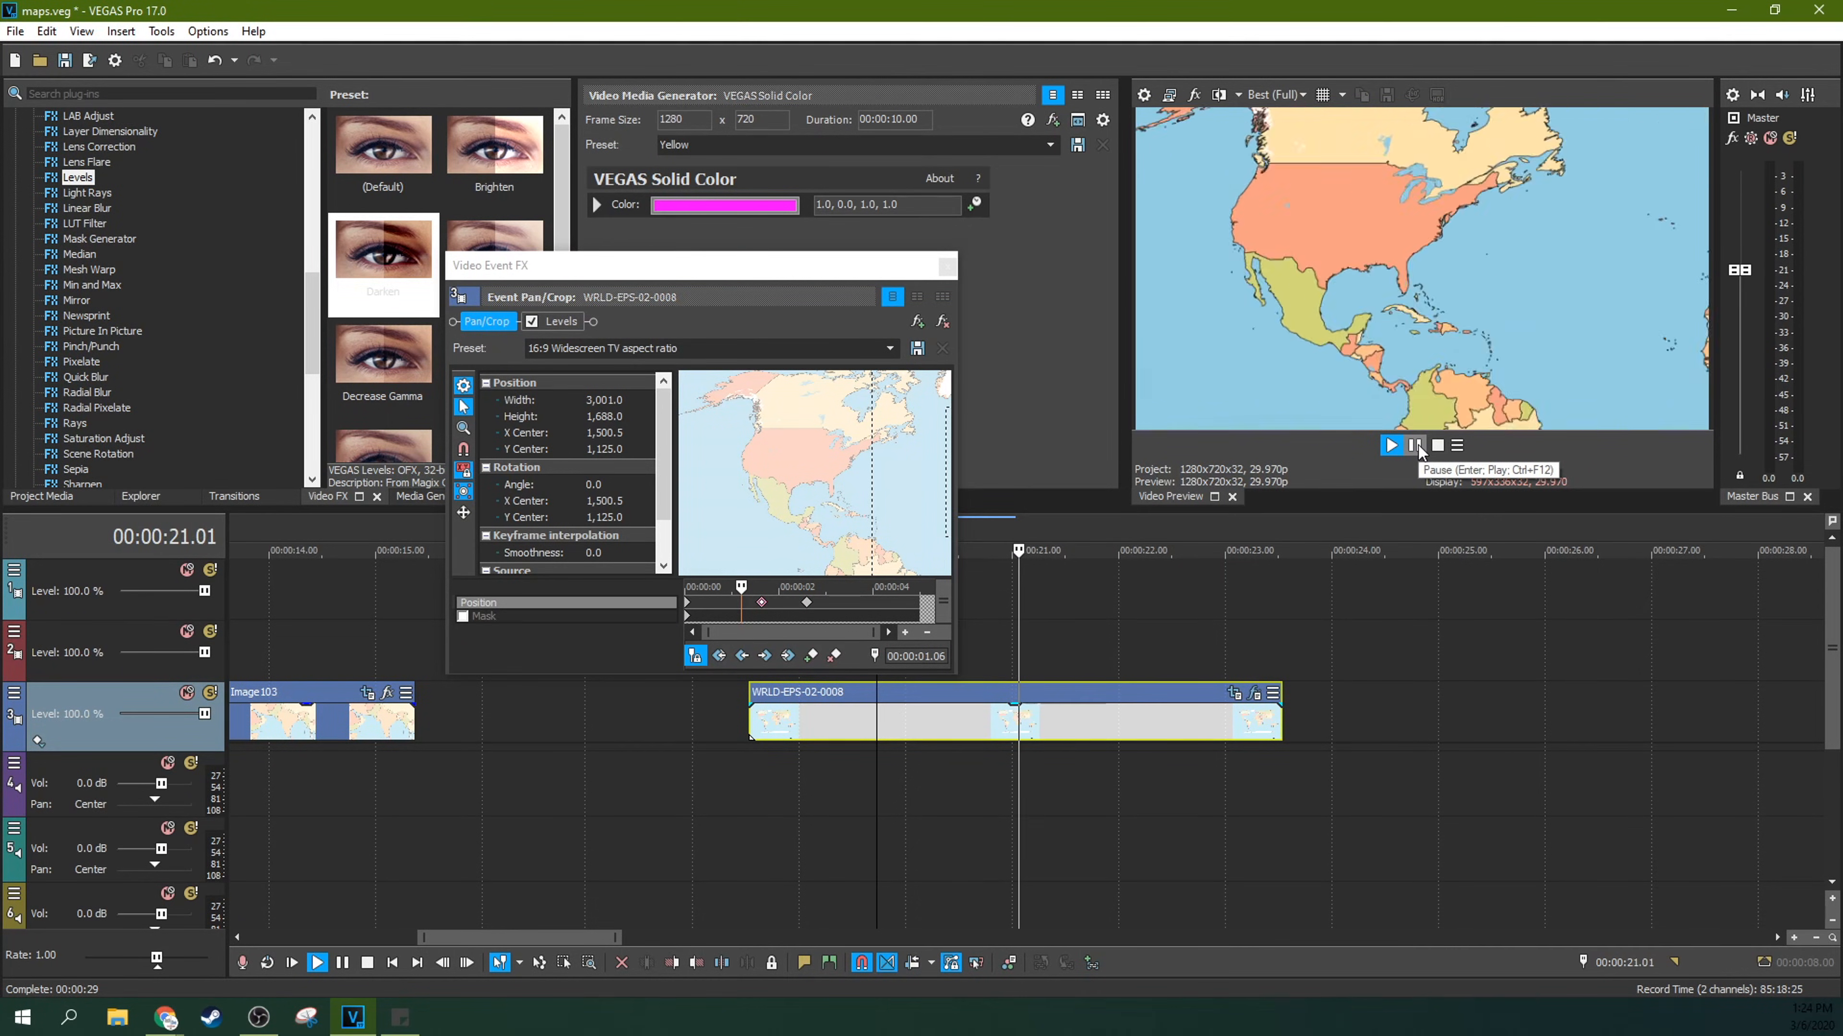
left_click(1418, 445)
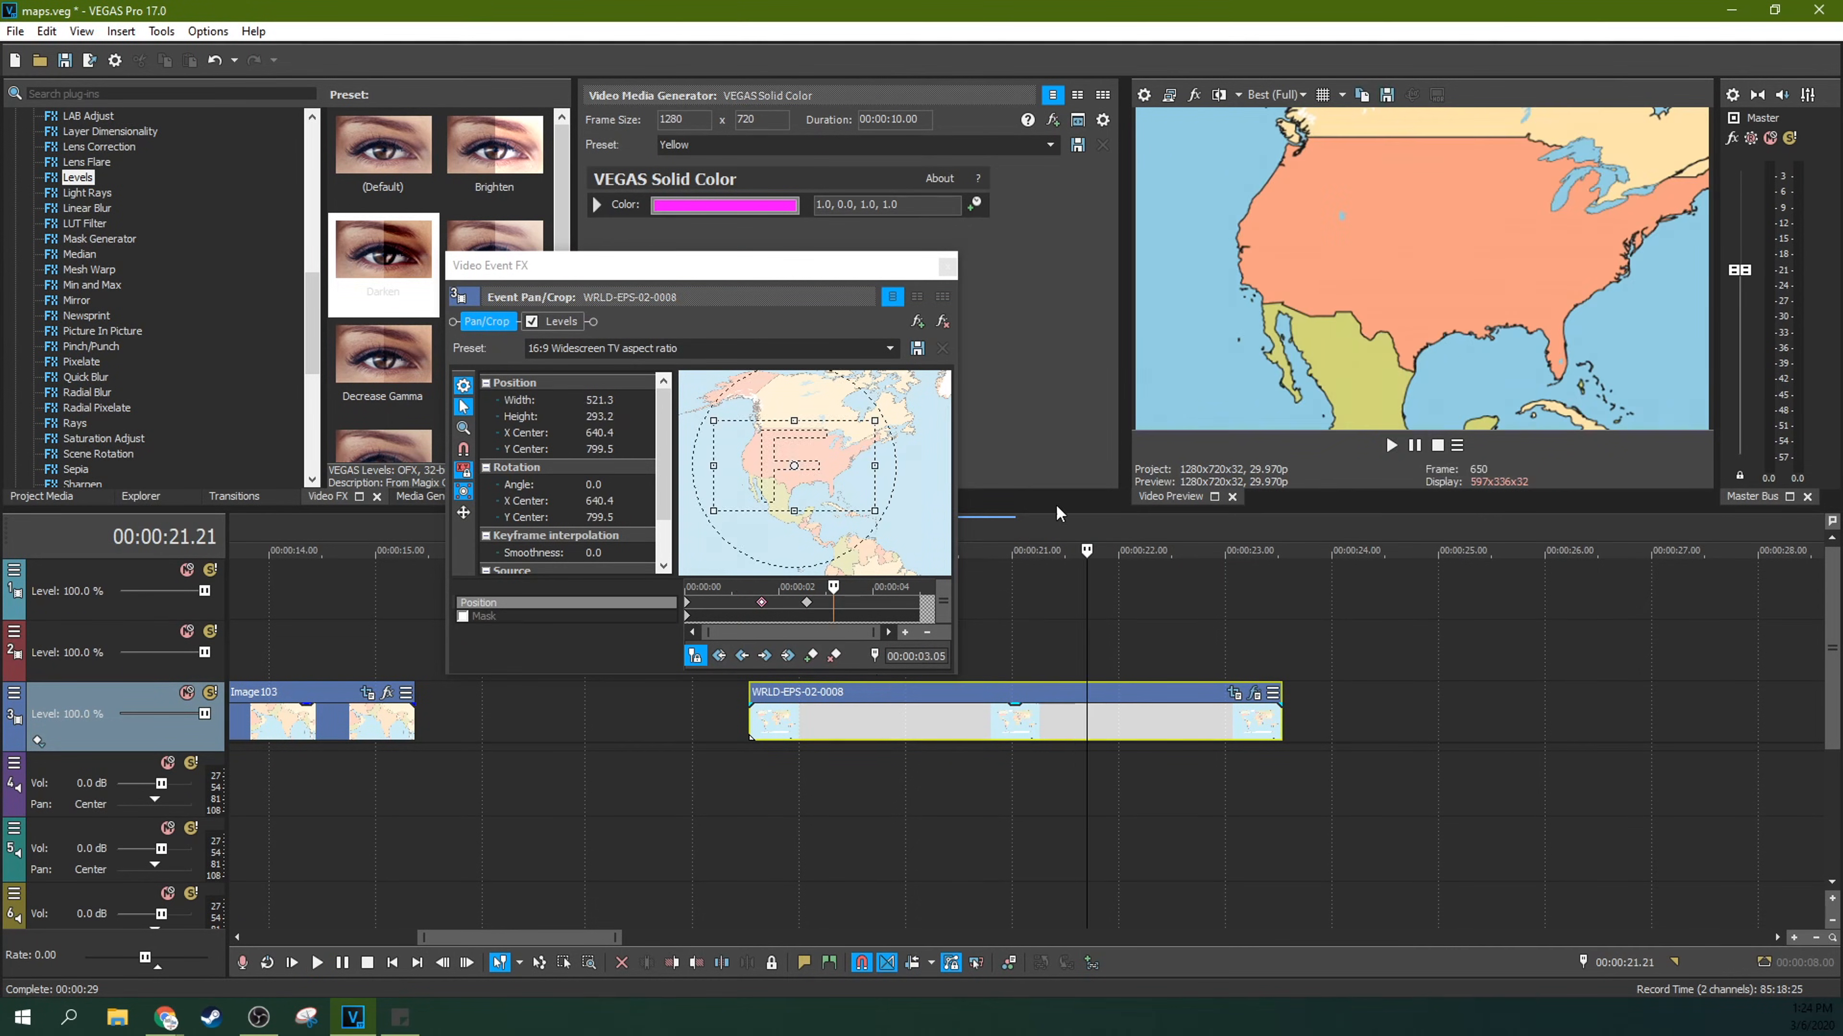
Step: Set the 00:00:01.19 Position keyframe's interpolation to Slow and play the map clip from its start
left_click(761, 604)
right_click(762, 605)
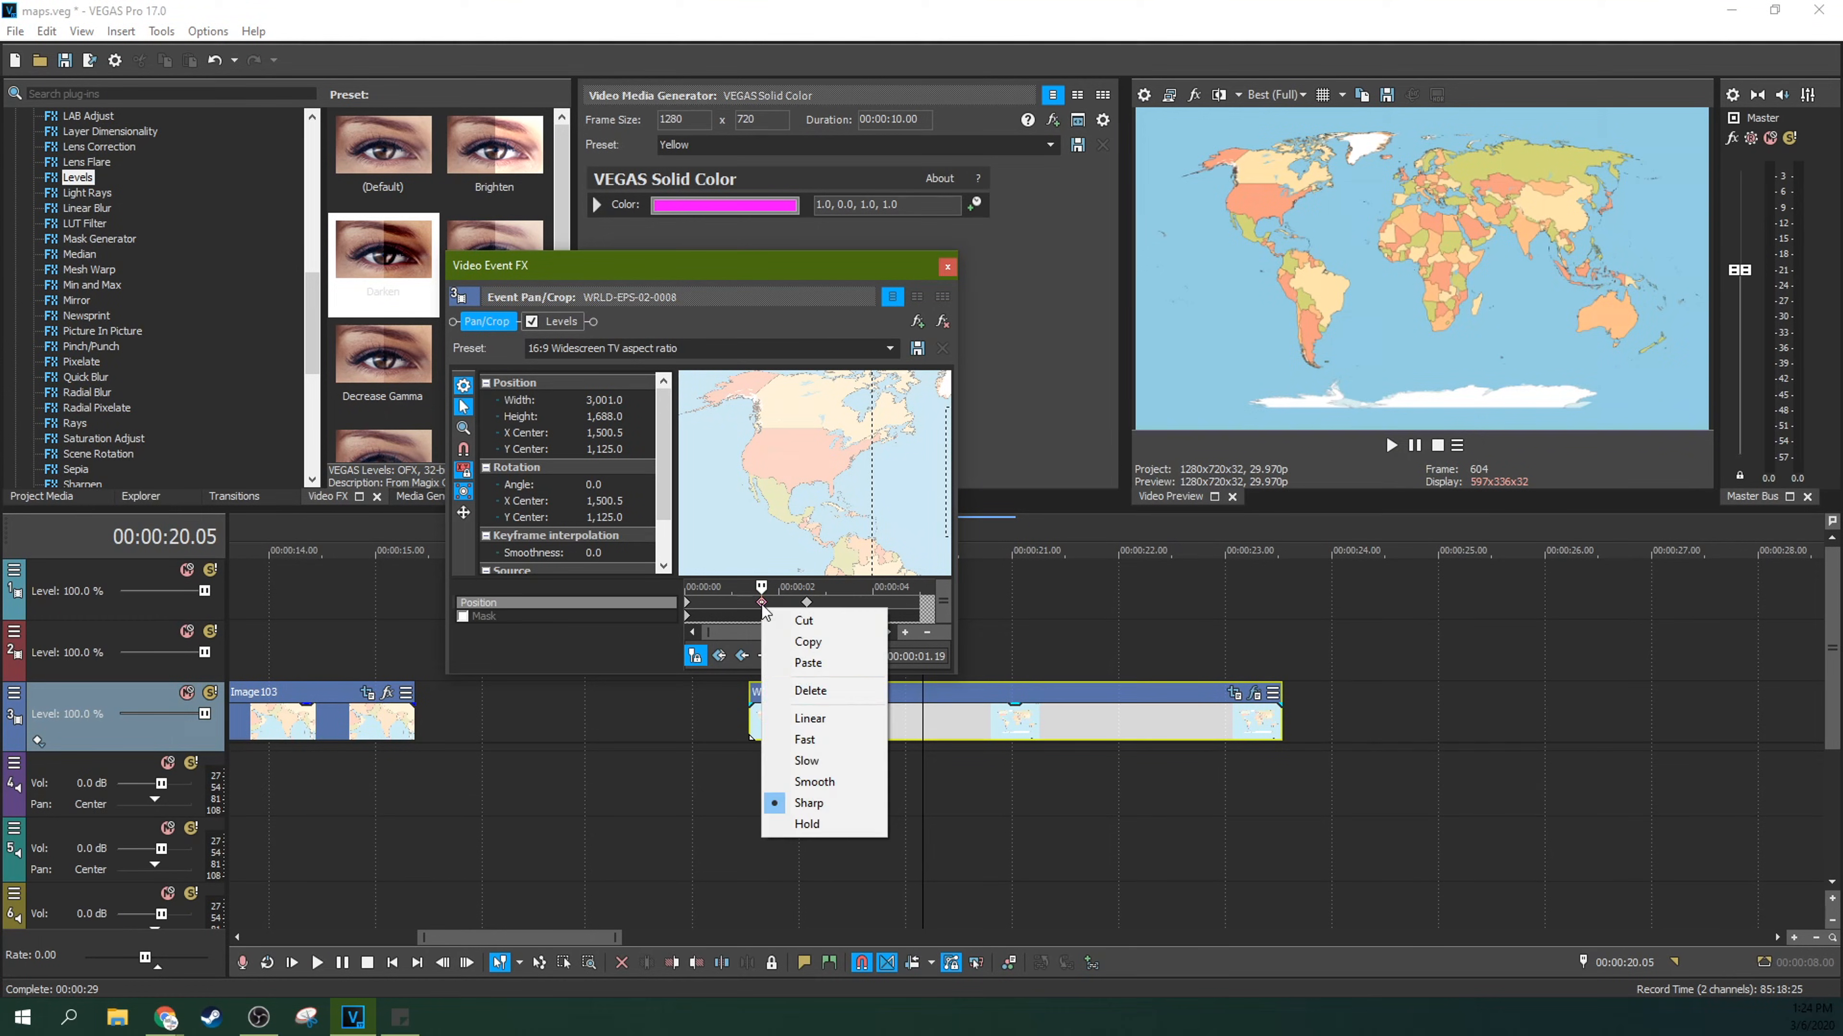
left_click(816, 760)
left_click(745, 730)
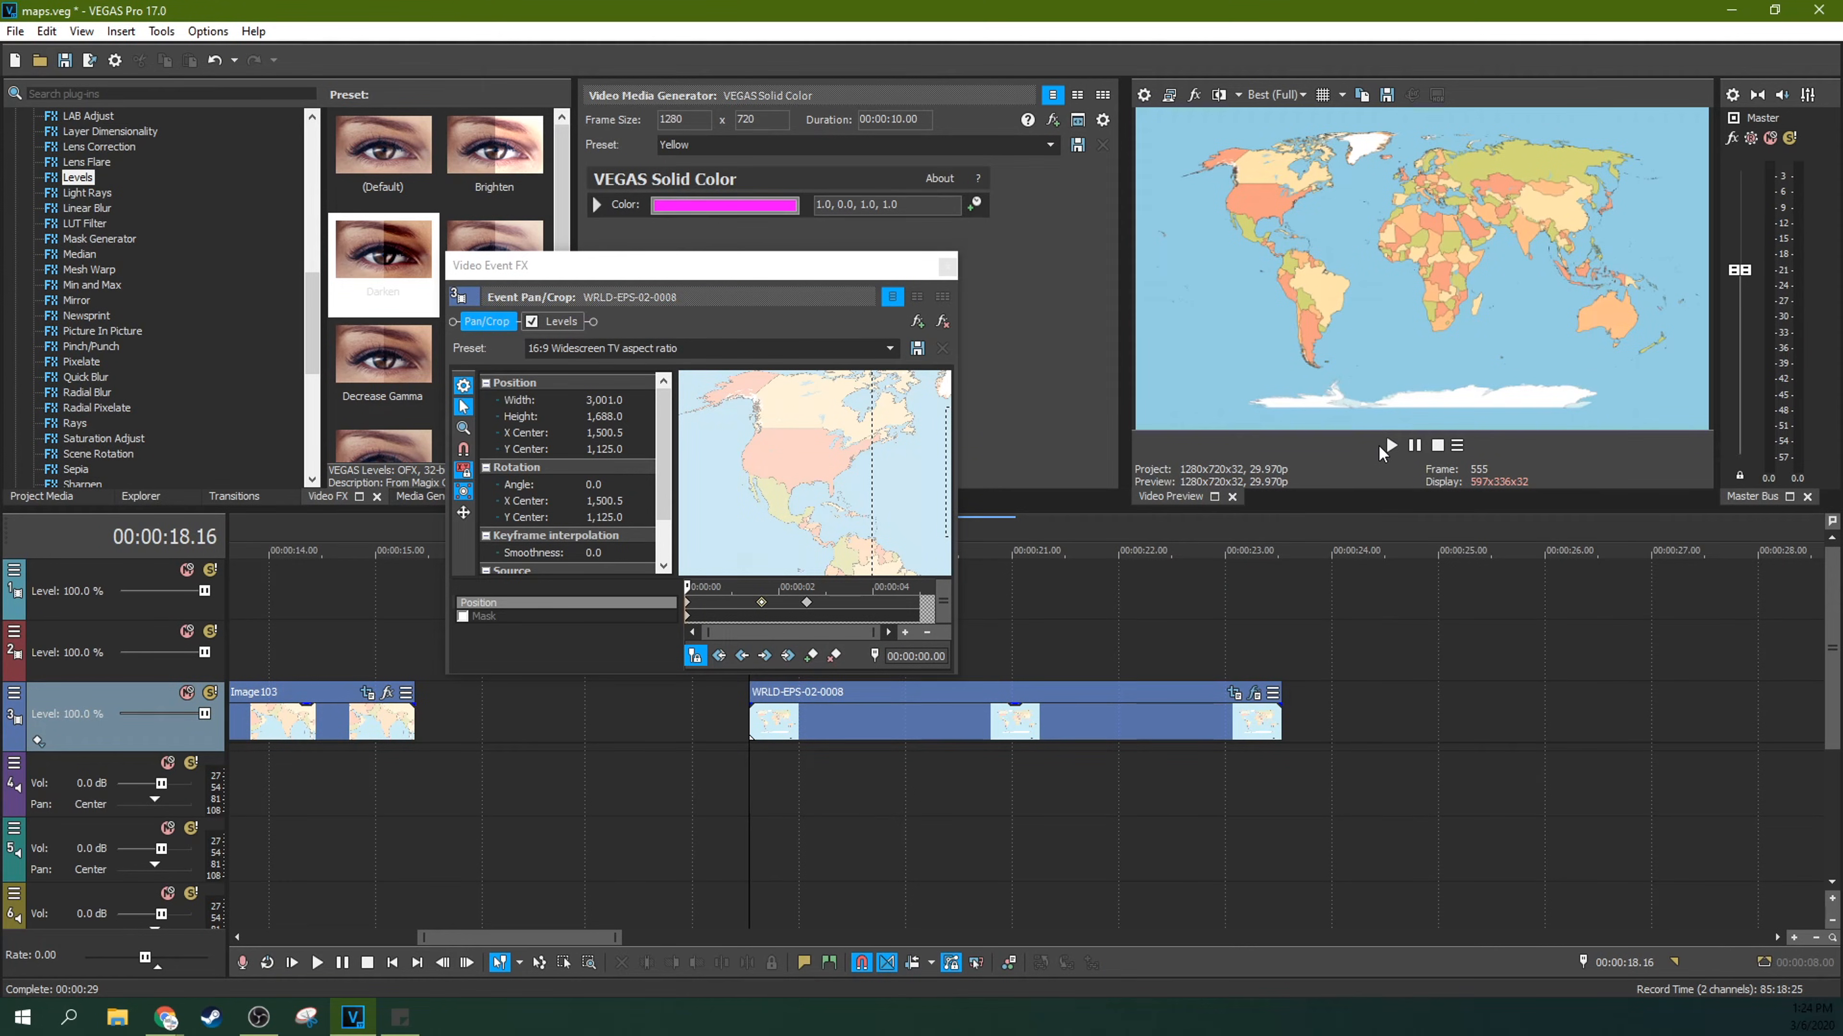
left_click(1392, 445)
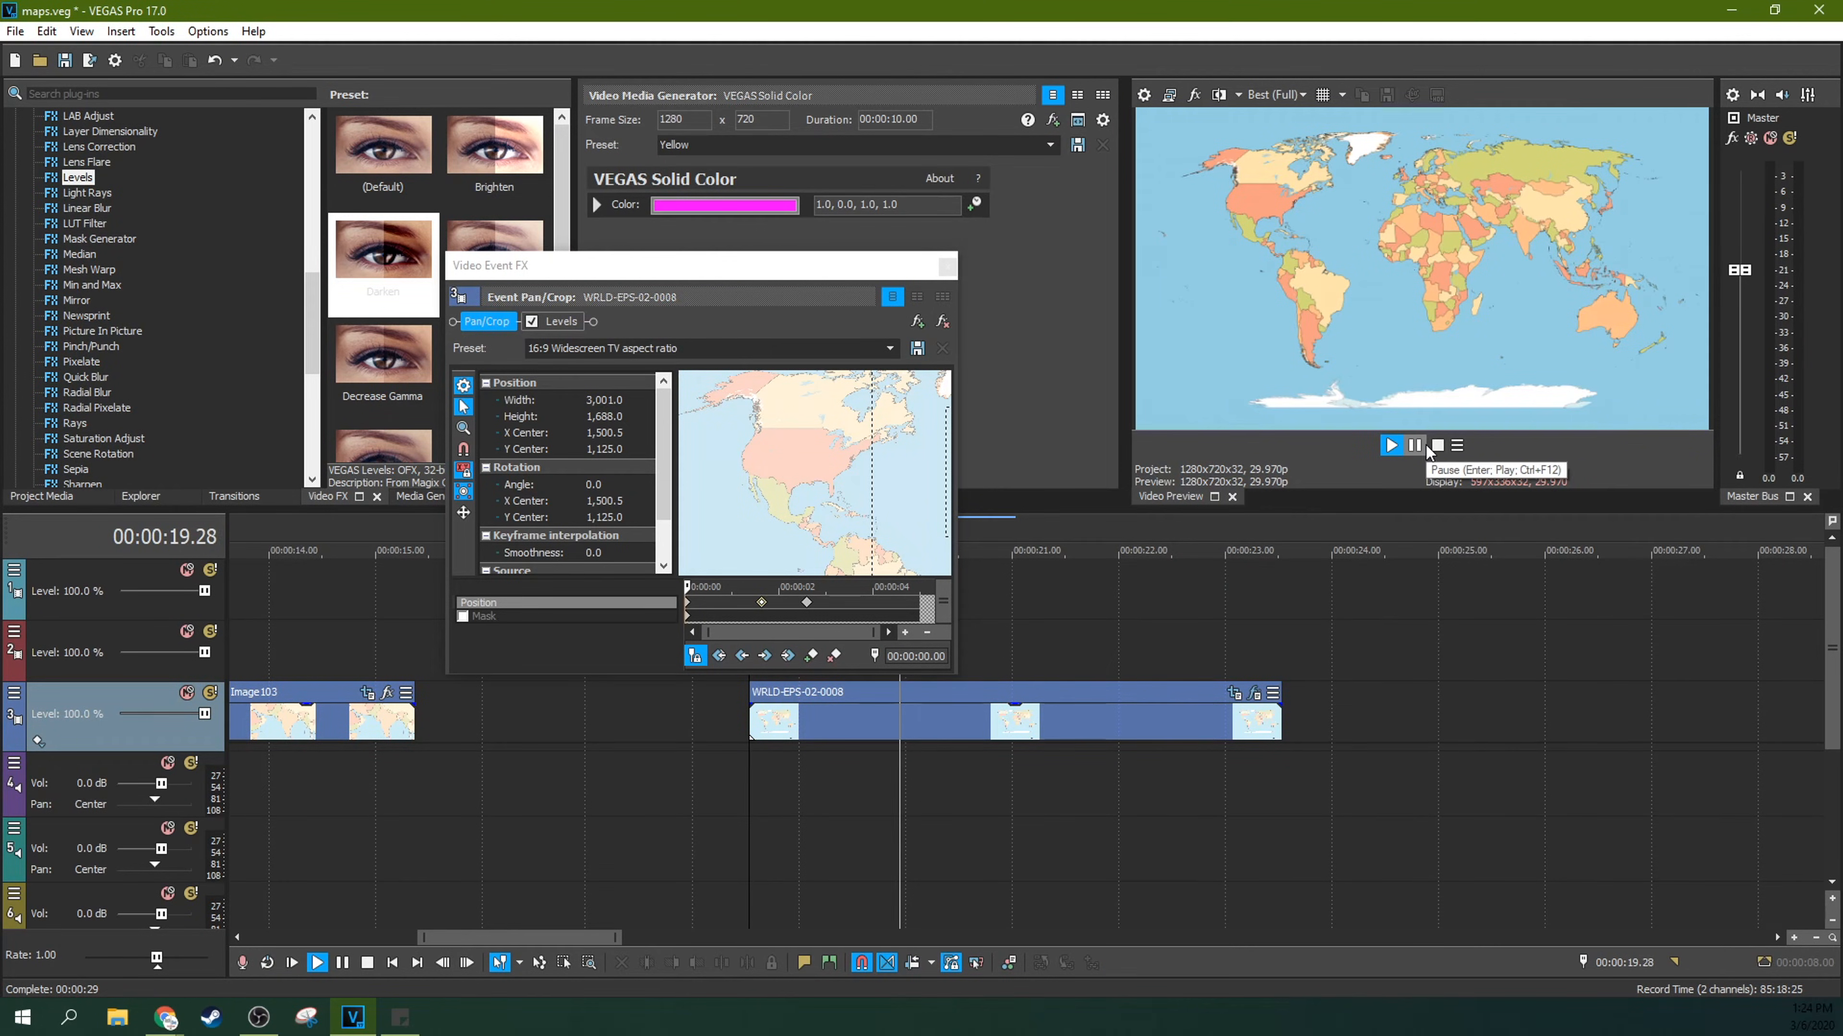
left_click(1424, 446)
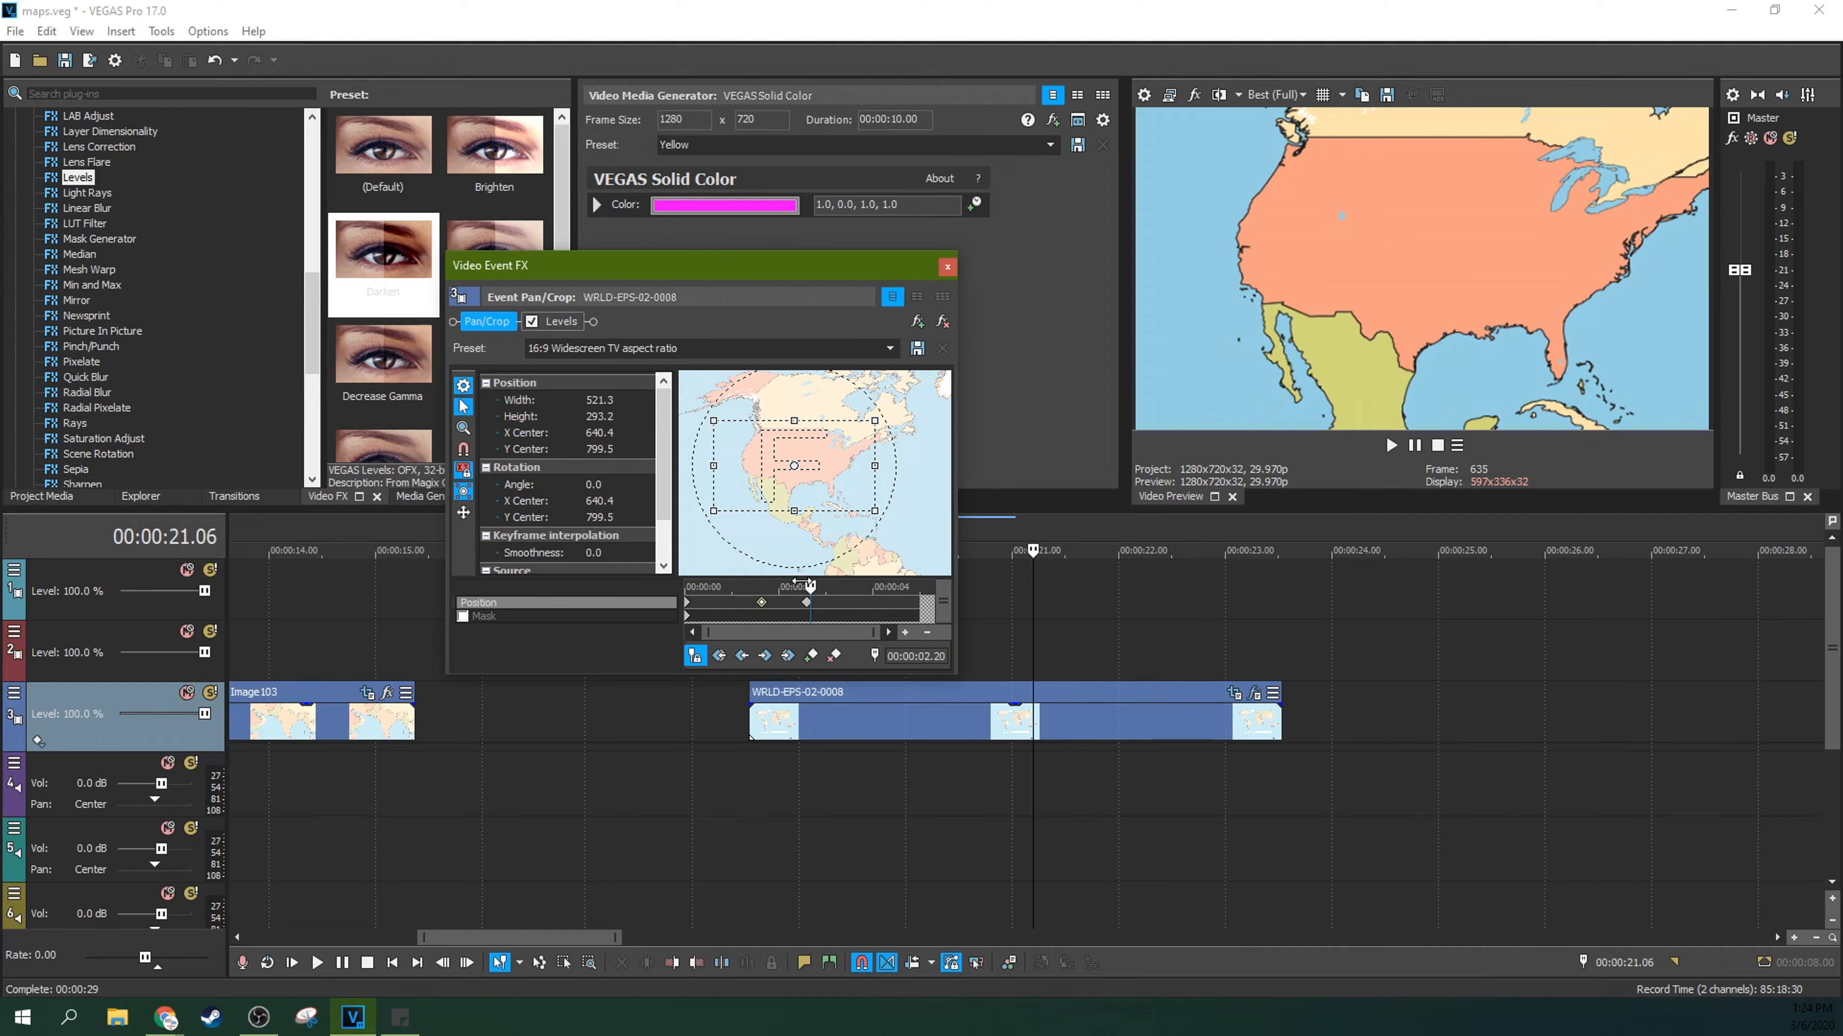
Step: Try reframing the United States at 00:00:02.20, delete the extra Position keyframe, and revisit the two original zoom keyframes
mouse_move(875, 421)
left_mouse_down()
mouse_move(825, 443)
mouse_move(902, 436)
mouse_move(861, 455)
left_mouse_up()
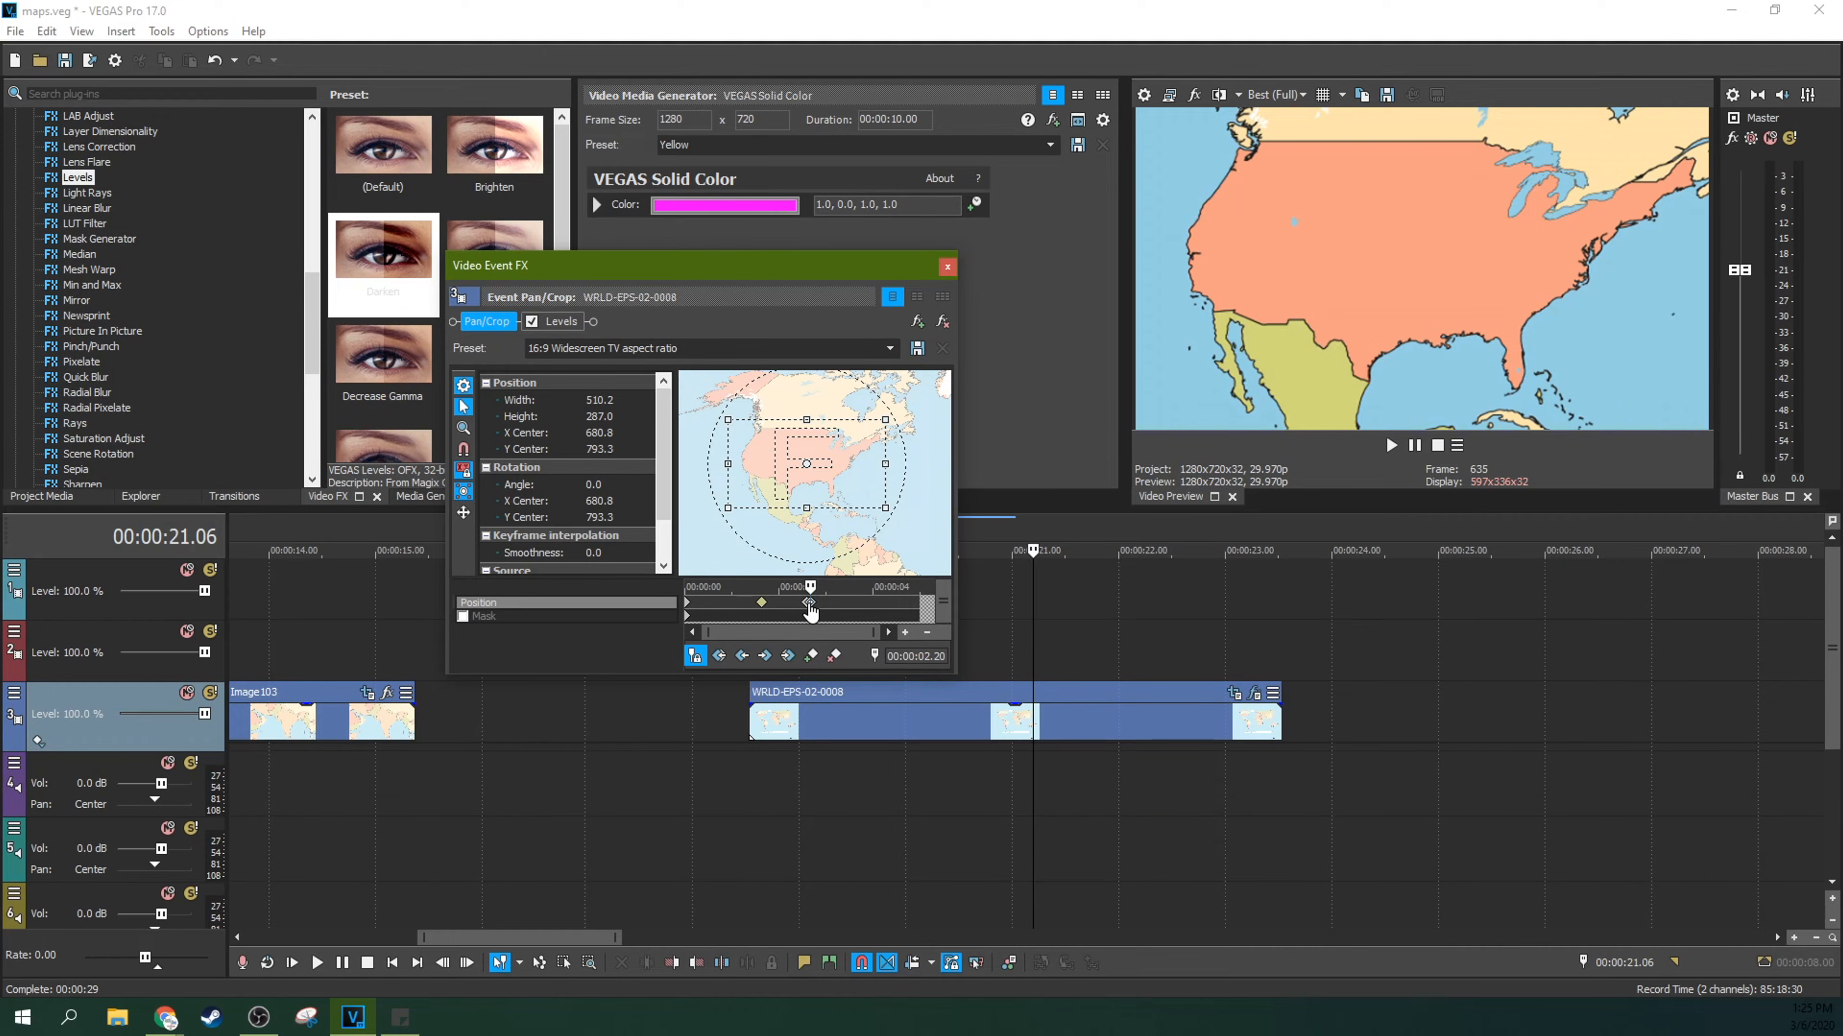
left_click(833, 657)
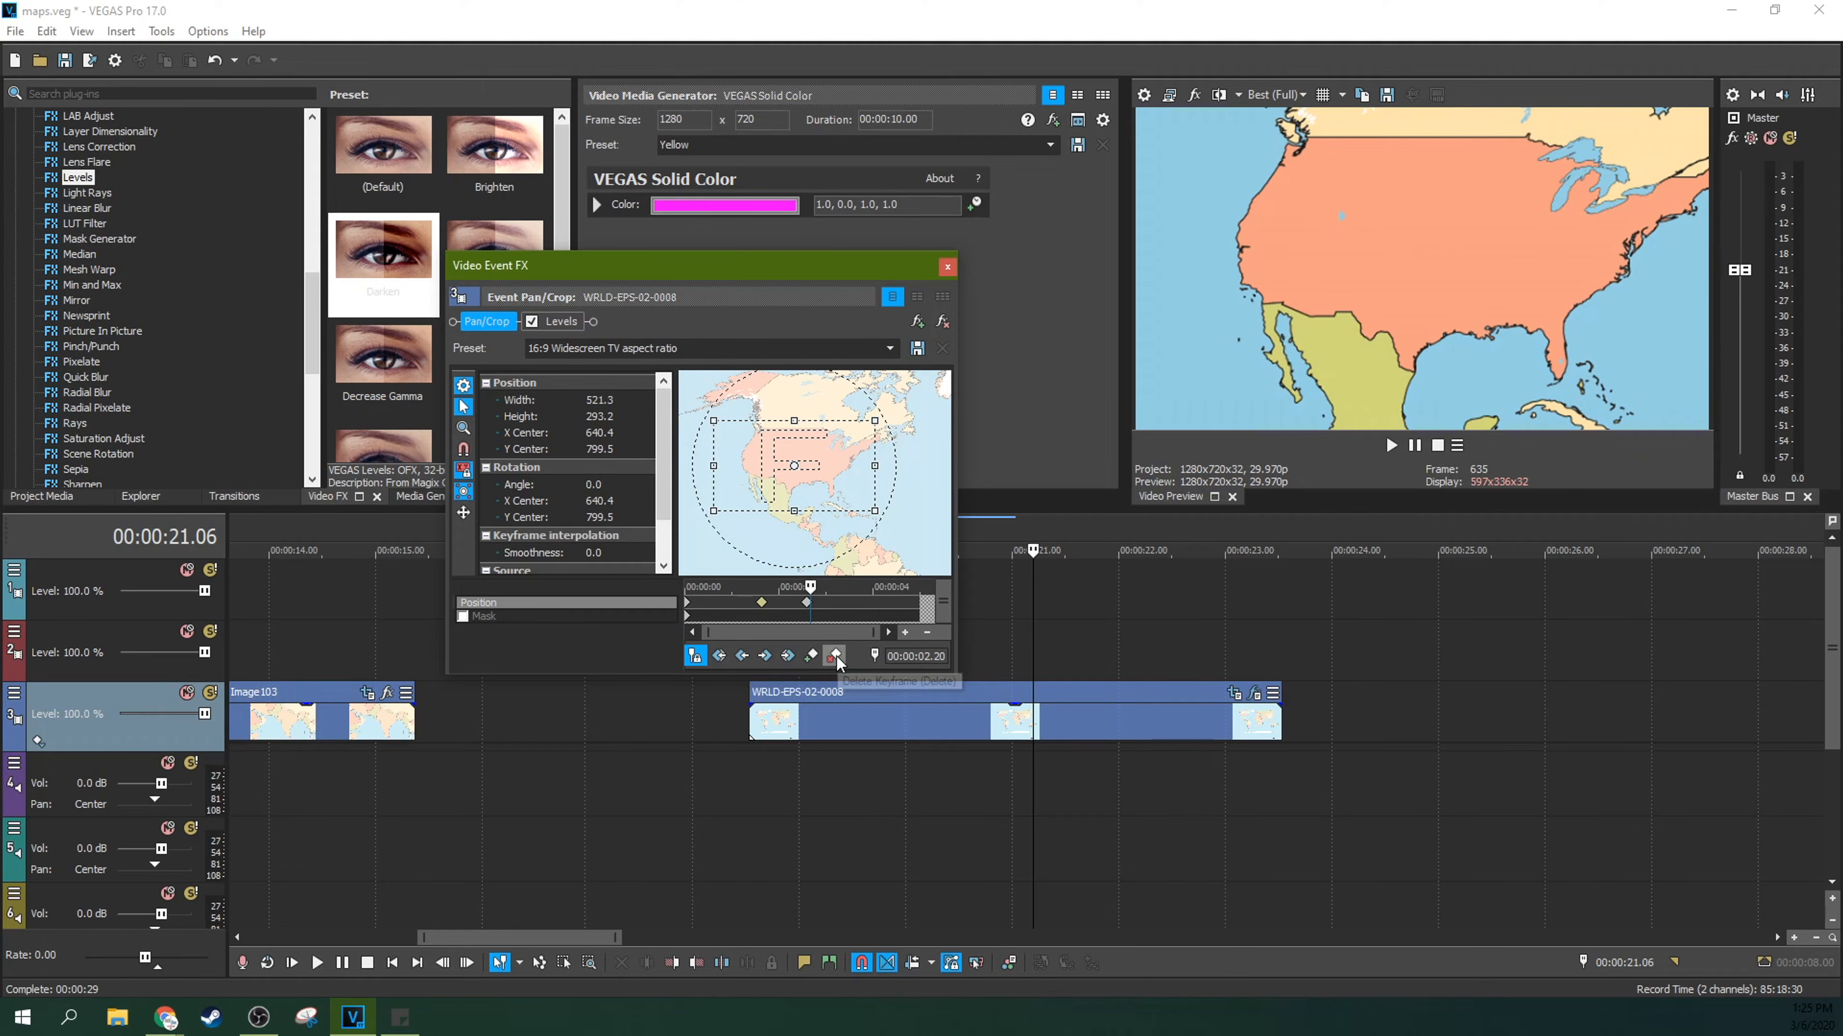
left_click(807, 603)
left_click(761, 603)
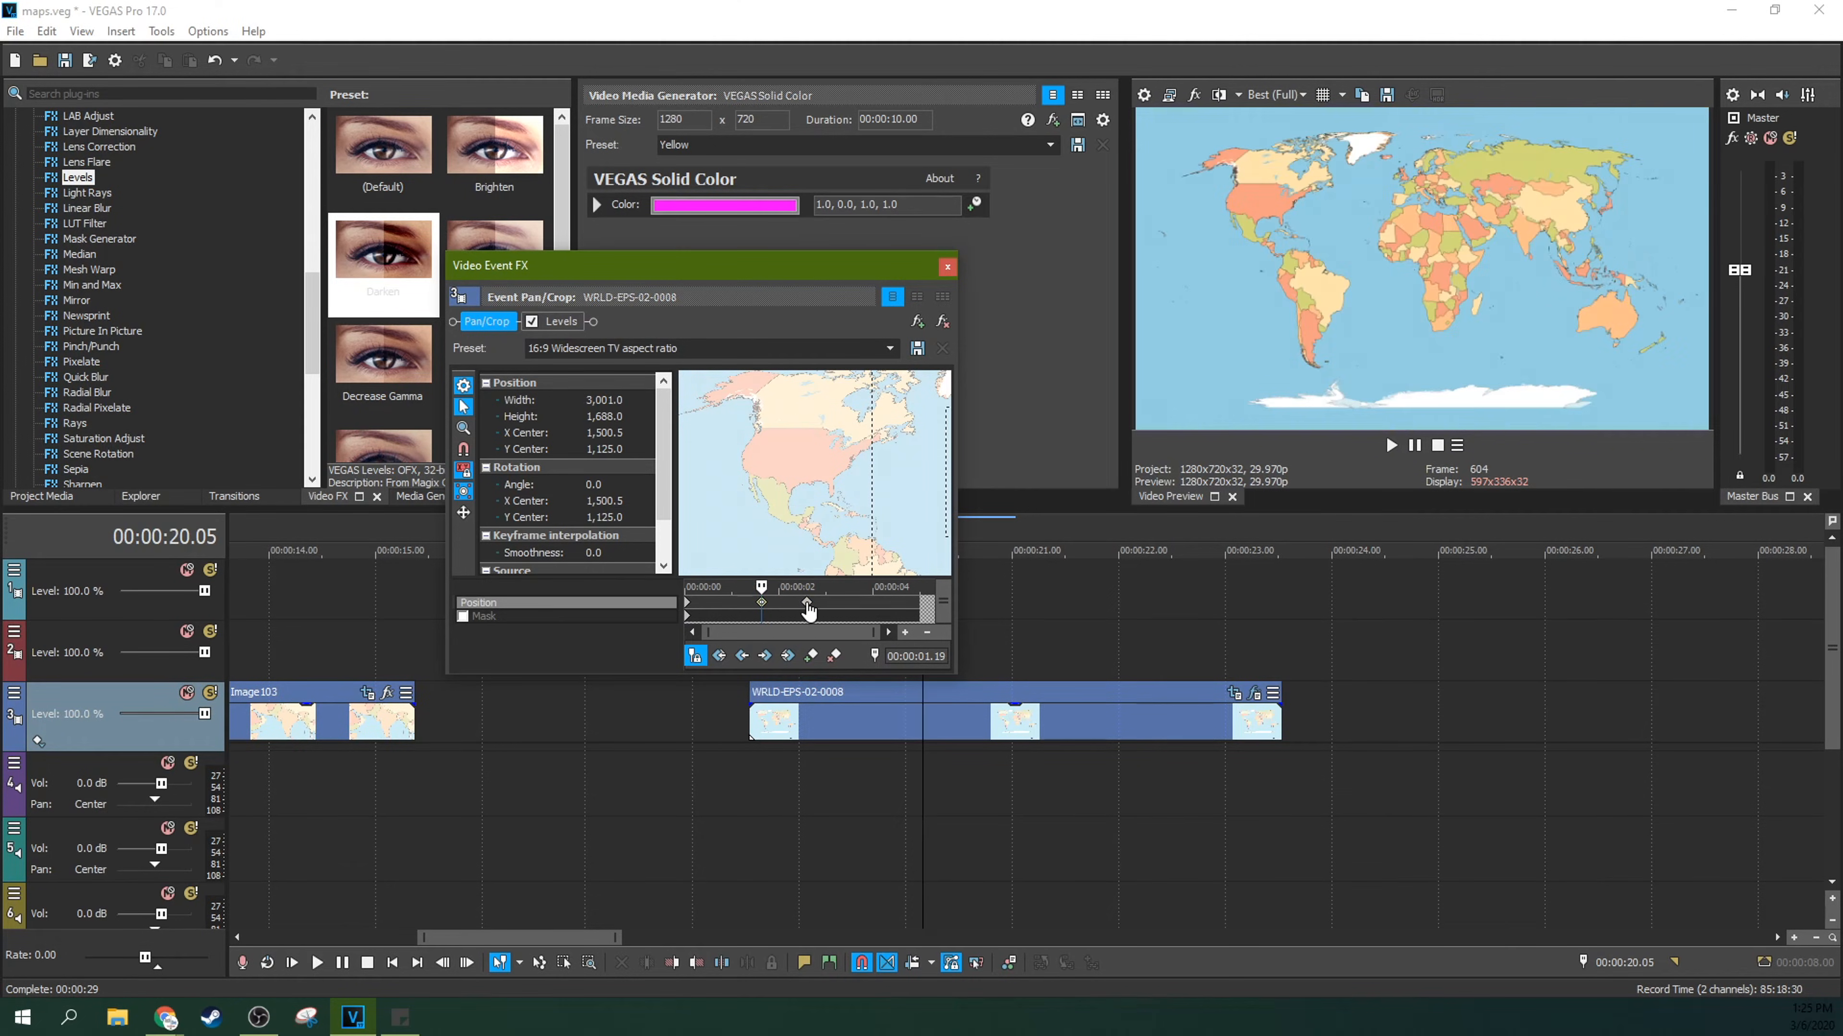
Step: Recentre the crop frame over the United States at about 706, 778 on the 00:00:02.18 keyframe and close Pan/Crop
left_click(807, 603)
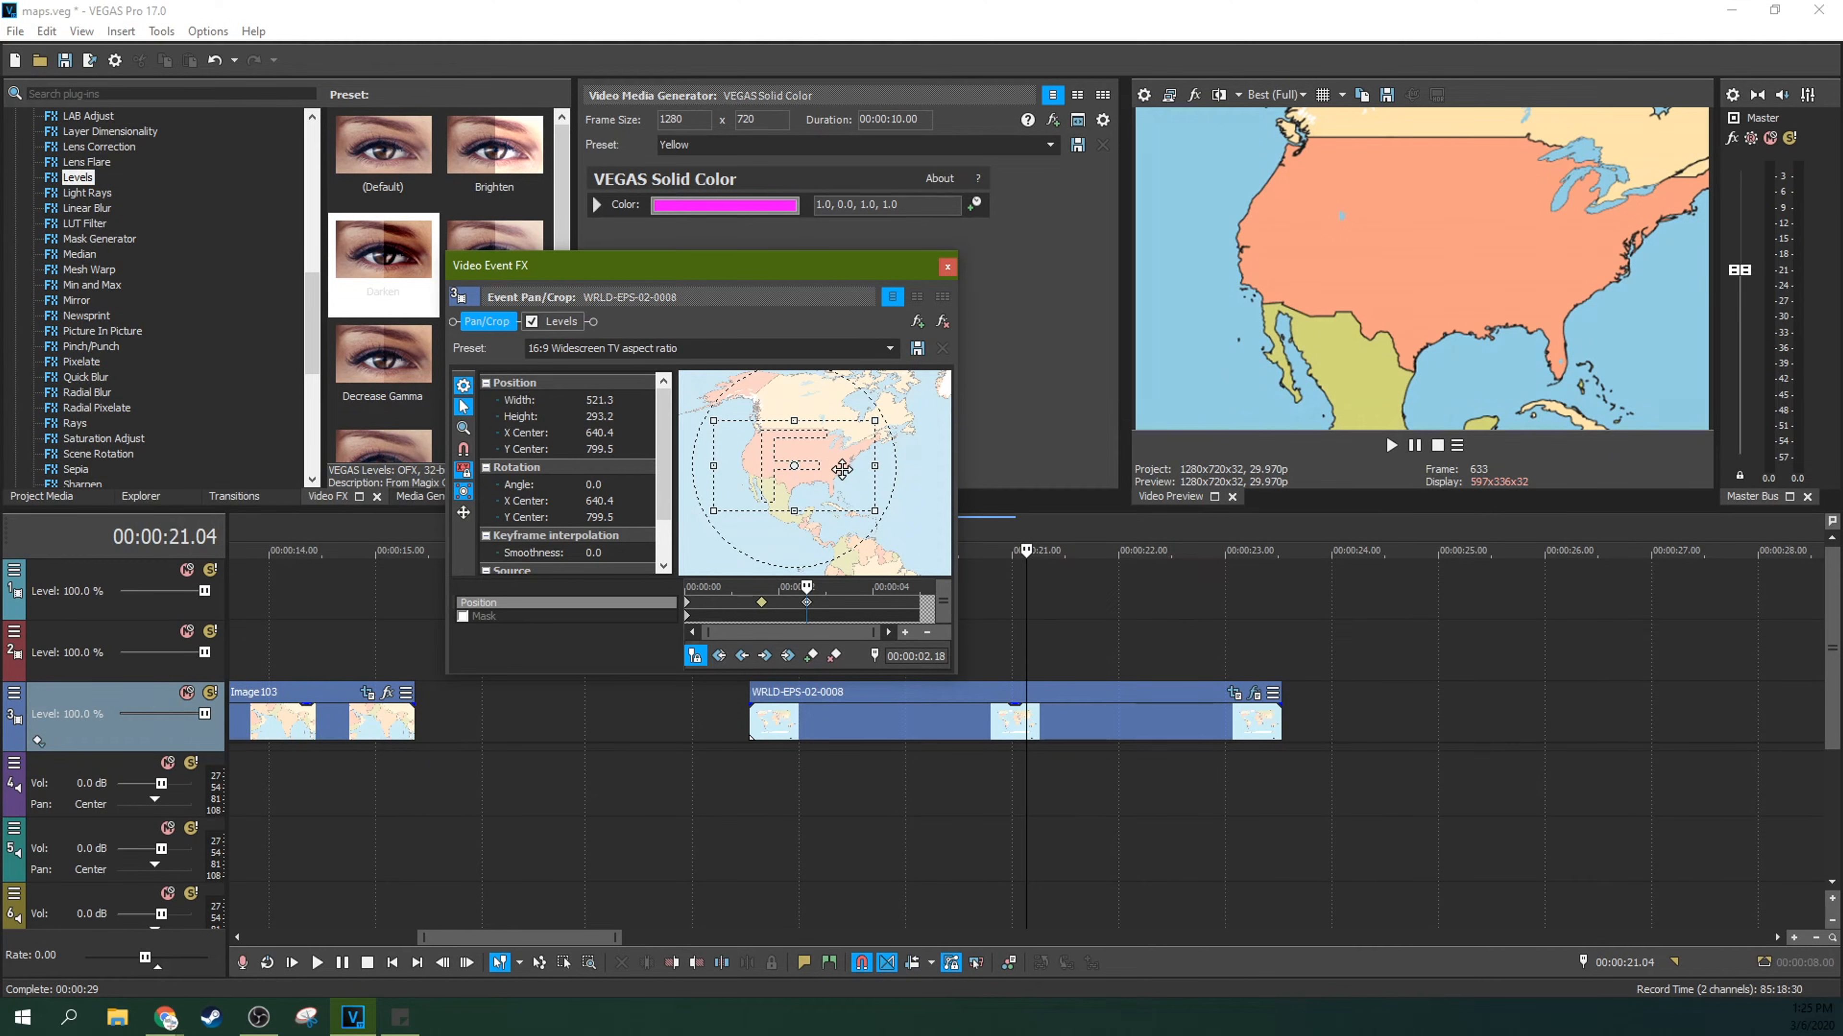
left_click_drag(829, 459, 841, 456)
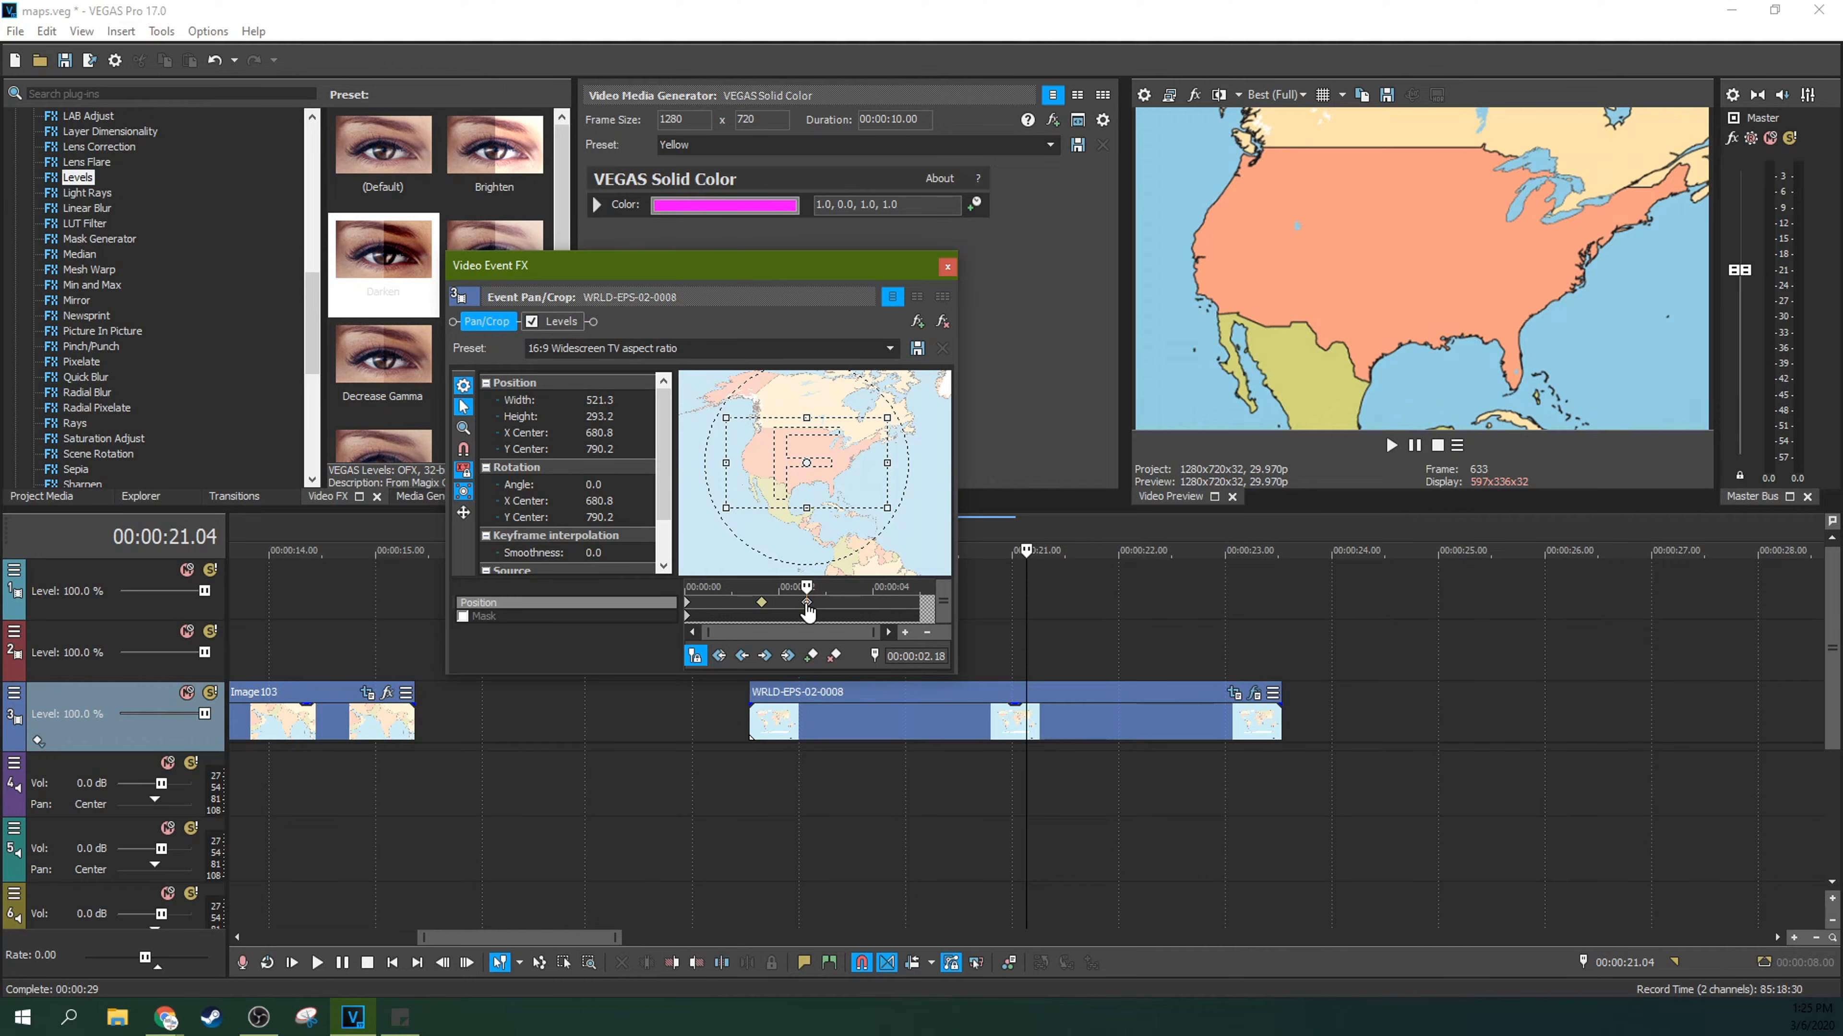
left_click_drag(846, 467, 855, 465)
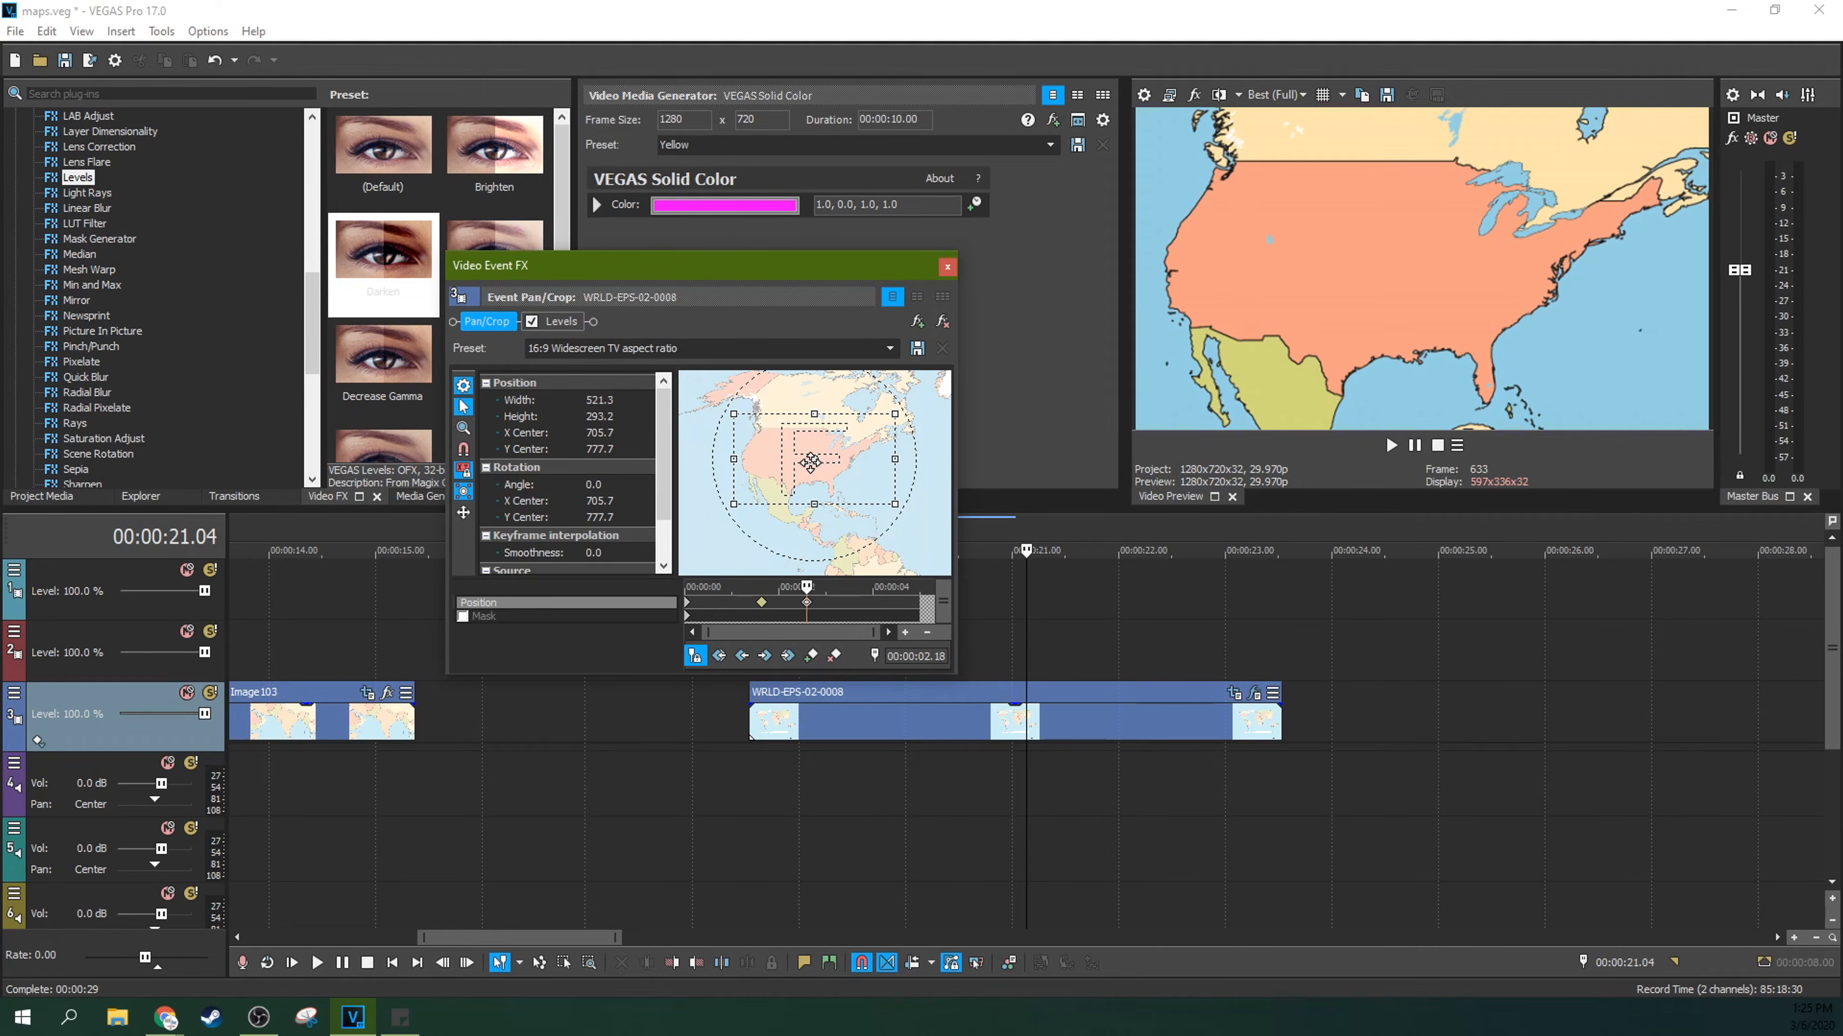
left_click(947, 267)
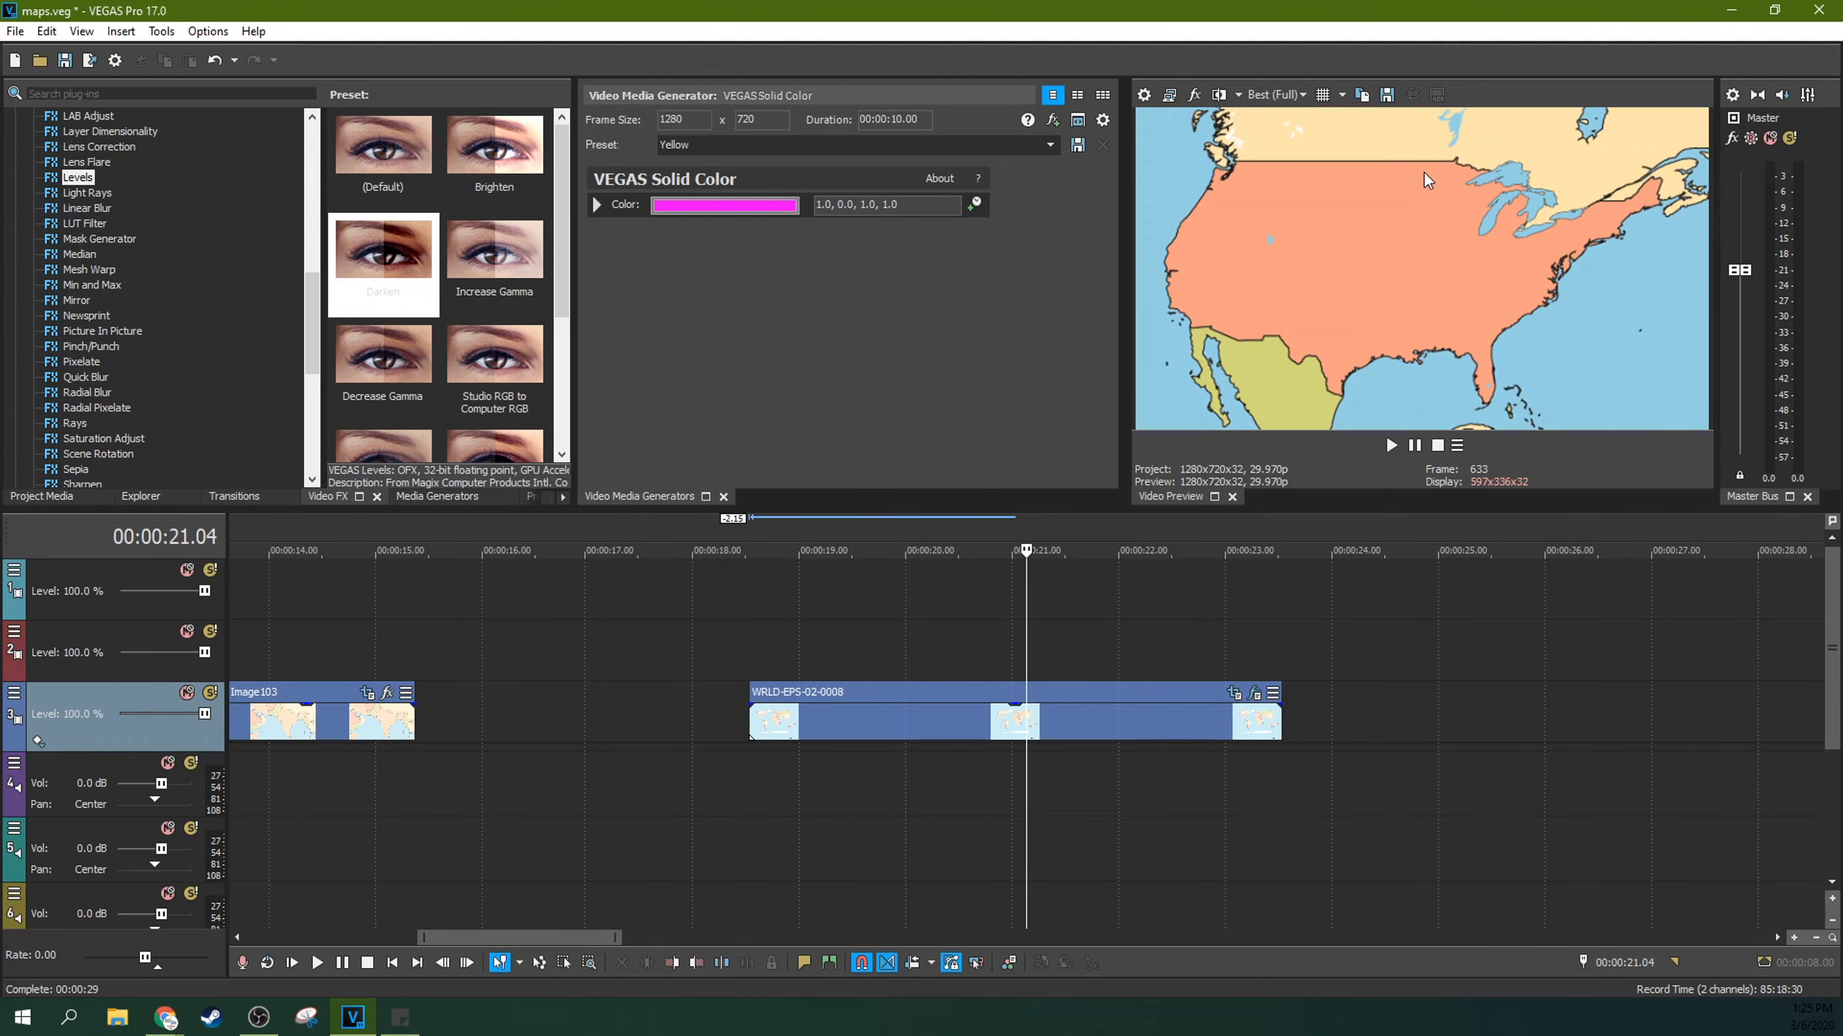
Step: Save the zoomed-in preview frame as snapshot Image106.jpg and place it after the map clip on the same track
left_click(1385, 99)
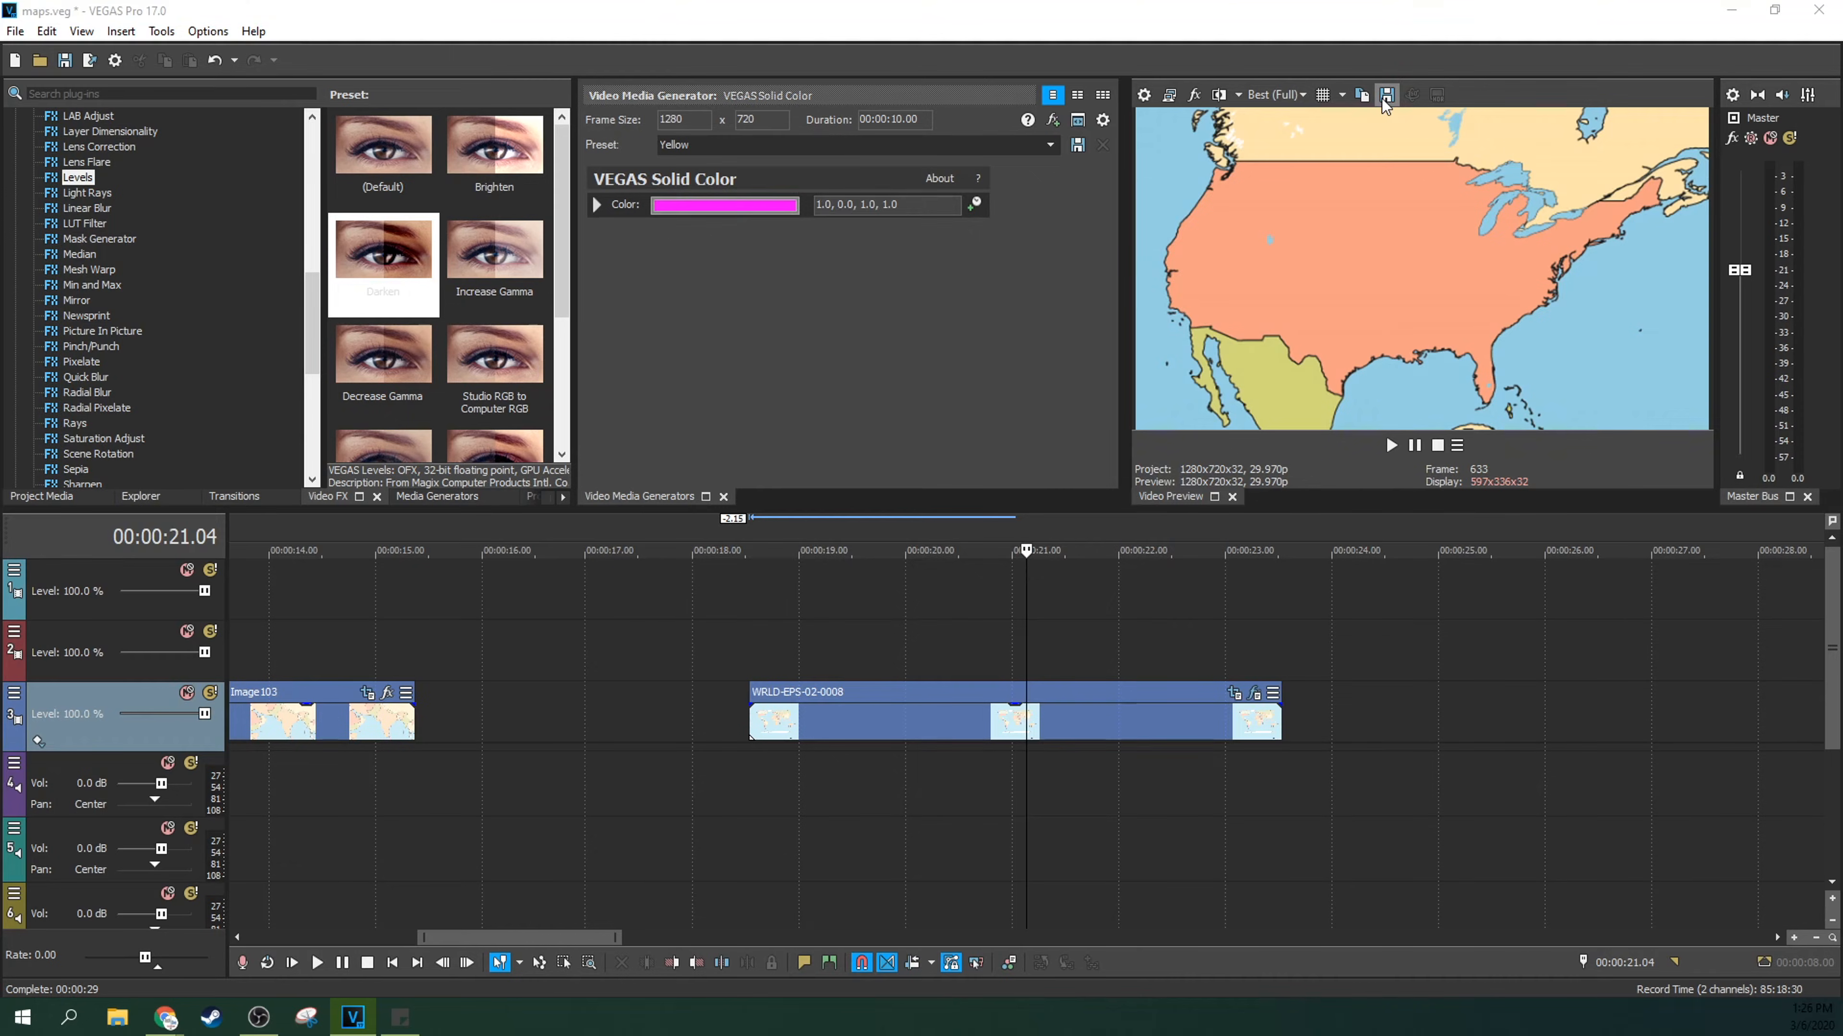
left_click(1148, 581)
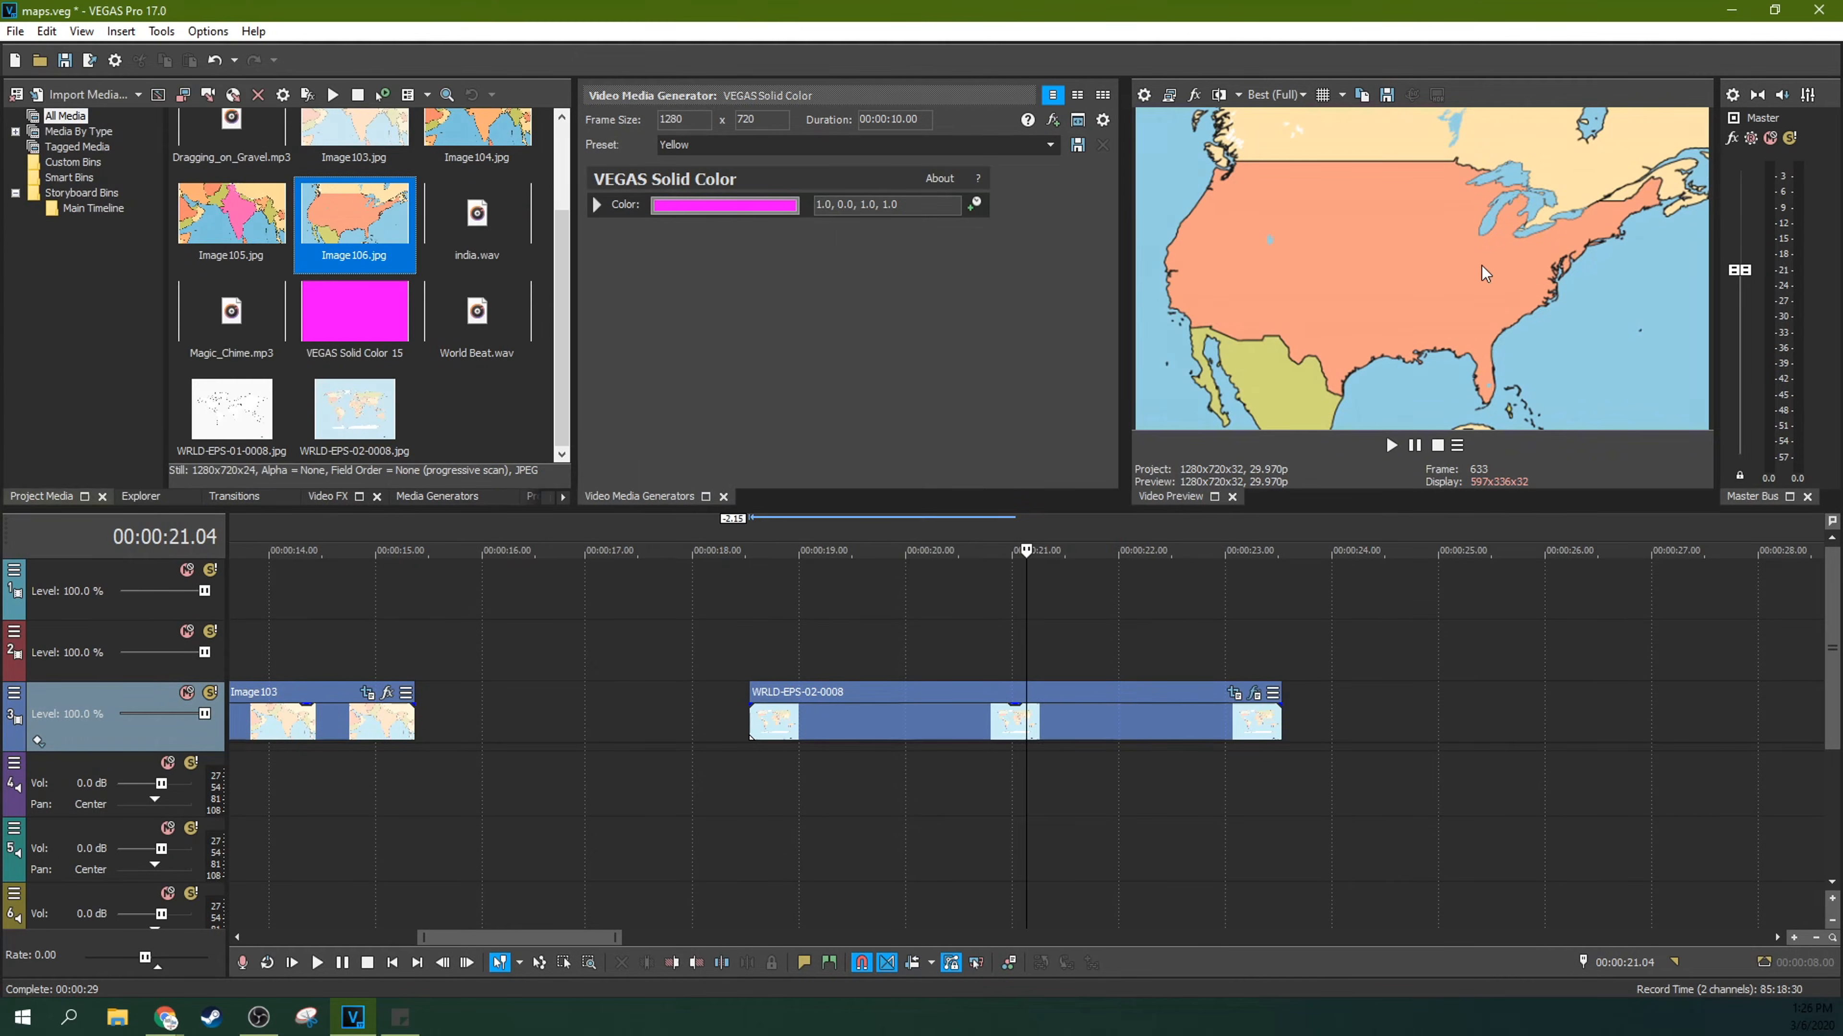
left_click_drag(319, 187, 1358, 732)
left_click(1378, 656)
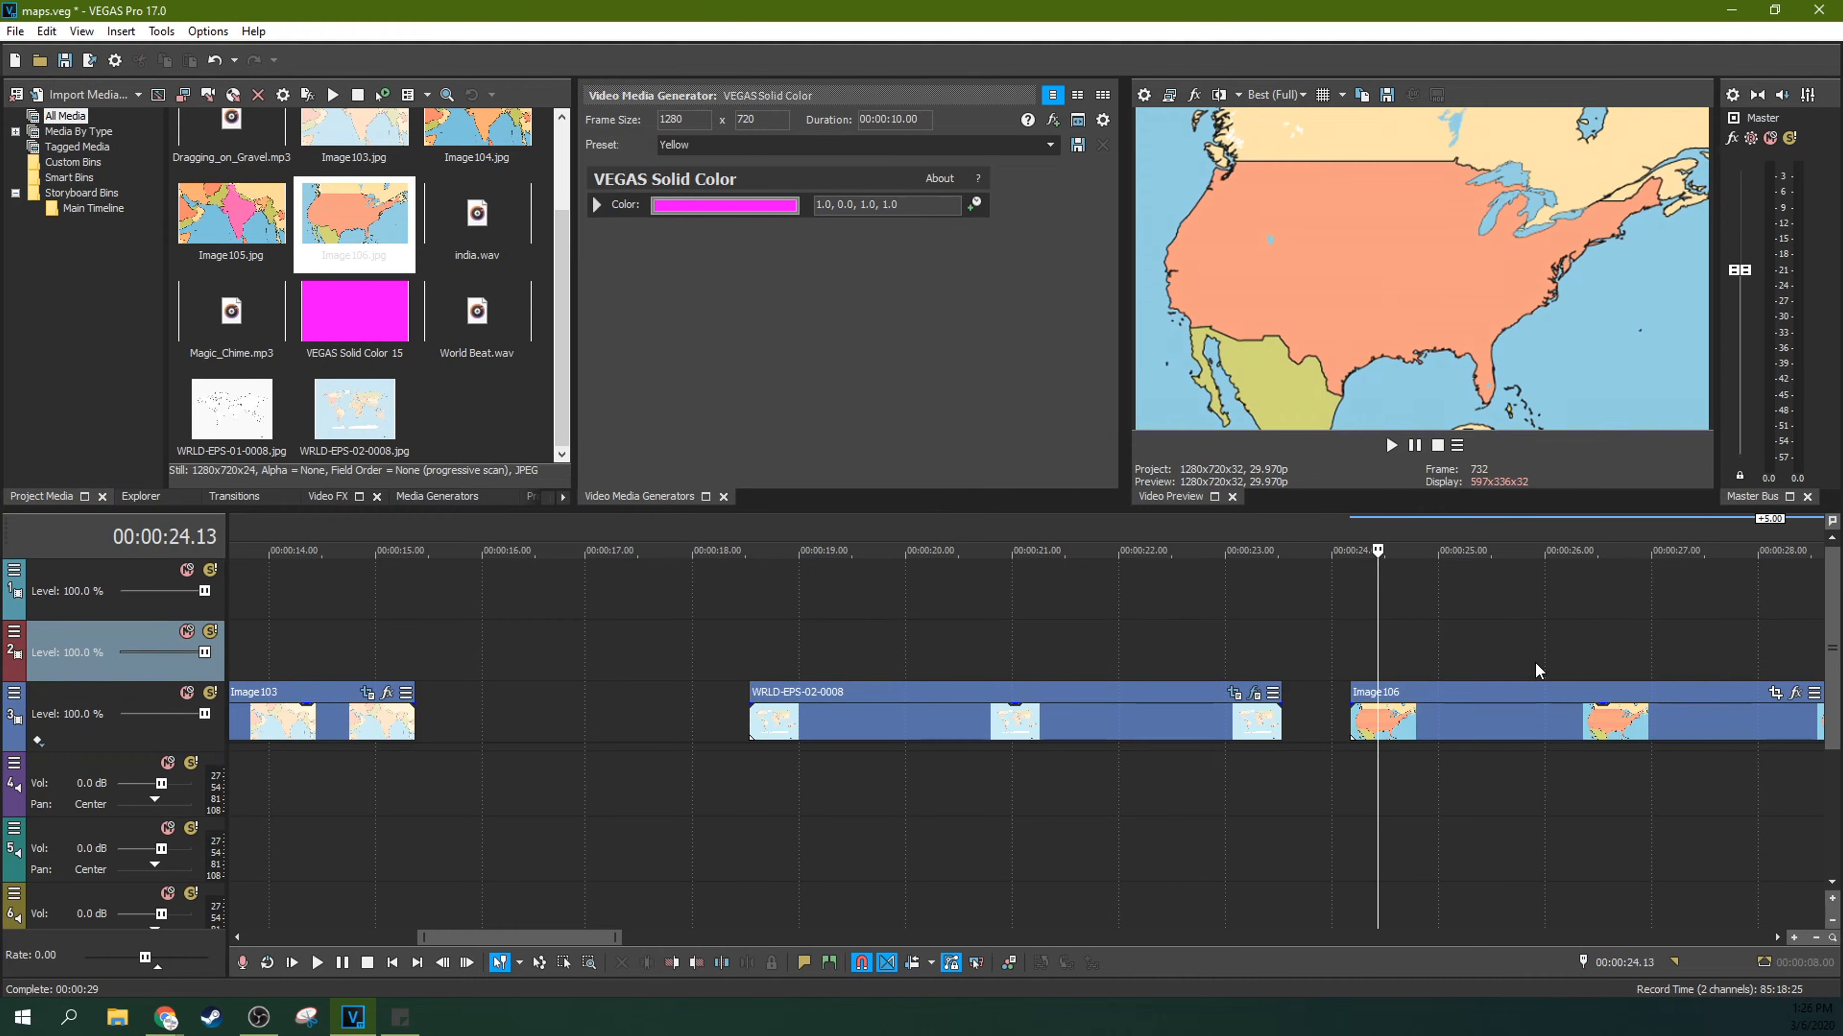
Step: Compare the Image106 still with the animated map clip's frames on the timeline
scroll(1535, 662, "down", 3)
left_click(1066, 657)
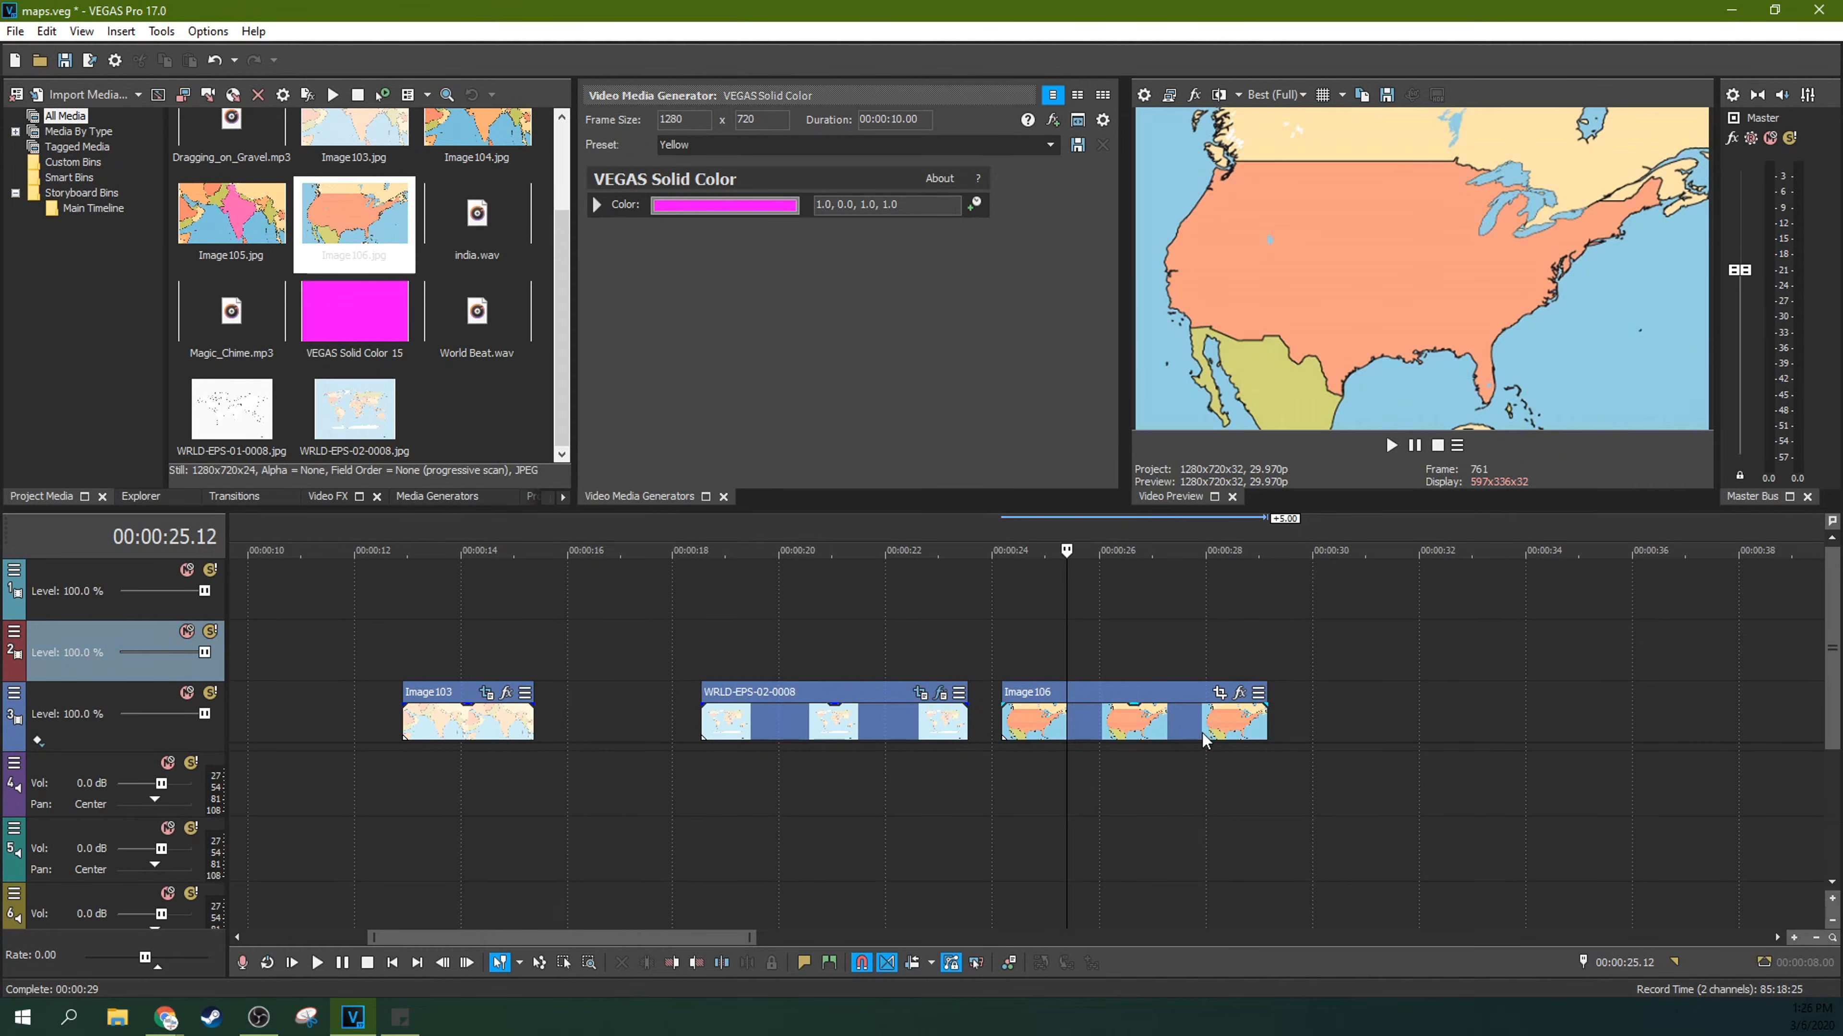
left_click(1132, 733)
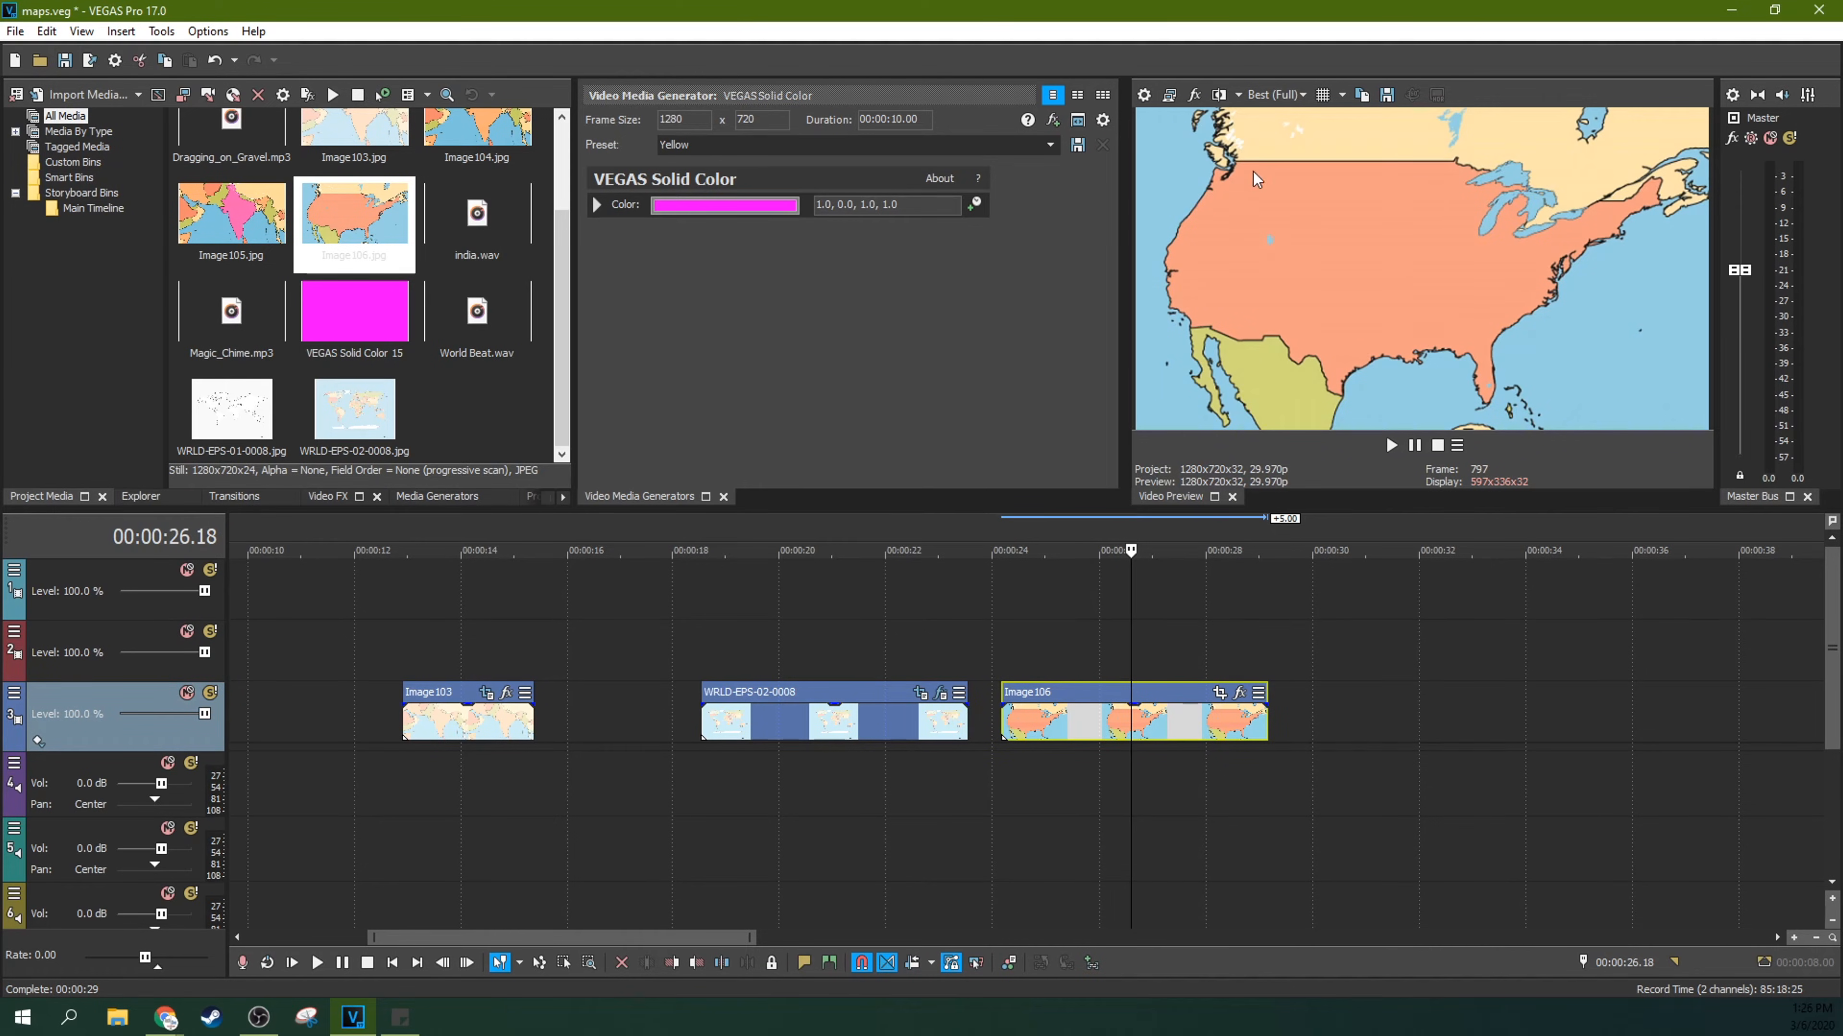
left_click(832, 697)
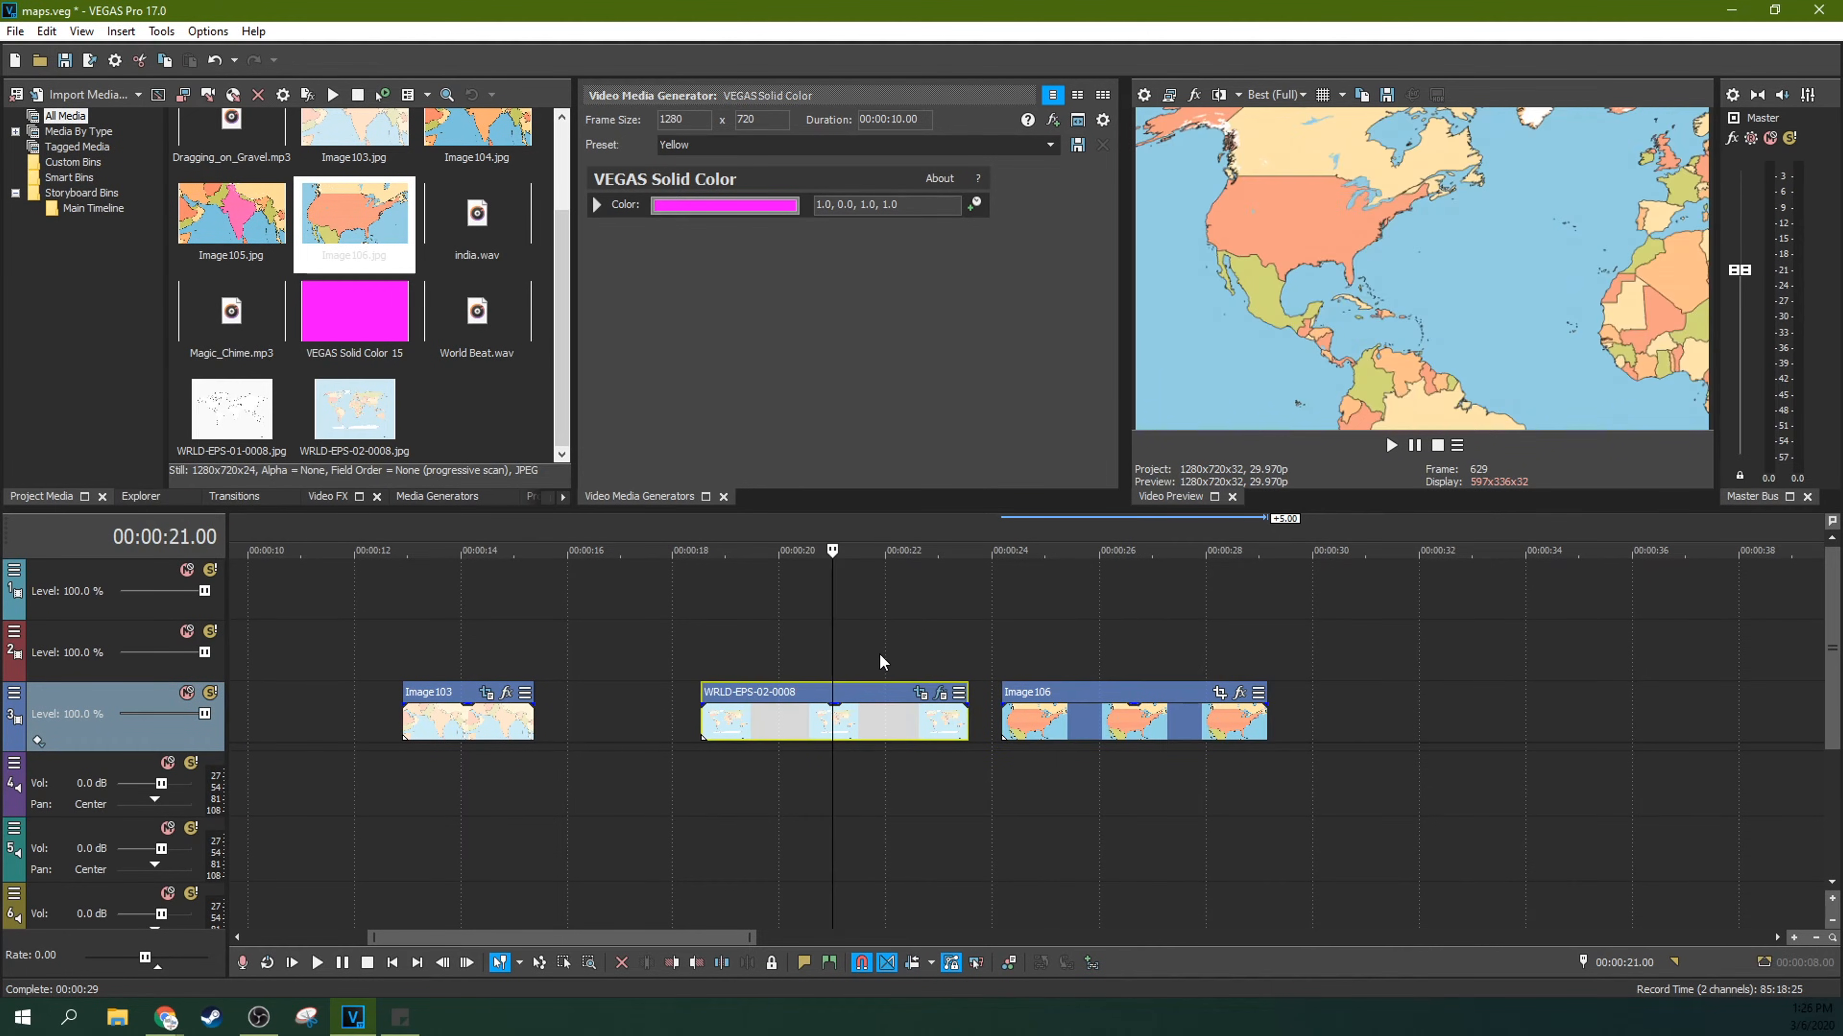
left_click(896, 645)
left_click(1079, 732)
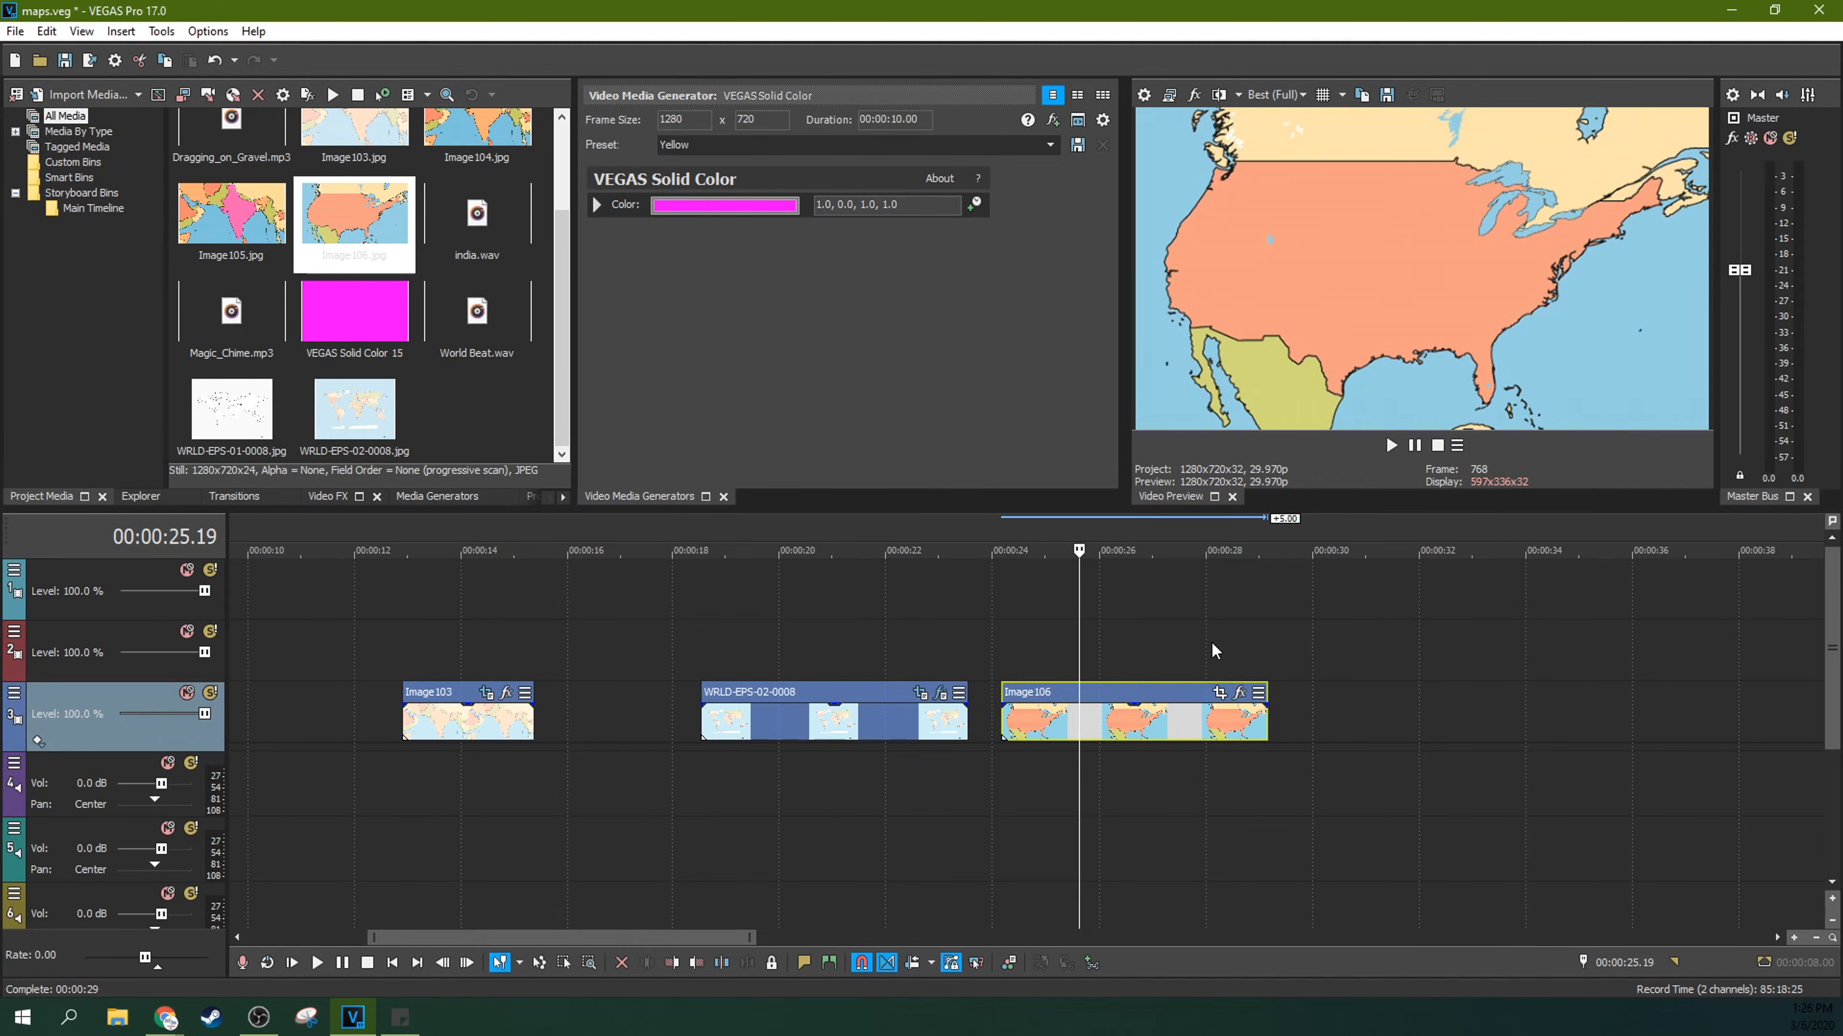
Step: Open the Image106 clip's Pan/Crop and enable its Mask at the clip's start
left_click(1221, 694)
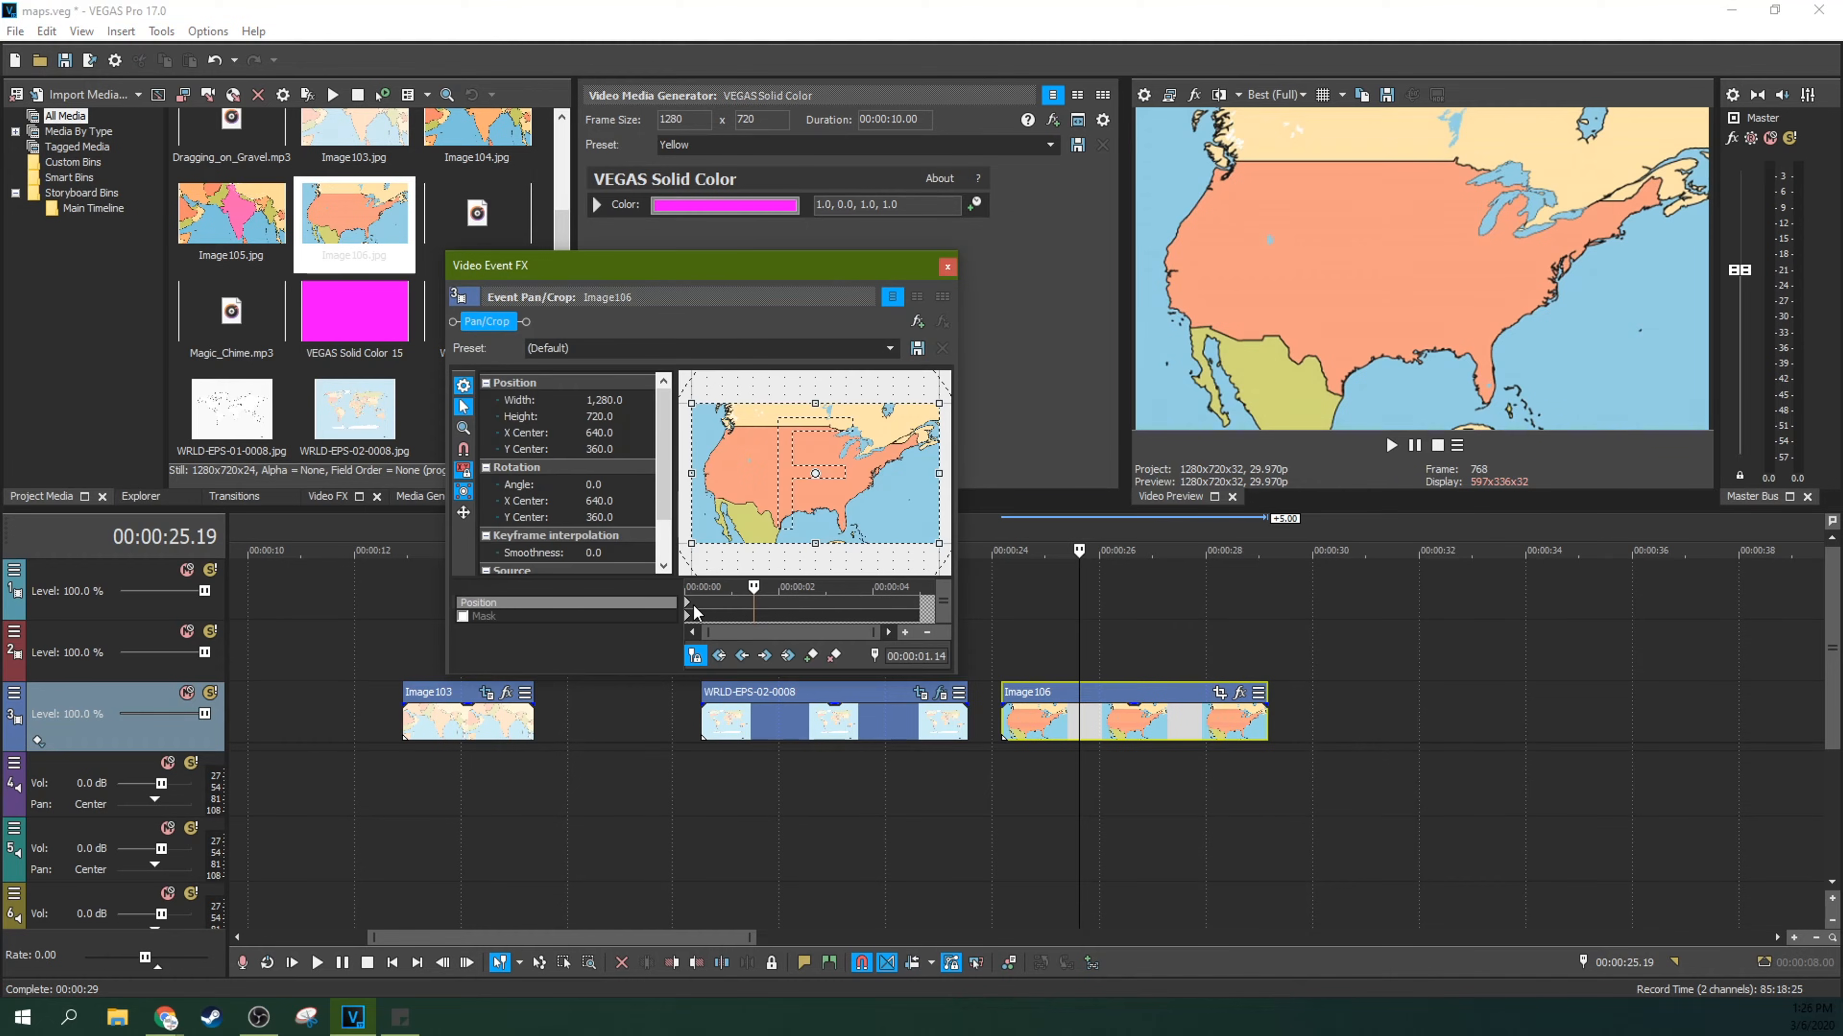
left_click(462, 617)
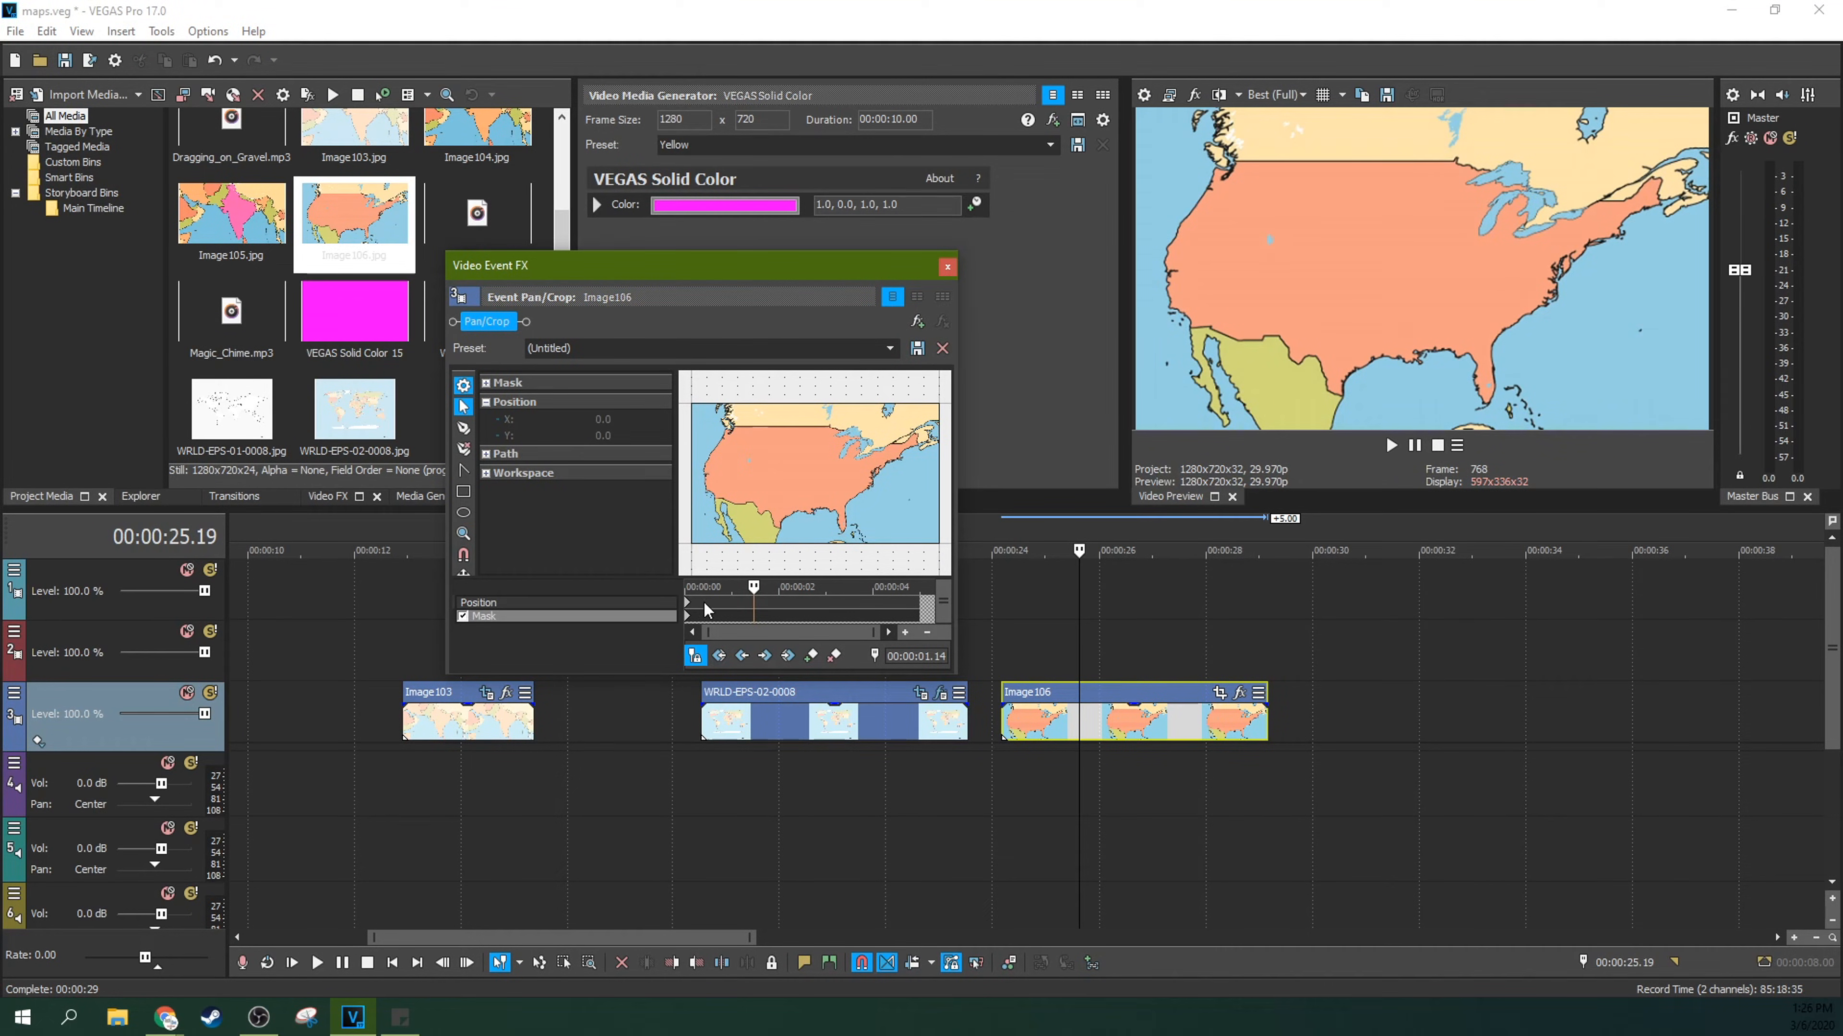
left_click(687, 624)
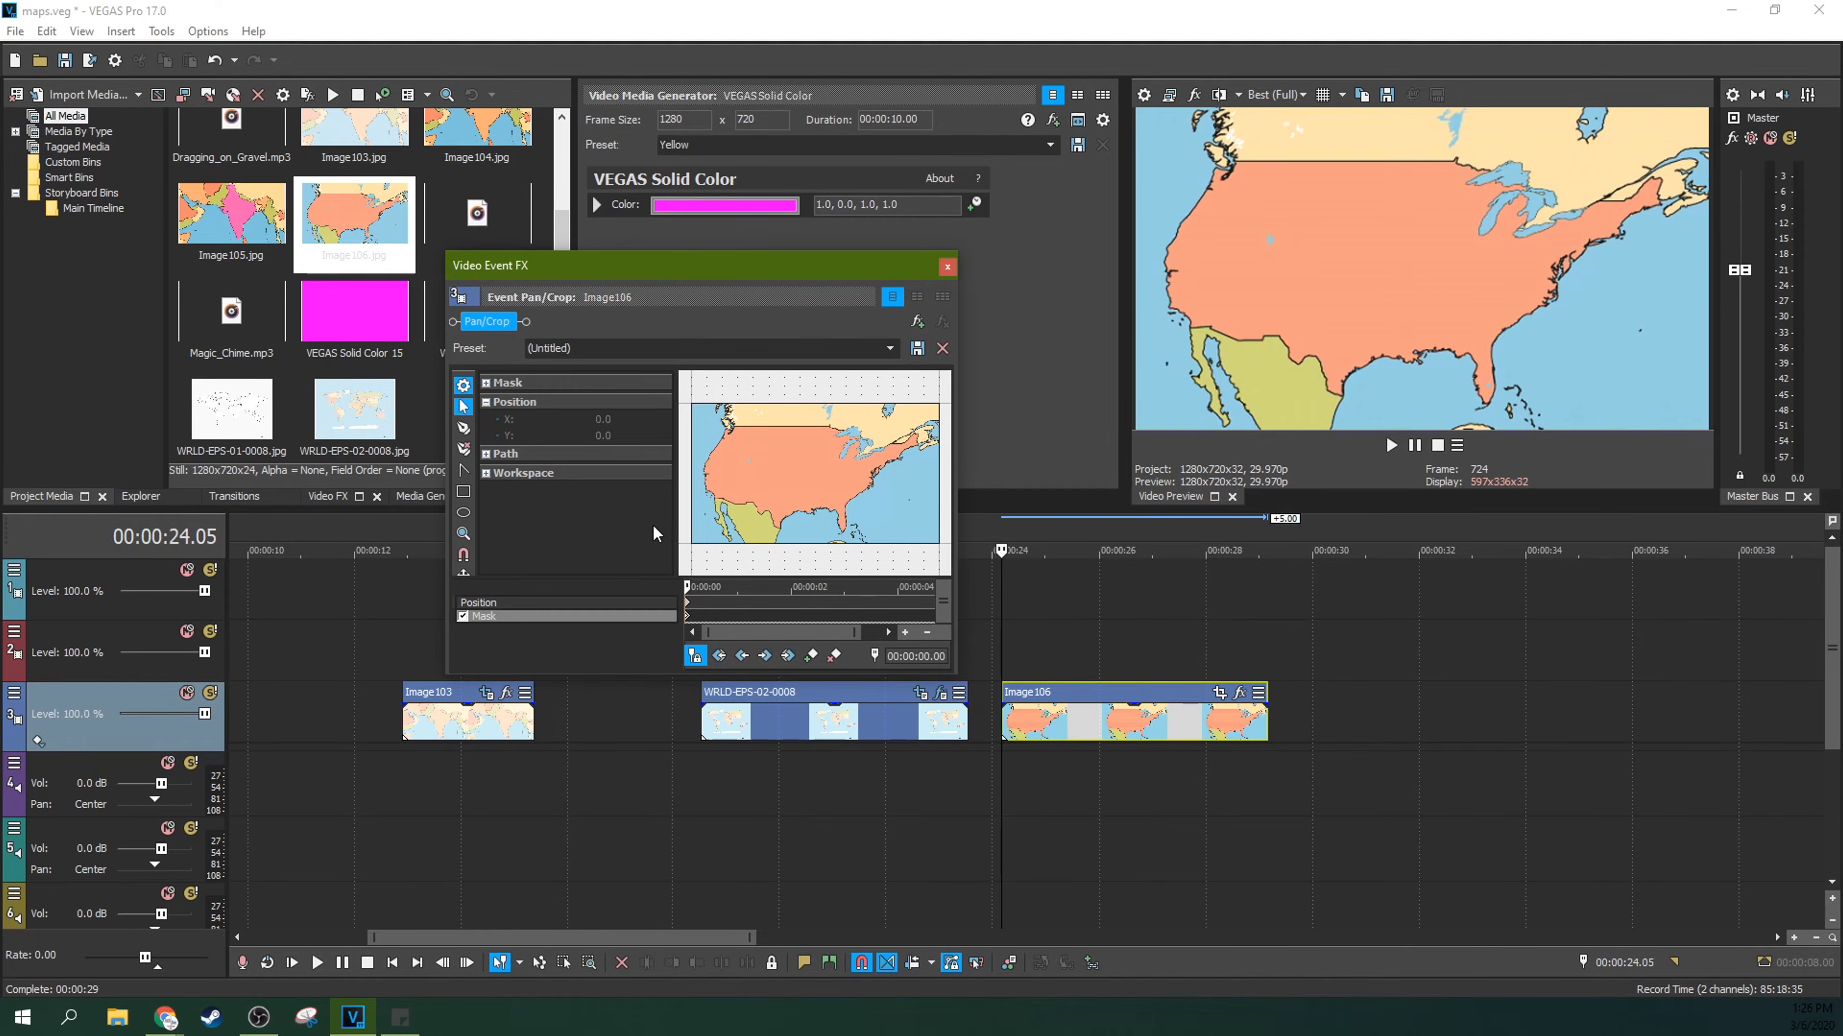
Step: Draw a rough closed five-point mask over the southeastern United States with the anchor creation tool
left_click(464, 430)
left_click(828, 519)
left_click(884, 519)
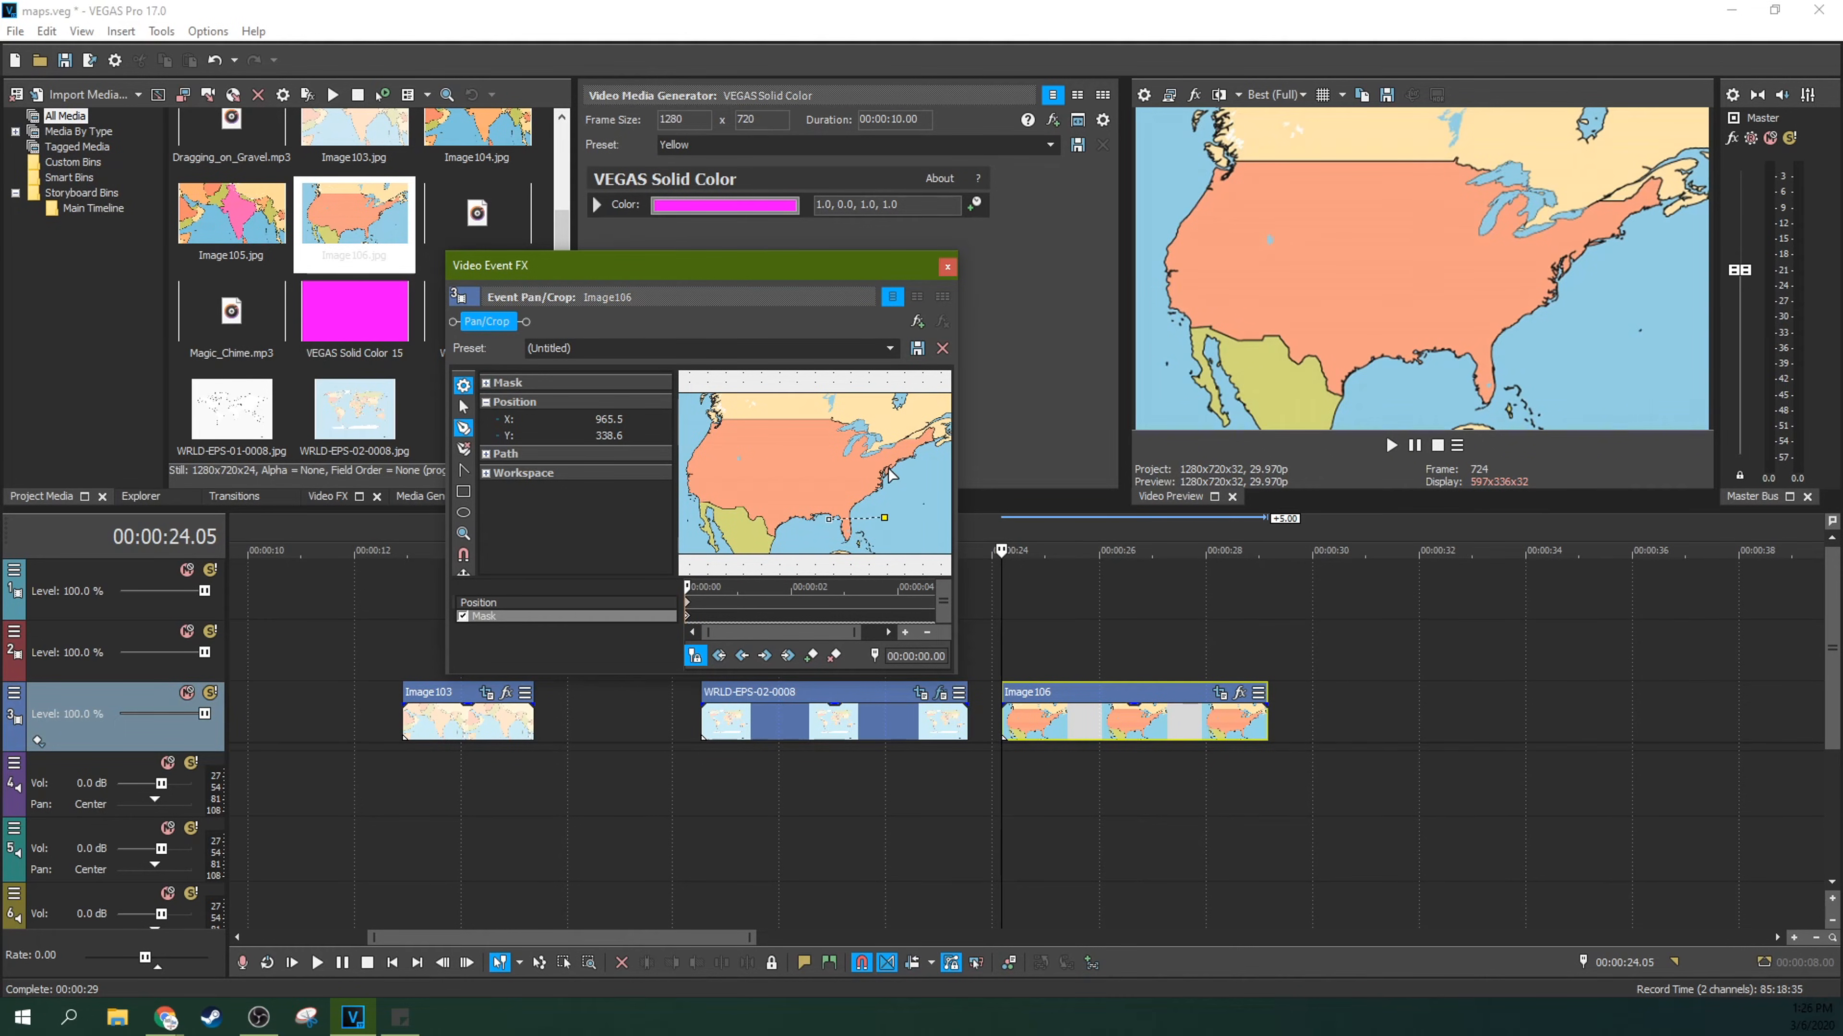
left_click(795, 455)
left_click(792, 492)
left_click(831, 523)
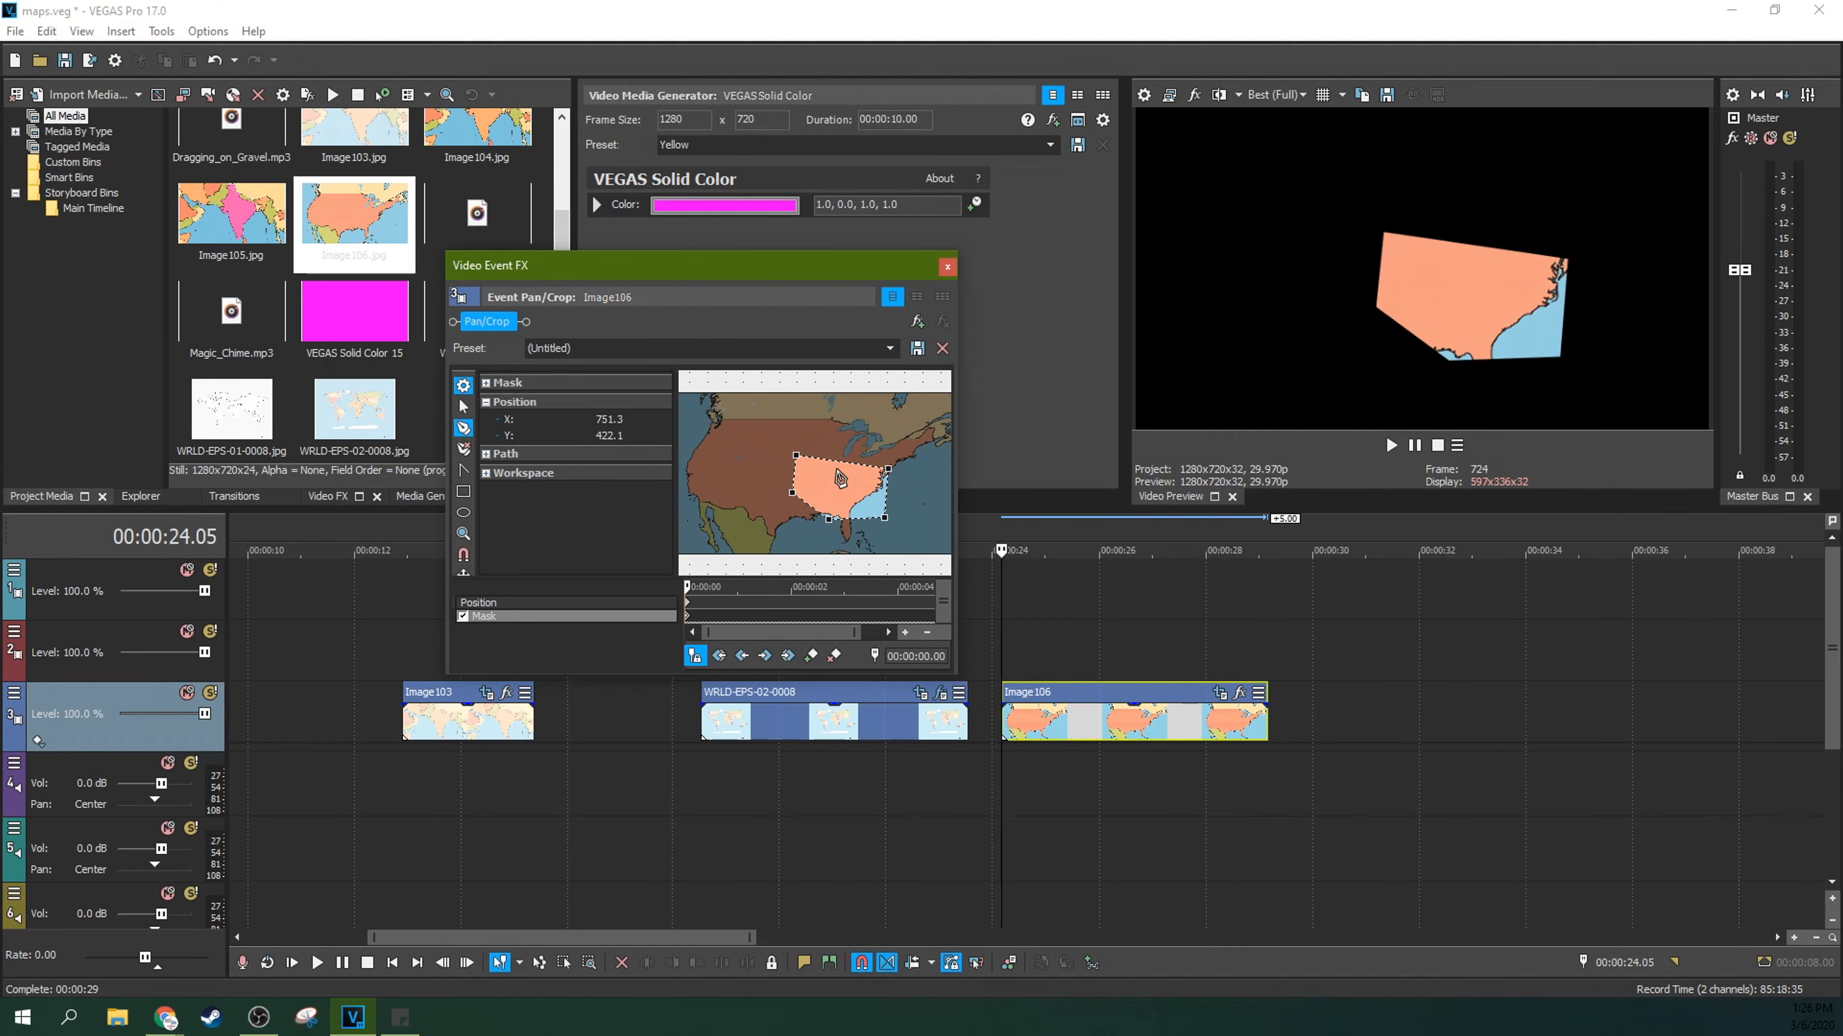
Step: Add extra anchor points along the sides of the mask outline
scroll(840, 479, "up", 5)
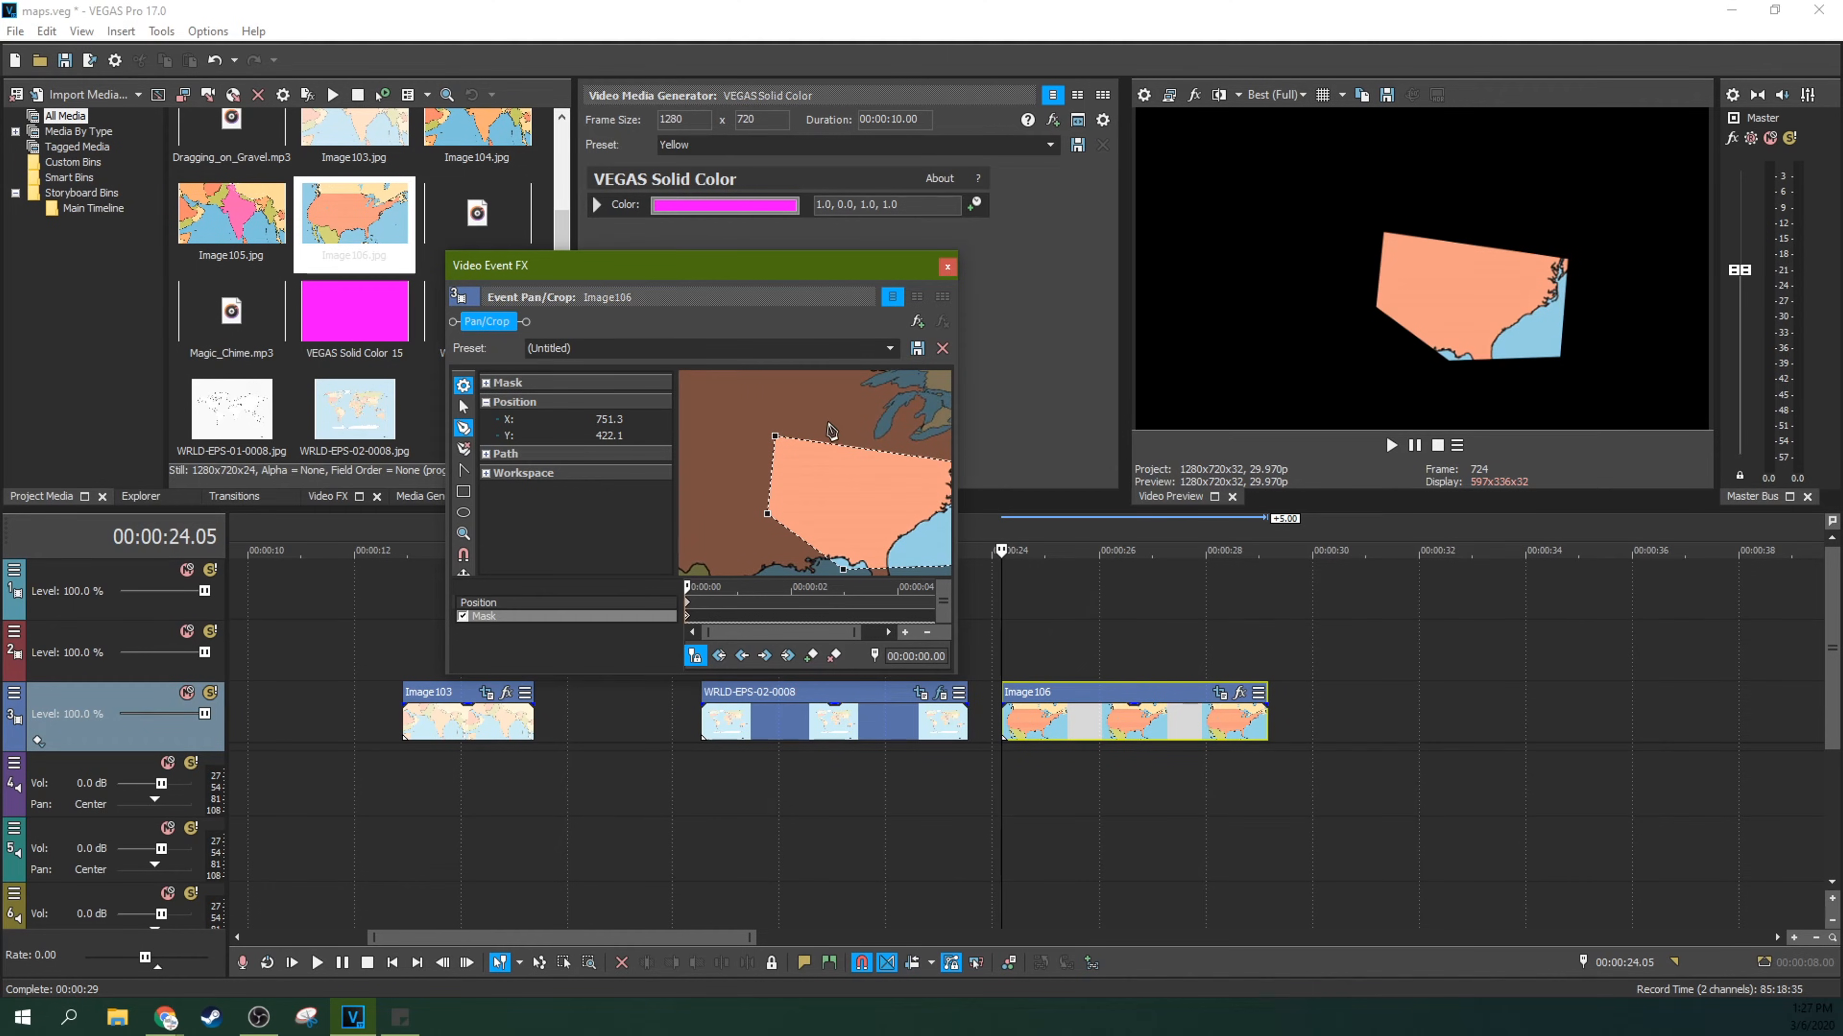
scroll(834, 487, "down", 2)
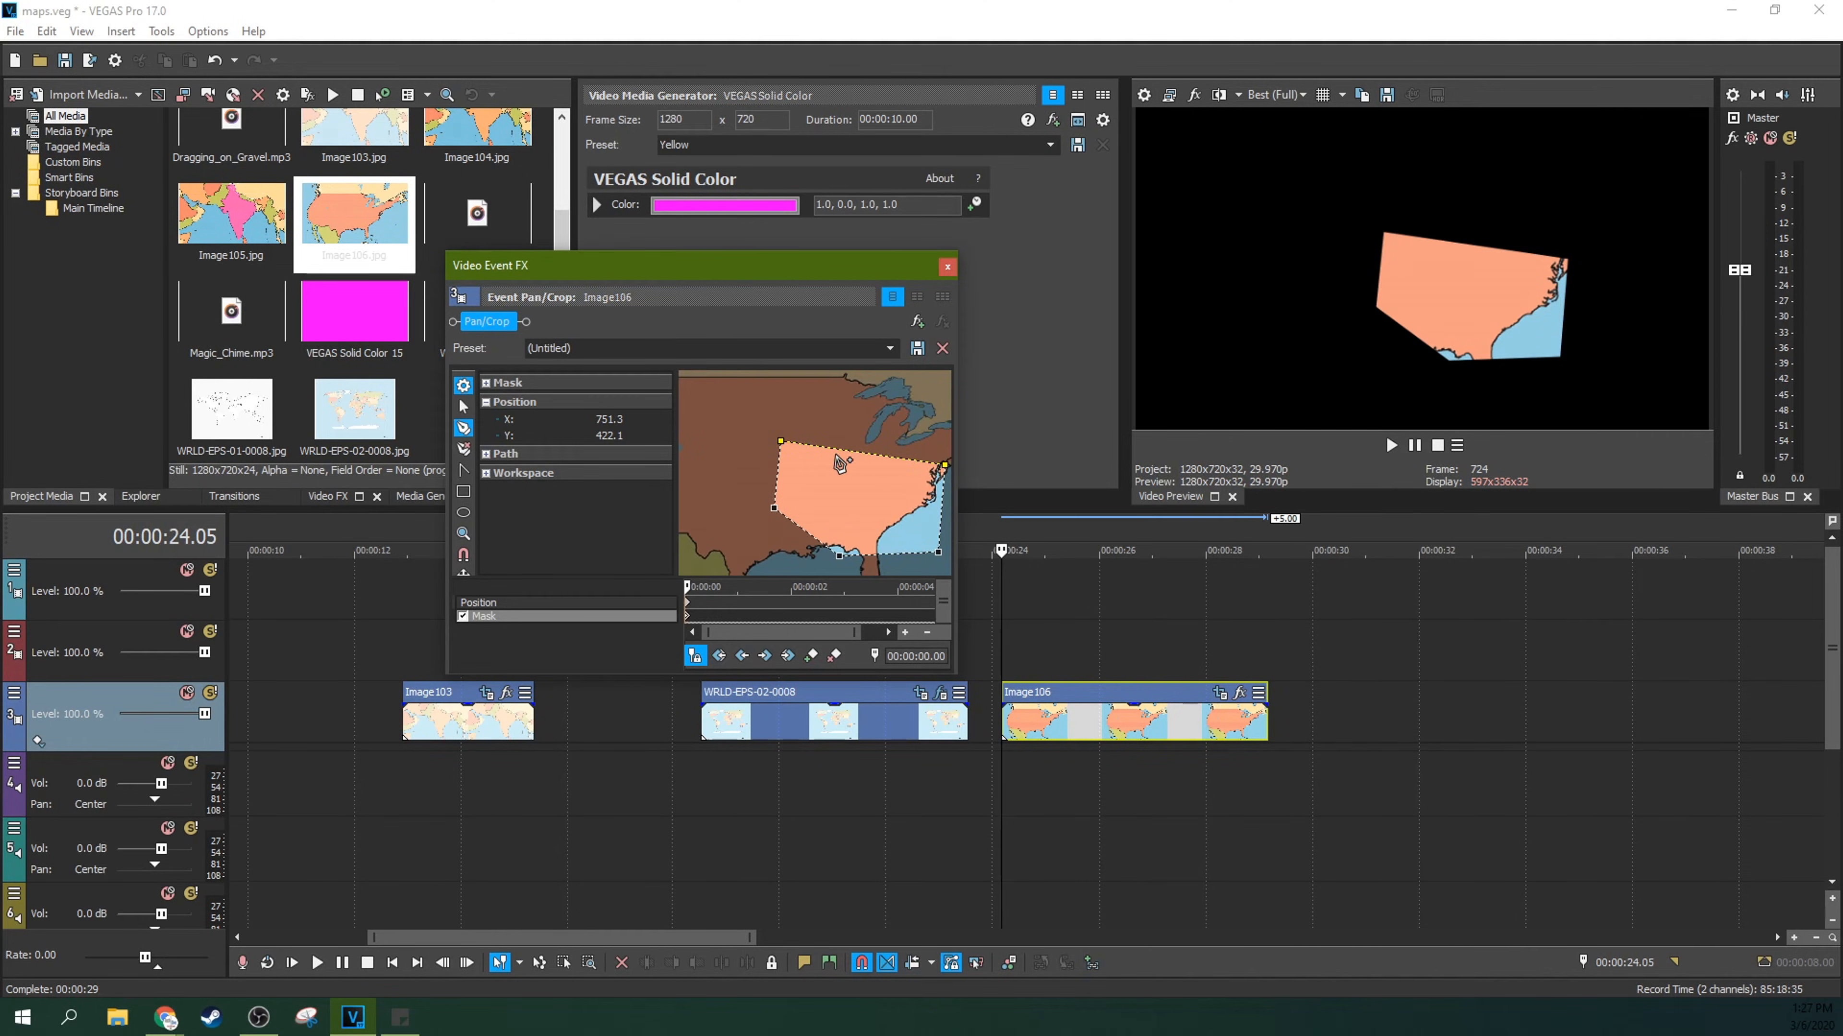
scroll(863, 535, "down", 1)
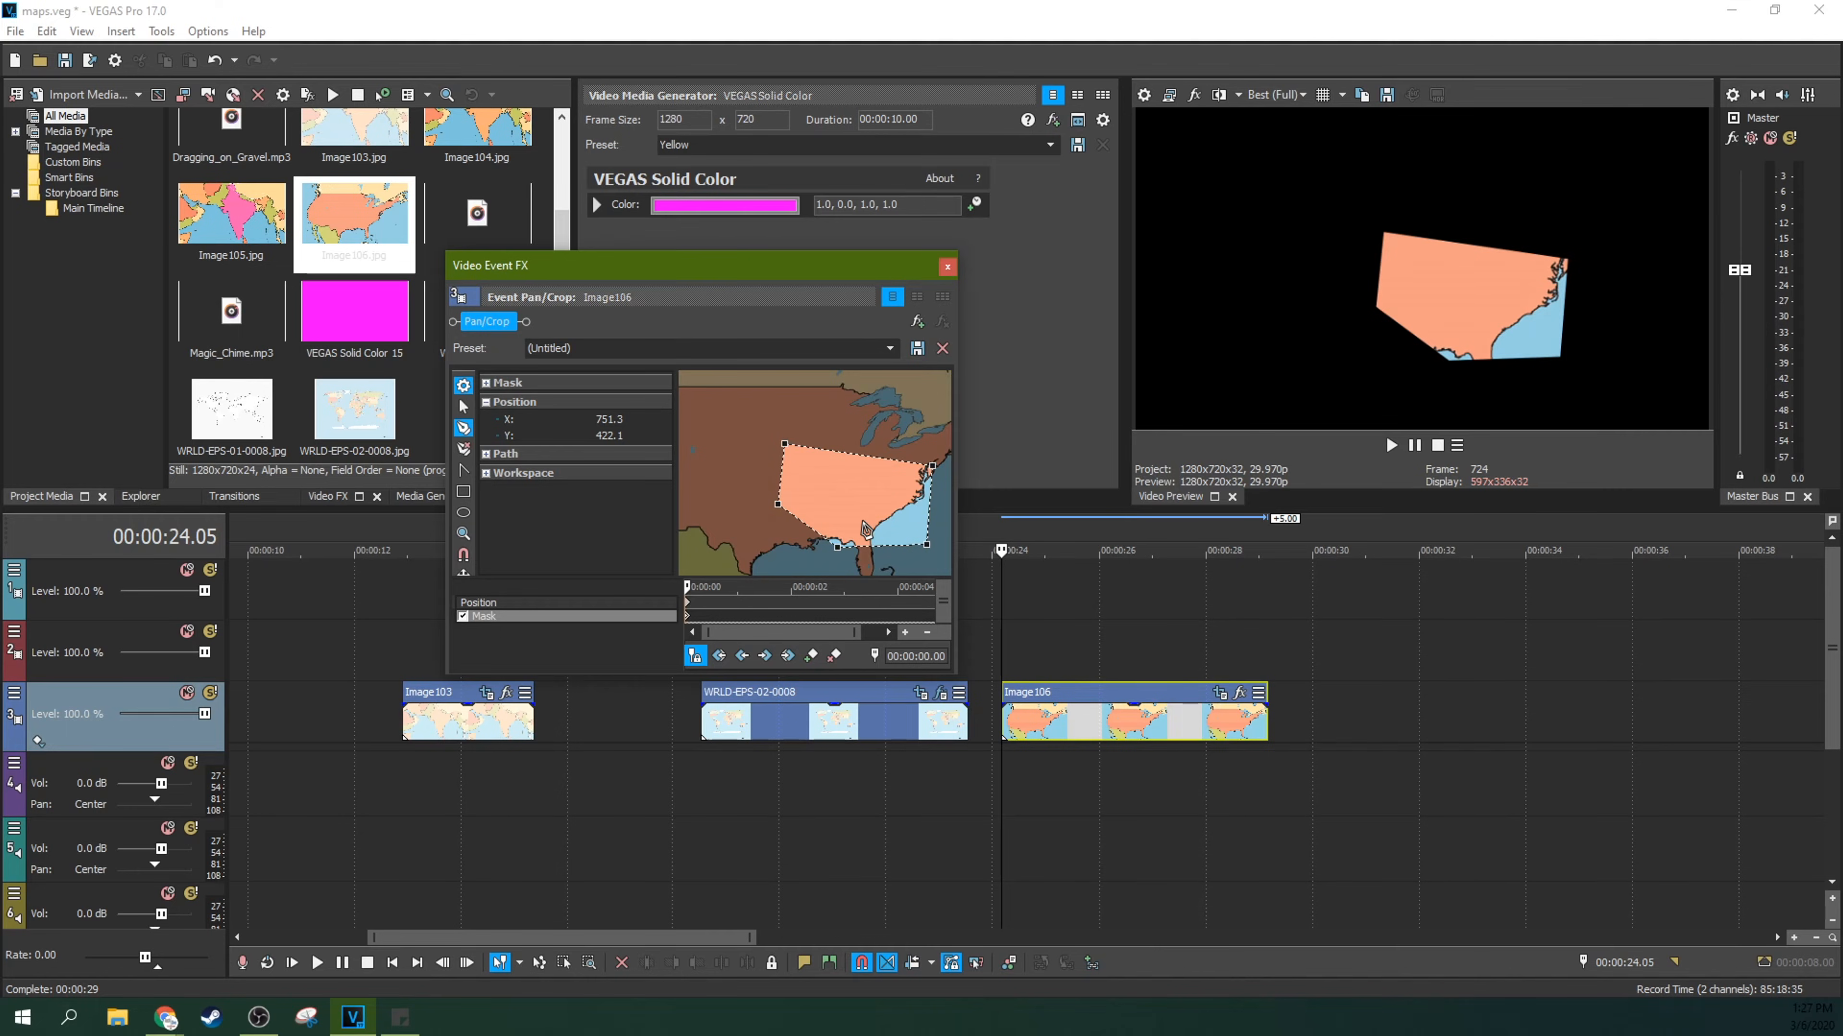
scroll(864, 522, "up", 1)
scroll(808, 493, "down", 2)
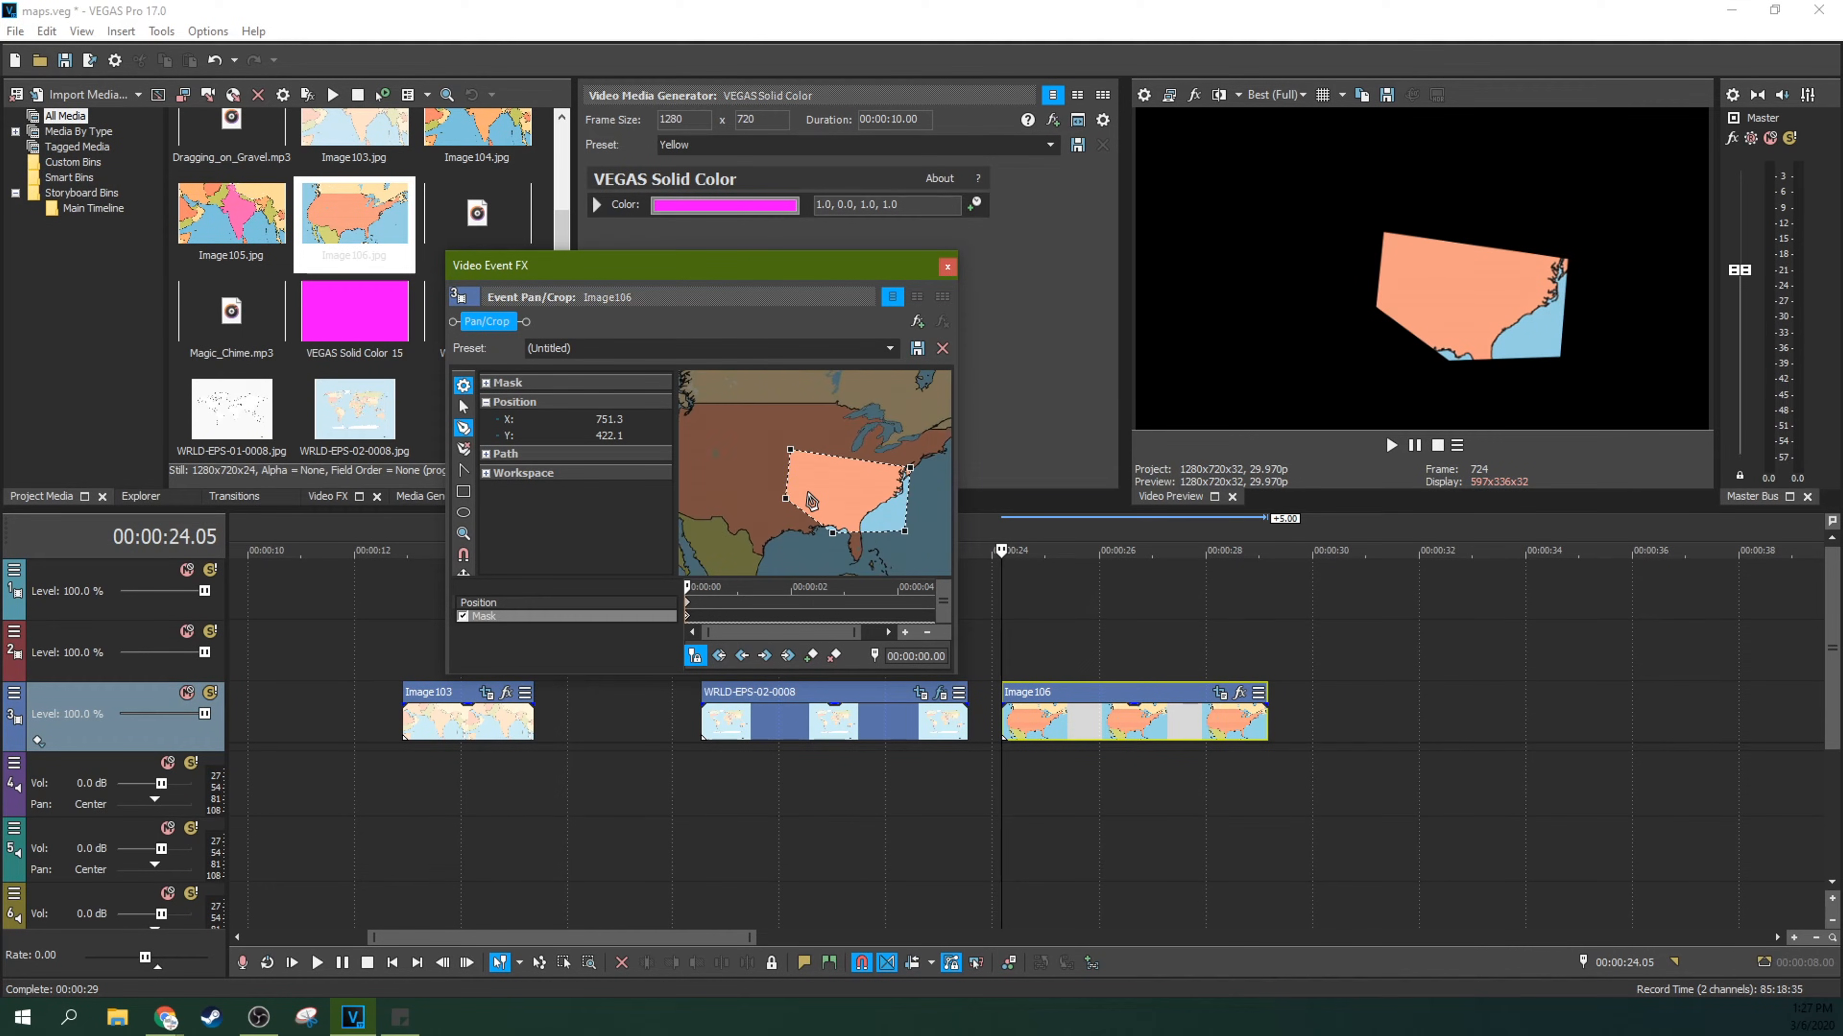
left_click(788, 465)
left_click(833, 456)
left_click(887, 531)
left_click(864, 531)
left_click(809, 517)
left_click(813, 453)
left_click(849, 458)
Step: Remove an anchor point from the mask's upper edge and add new anchor points along that edge
left_click(463, 448)
left_click(834, 458)
left_click(463, 427)
left_click(838, 458)
left_click(884, 464)
scroll(936, 516, "down", 1)
scroll(936, 517, "up", 1)
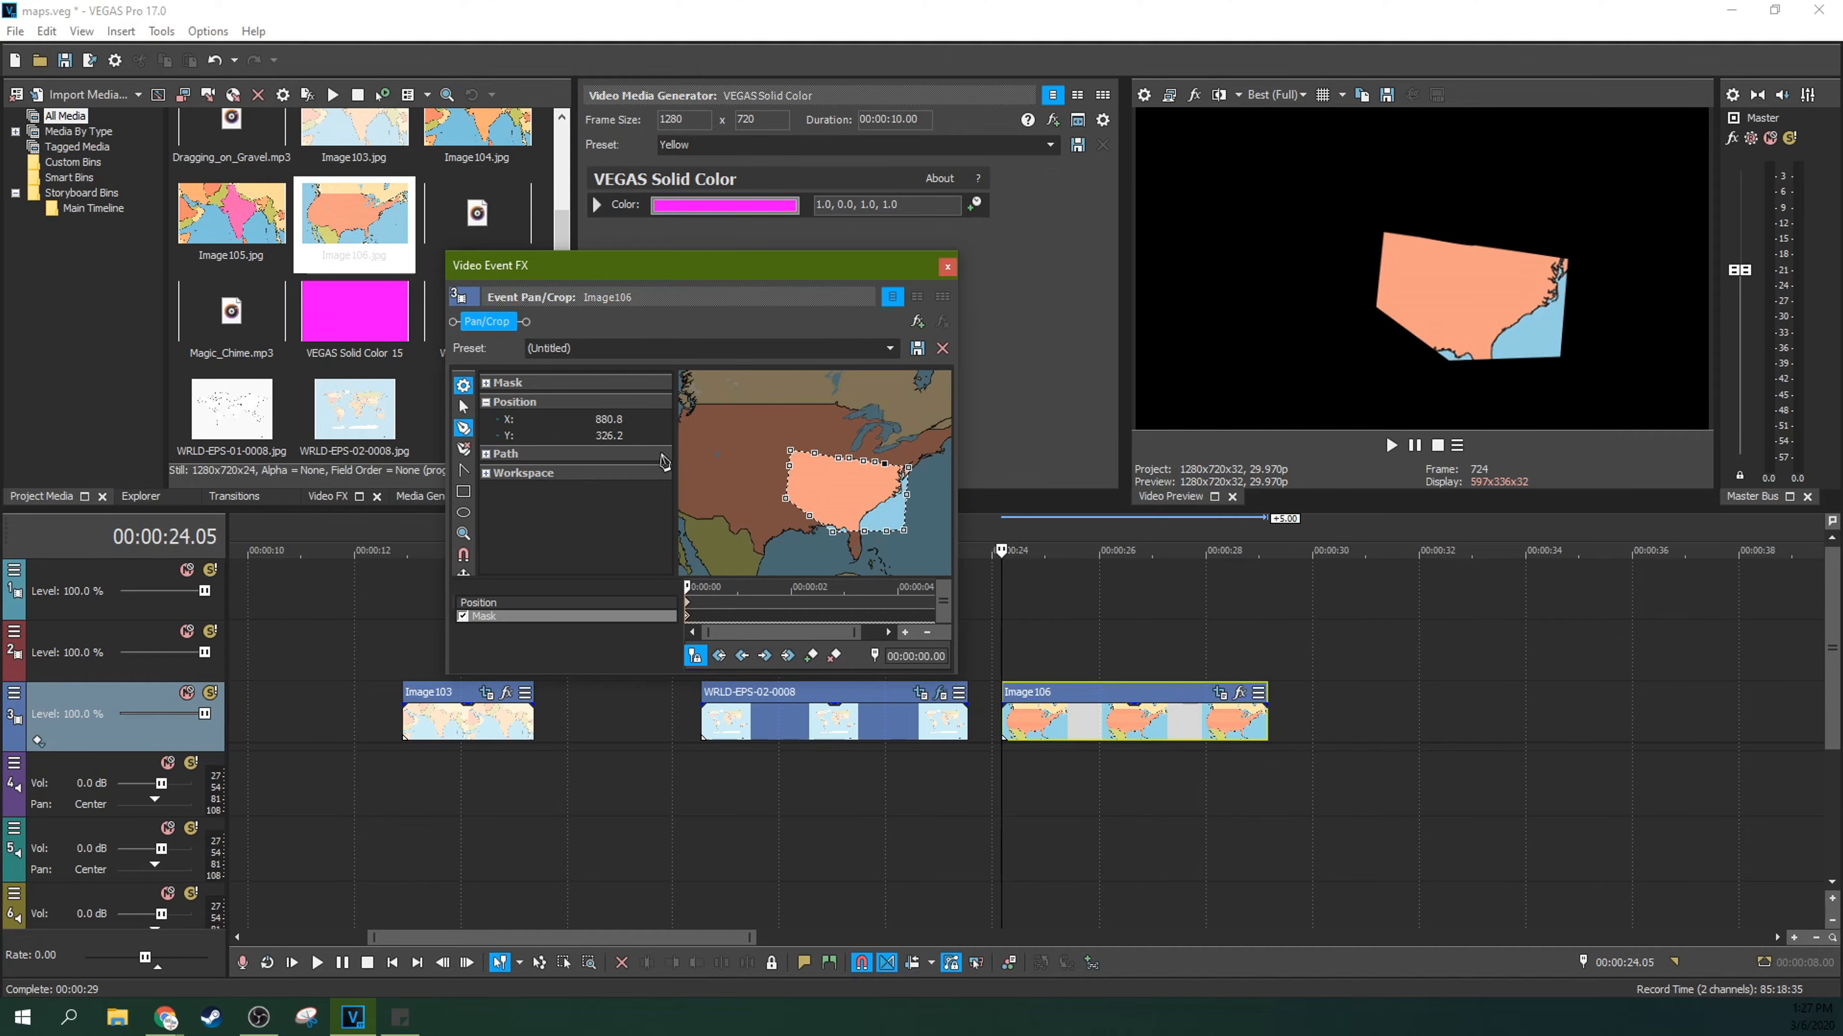
Step: Move the mask's lower anchor points out to the southern United States coastline, including the tips of Texas and Florida
left_click(467, 409)
left_click_drag(786, 502, 855, 563)
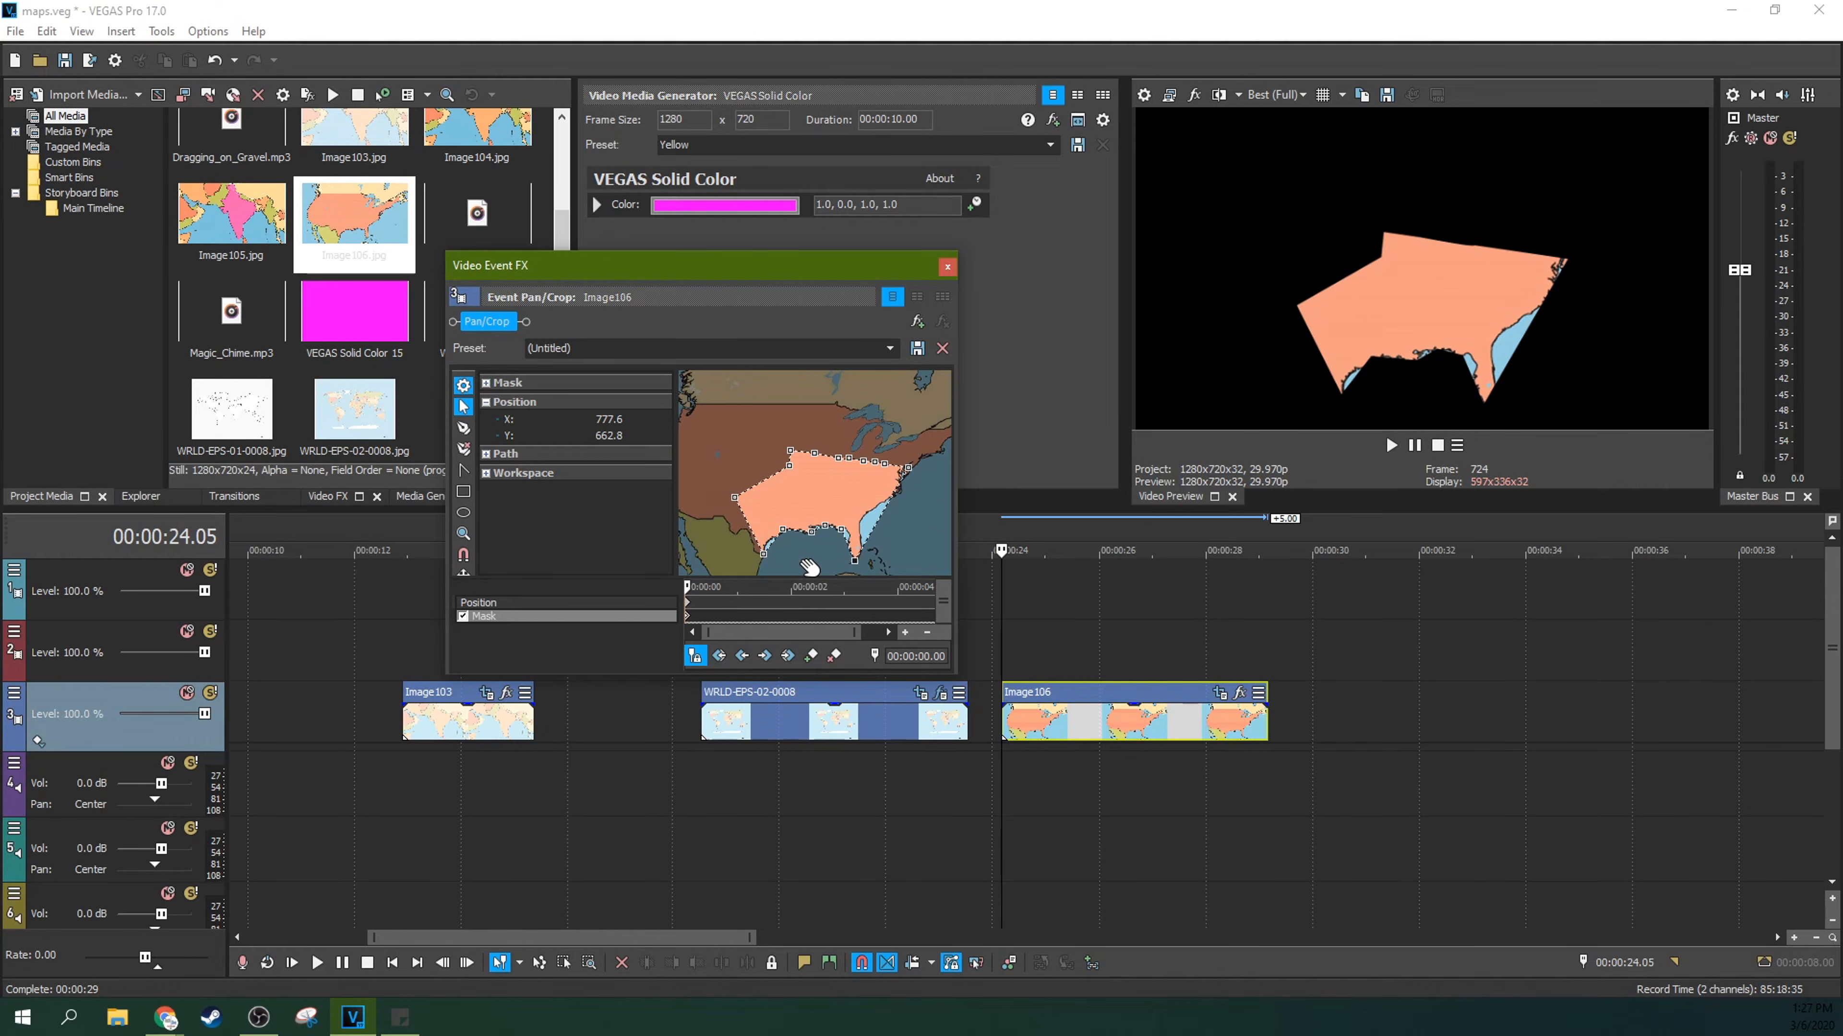
Step: Examine the mask edge closely along the Texas coast and the border with Mexico
scroll(809, 568, "up", 3)
mouse_move(809, 517)
left_mouse_down()
mouse_move(861, 455)
mouse_move(872, 498)
mouse_move(884, 472)
mouse_move(775, 516)
left_mouse_up()
scroll(884, 472, "up", 3)
scroll(851, 457, "up", 3)
left_click_drag(888, 489, 826, 516)
scroll(801, 480, "up", 2)
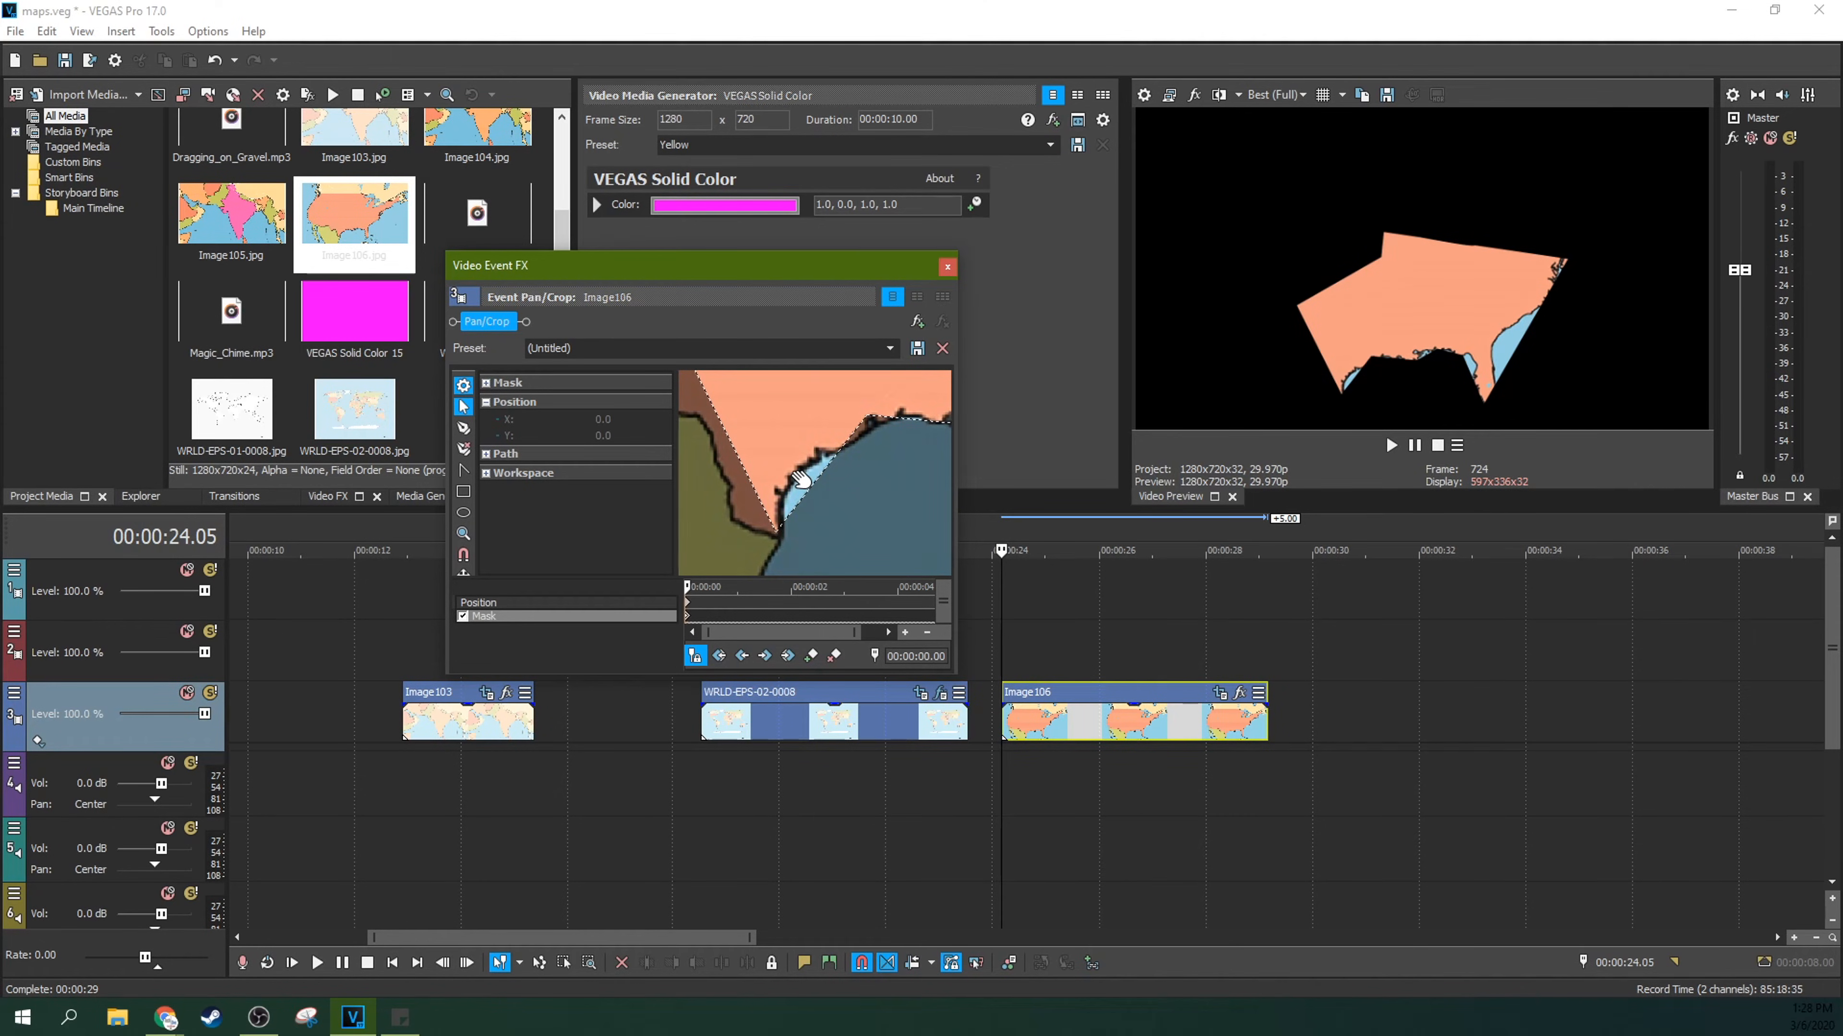
scroll(801, 480, "down", 3)
scroll(801, 480, "up", 3)
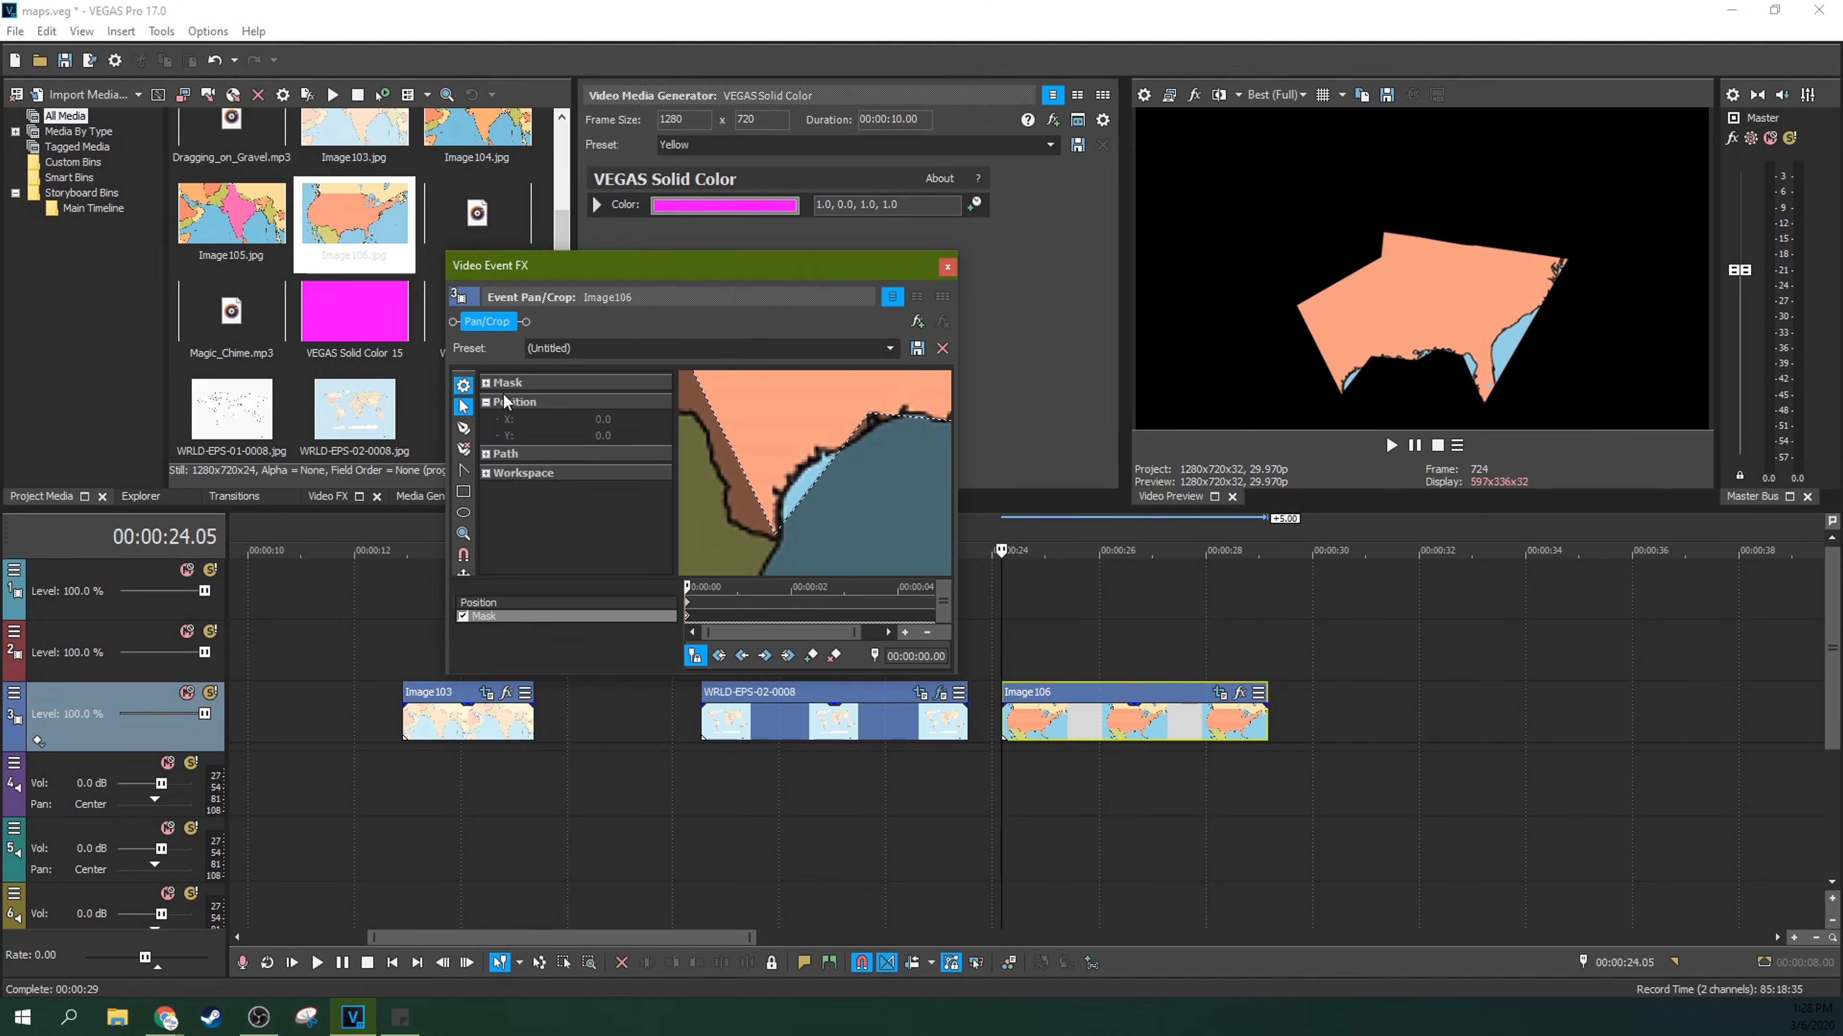
left_click_drag(859, 518, 921, 521)
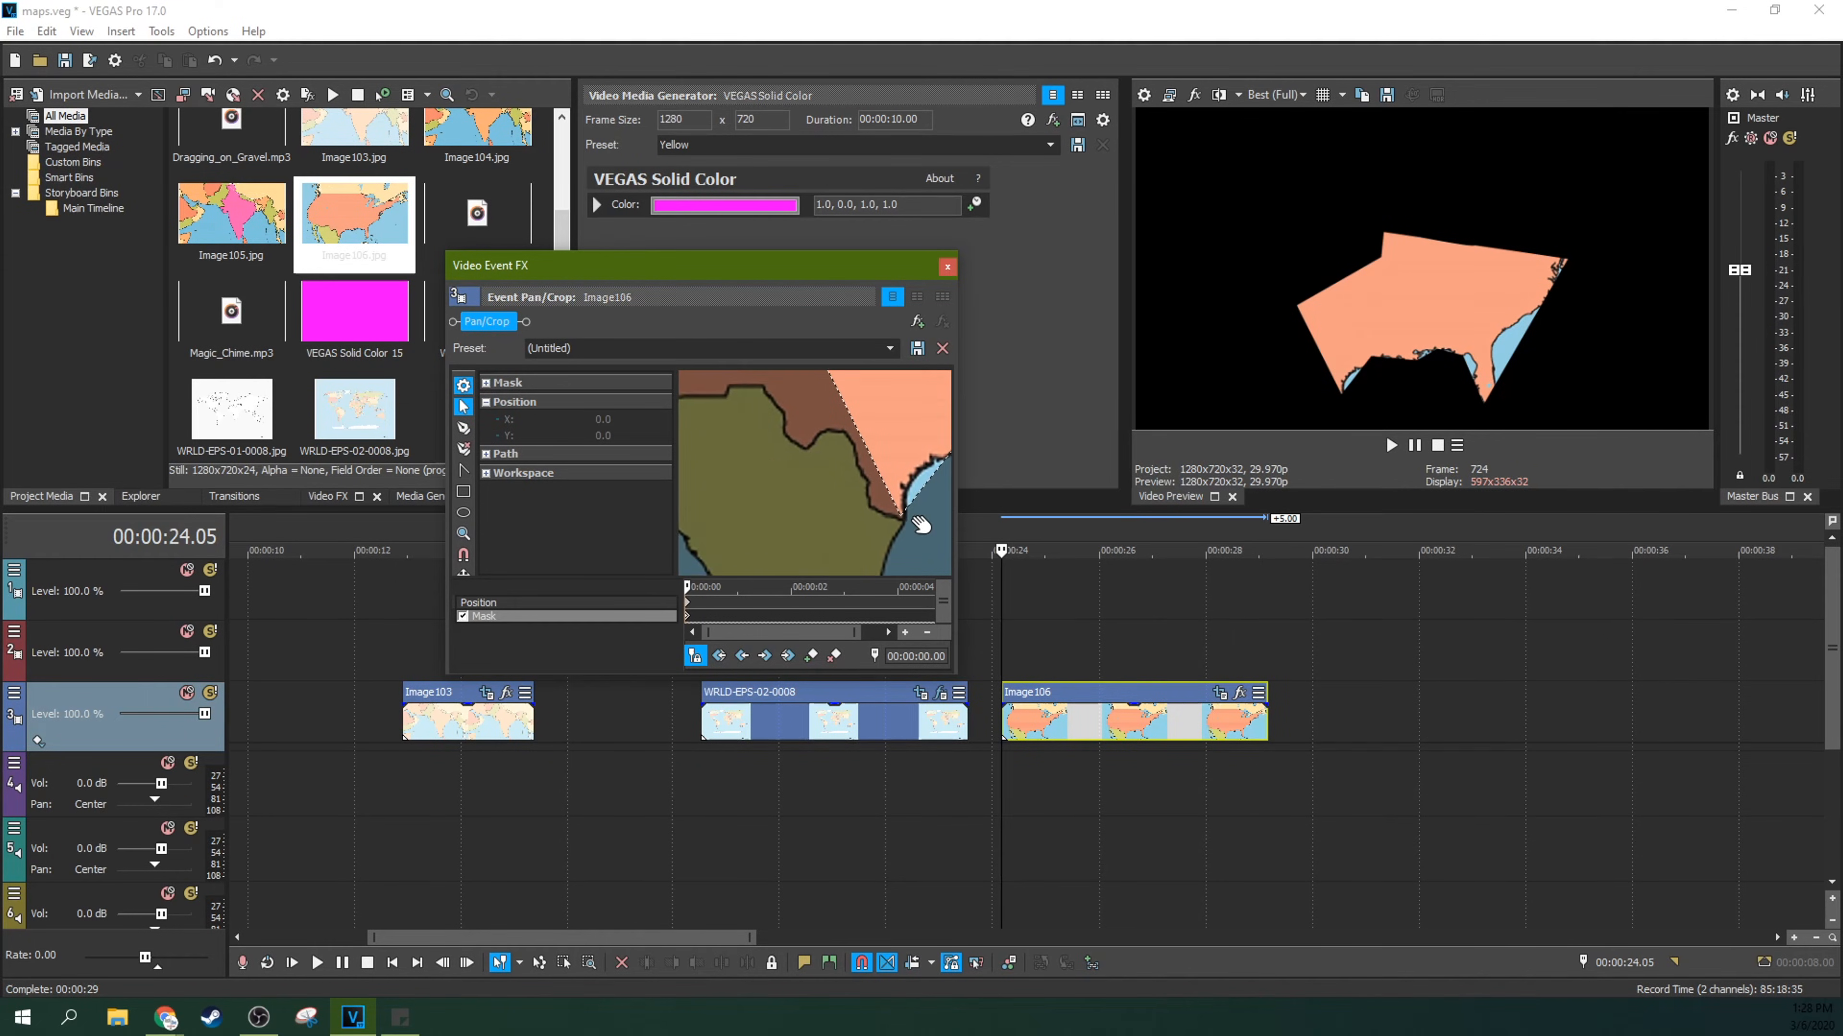
Step: Enlarge the Event Pan/Crop window in width and height and move it so the mask's Gulf coast edge has more working space
left_click_drag(773, 481, 645, 448)
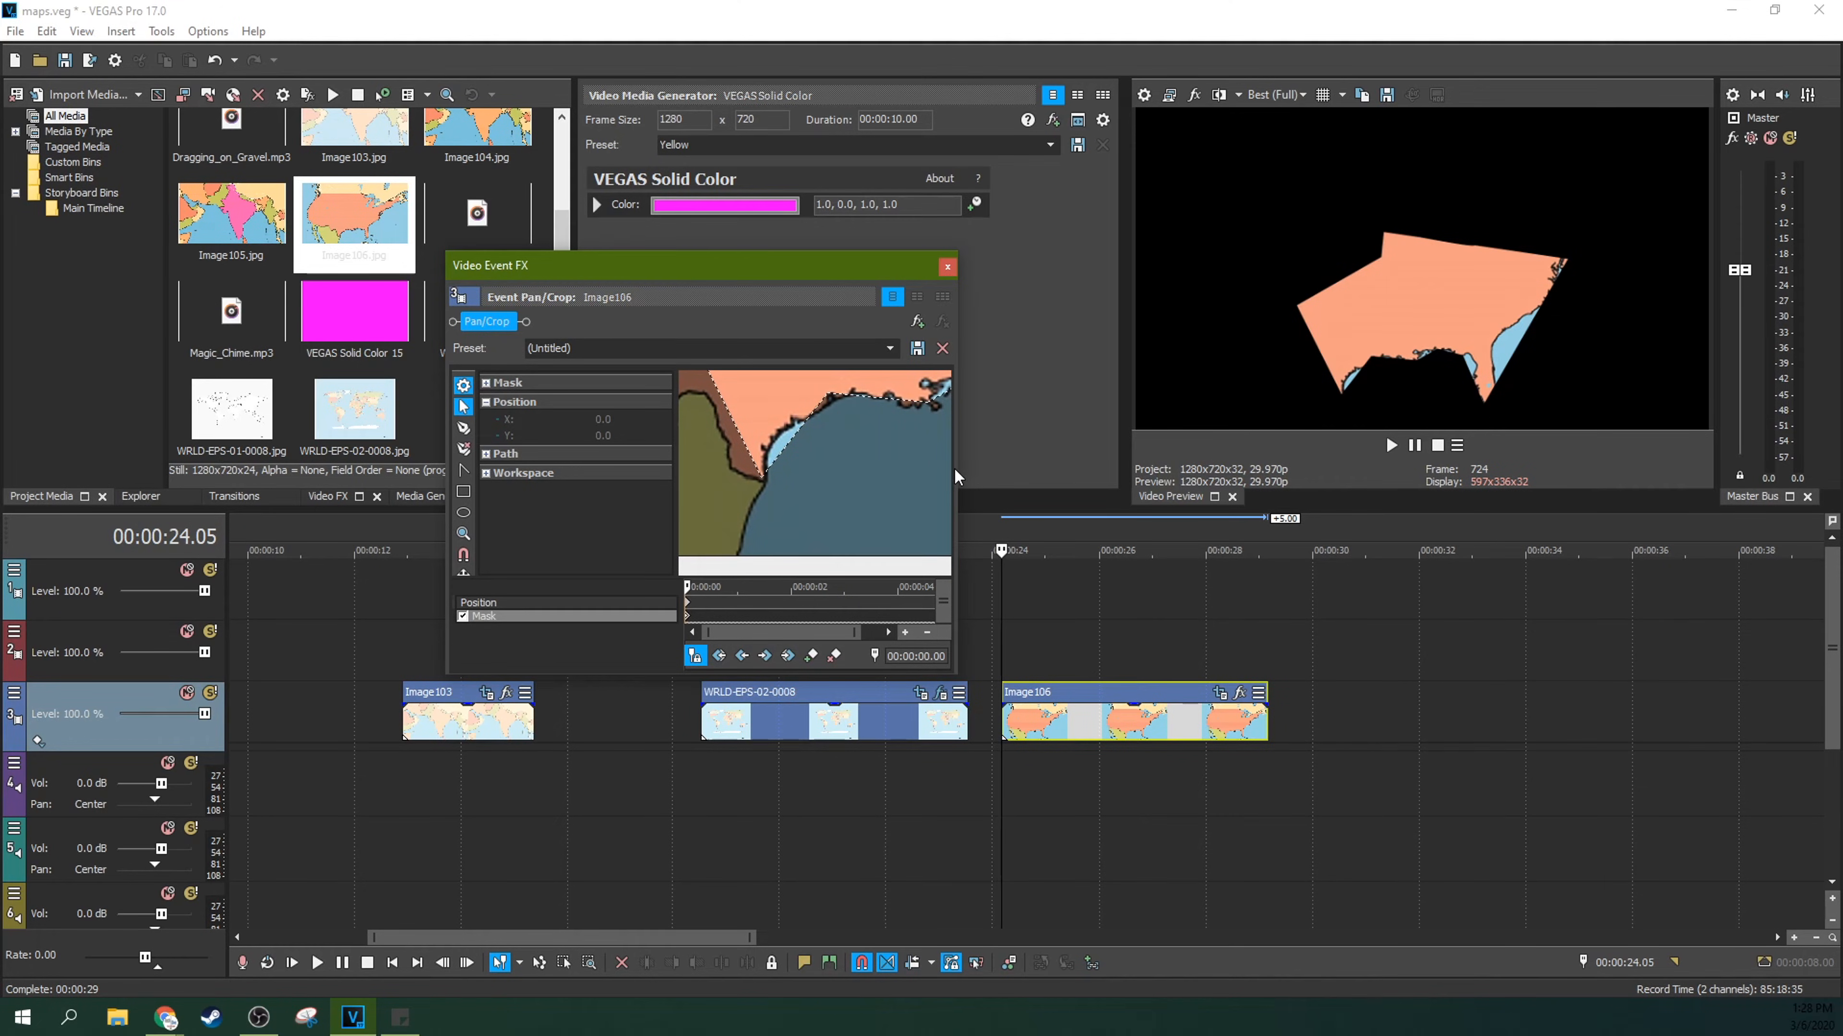
left_click_drag(959, 470, 1232, 469)
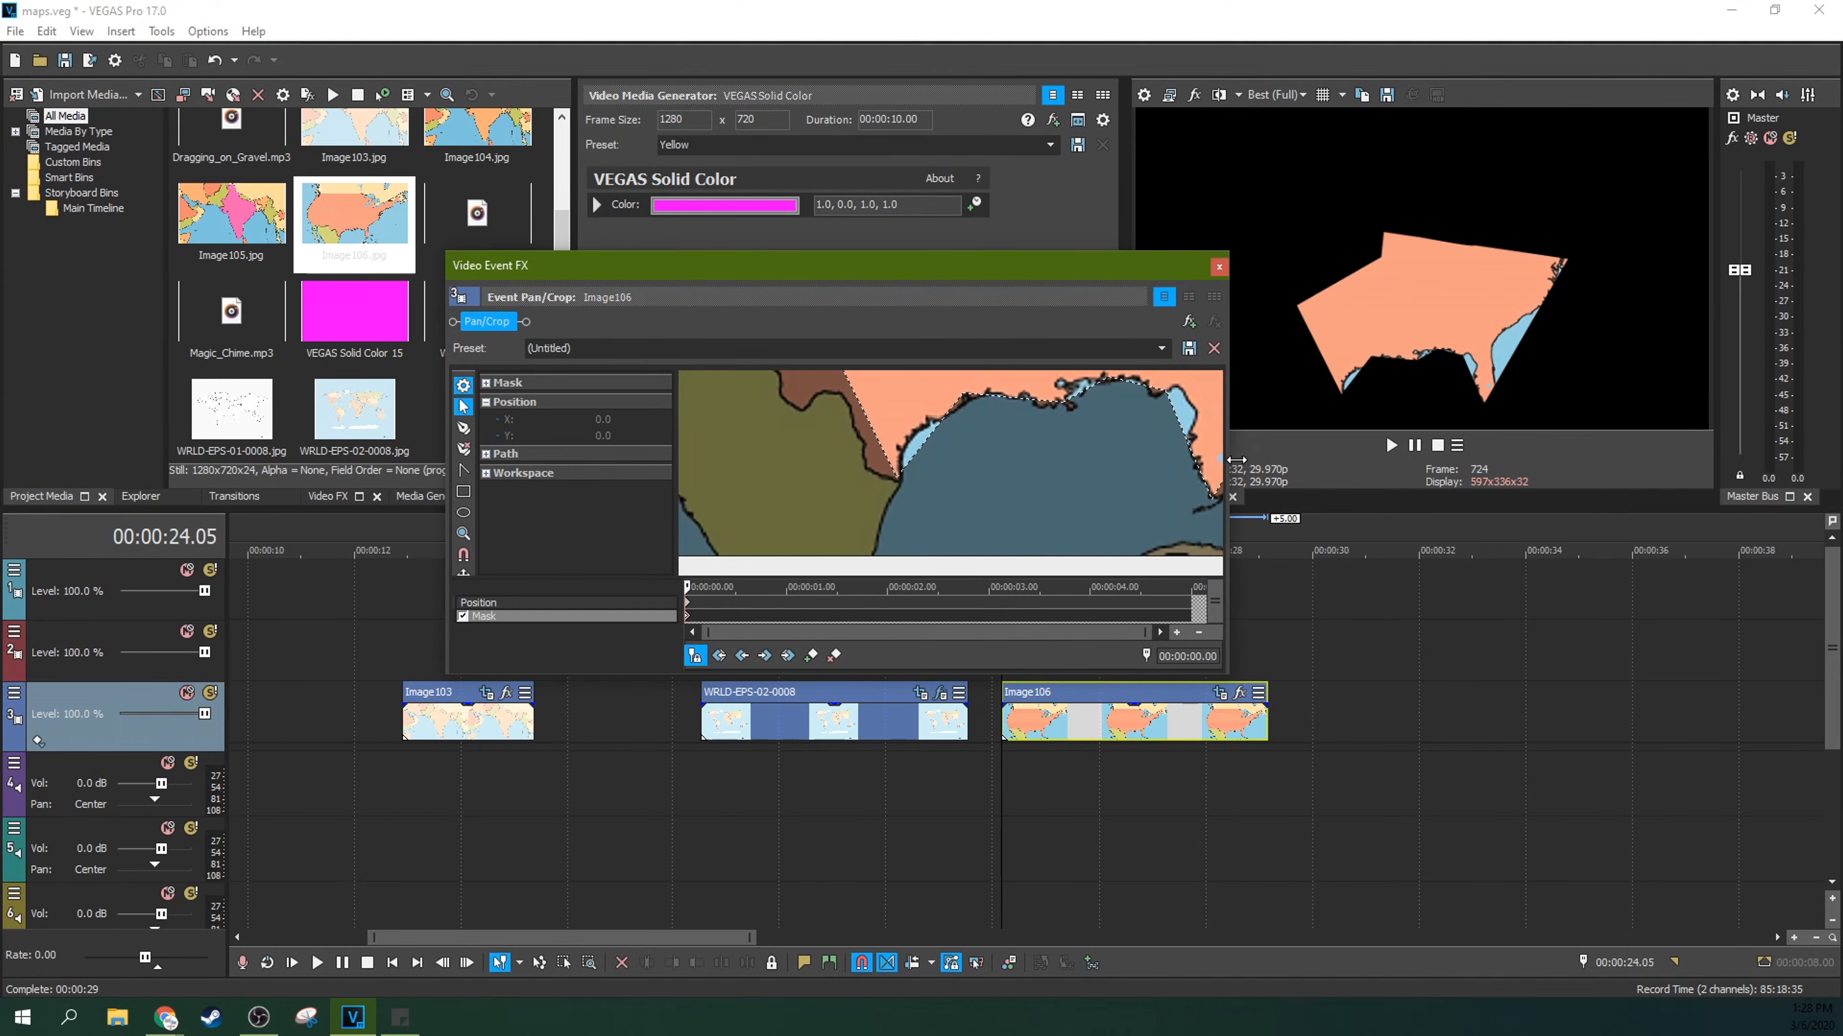
left_click_drag(993, 670, 977, 842)
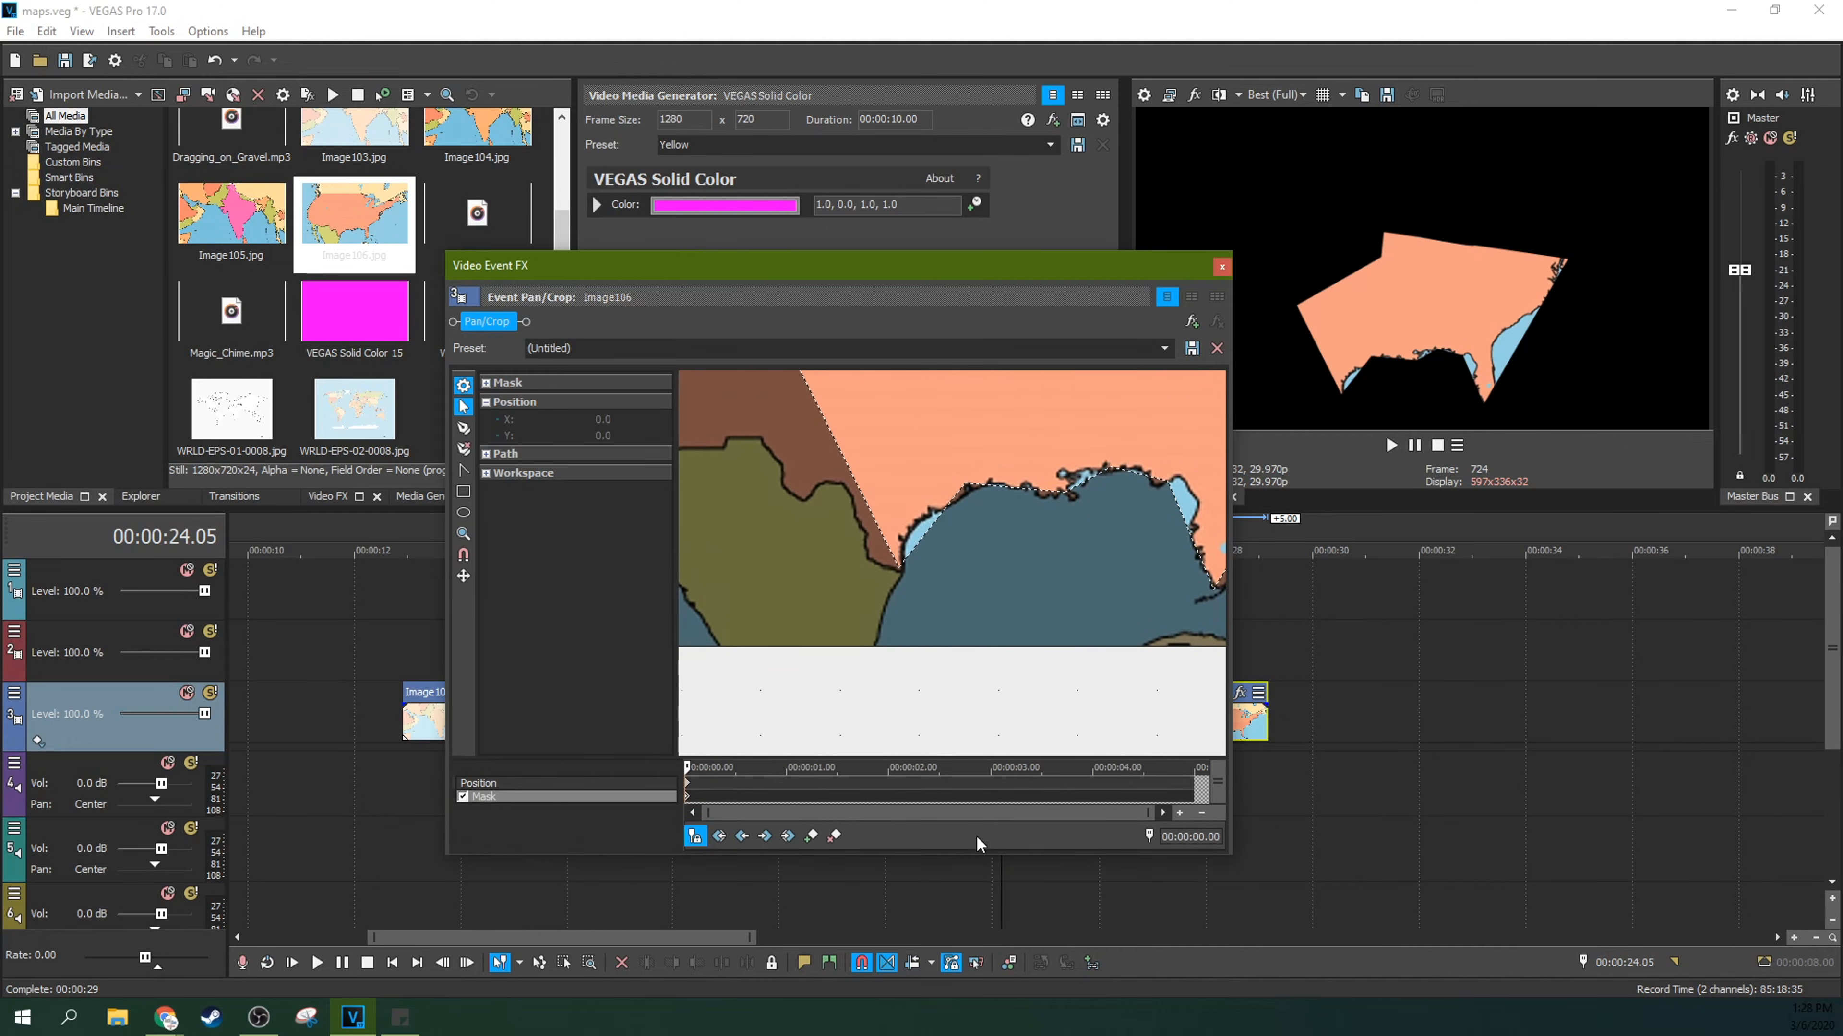
left_click_drag(965, 267, 783, 207)
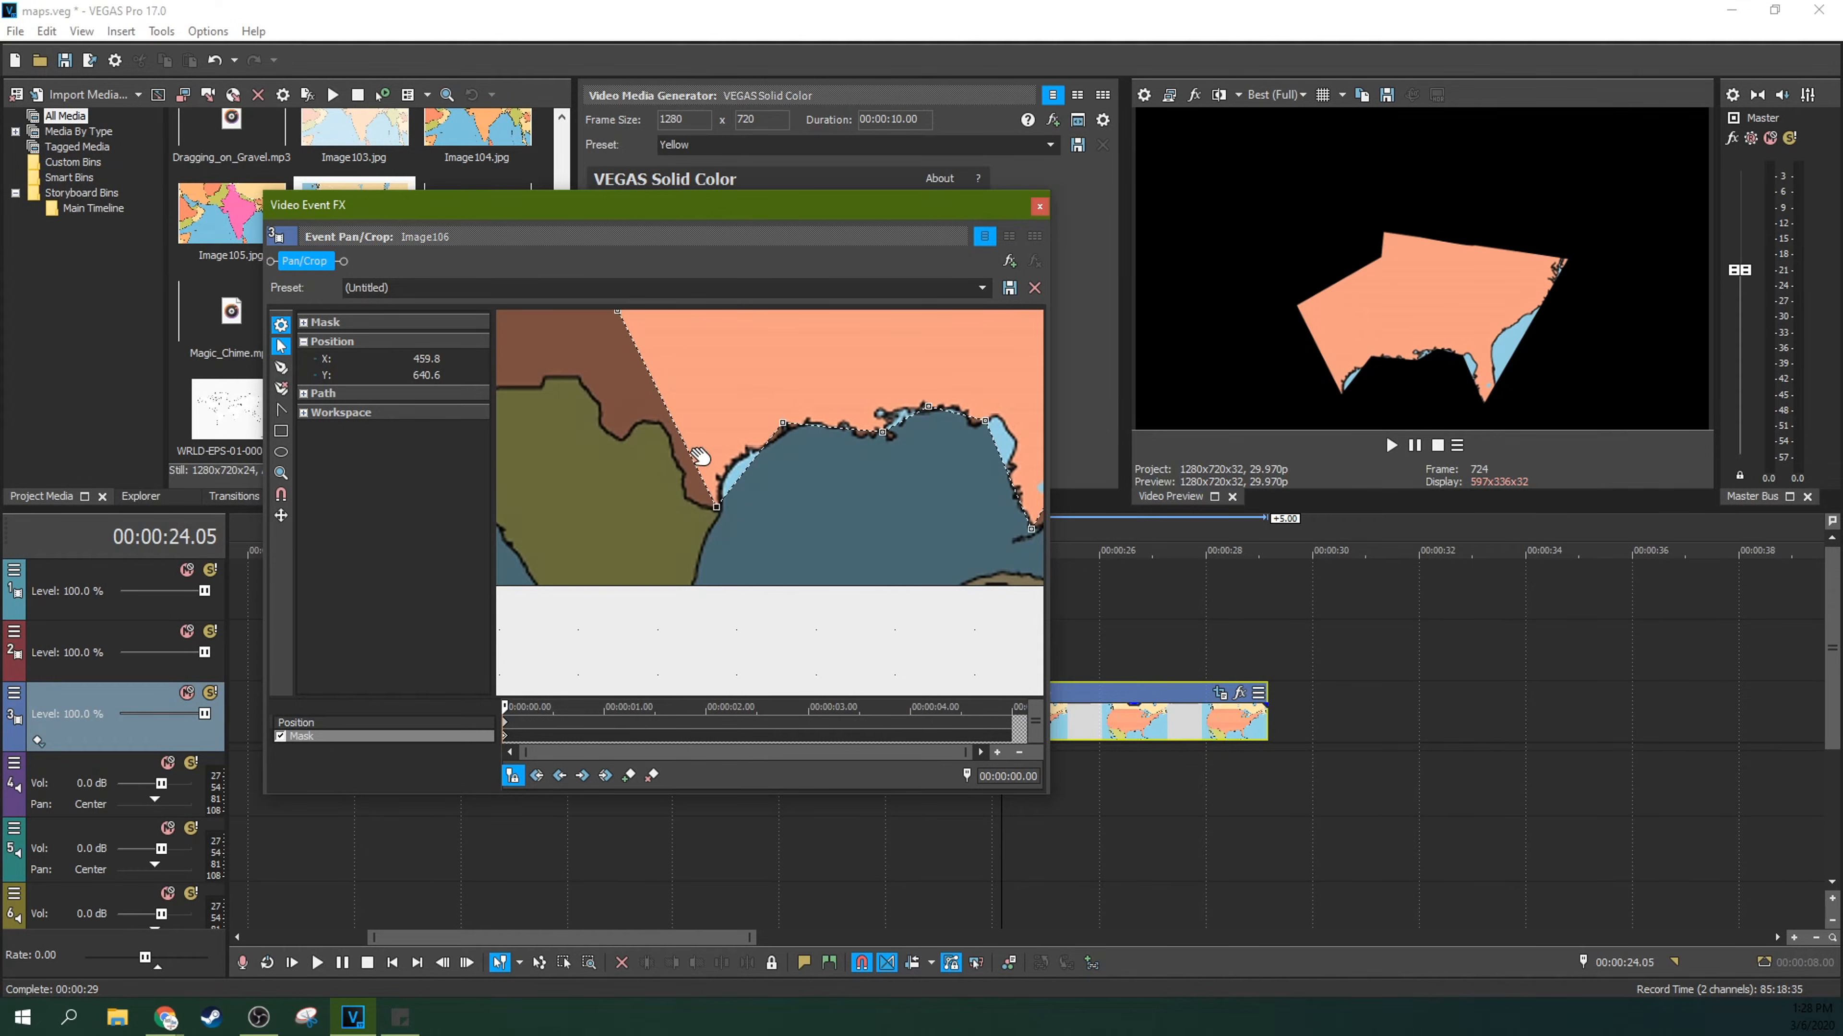
mouse_move(741, 447)
left_mouse_down()
mouse_move(720, 425)
mouse_move(745, 446)
left_mouse_up()
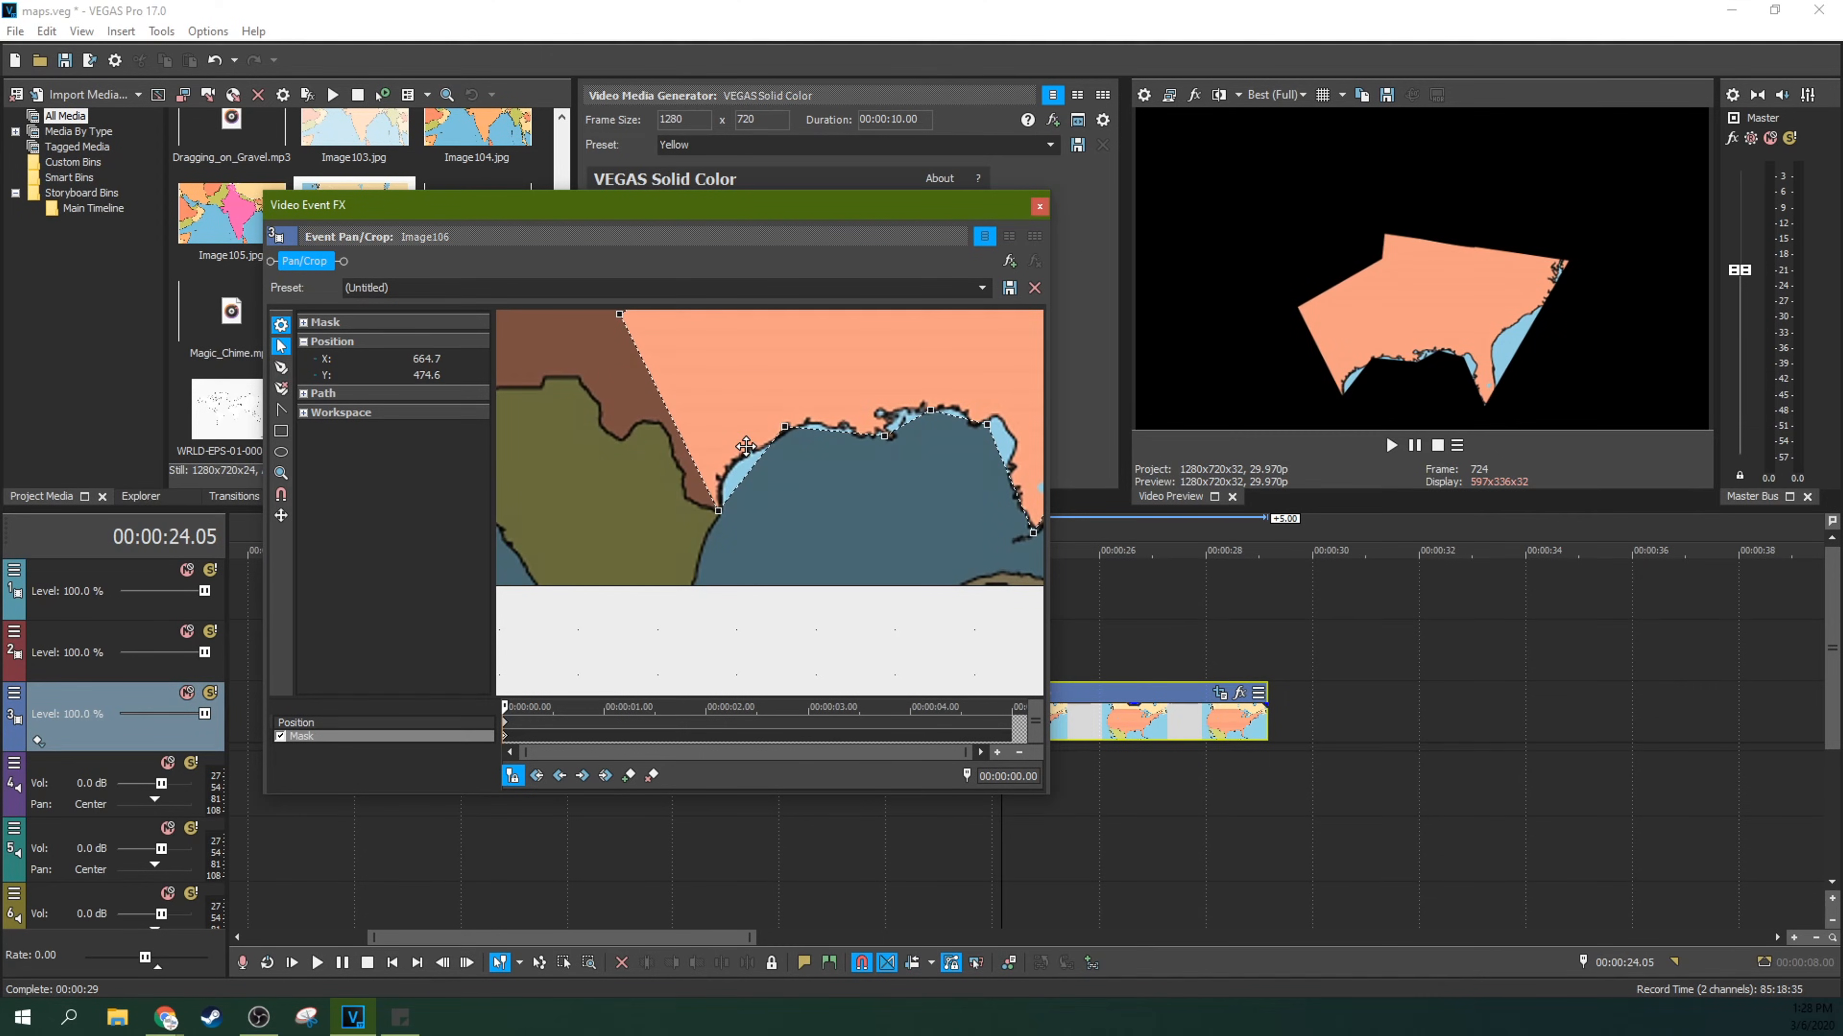
Step: Add anchor points to the mask outline along the Texas border, the Texas coast and the Gulf coast towards Florida
left_click(281, 367)
left_click(682, 440)
left_click(751, 470)
left_click(828, 430)
left_click(958, 418)
left_click(997, 448)
left_click(1013, 487)
left_click(764, 450)
left_click(741, 482)
left_click(732, 493)
Step: Move the new mask anchor points along the Texas and western Louisiana coast onto the black coastline
left_click(280, 346)
left_click_drag(732, 492, 756, 455)
left_click(785, 430)
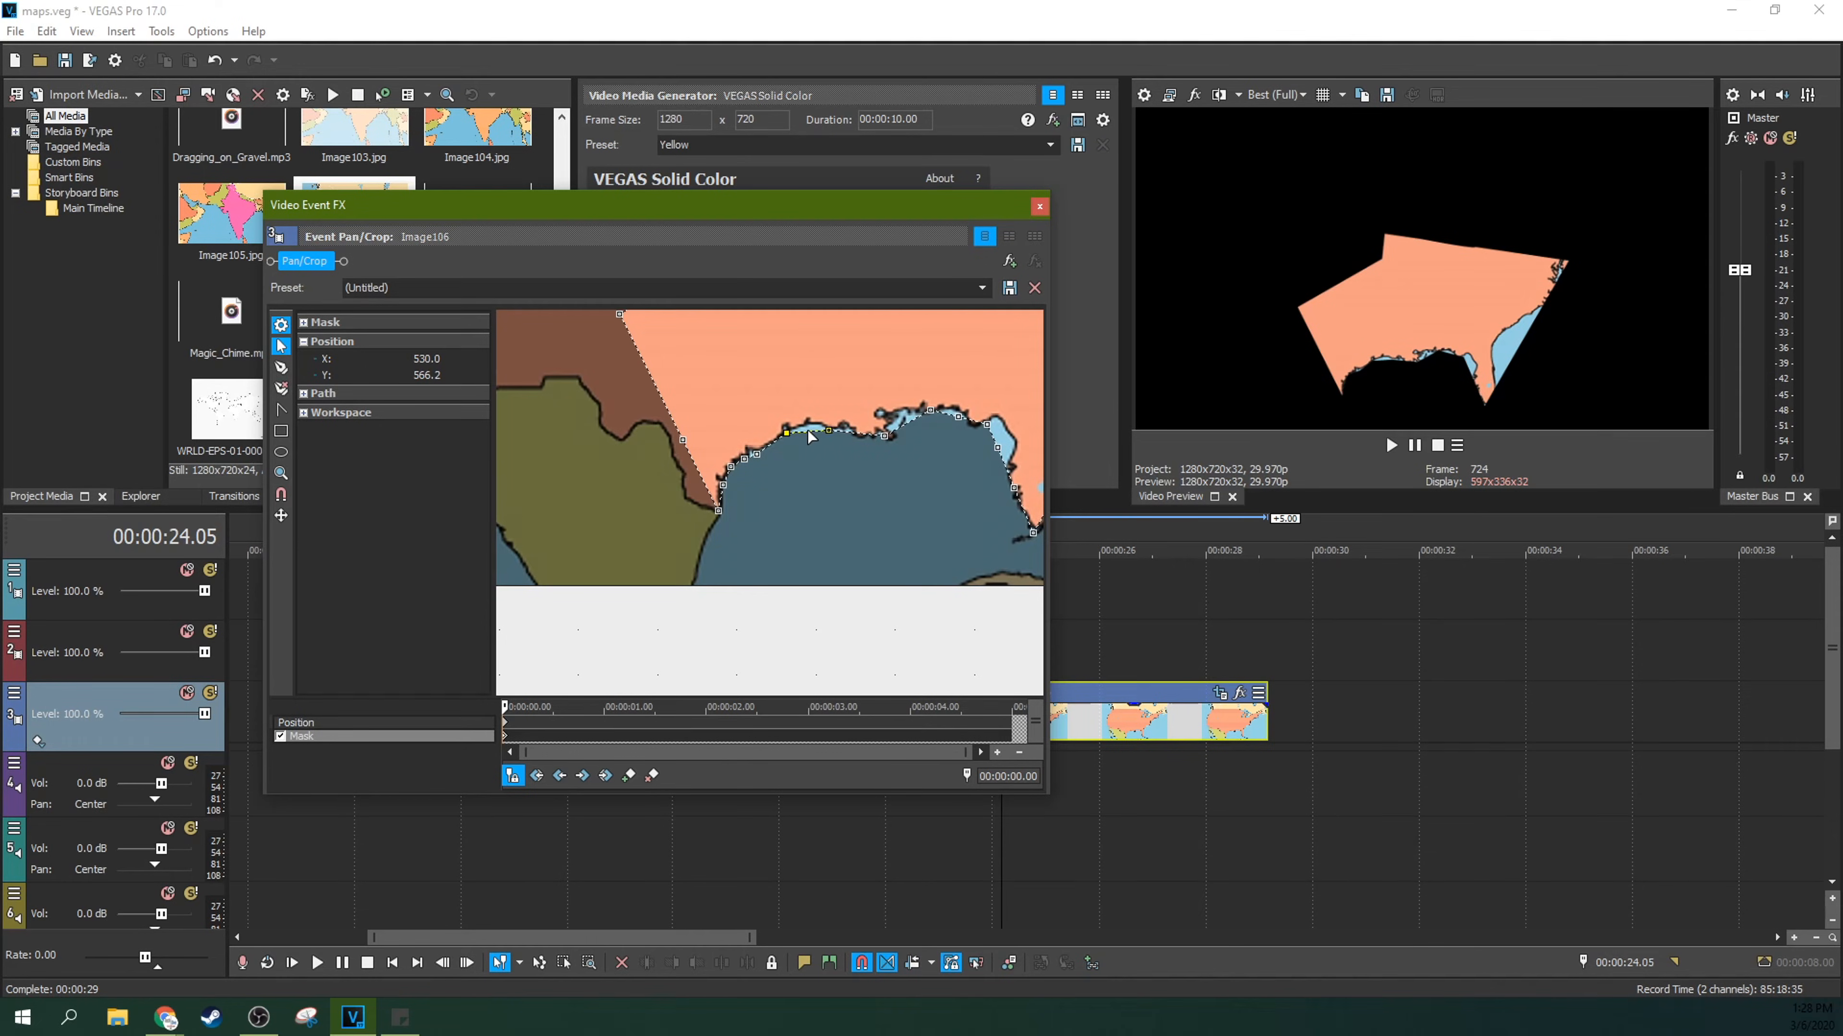
left_click_drag(828, 428, 818, 424)
Step: Add three more anchor points to the mask edge along the western Louisiana coast
scroll(863, 450, "up", 4)
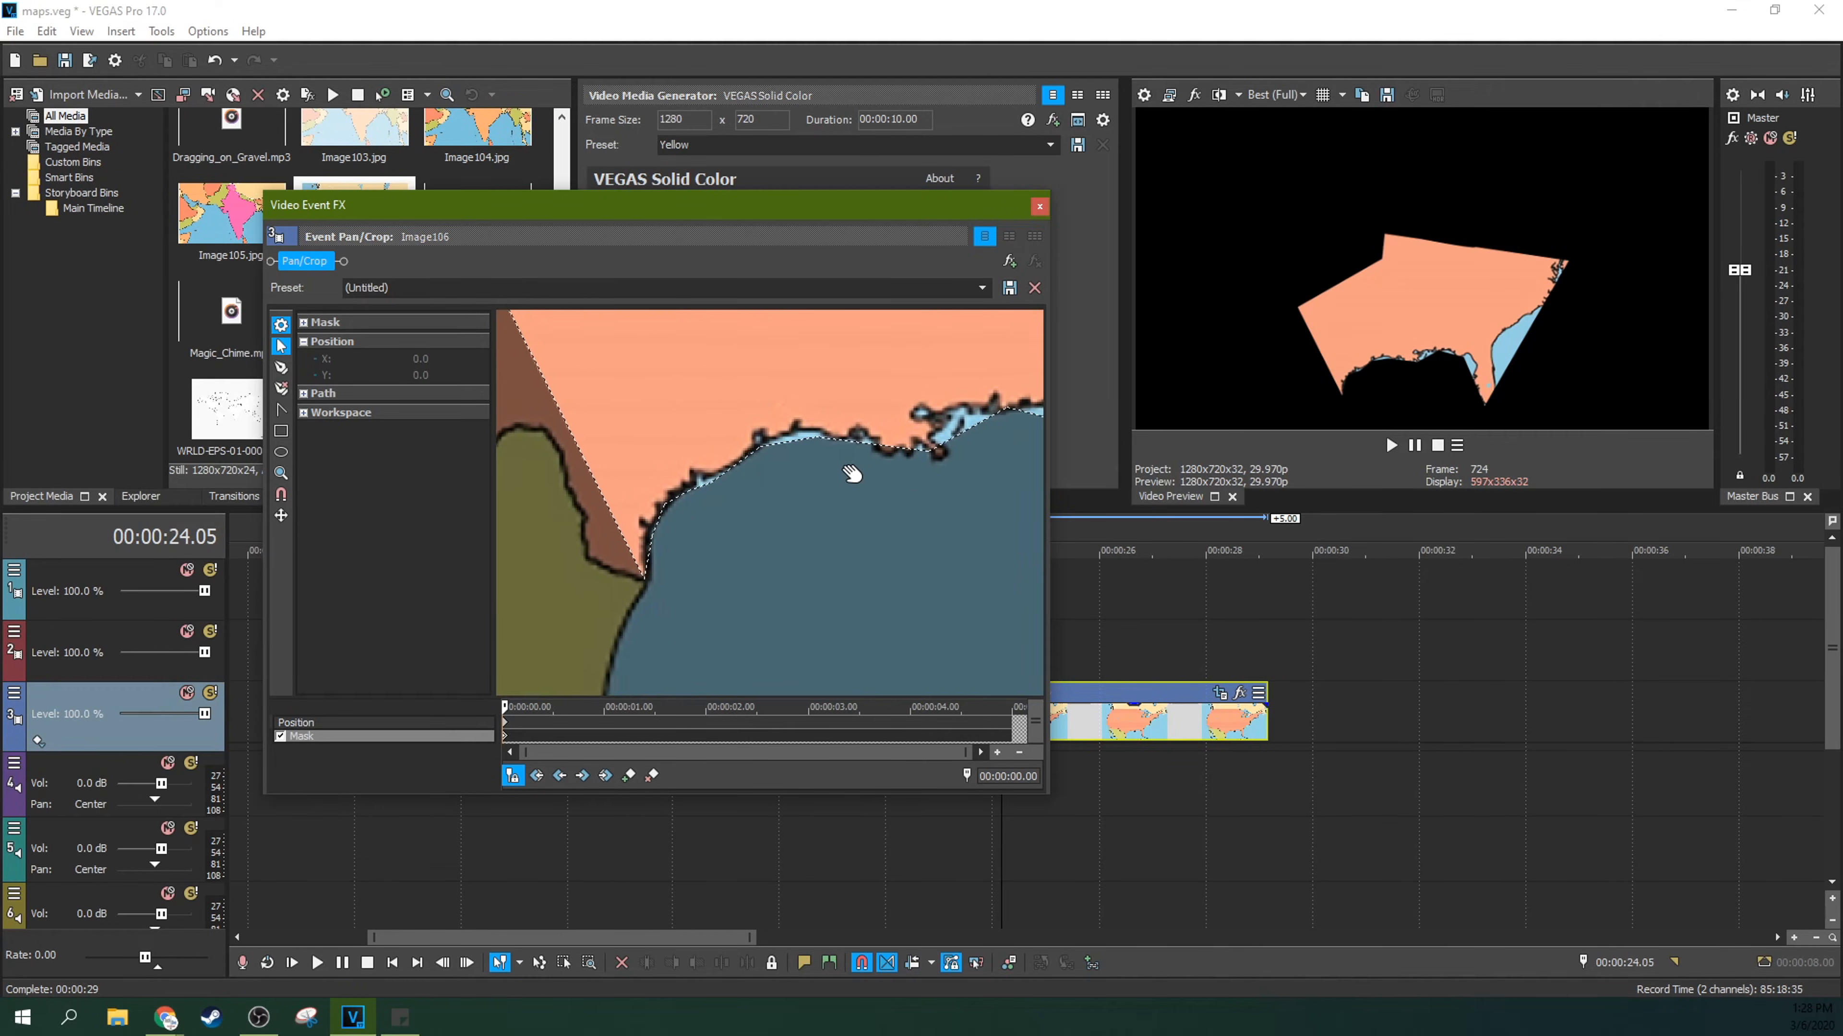
scroll(874, 465, "up", 2)
left_click_drag(873, 466, 798, 549)
scroll(797, 549, "up", 2)
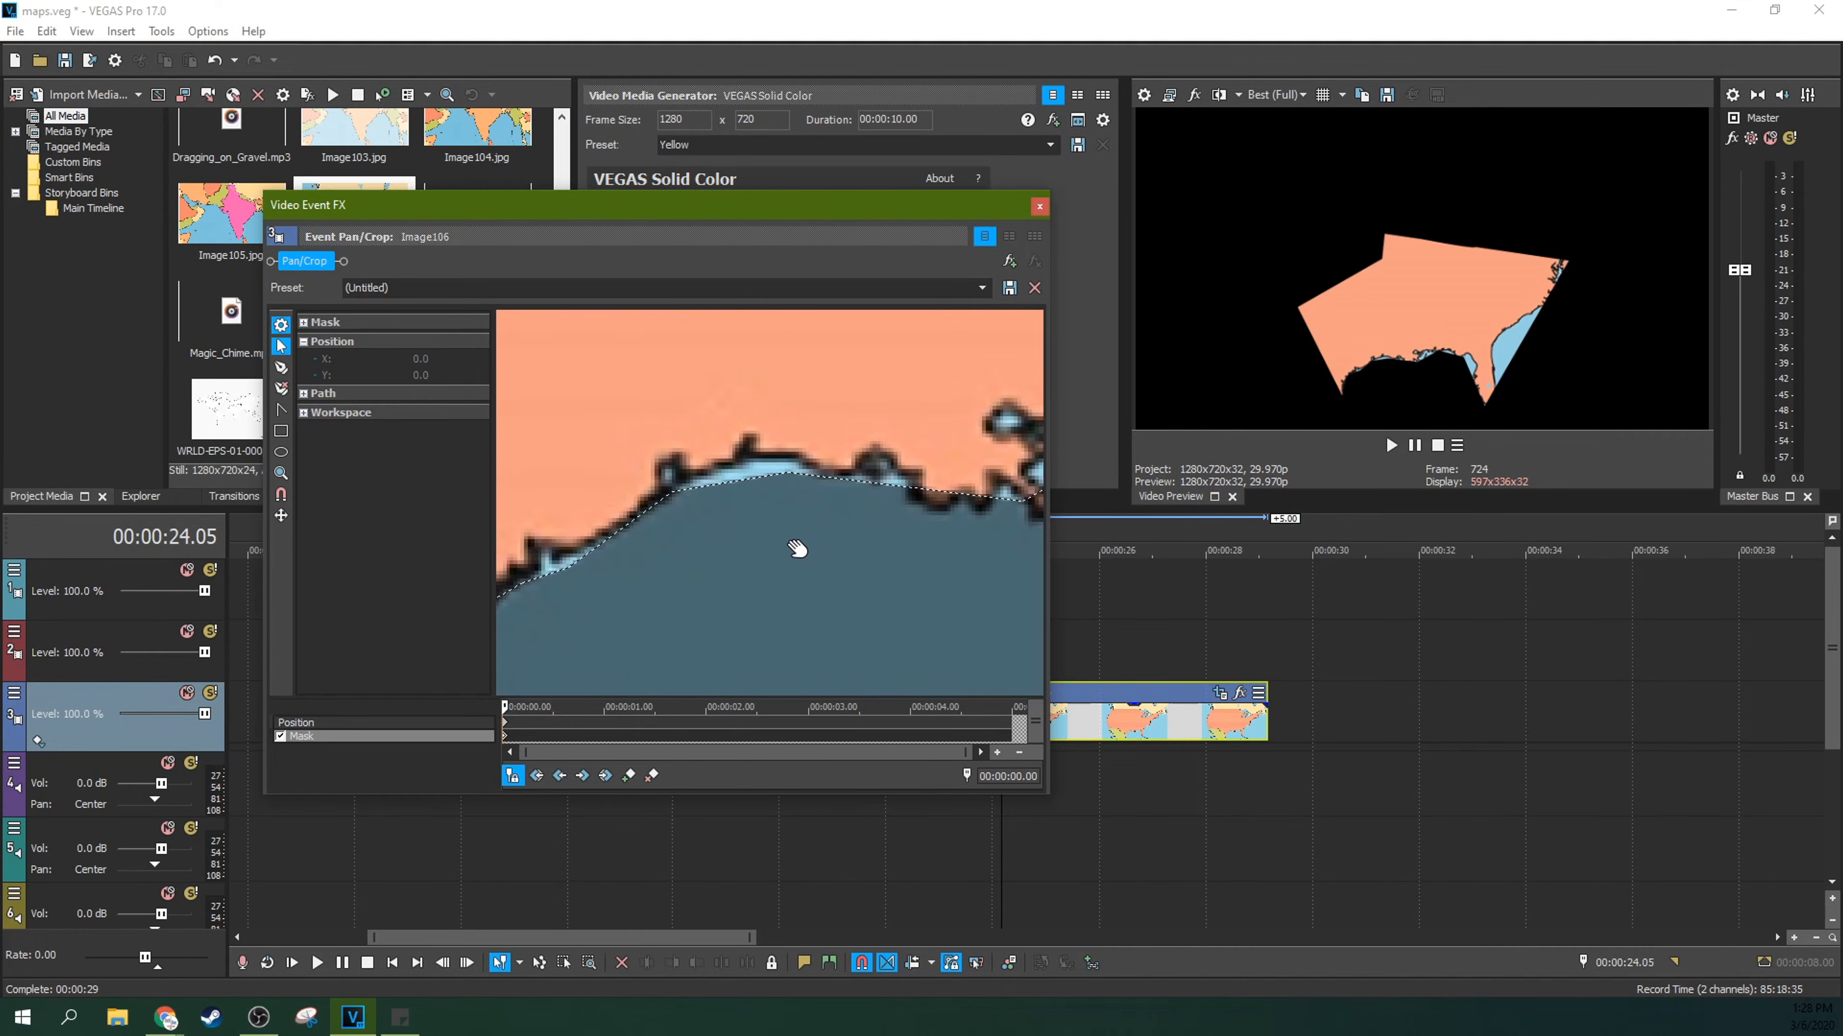
left_click(281, 367)
left_click(774, 470)
left_click(727, 478)
left_click(896, 480)
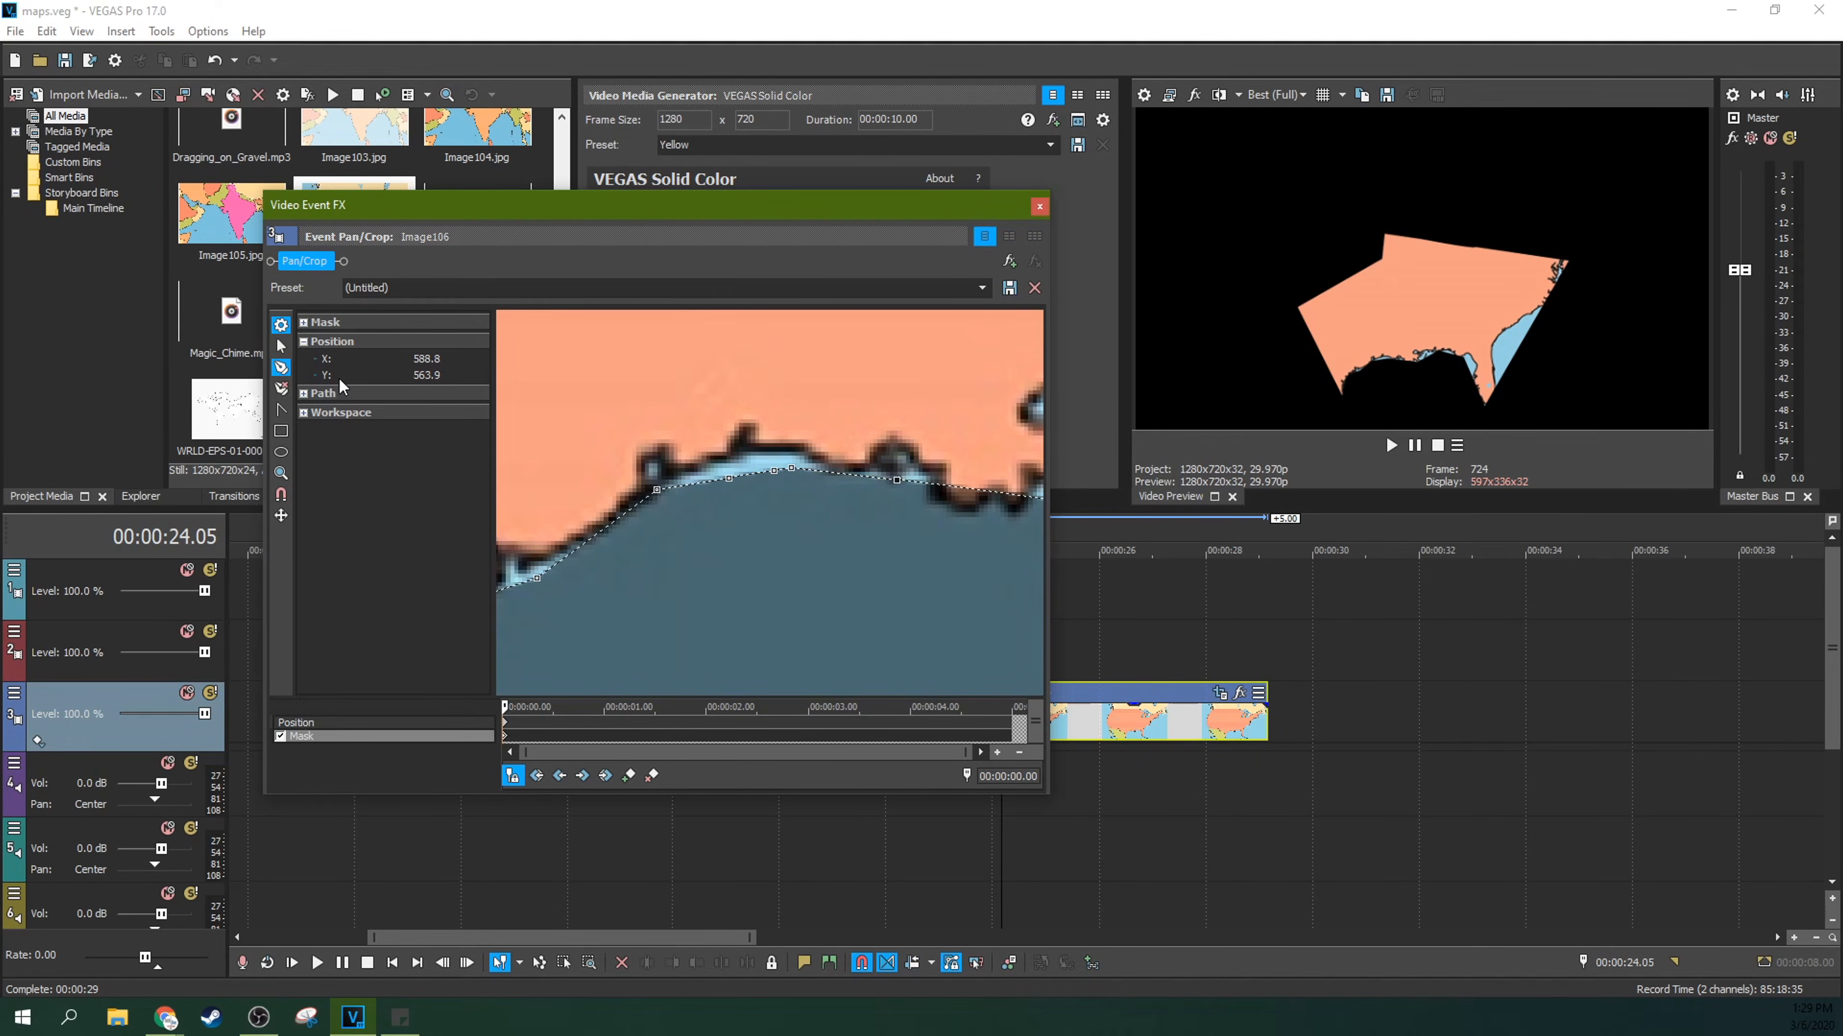
Step: Shift the anchor points on the western Louisiana coast upward so the mask edge excludes the strip of water
left_click(281, 347)
left_click_drag(792, 468, 805, 462)
left_click(733, 455)
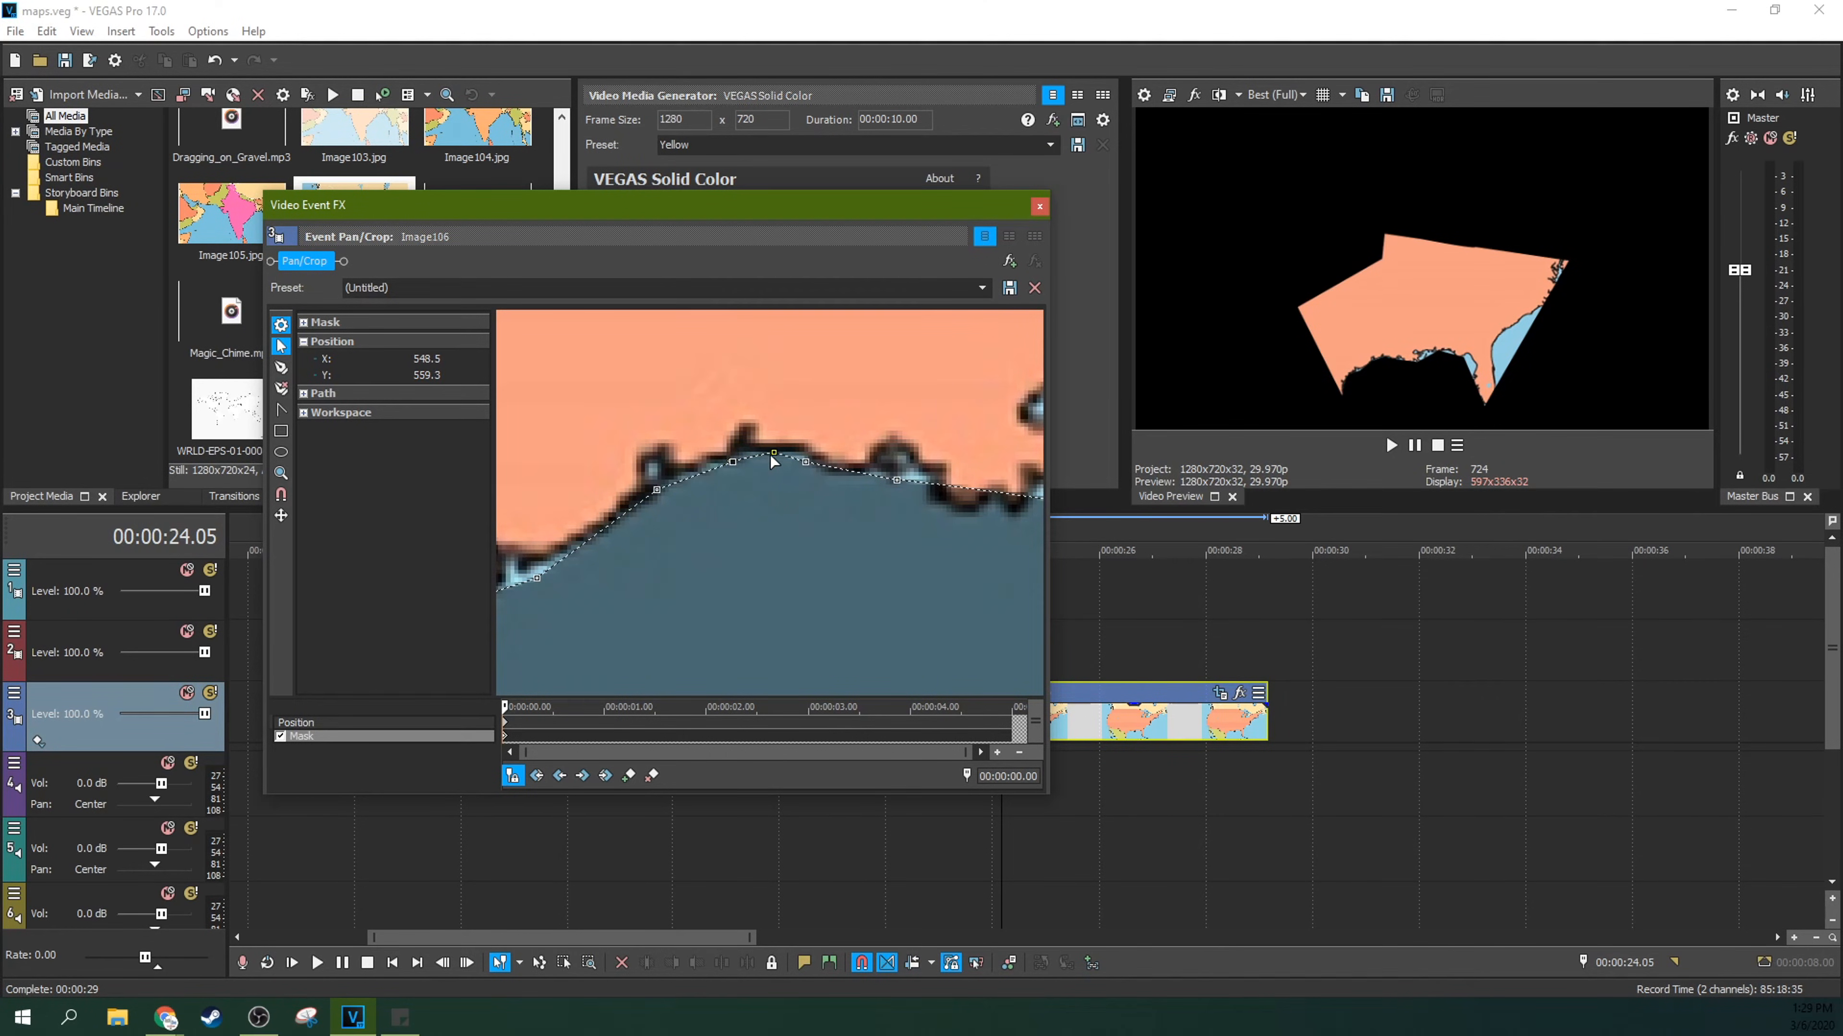
left_click_drag(731, 463, 754, 462)
Step: Adjust the tangents of the western Louisiana anchor points with the Split Tangent tool and reposition the points along the coastline
left_click(289, 413)
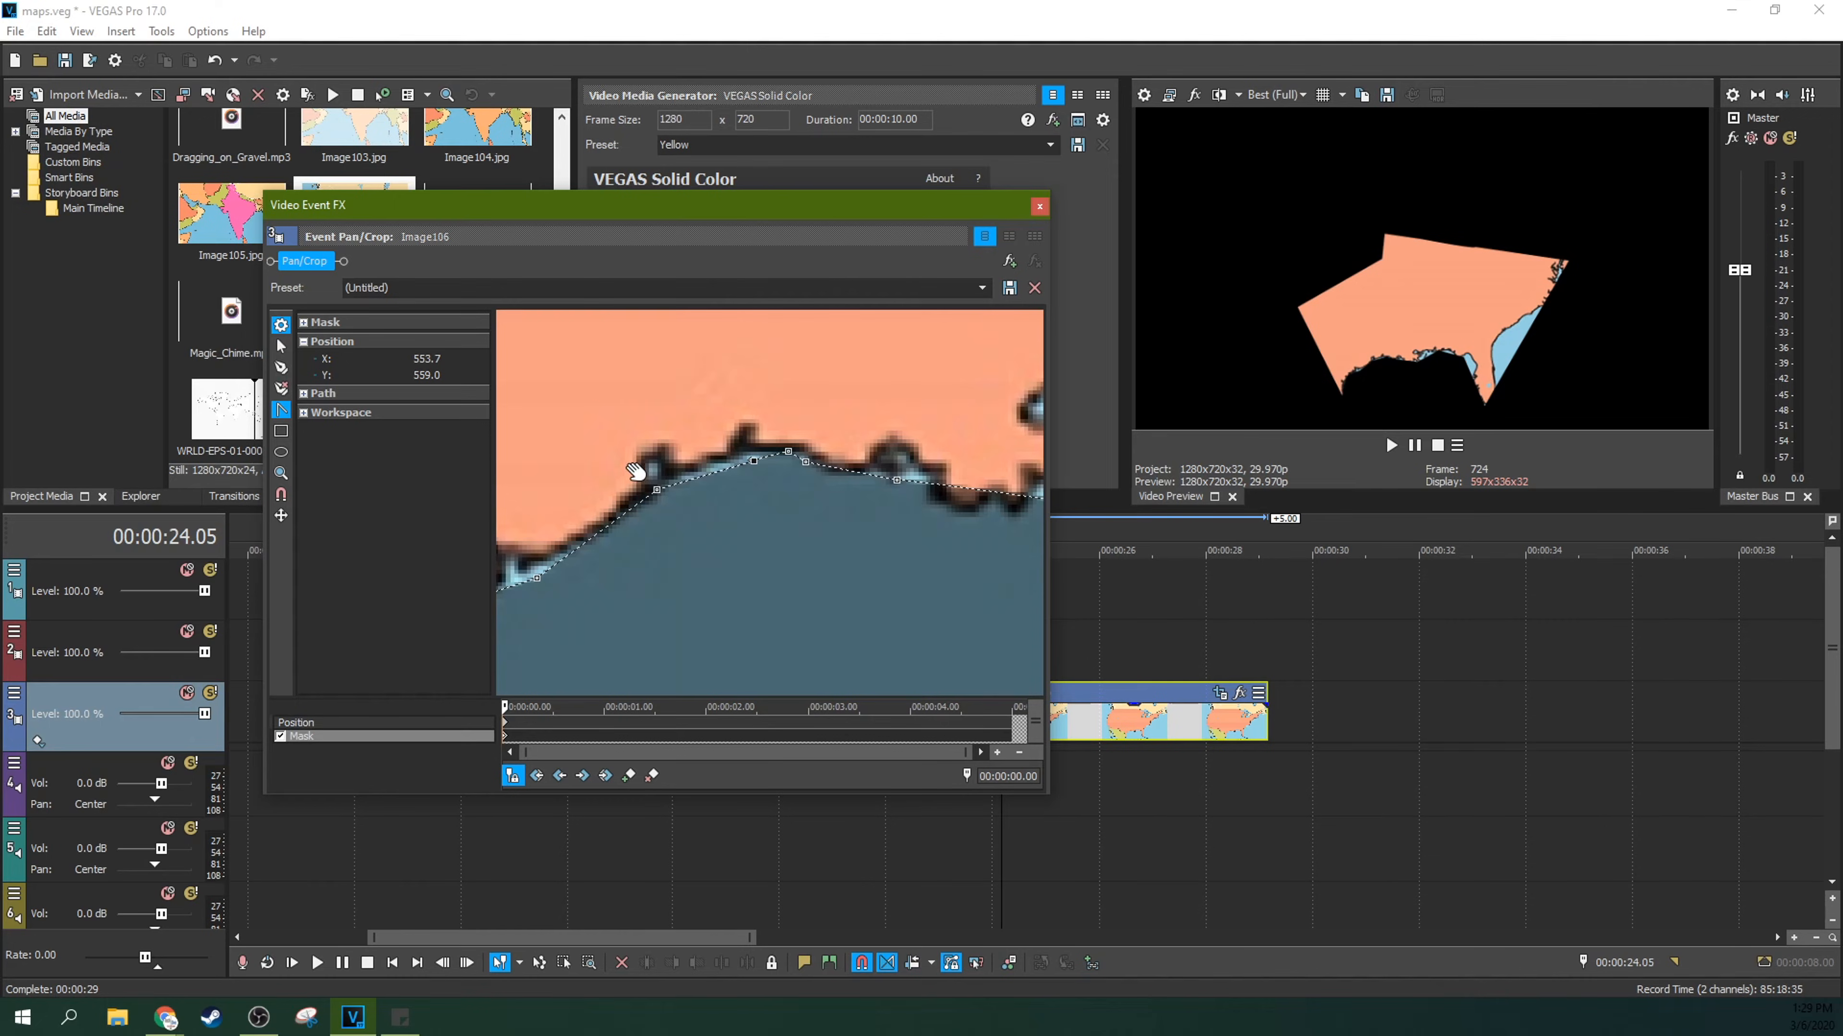
mouse_move(754, 462)
left_mouse_down()
mouse_move(782, 461)
mouse_move(770, 475)
mouse_move(775, 461)
mouse_move(737, 460)
mouse_move(762, 401)
mouse_move(835, 380)
mouse_move(740, 379)
mouse_move(724, 472)
mouse_move(778, 458)
mouse_move(745, 453)
mouse_move(750, 436)
left_mouse_up()
left_click(788, 452)
left_click(281, 346)
left_click_drag(806, 463, 829, 468)
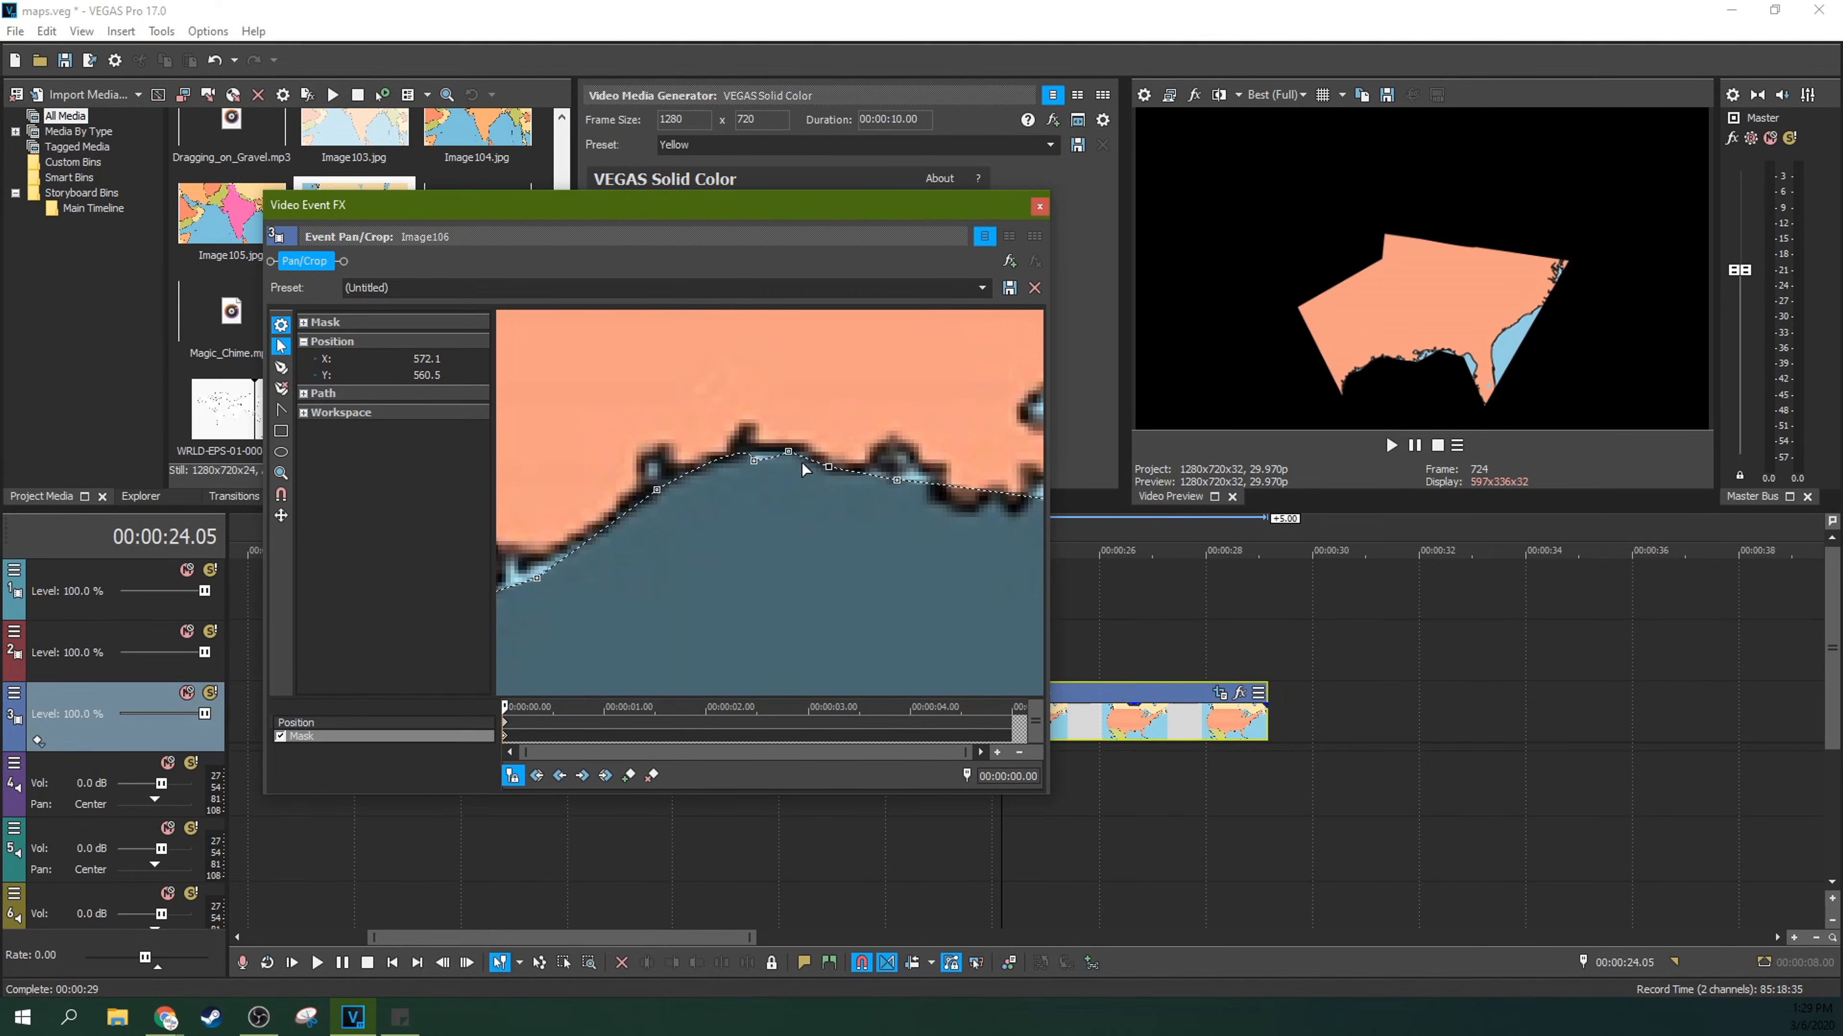
left_click(767, 459)
left_click_drag(754, 463, 820, 465)
left_click_drag(802, 463, 951, 509)
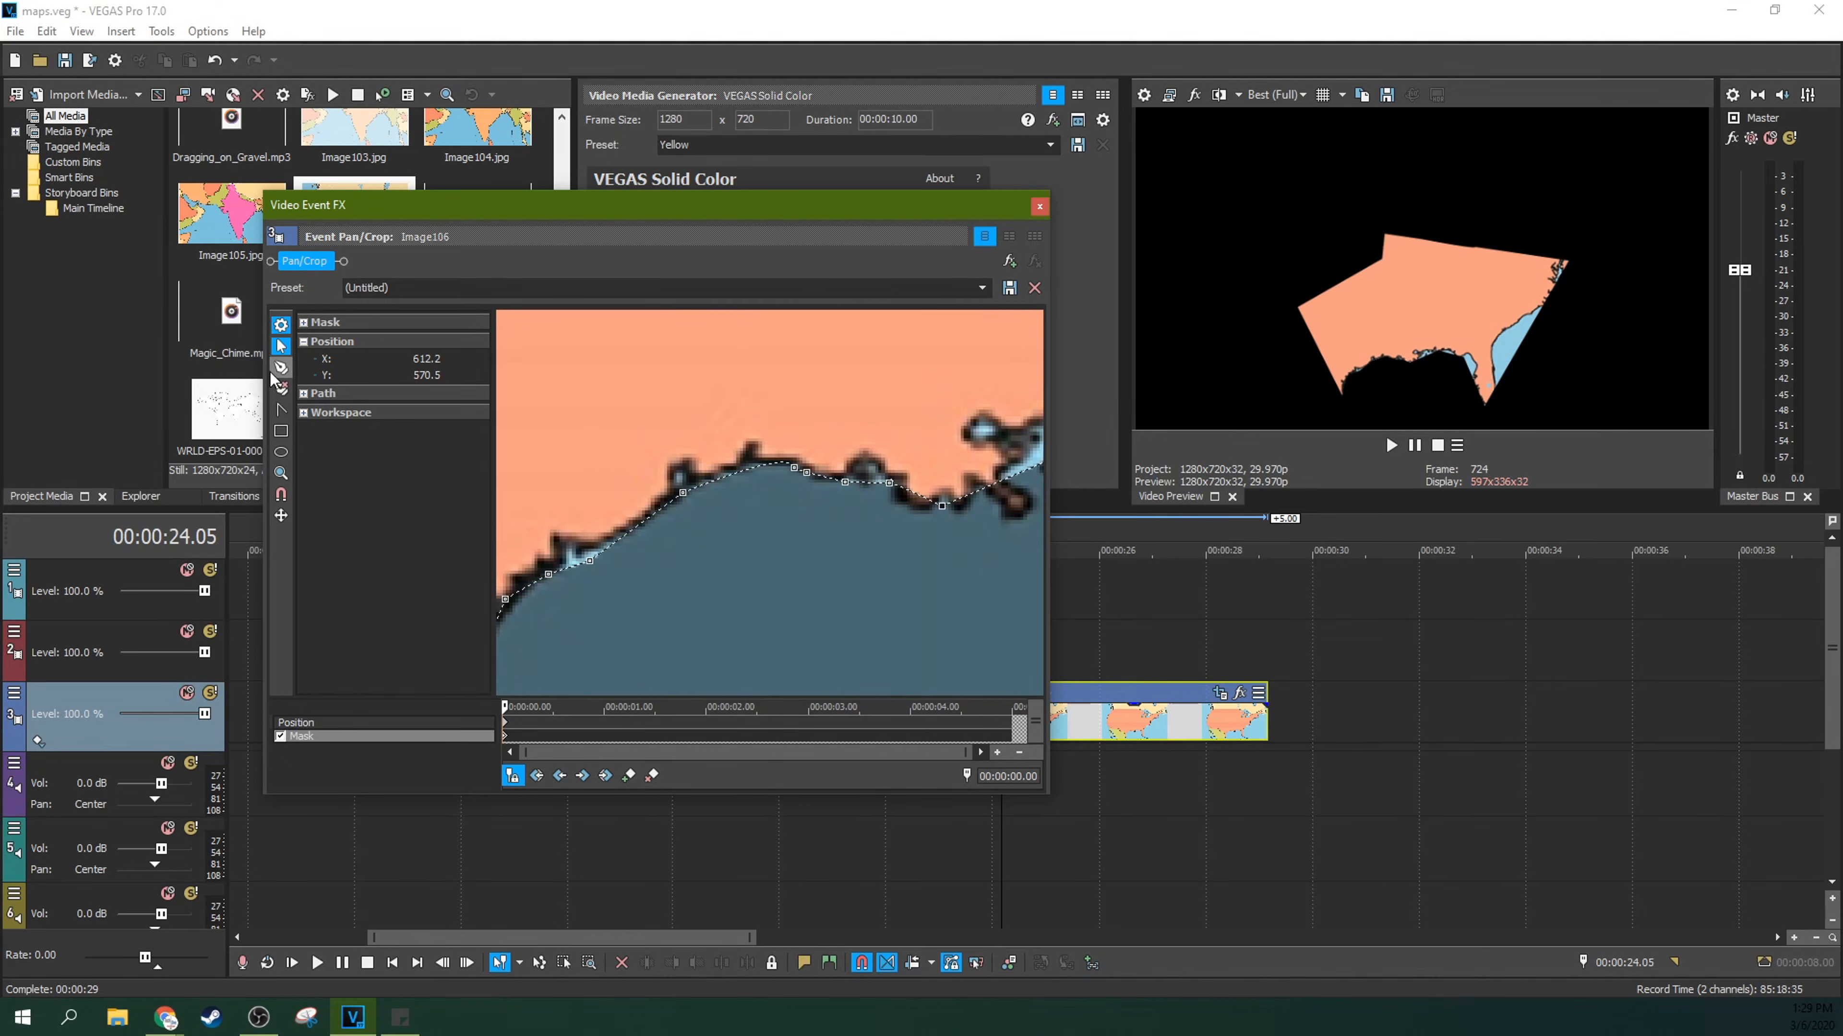
Step: Curve the mask around the Louisiana coast's dip with split tangents and move its anchor points onto the shoreline
left_click(279, 411)
left_click_drag(953, 517, 896, 524)
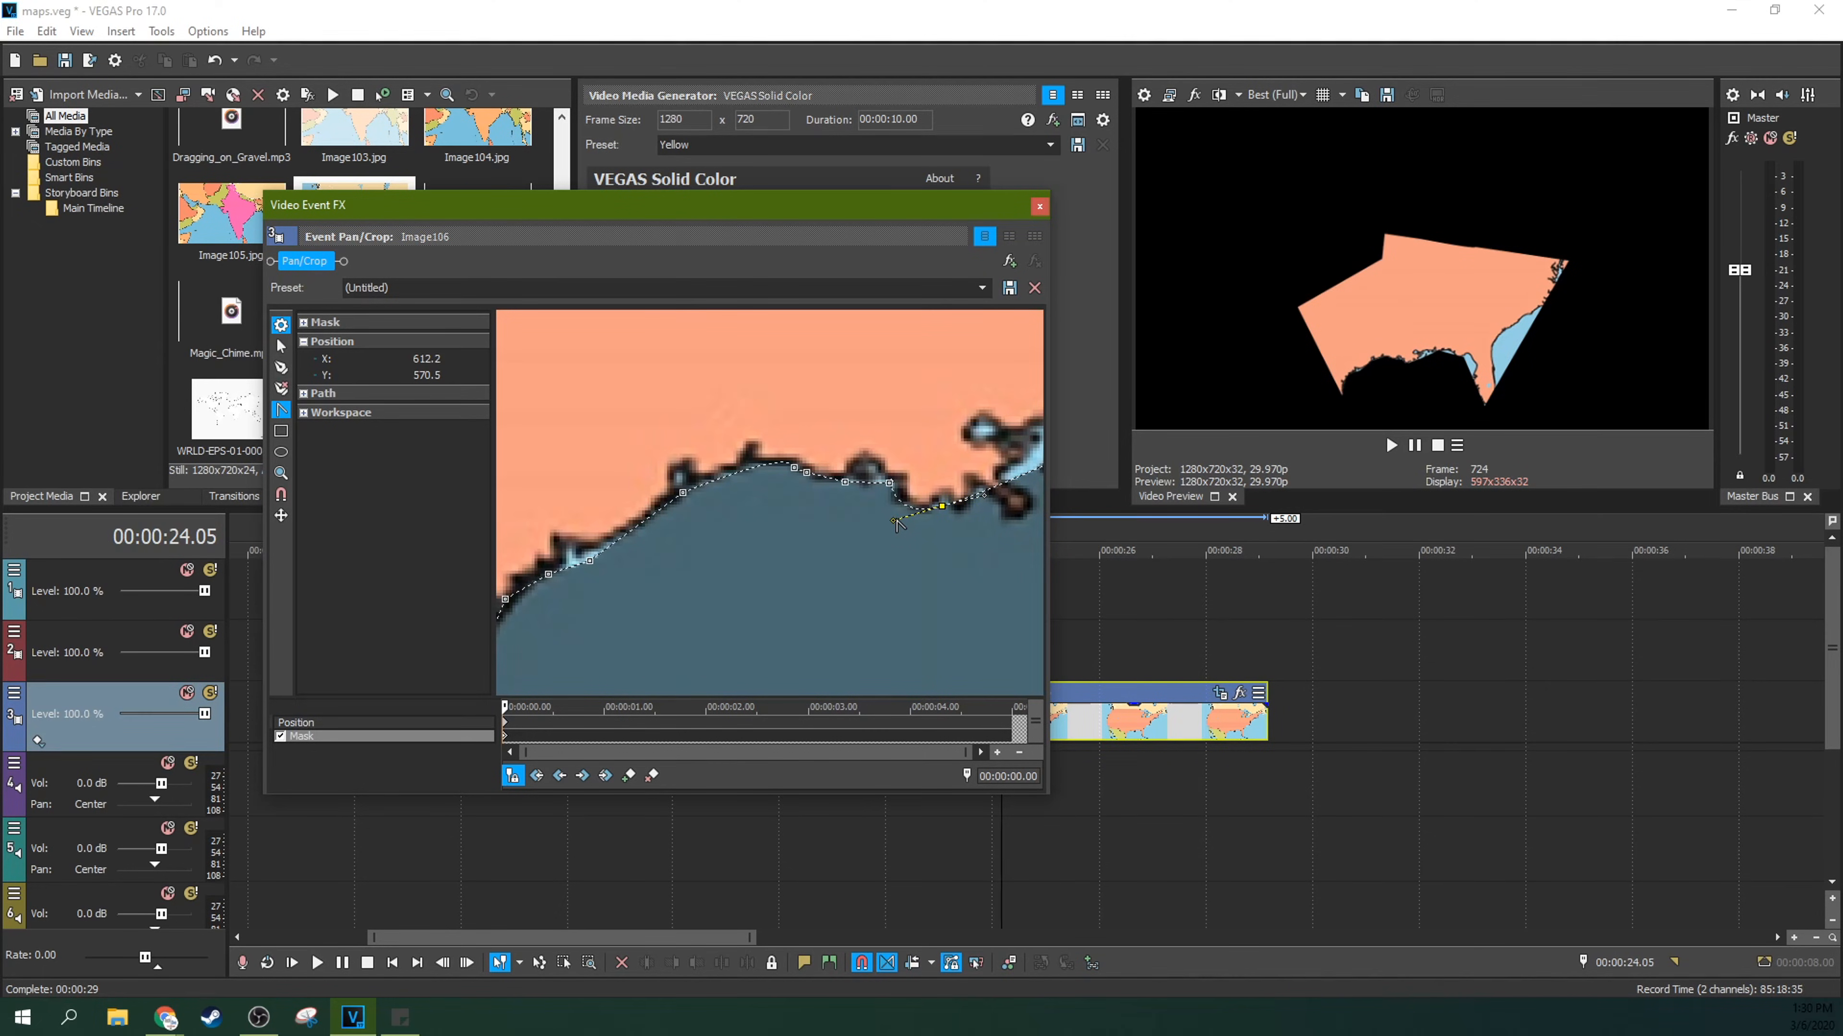
left_click(890, 482)
left_click_drag(896, 526, 900, 540)
left_click(281, 347)
left_click(883, 484)
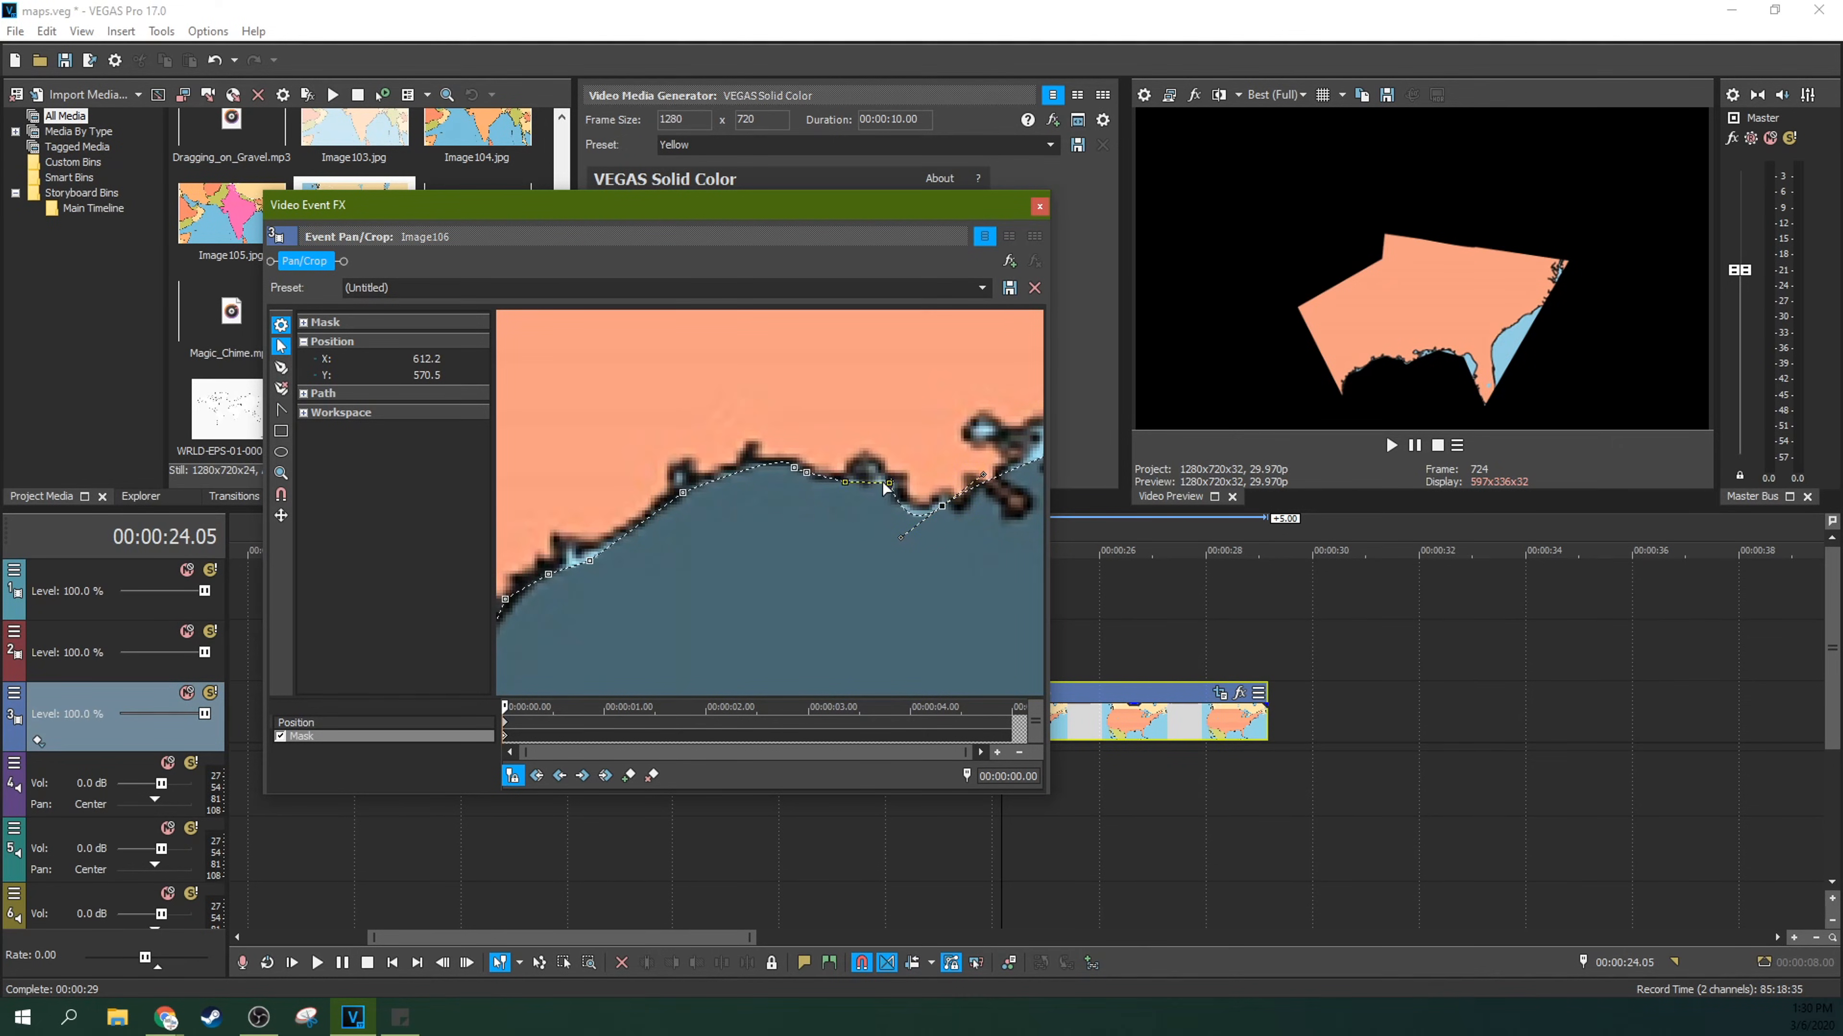
left_click_drag(891, 484, 947, 507)
left_click(942, 506)
left_click(891, 478)
mouse_move(891, 479)
left_mouse_down()
mouse_move(841, 480)
mouse_move(870, 472)
left_mouse_up()
Step: Add two anchor points along the upper Texas coast and fit them, with their neighbouring points, to the inlets of the coastline
scroll(834, 530, "down", 5)
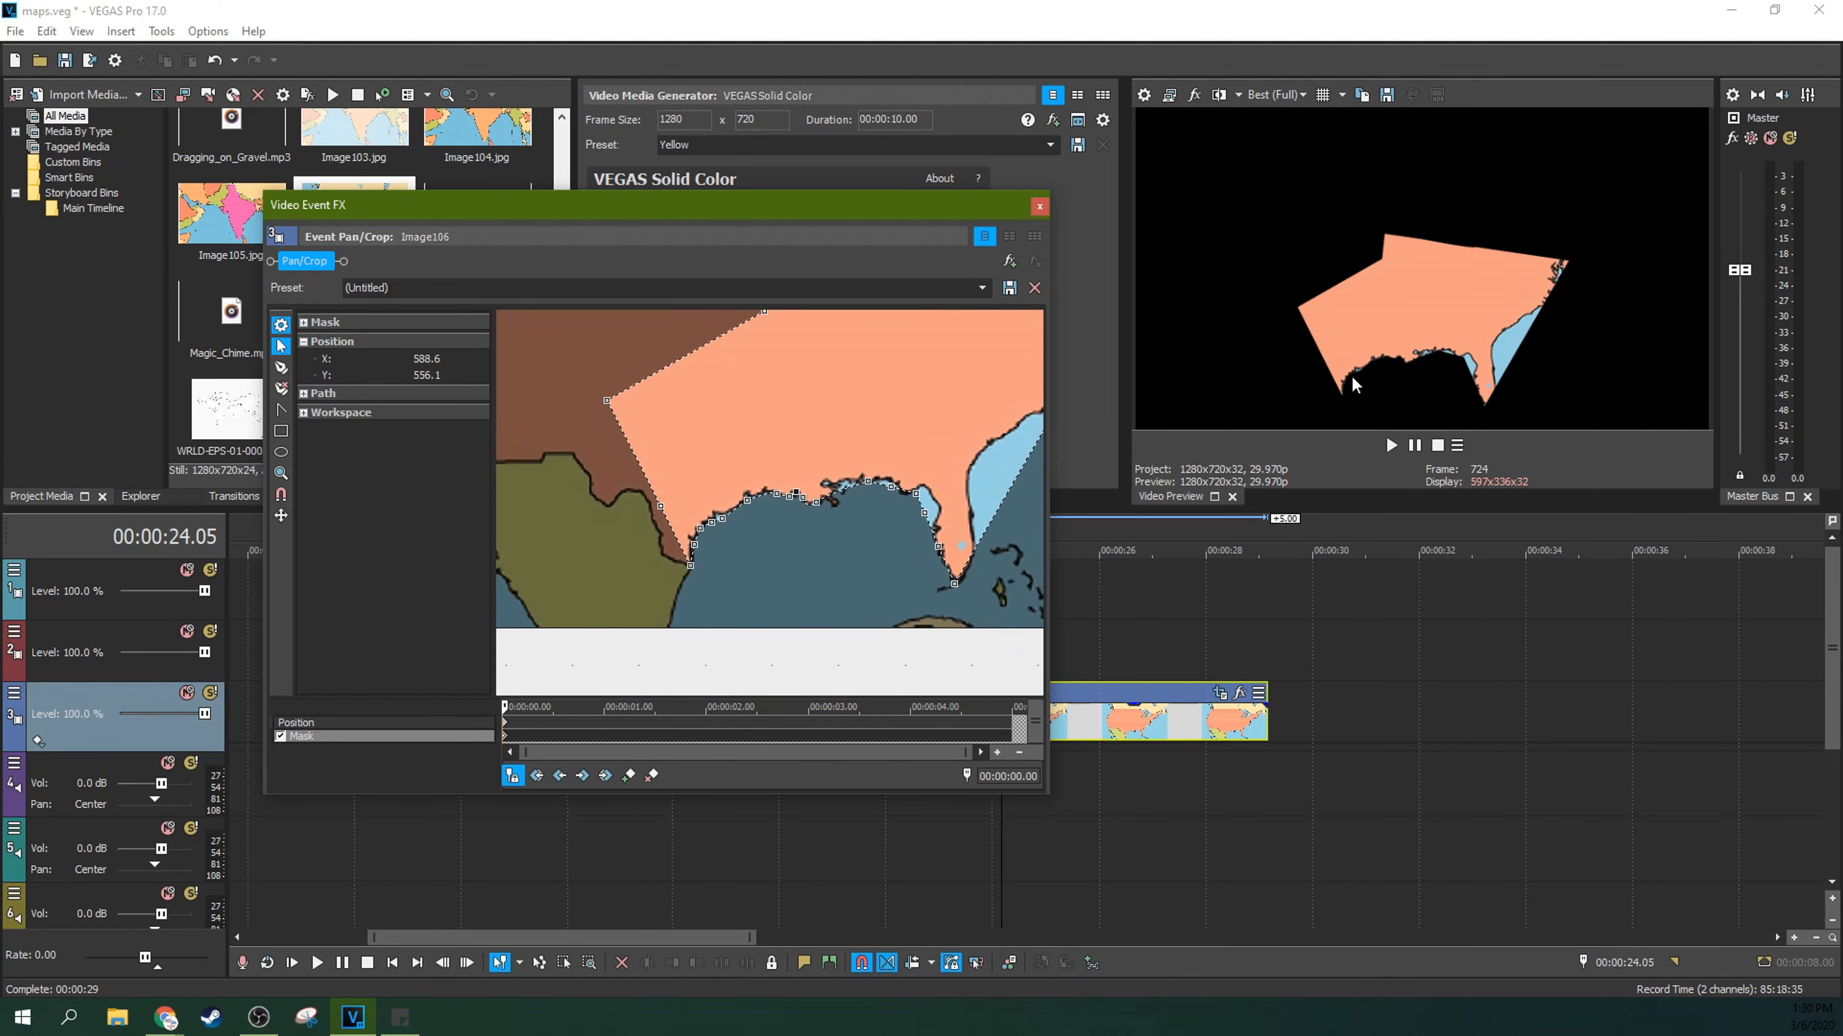
scroll(730, 521, "up", 4)
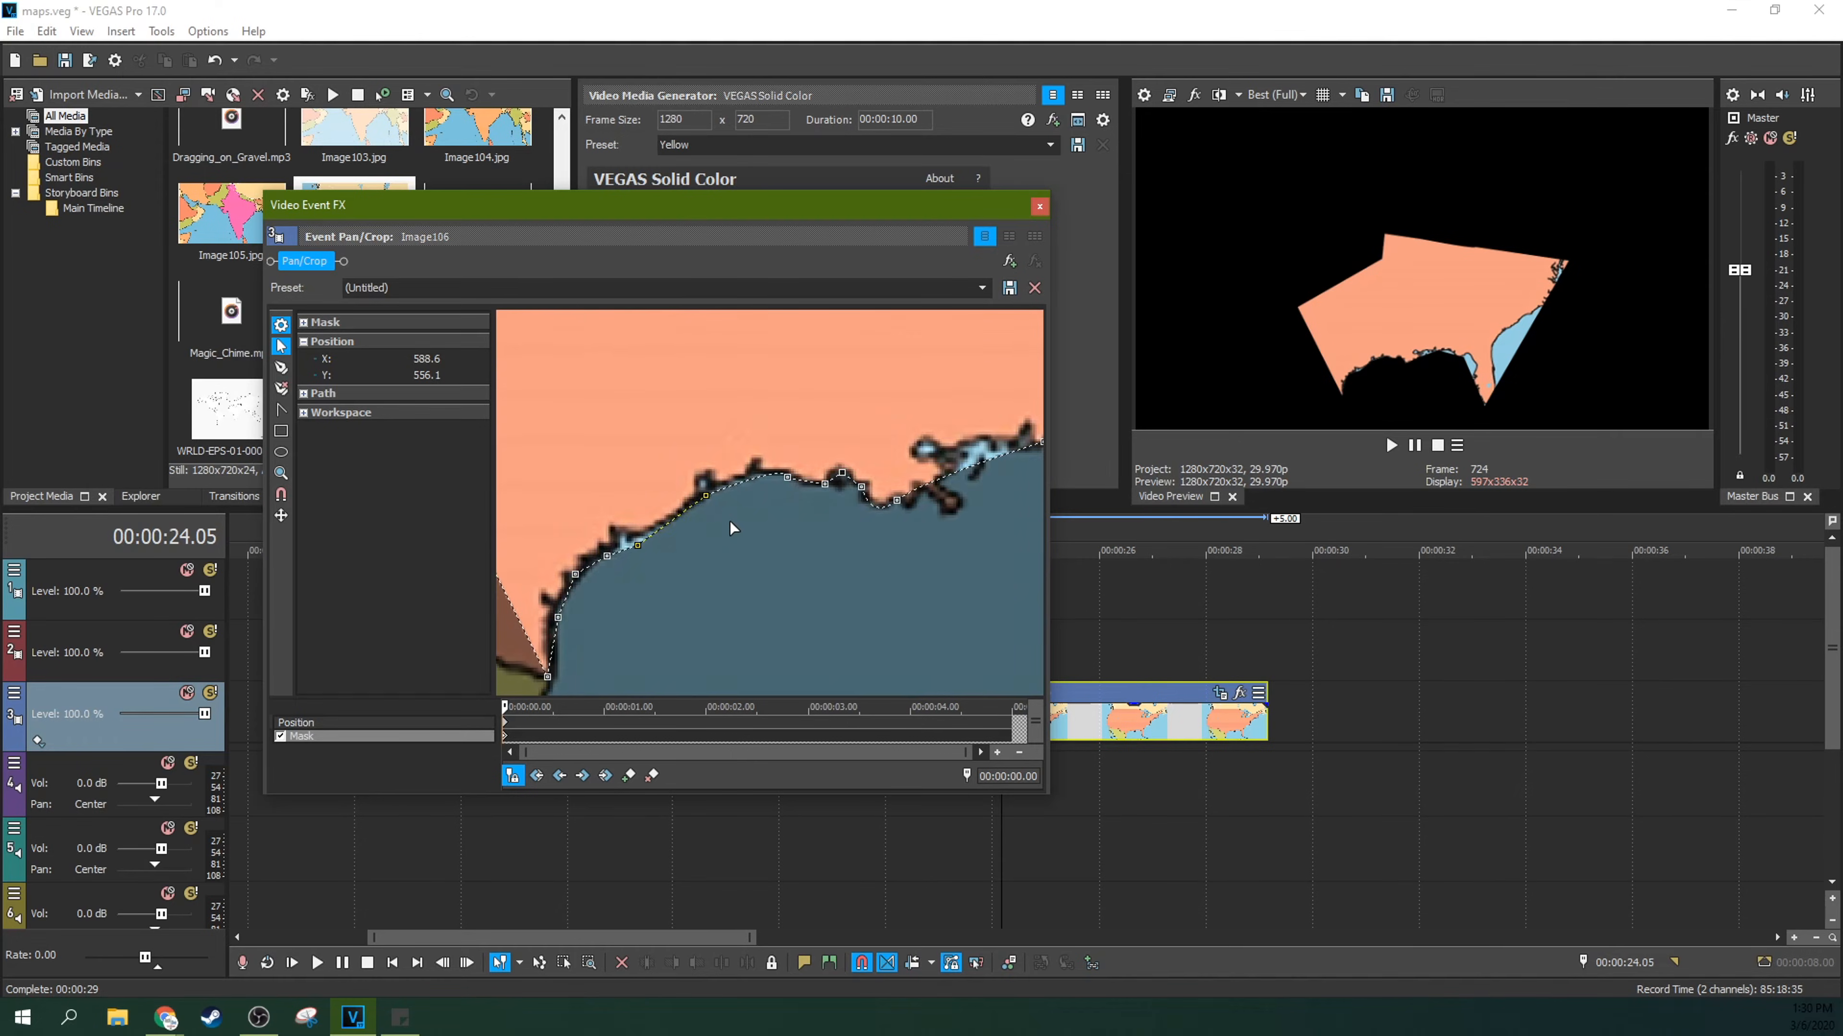
scroll(730, 522, "up", 5)
left_click_drag(670, 577, 640, 561)
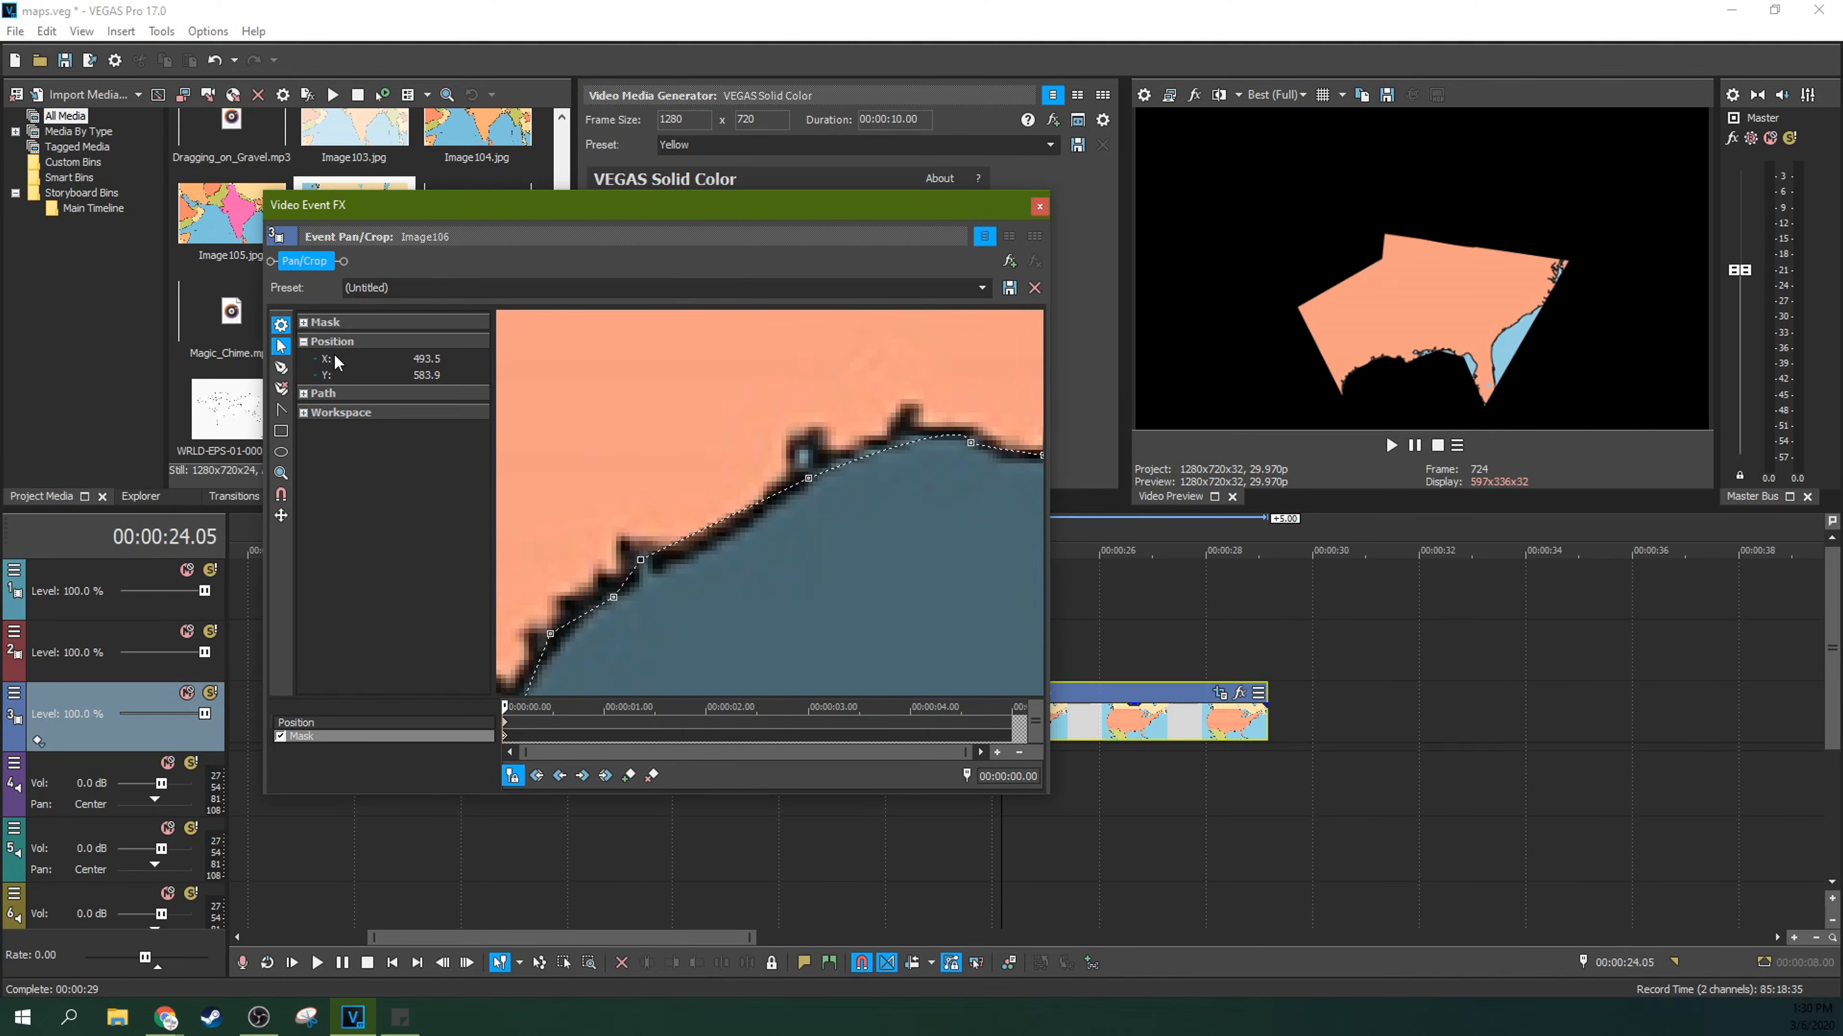
left_click(282, 368)
left_click(656, 554)
left_click(795, 485)
left_click(281, 346)
left_click_drag(656, 554, 661, 567)
mouse_move(796, 487)
left_mouse_down()
mouse_move(782, 501)
mouse_move(808, 463)
left_mouse_up()
left_click(809, 476)
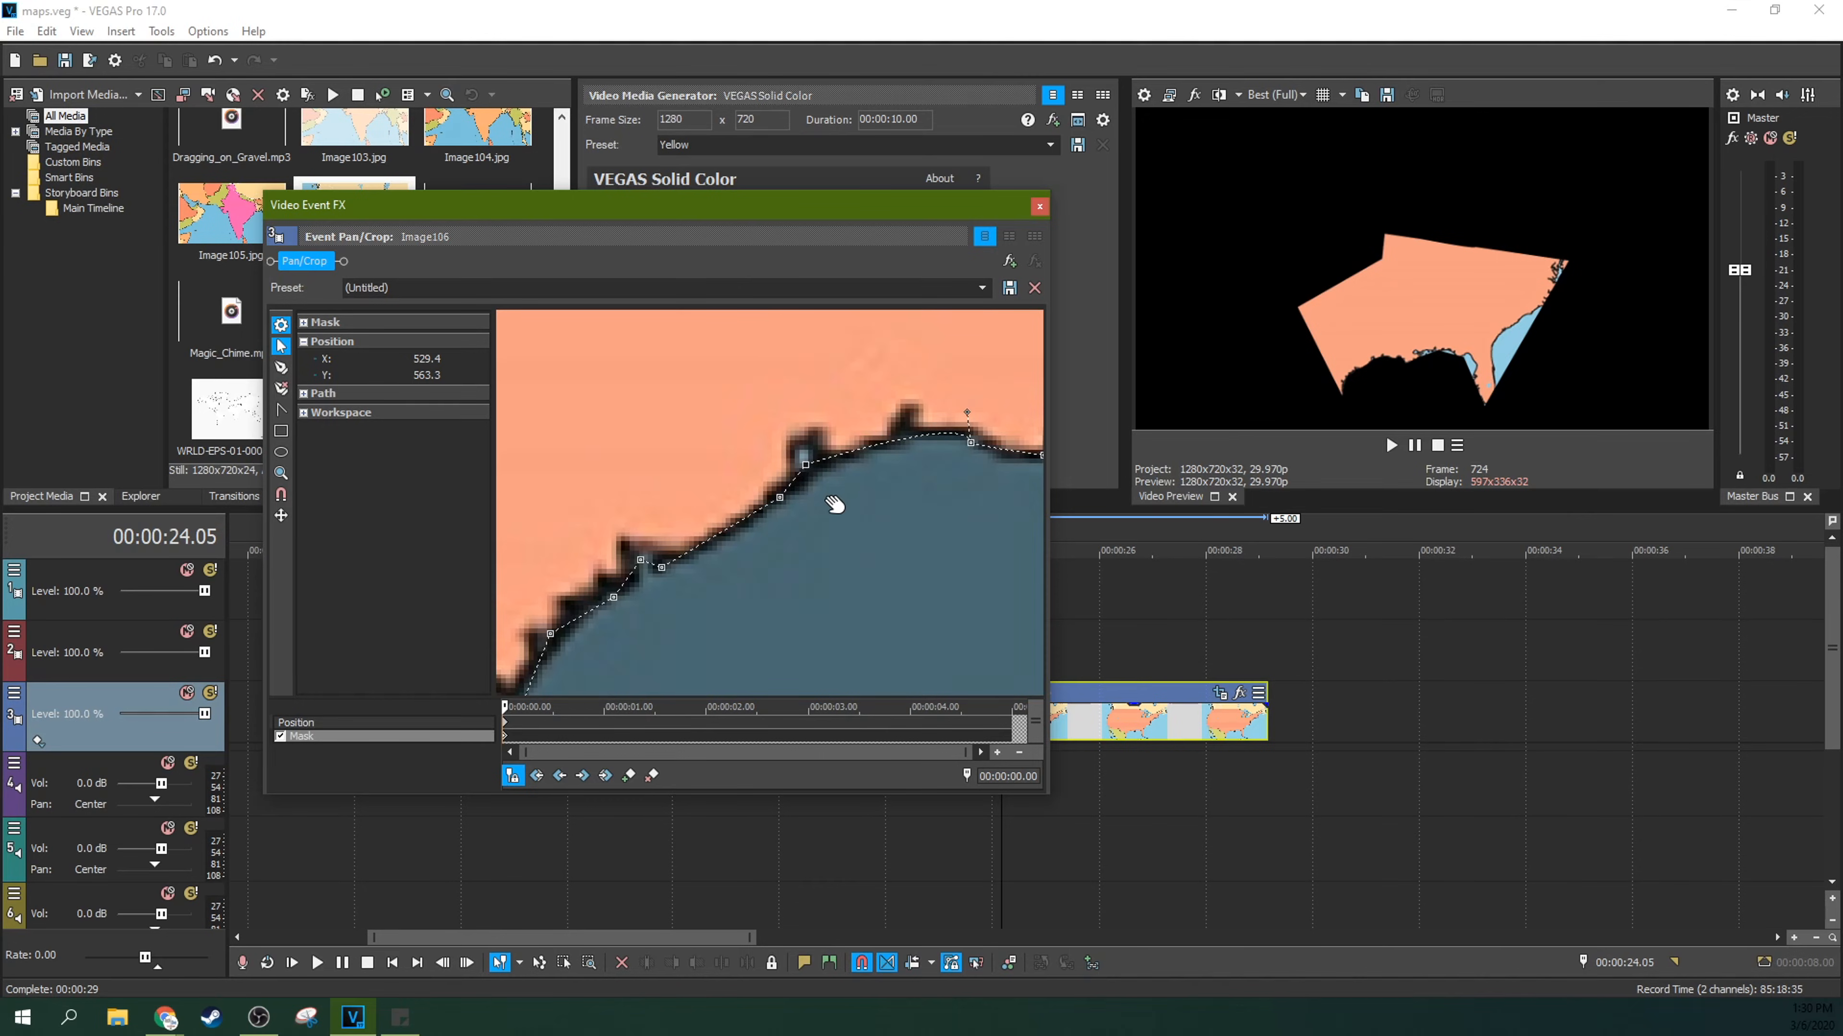
Step: Pull the mask's western and northern anchor points inward over the central and southeastern United States
scroll(852, 519, "down", 5)
scroll(852, 519, "down", 4)
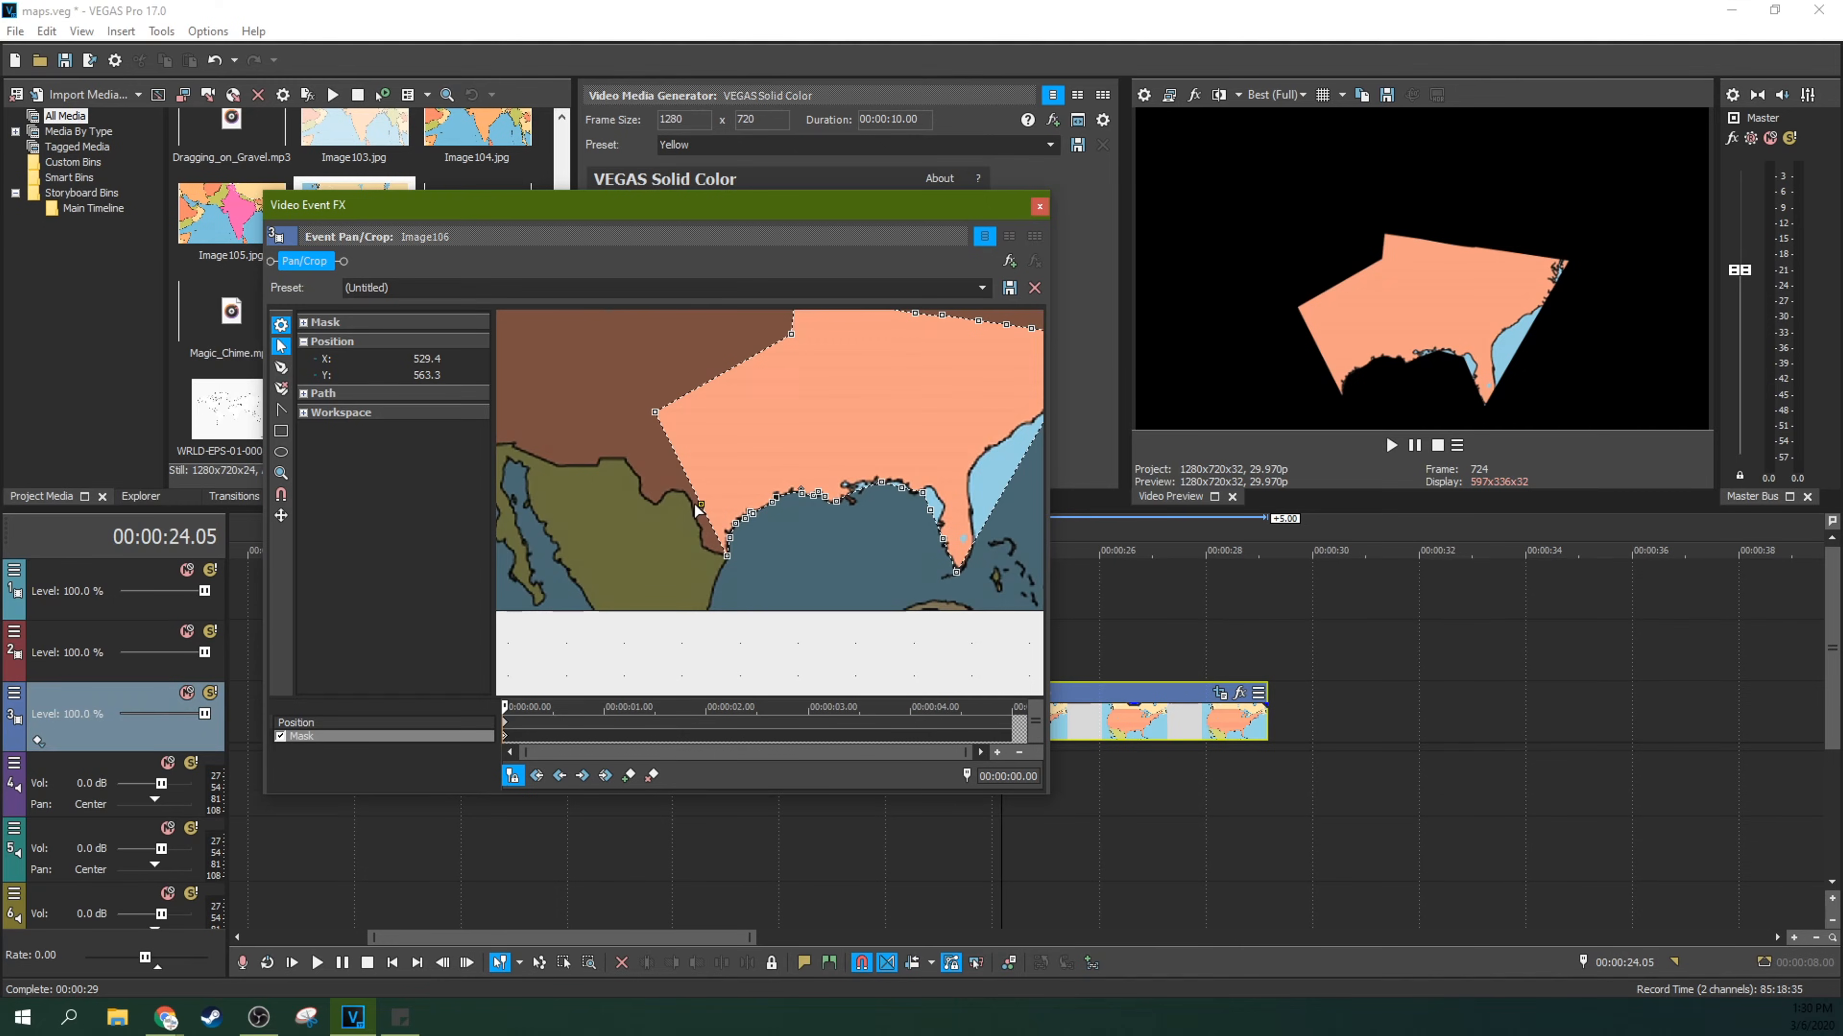
left_click_drag(703, 502, 747, 392)
left_click_drag(791, 334, 906, 443)
scroll(888, 364, "down", 3)
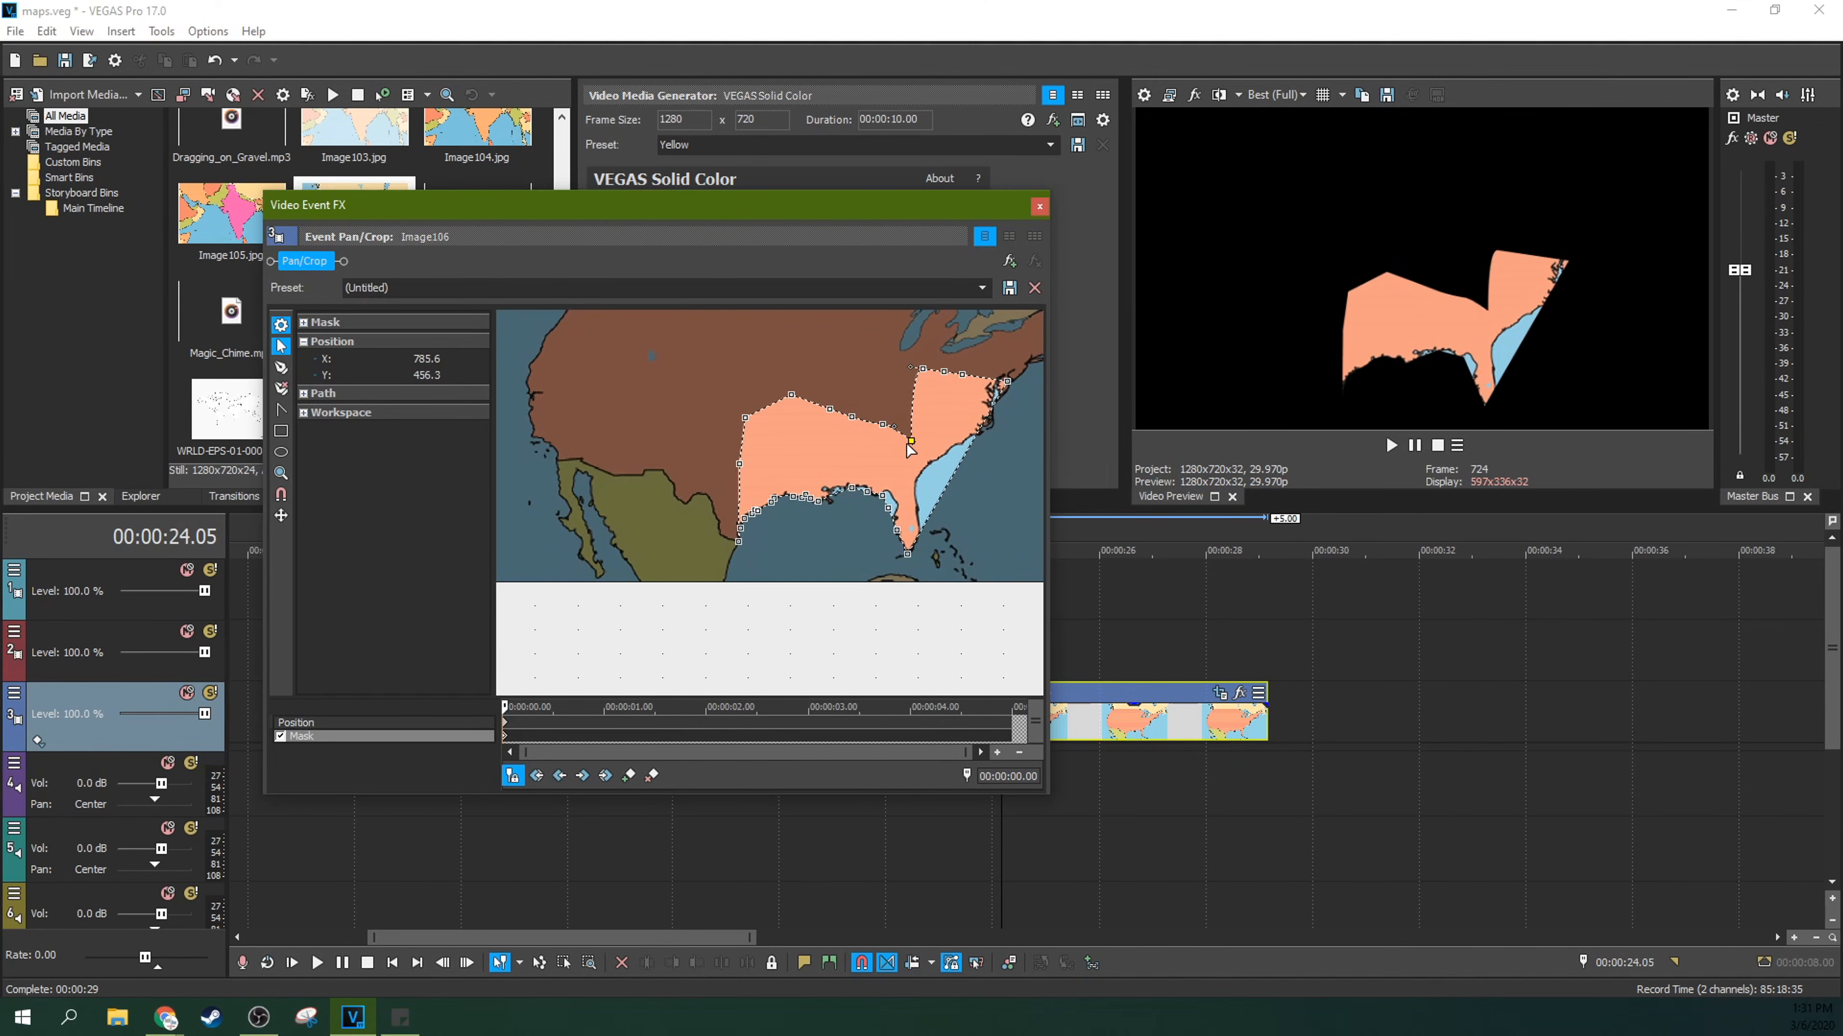
Step: Move the mask's northeastern anchor points down onto the Atlantic coast between the Carolinas and Florida
left_click_drag(922, 377, 917, 450)
left_click(947, 382)
left_click_drag(948, 382, 923, 466)
left_click_drag(962, 375, 917, 479)
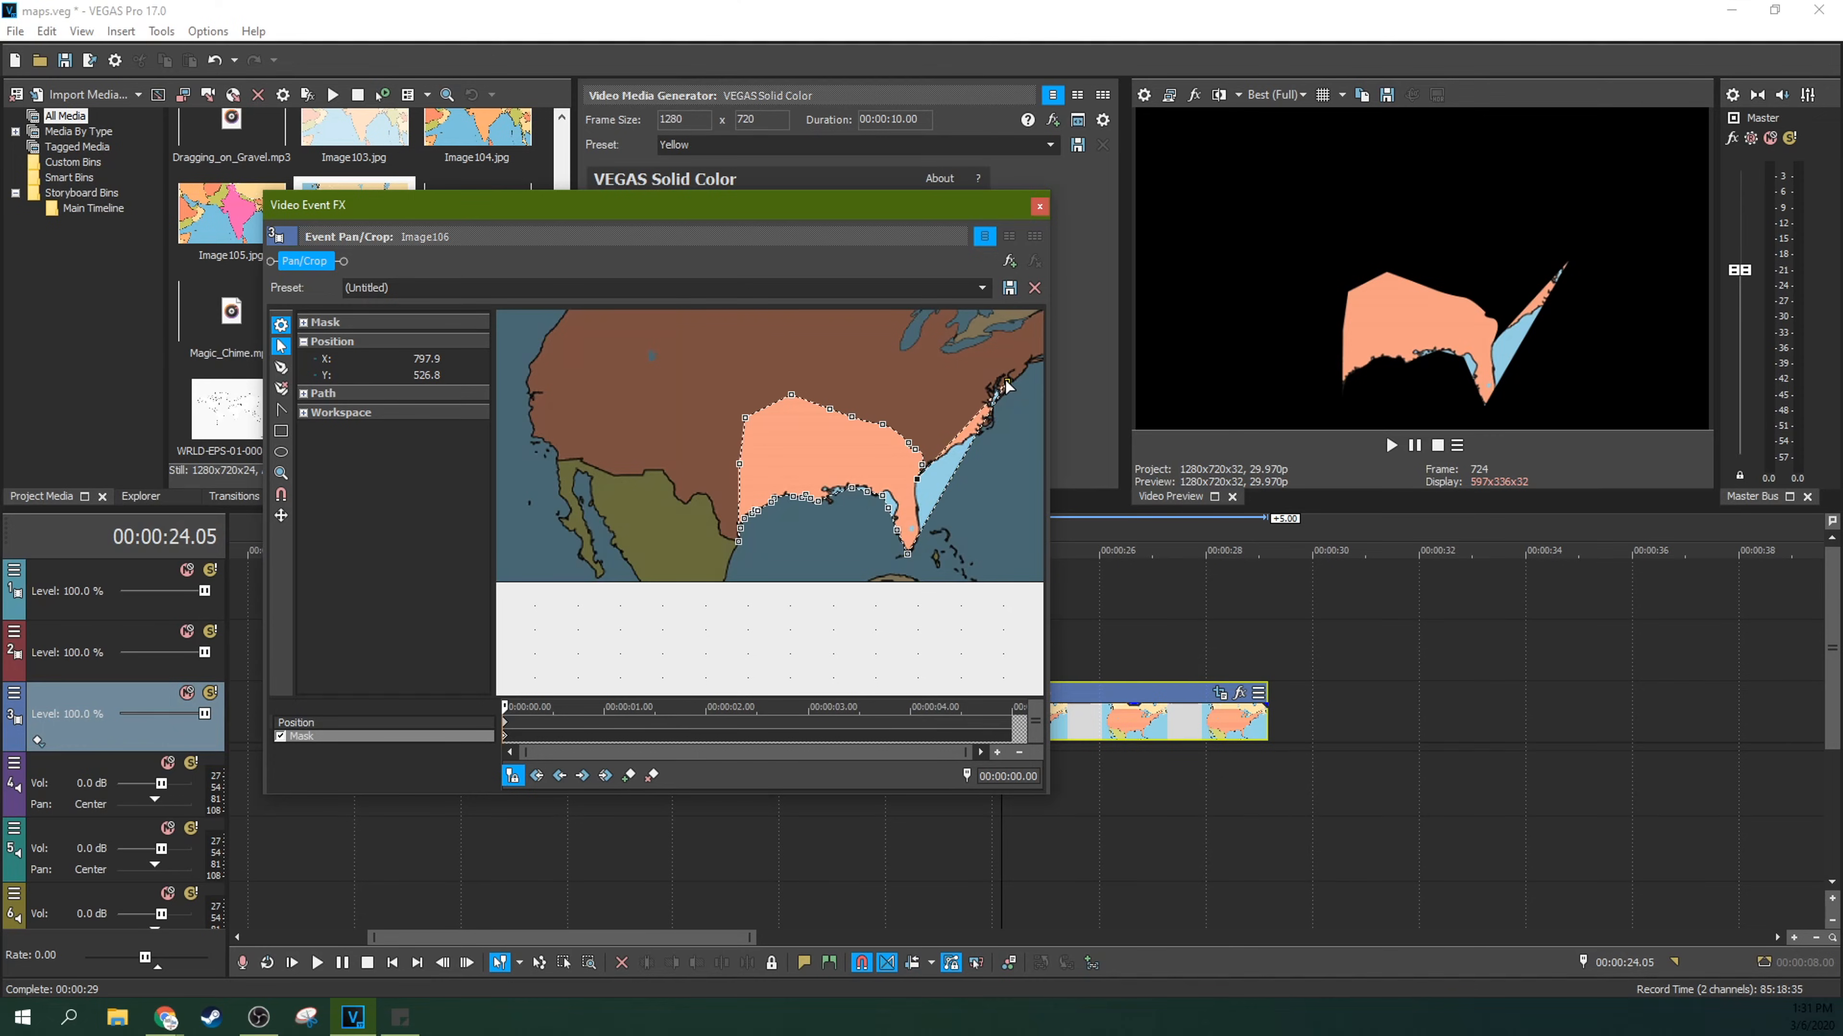
left_click_drag(1005, 381, 916, 498)
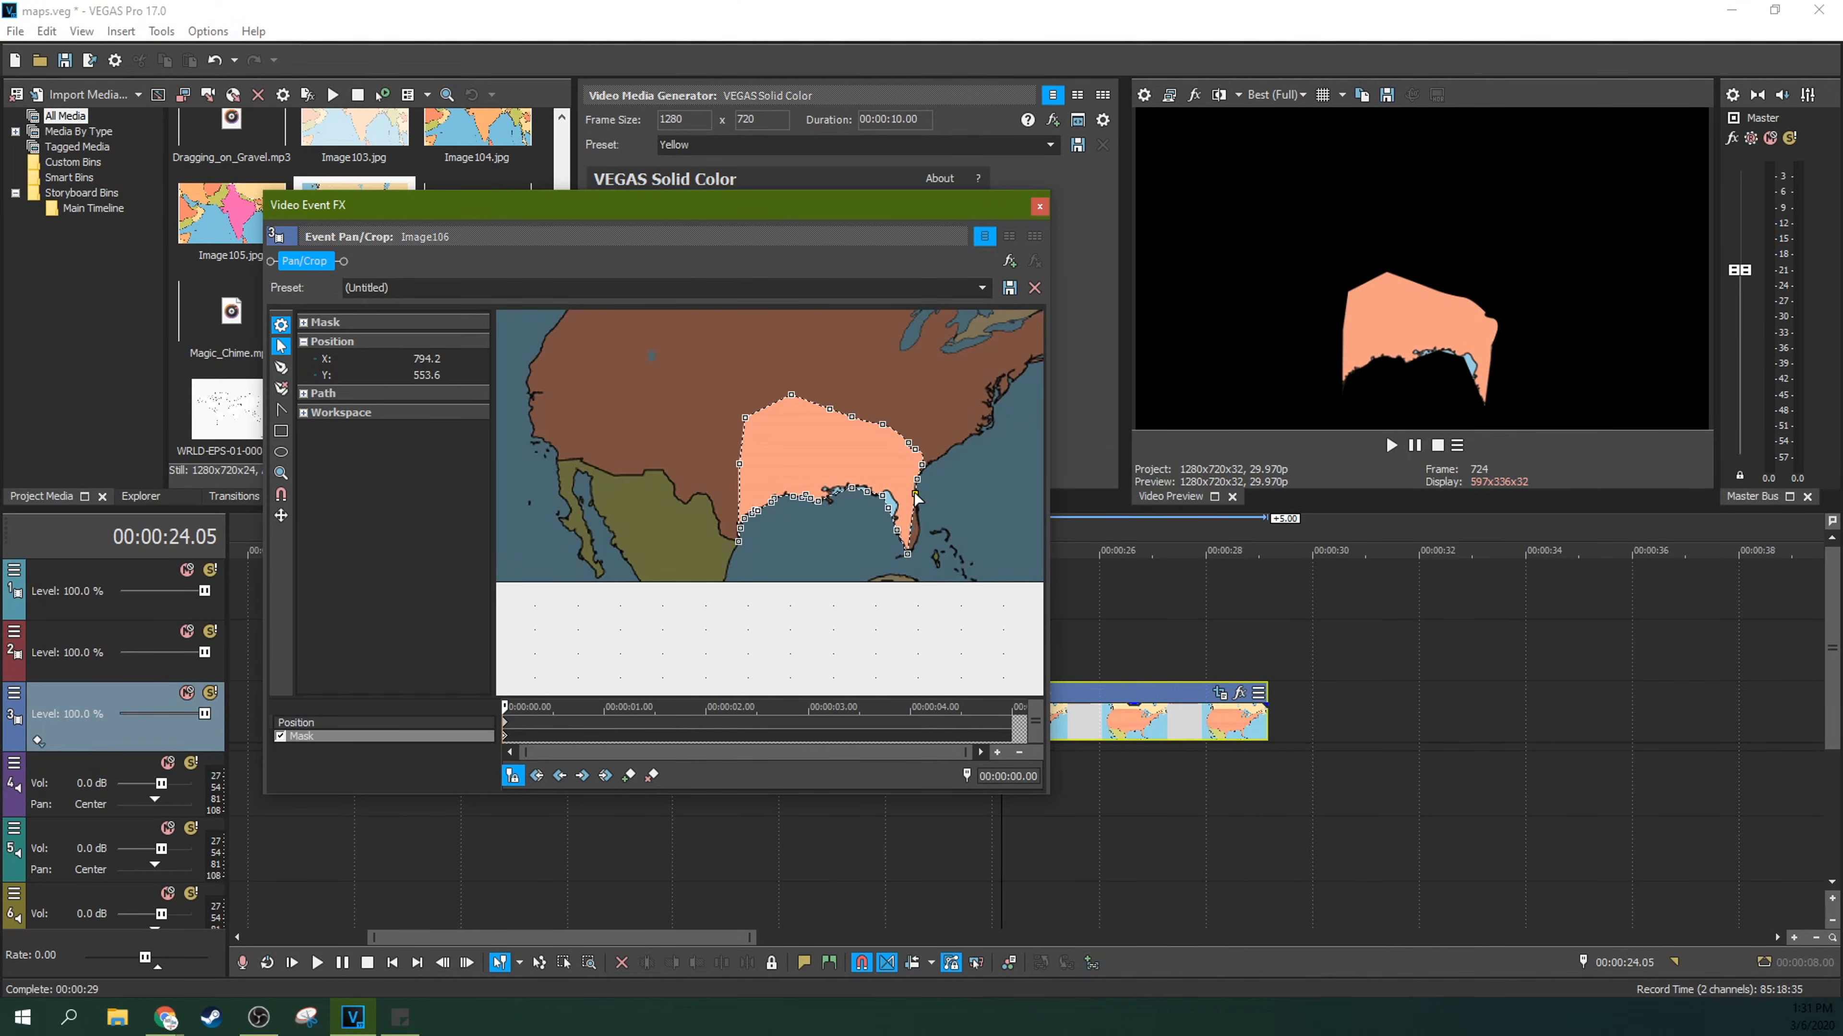
Step: Fit the remaining mask anchor points to Florida's coasts and the Gulf coast so no water is left inside the mask
left_click_drag(914, 530, 912, 485)
left_click_drag(916, 450, 869, 494)
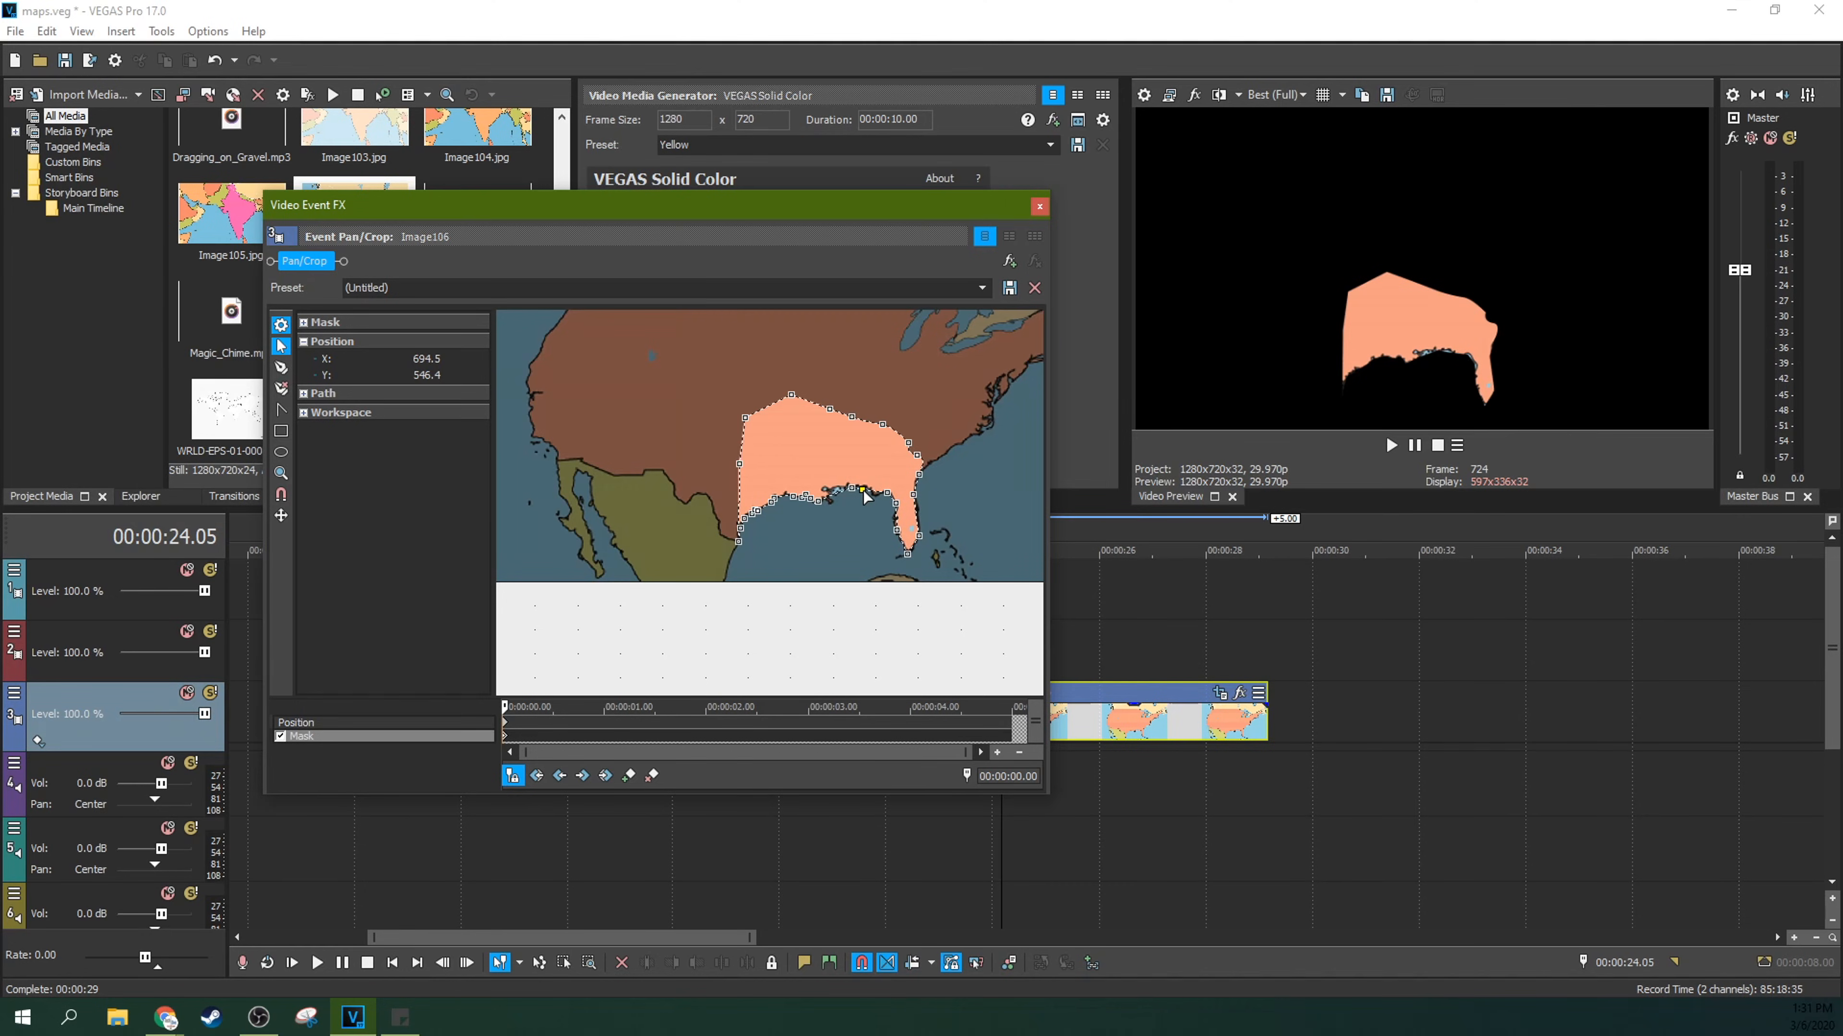
left_click(818, 501)
Step: Copy the first mask keyframe of the Image106 event and close the Pan/Crop window
right_click(506, 748)
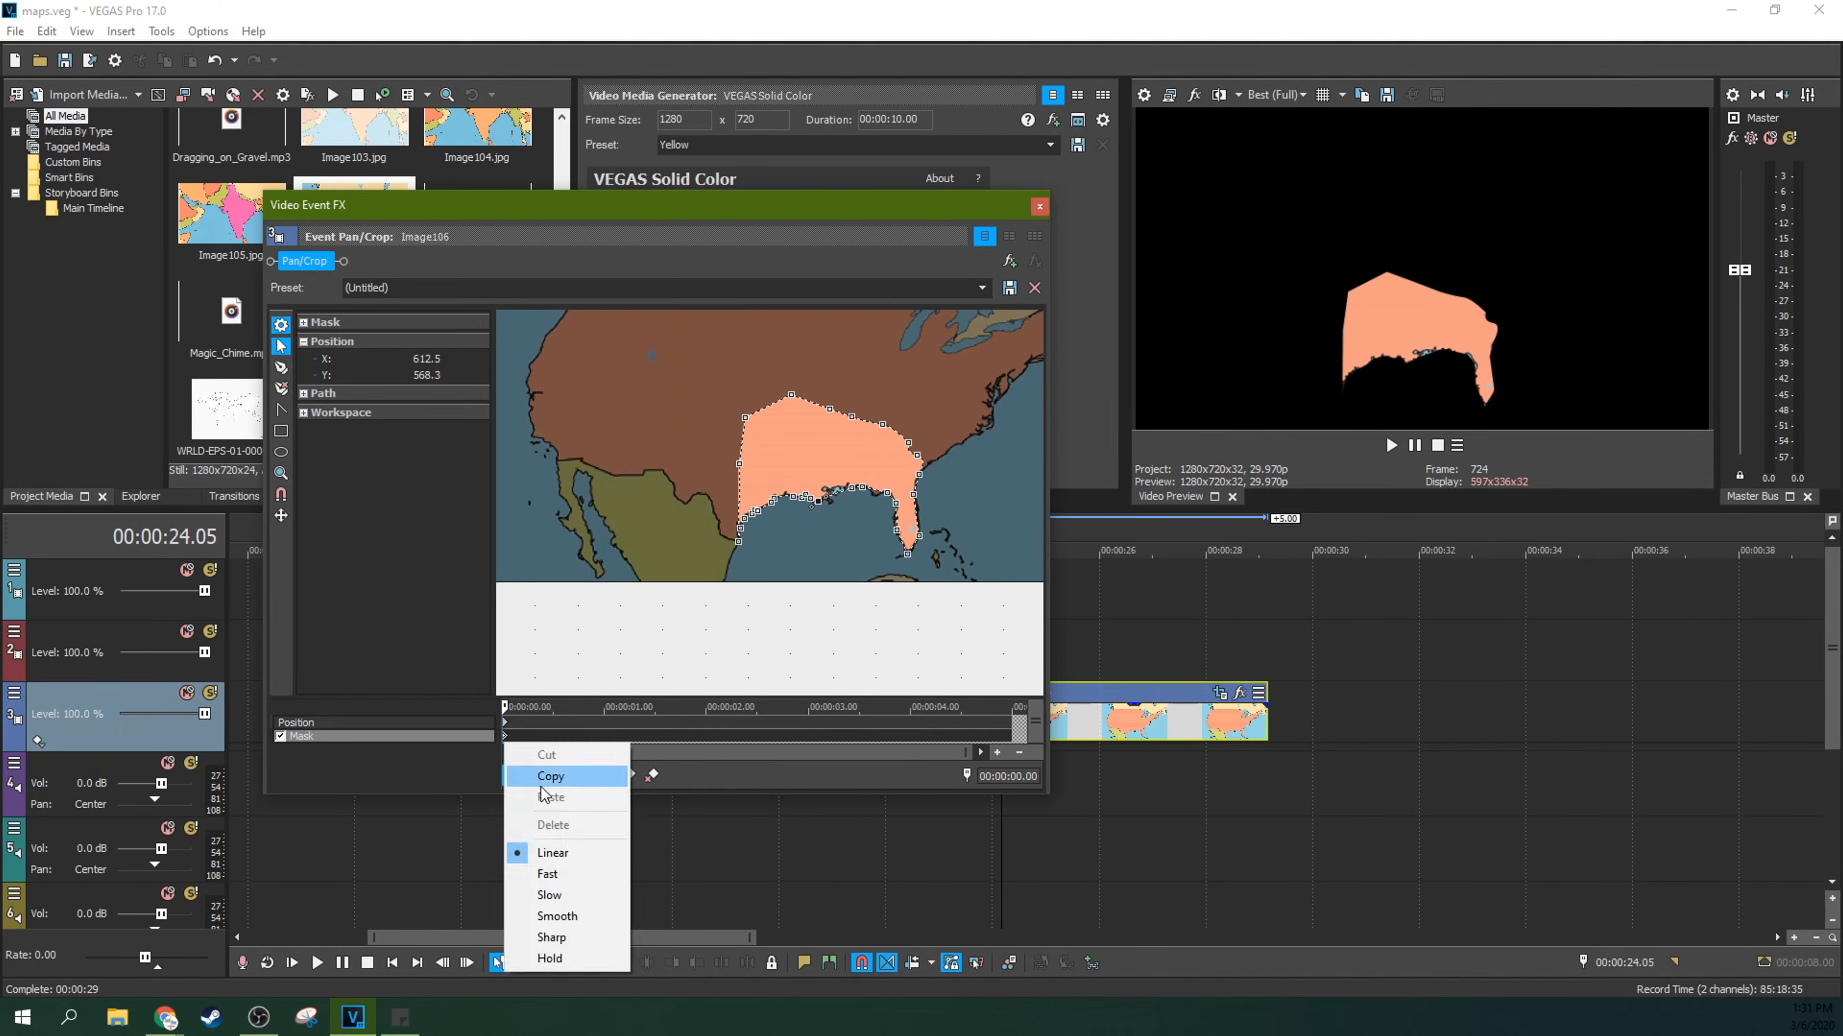
left_click(564, 779)
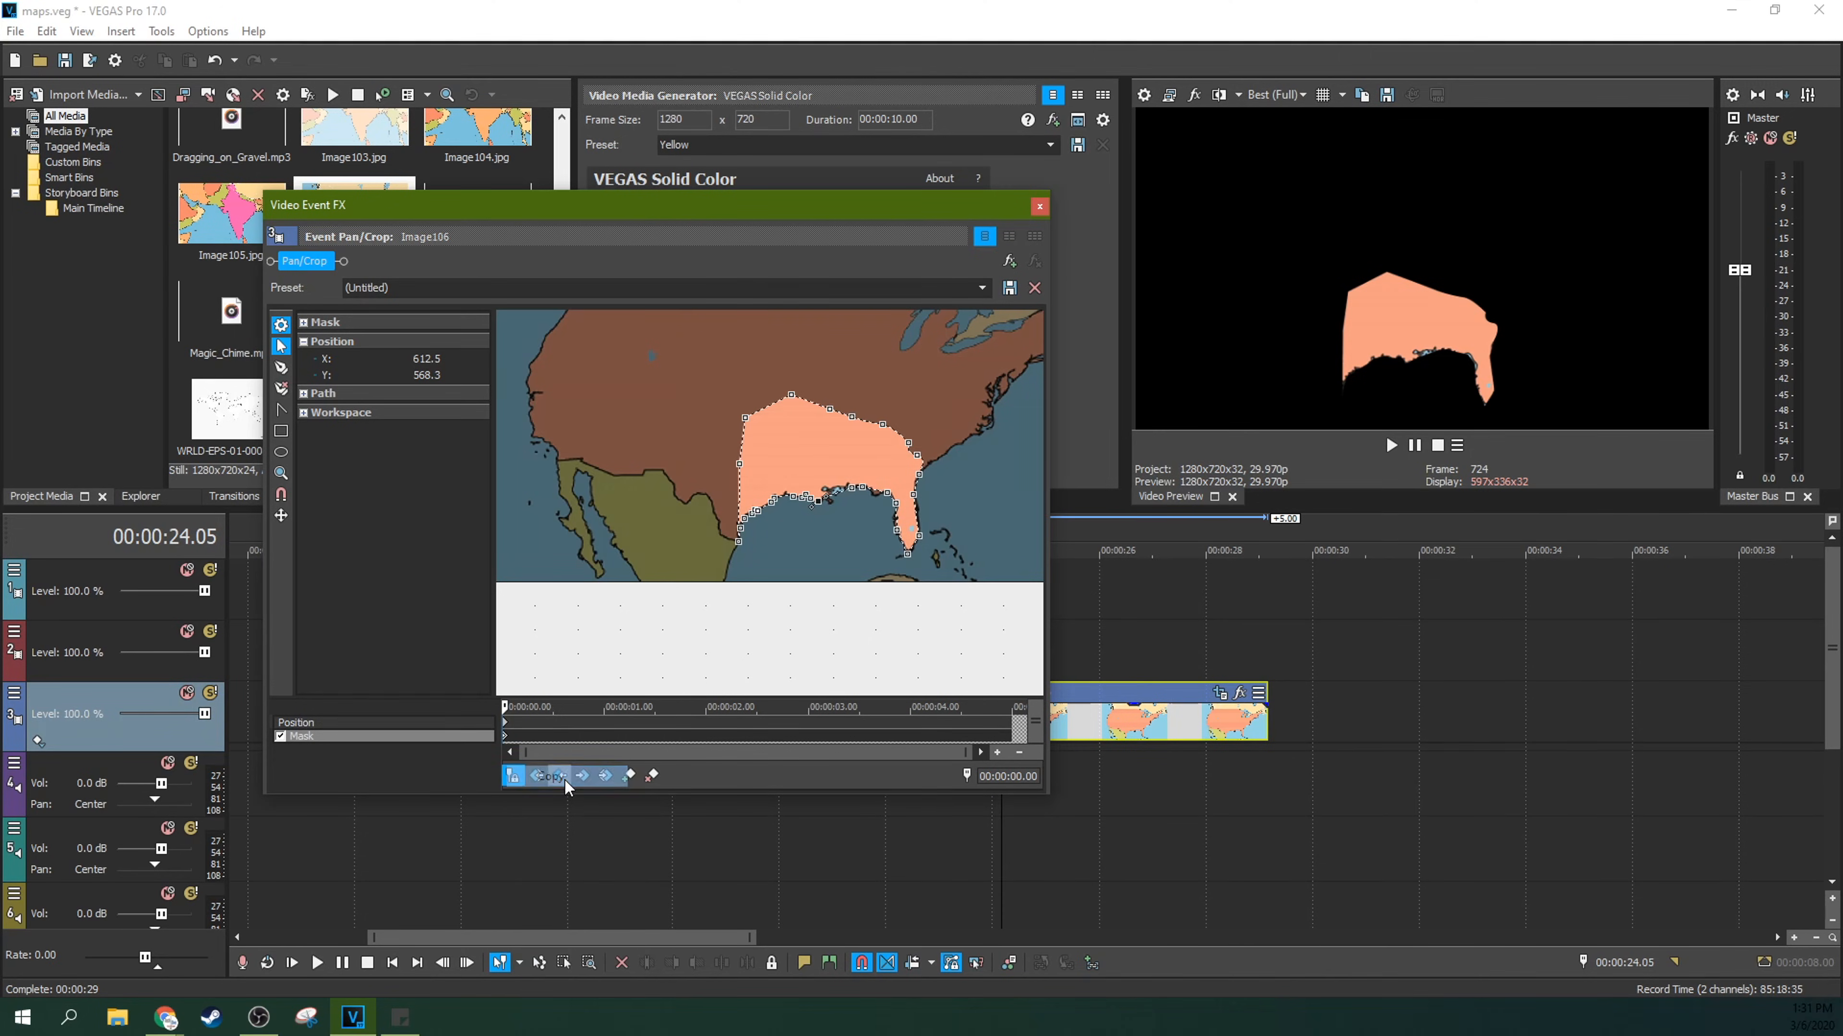
left_click(503, 735)
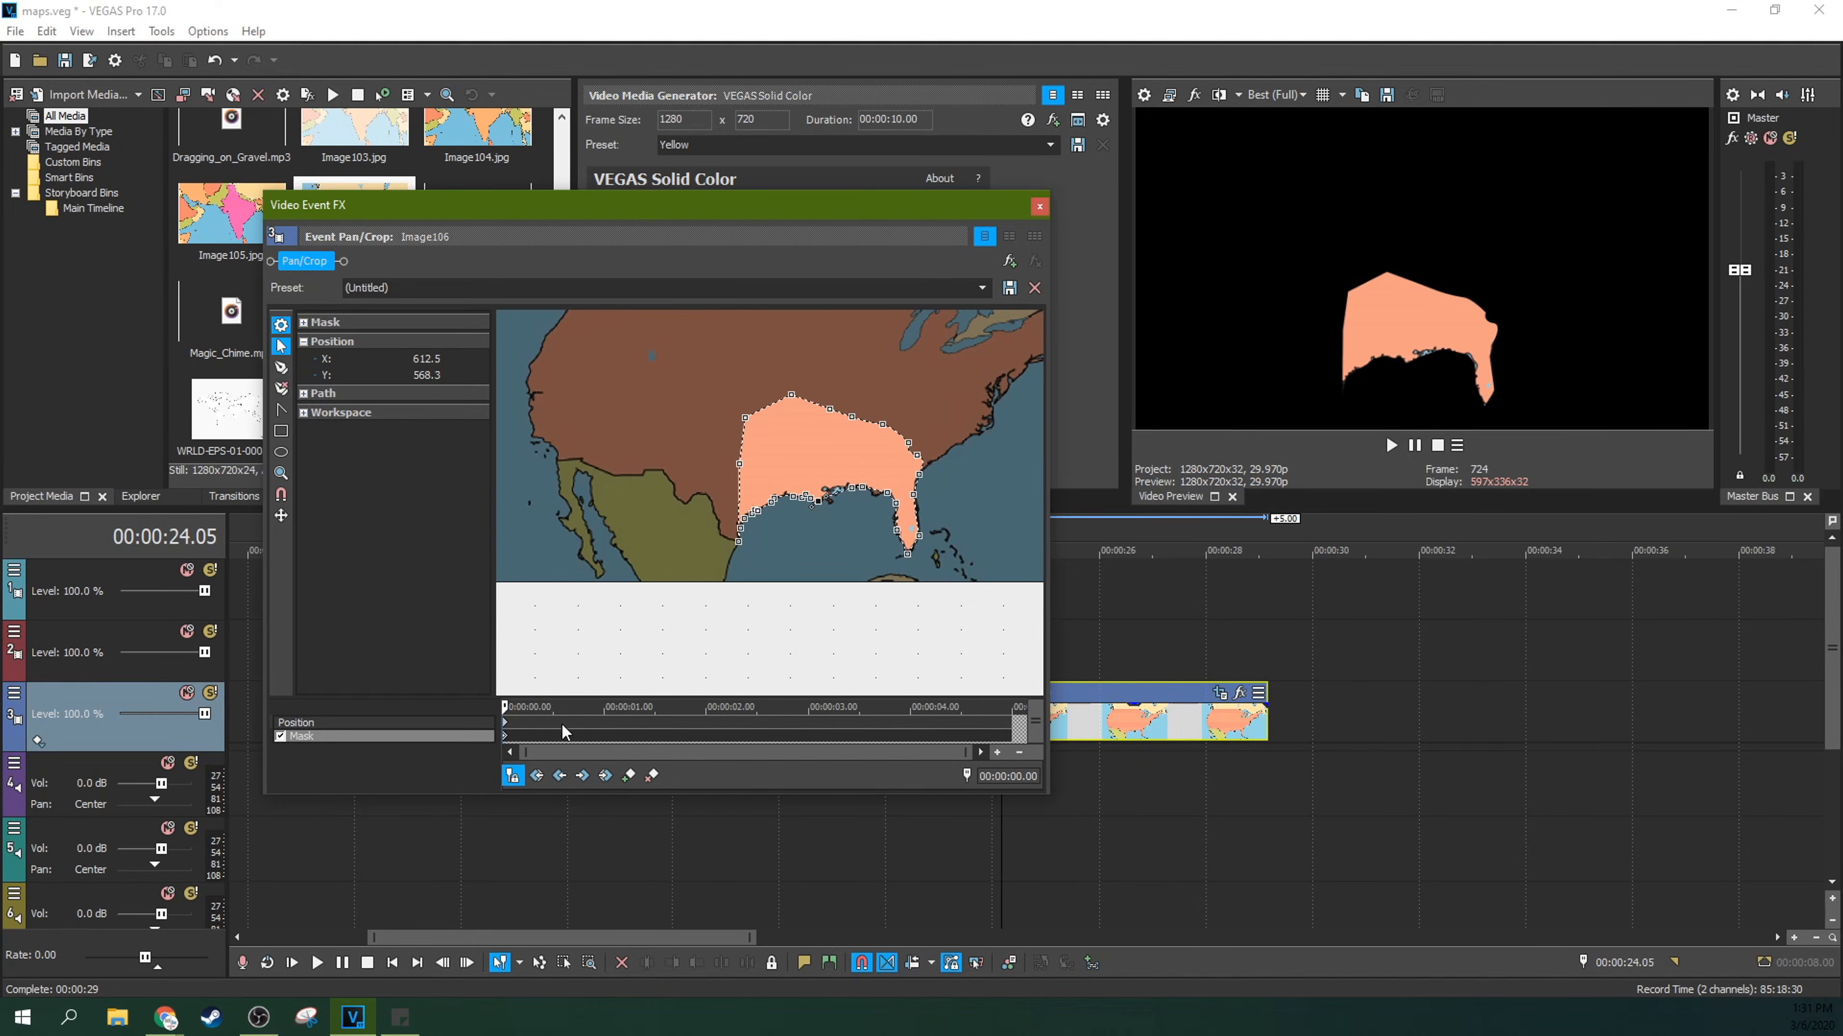
right_click(506, 748)
left_click(538, 777)
left_click(1039, 209)
Step: Place the existing VEGAS Solid Color 15 media on the track above the world map event
left_click(860, 715)
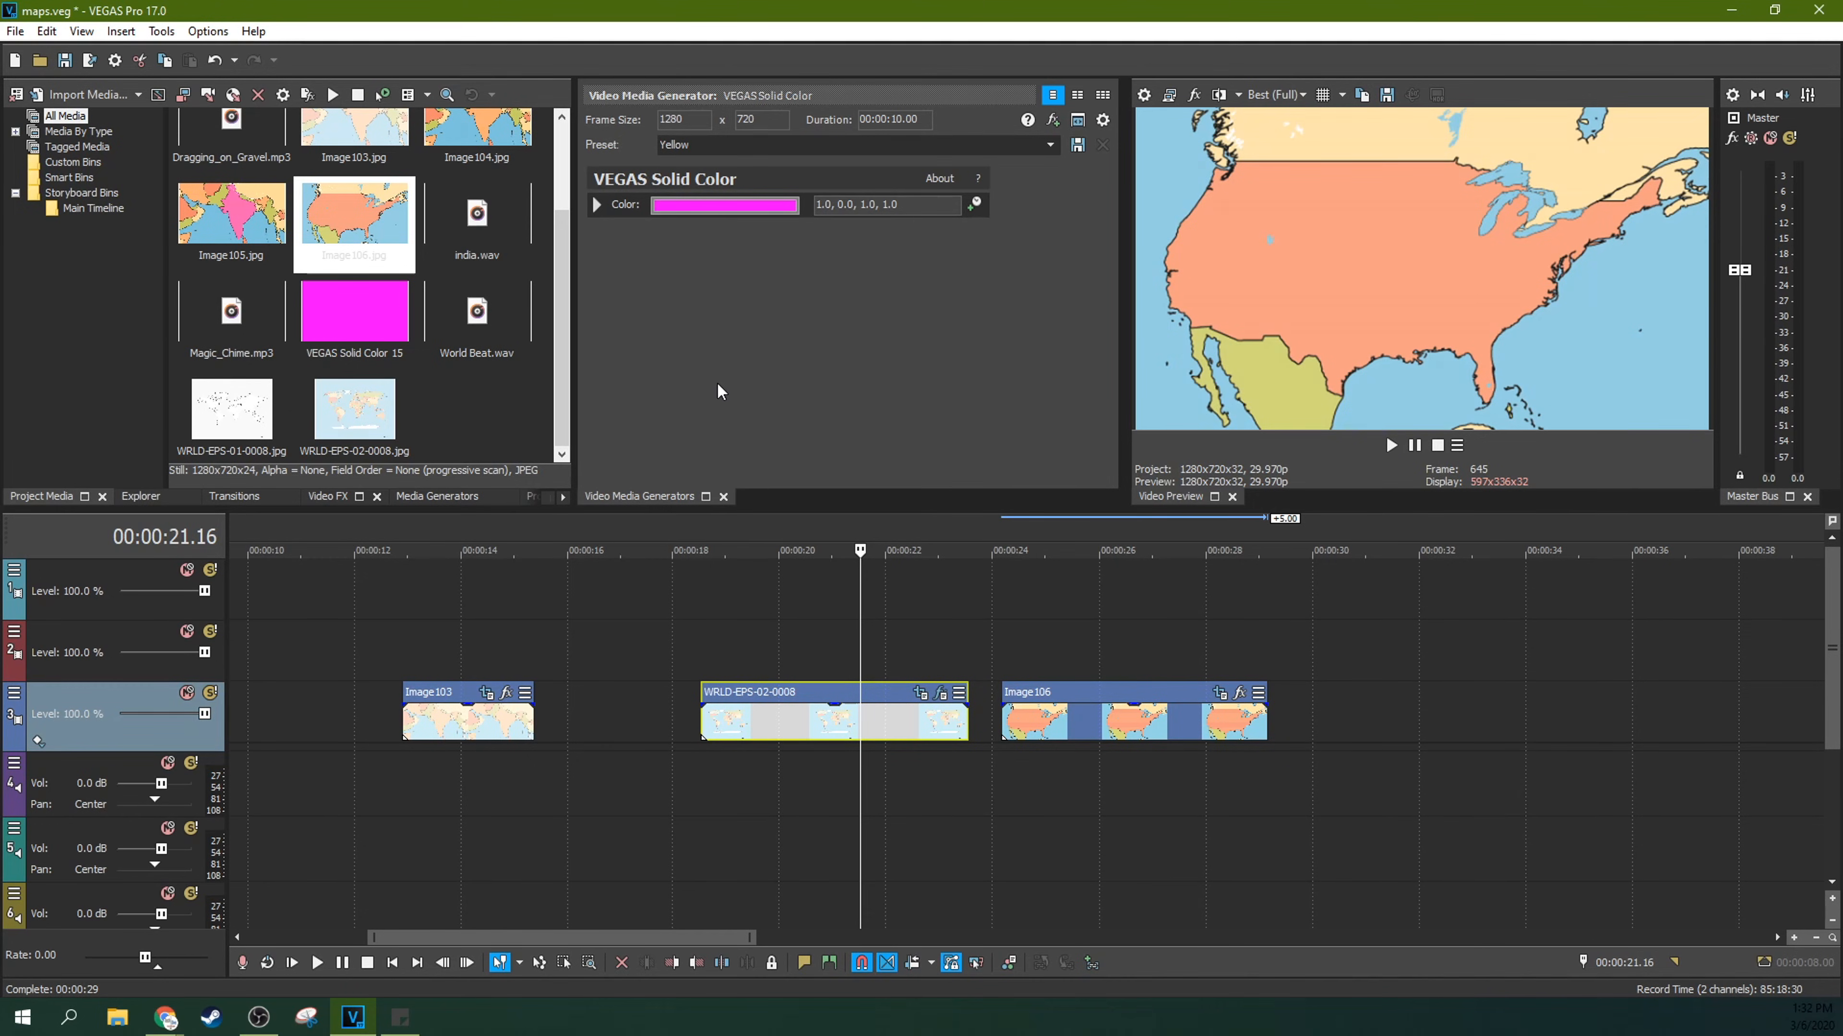
left_click_drag(360, 309, 789, 634)
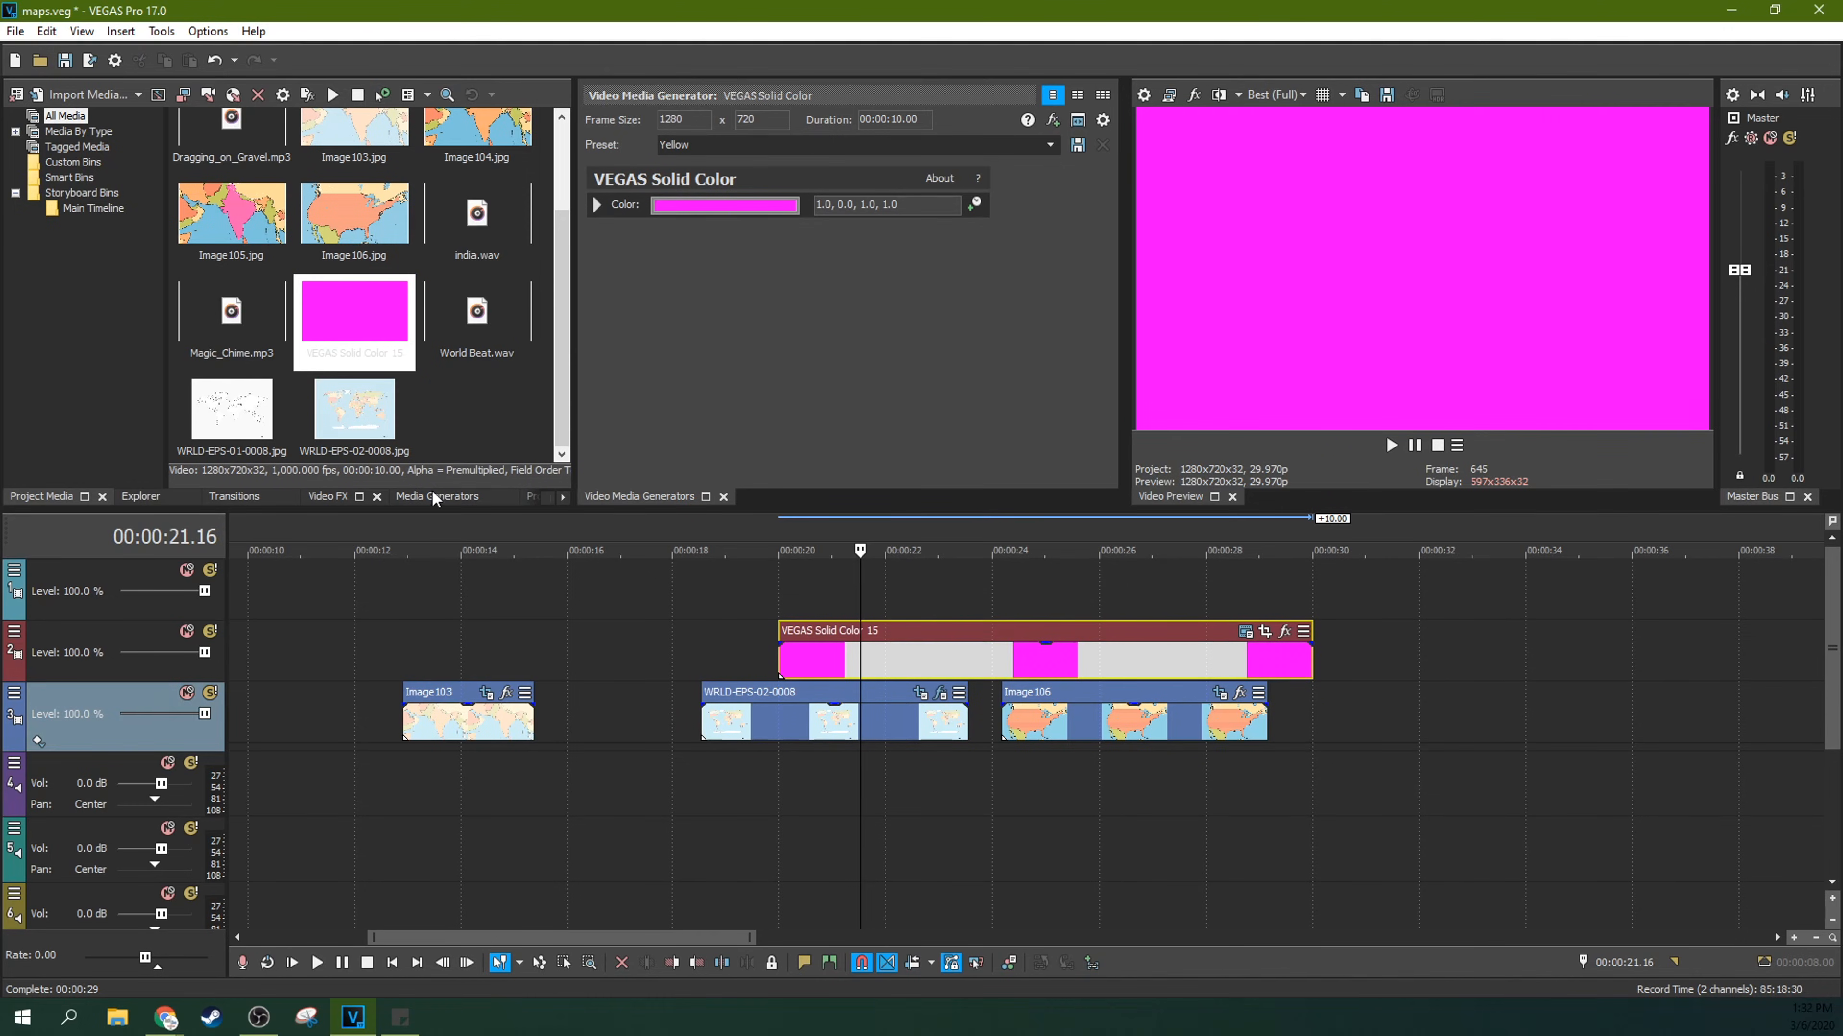
Step: Replace the solid color event above the map with a new event generated from the Magenta Solid Color preset
left_click(723, 496)
left_click(435, 499)
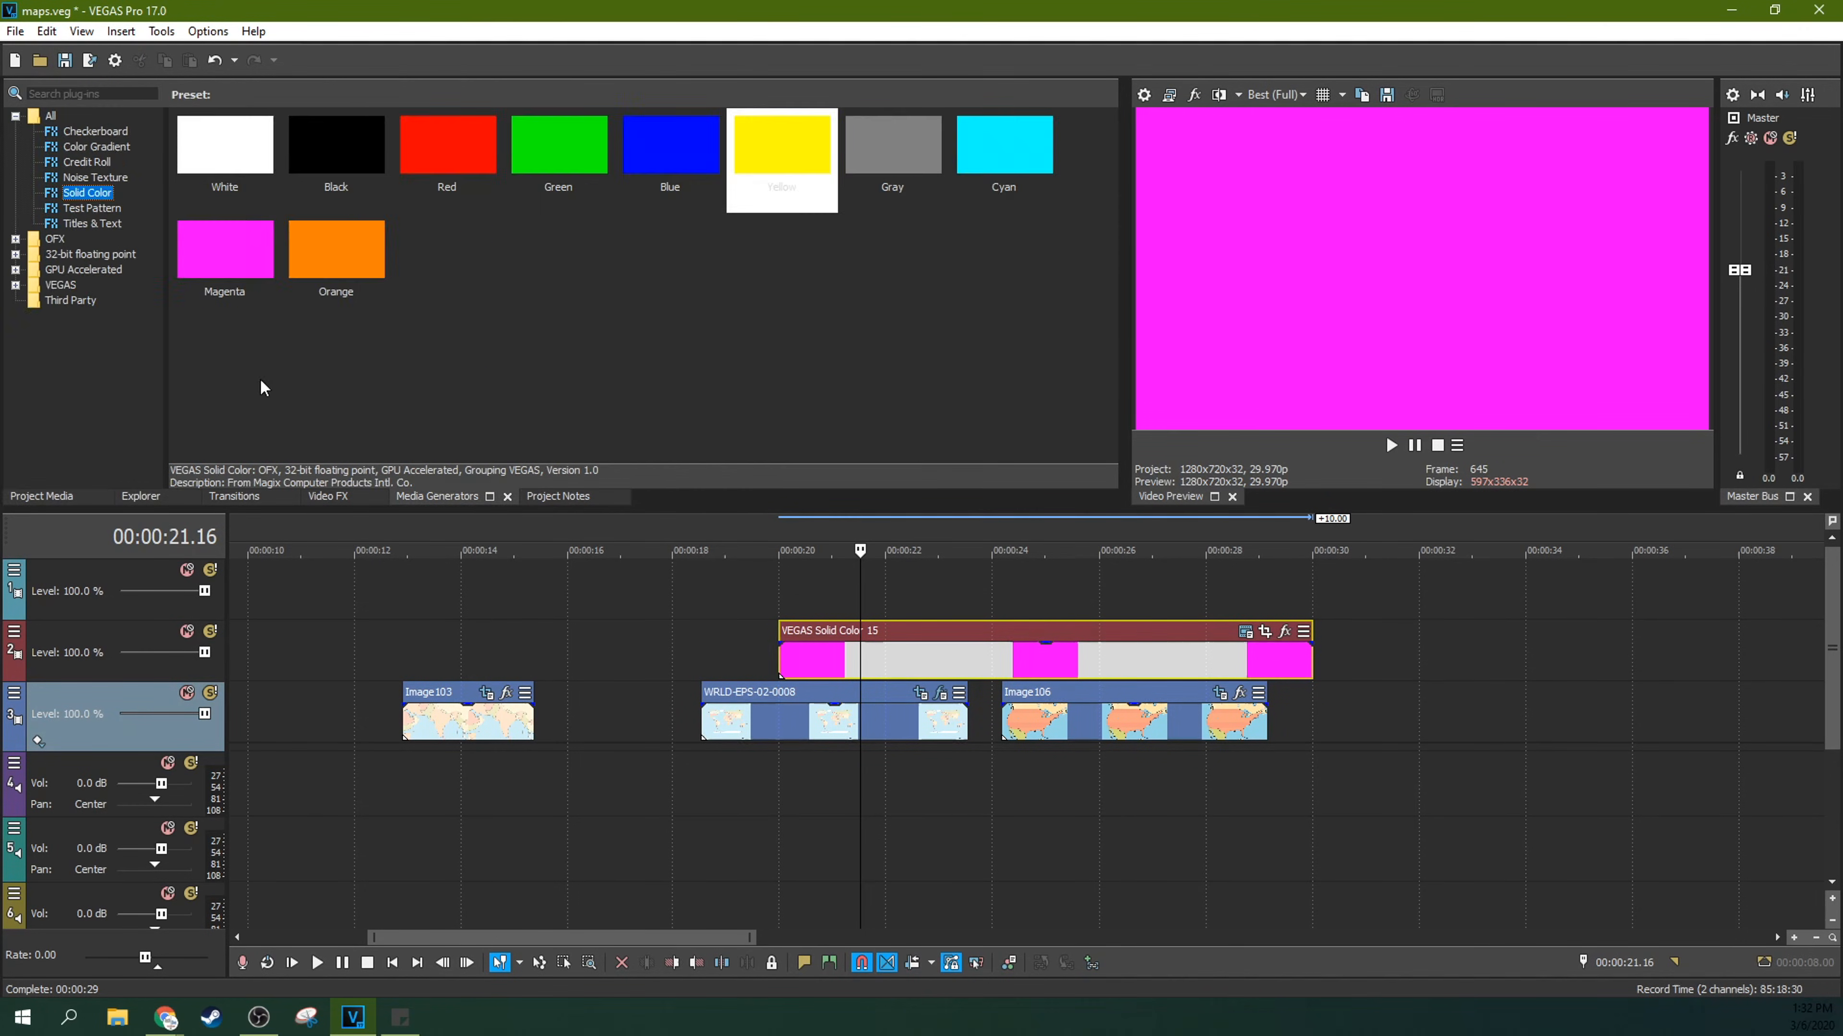
left_click(266, 253)
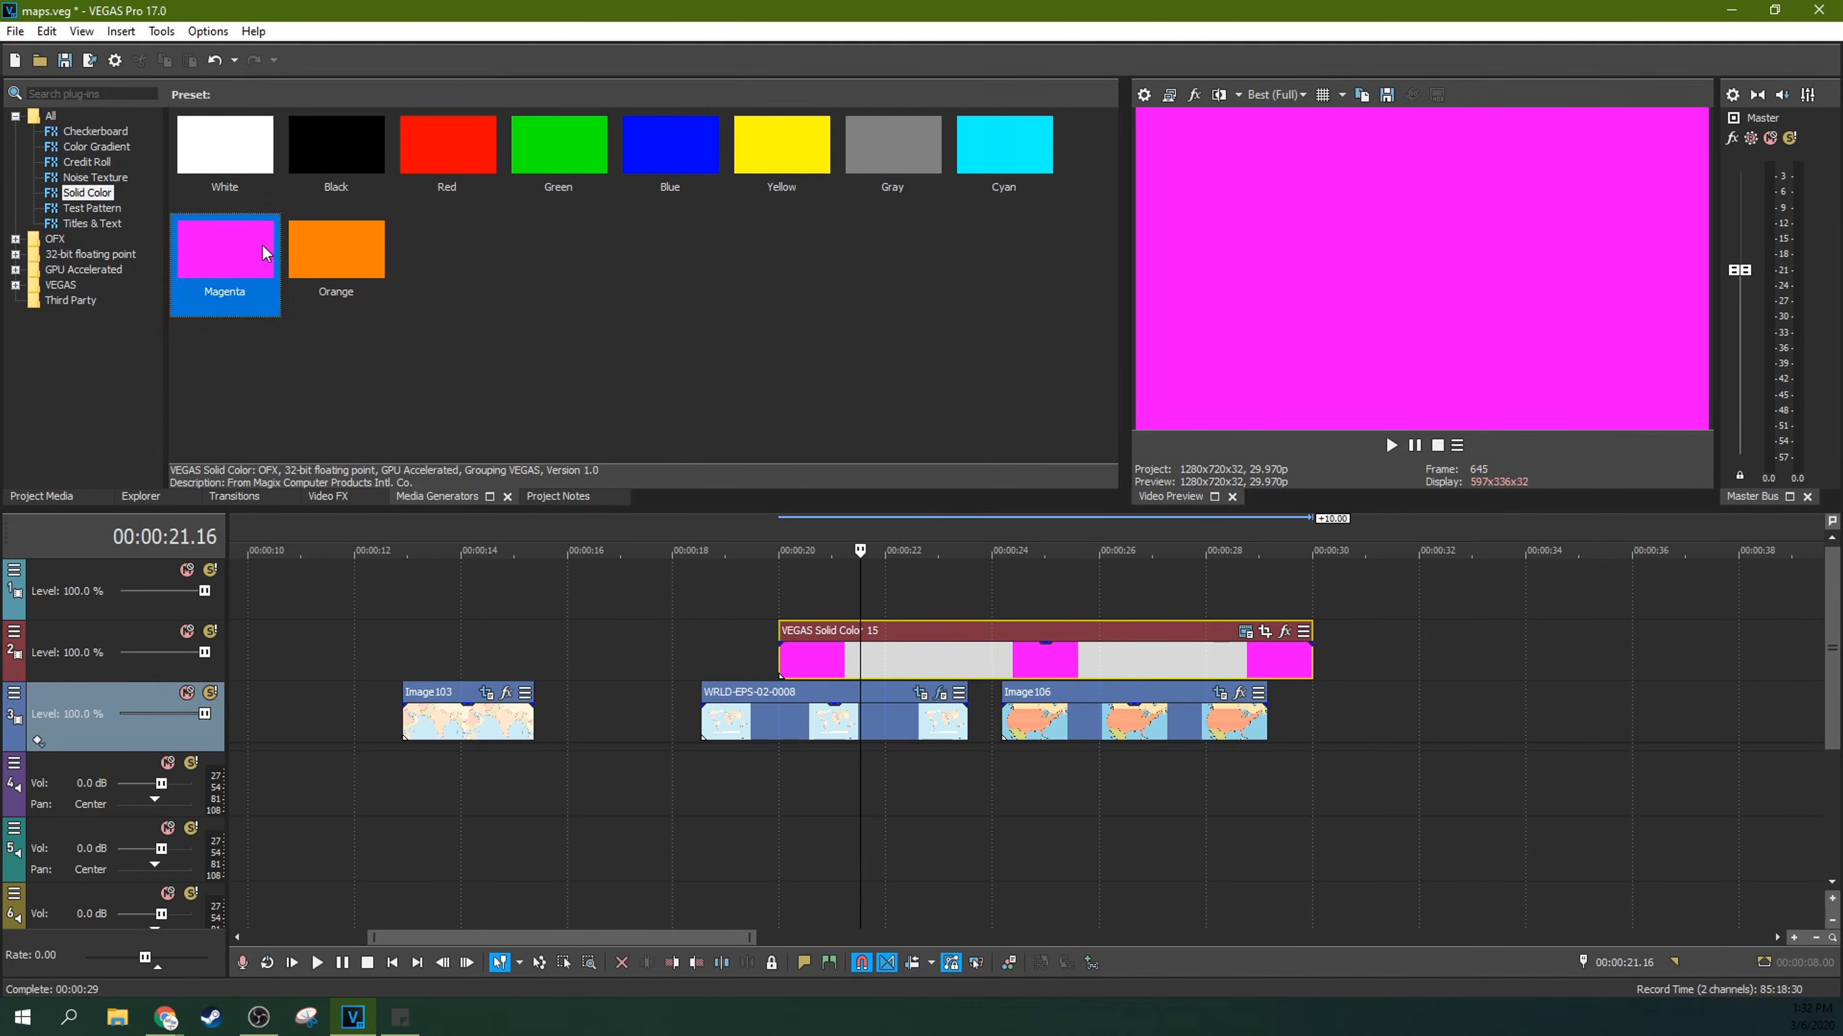
left_click(983, 645)
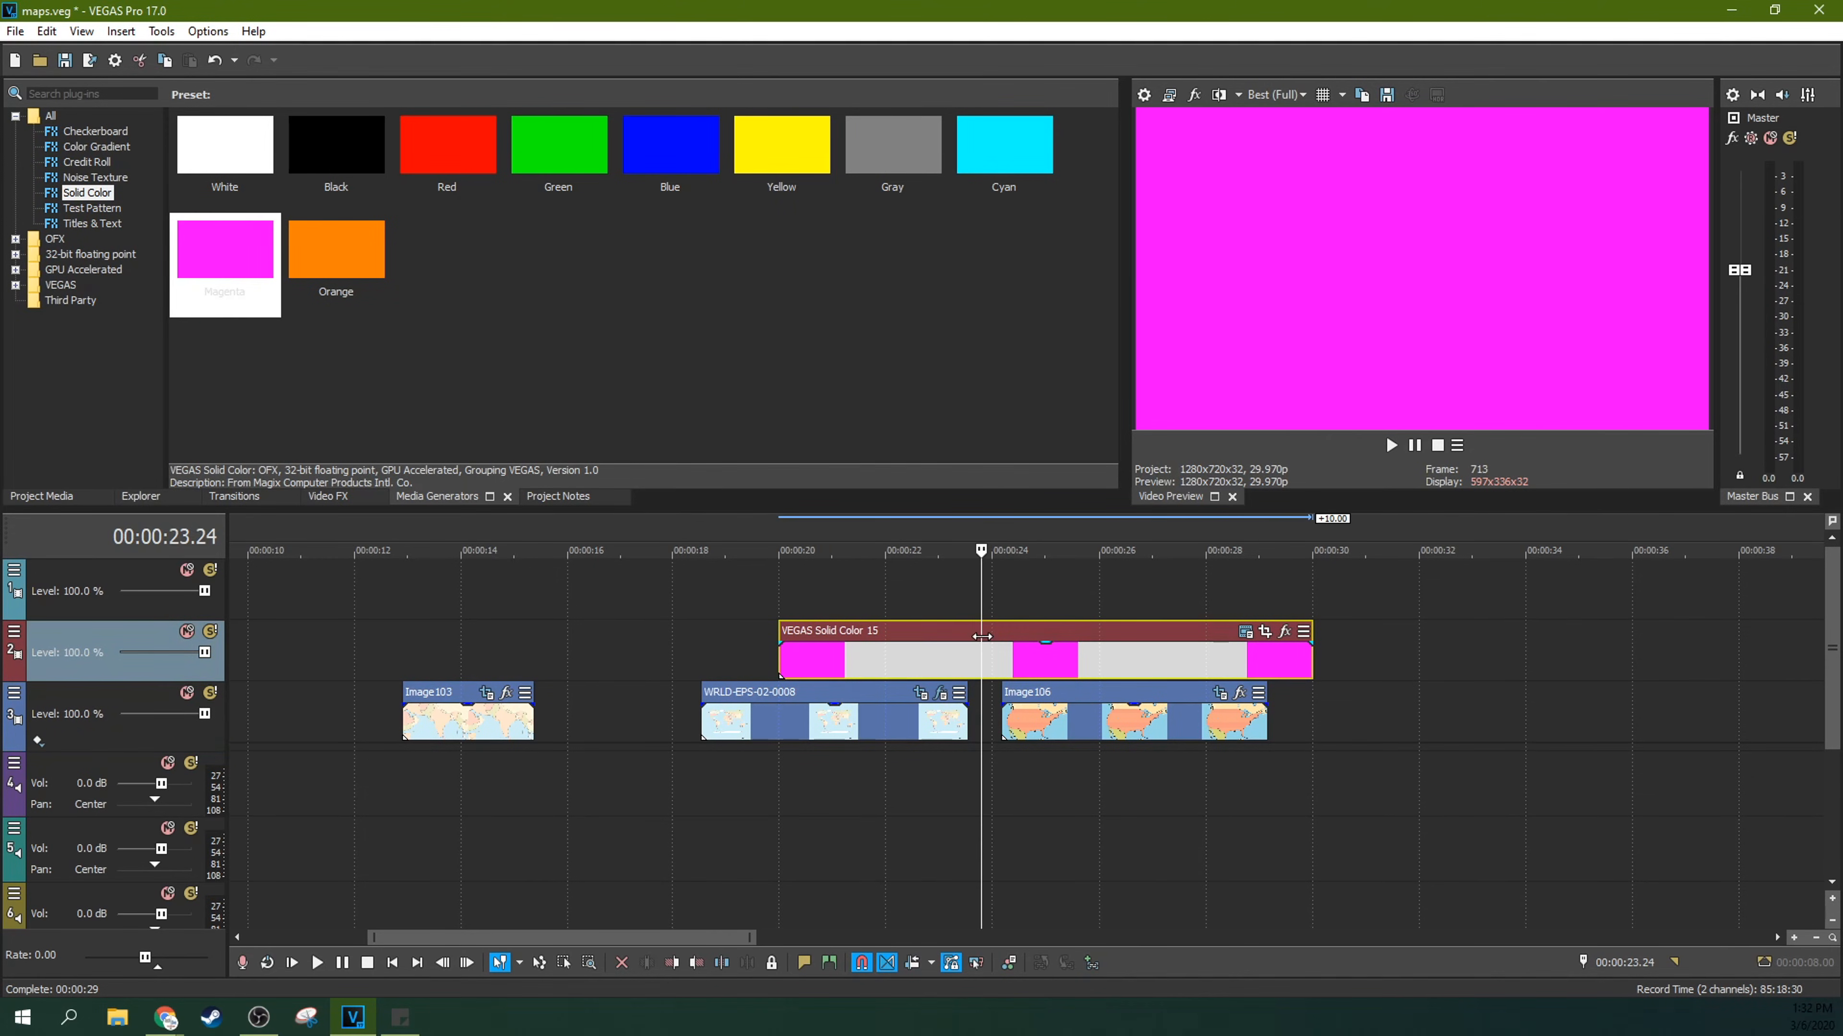
key("Delete")
left_click_drag(207, 289, 799, 668)
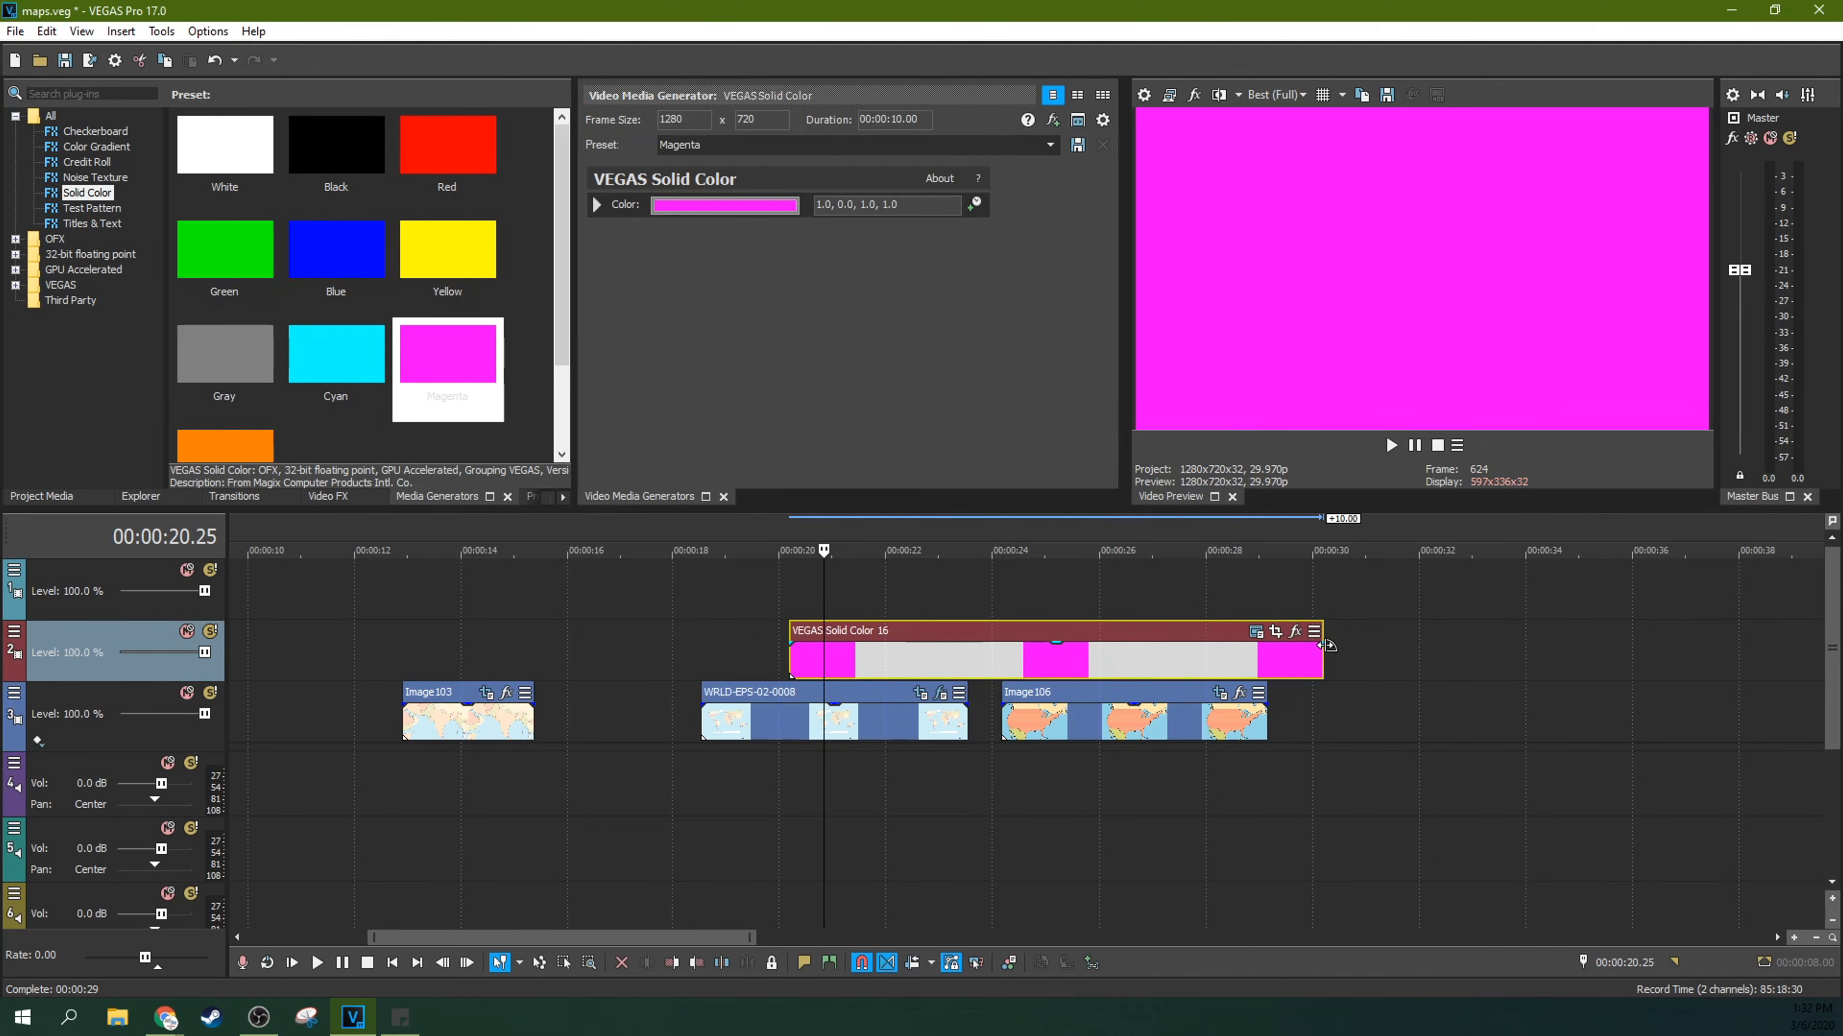
Step: Trim the magenta event to cover only the final part of the world map event after the zoom, and play the result
left_click_drag(1320, 657, 972, 671)
left_click(865, 671)
left_click(800, 676)
left_click(784, 674)
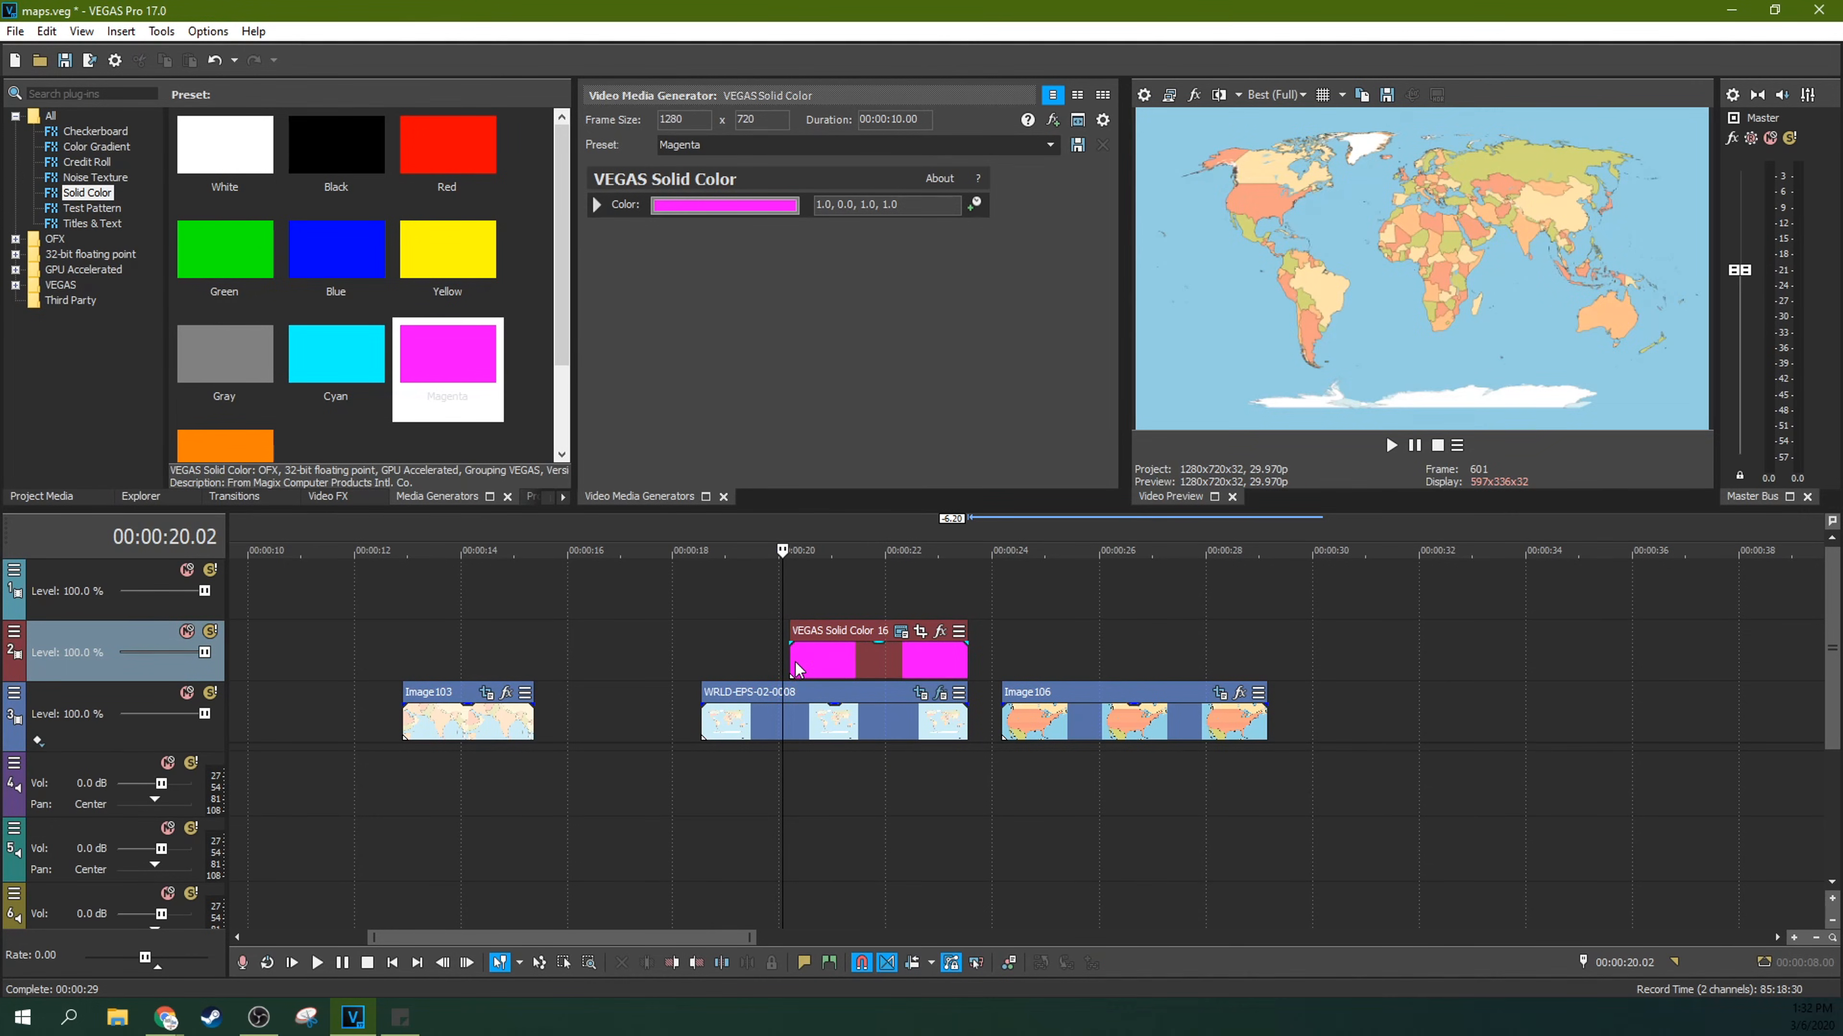
left_click_drag(790, 666, 875, 655)
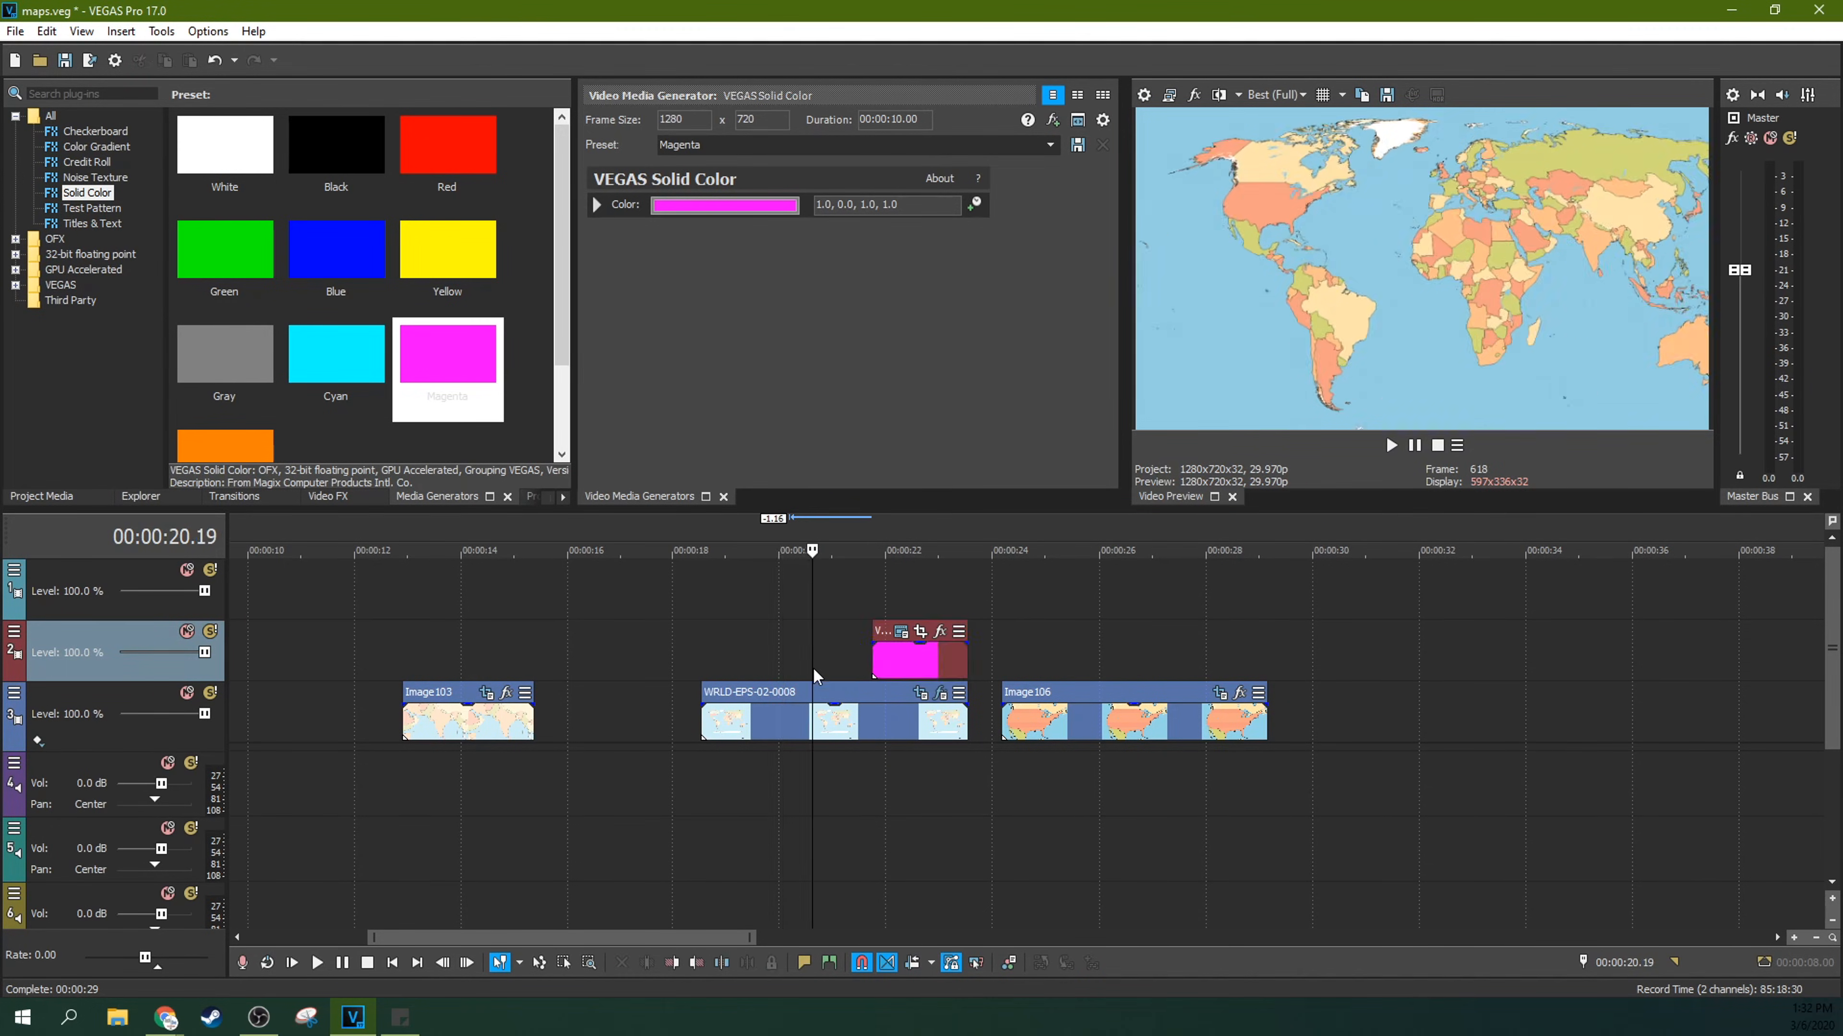
key("space")
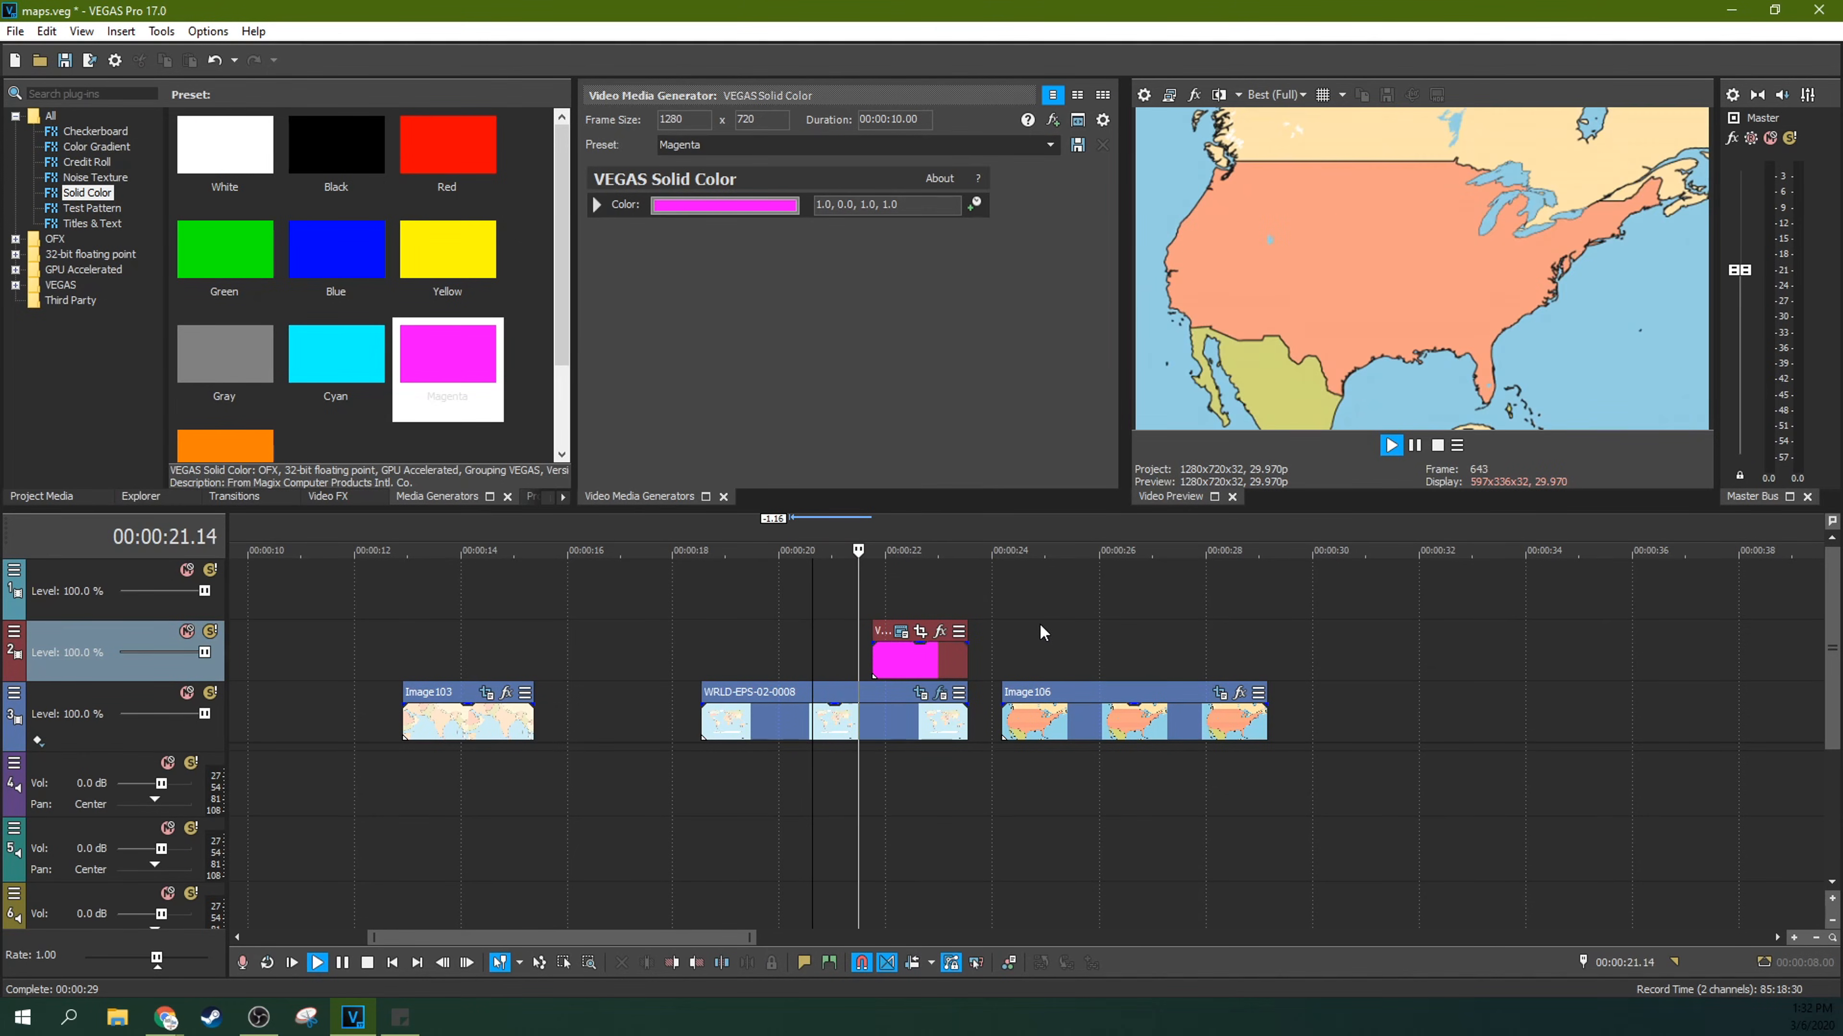
Step: Shorten the magenta event to a brief flash over the zoomed-in part of the world map event and play it
key("space")
left_click(855, 665)
key("space")
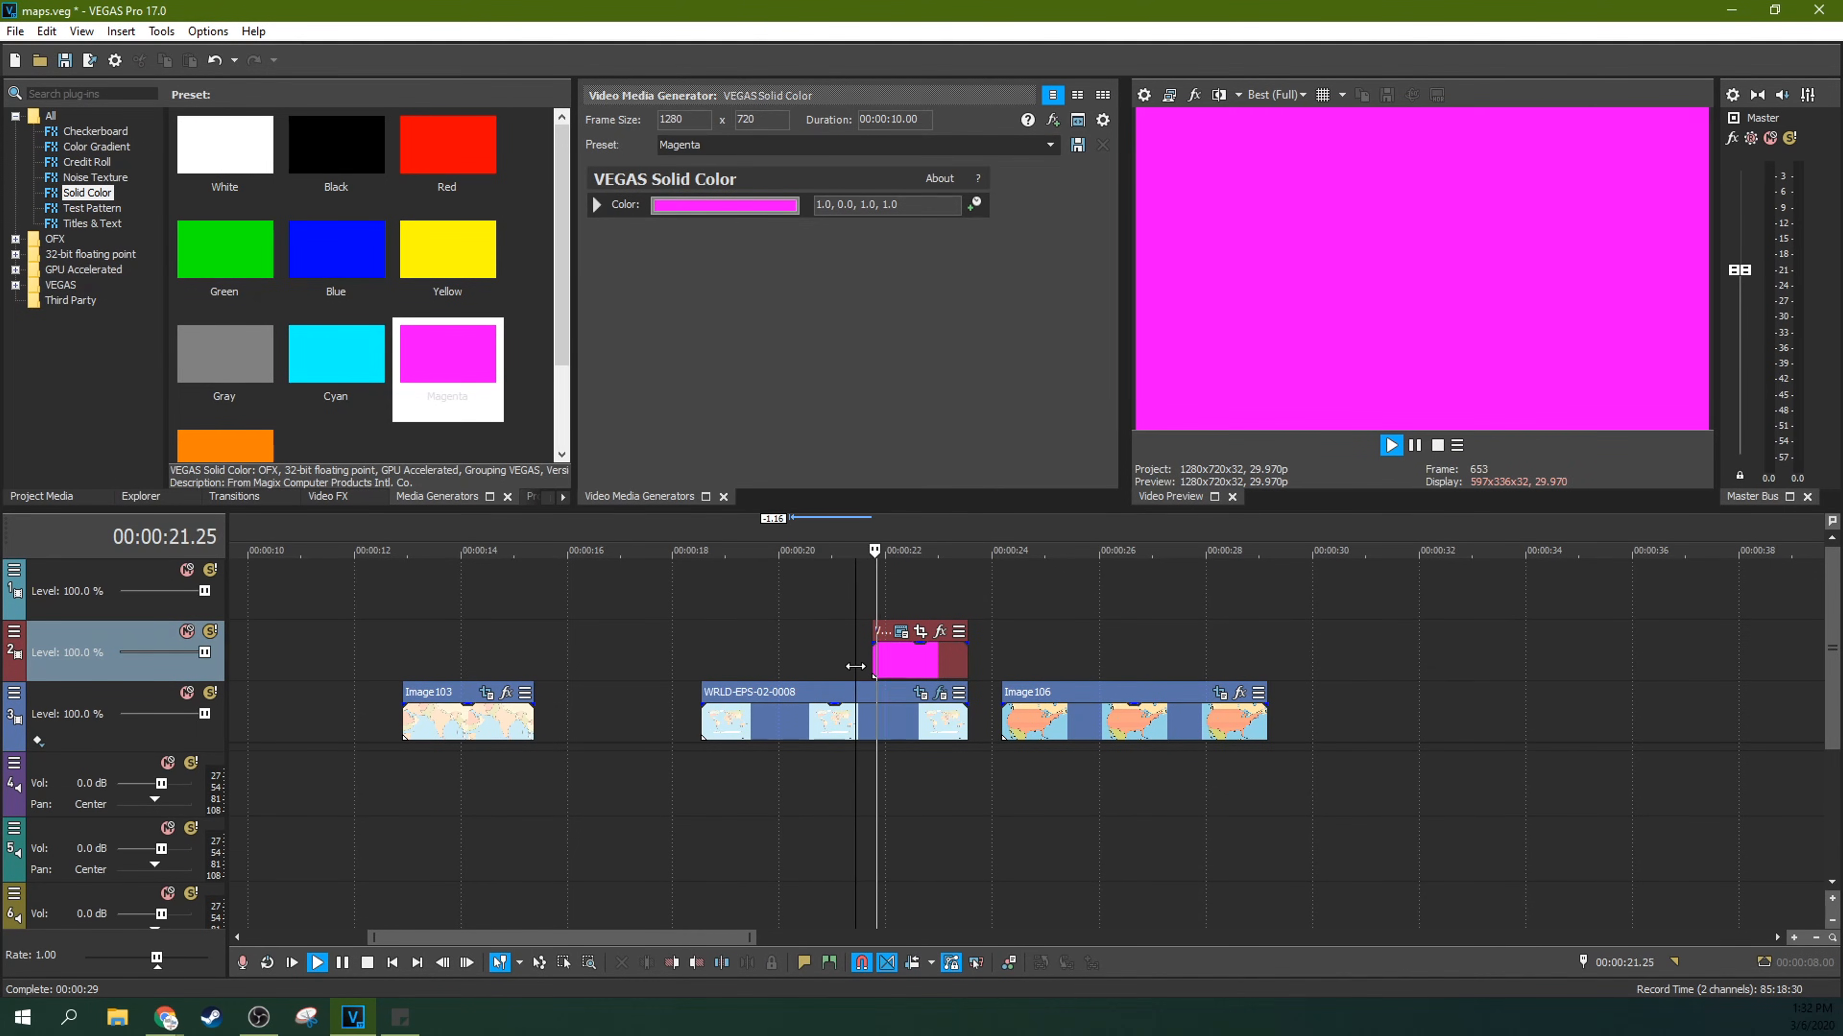
left_click_drag(874, 662, 922, 660)
key("space")
key("space")
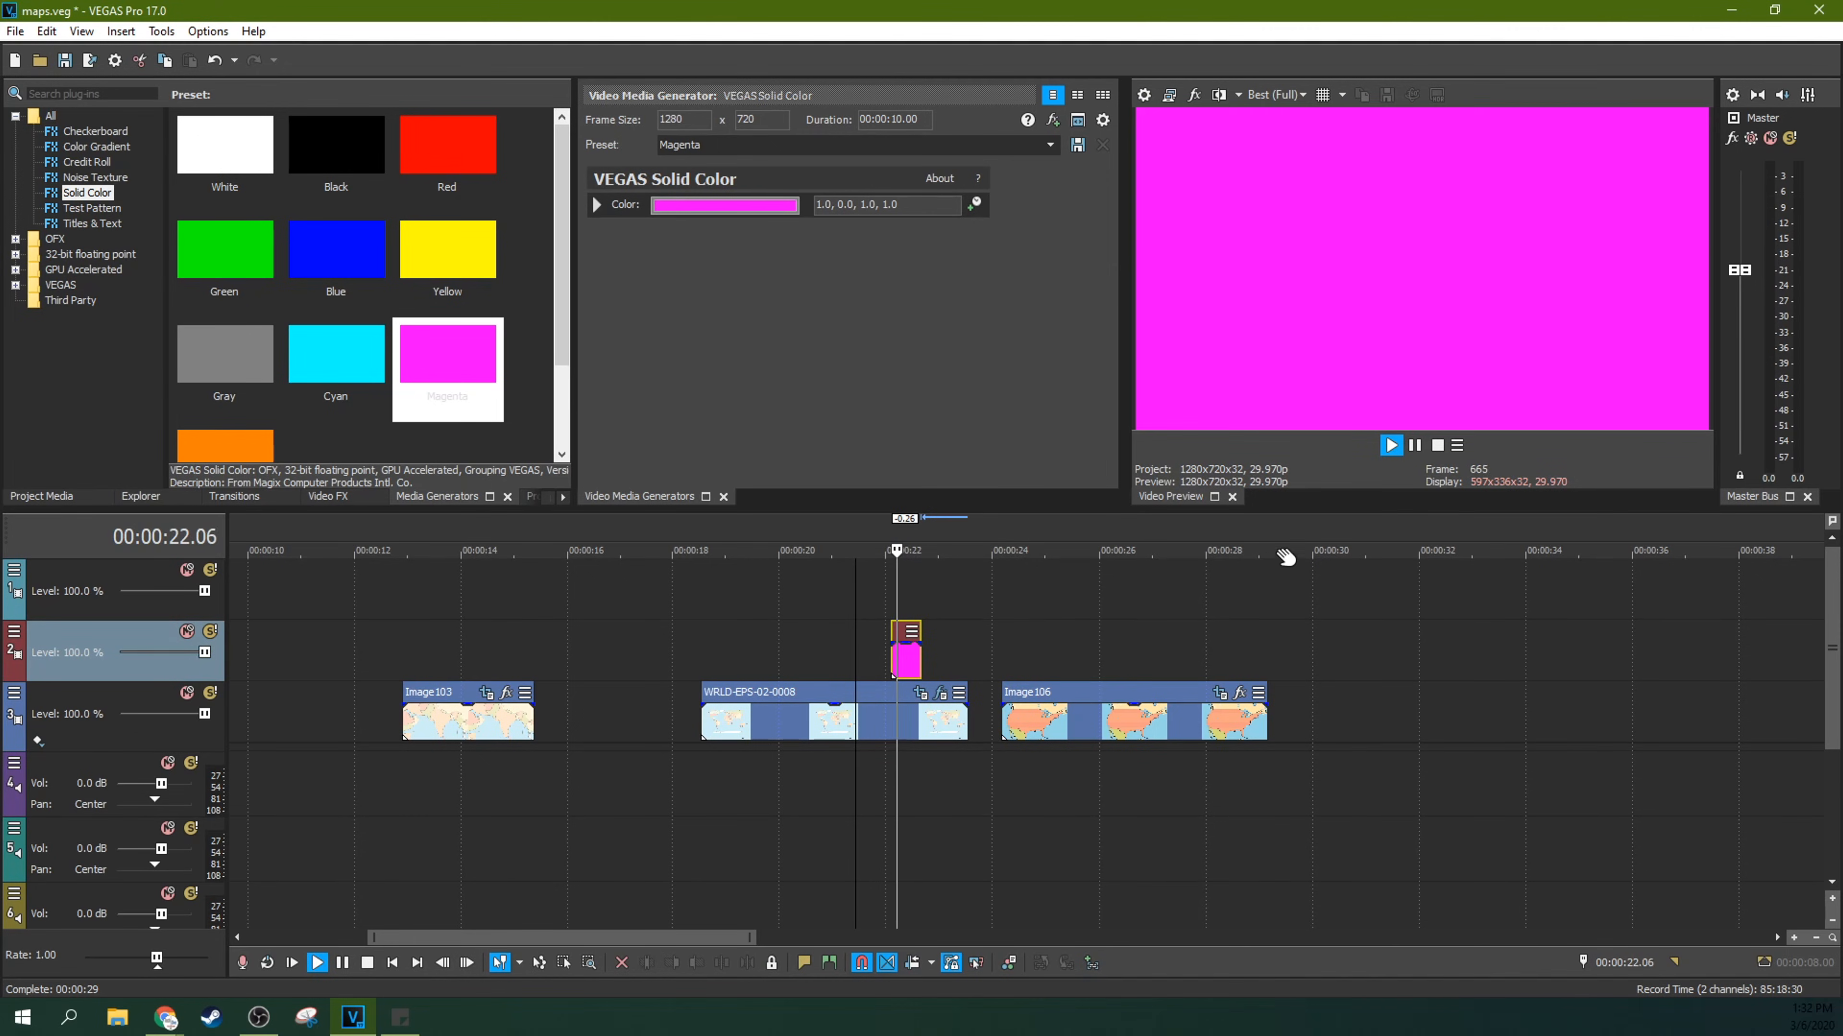
left_click(1417, 446)
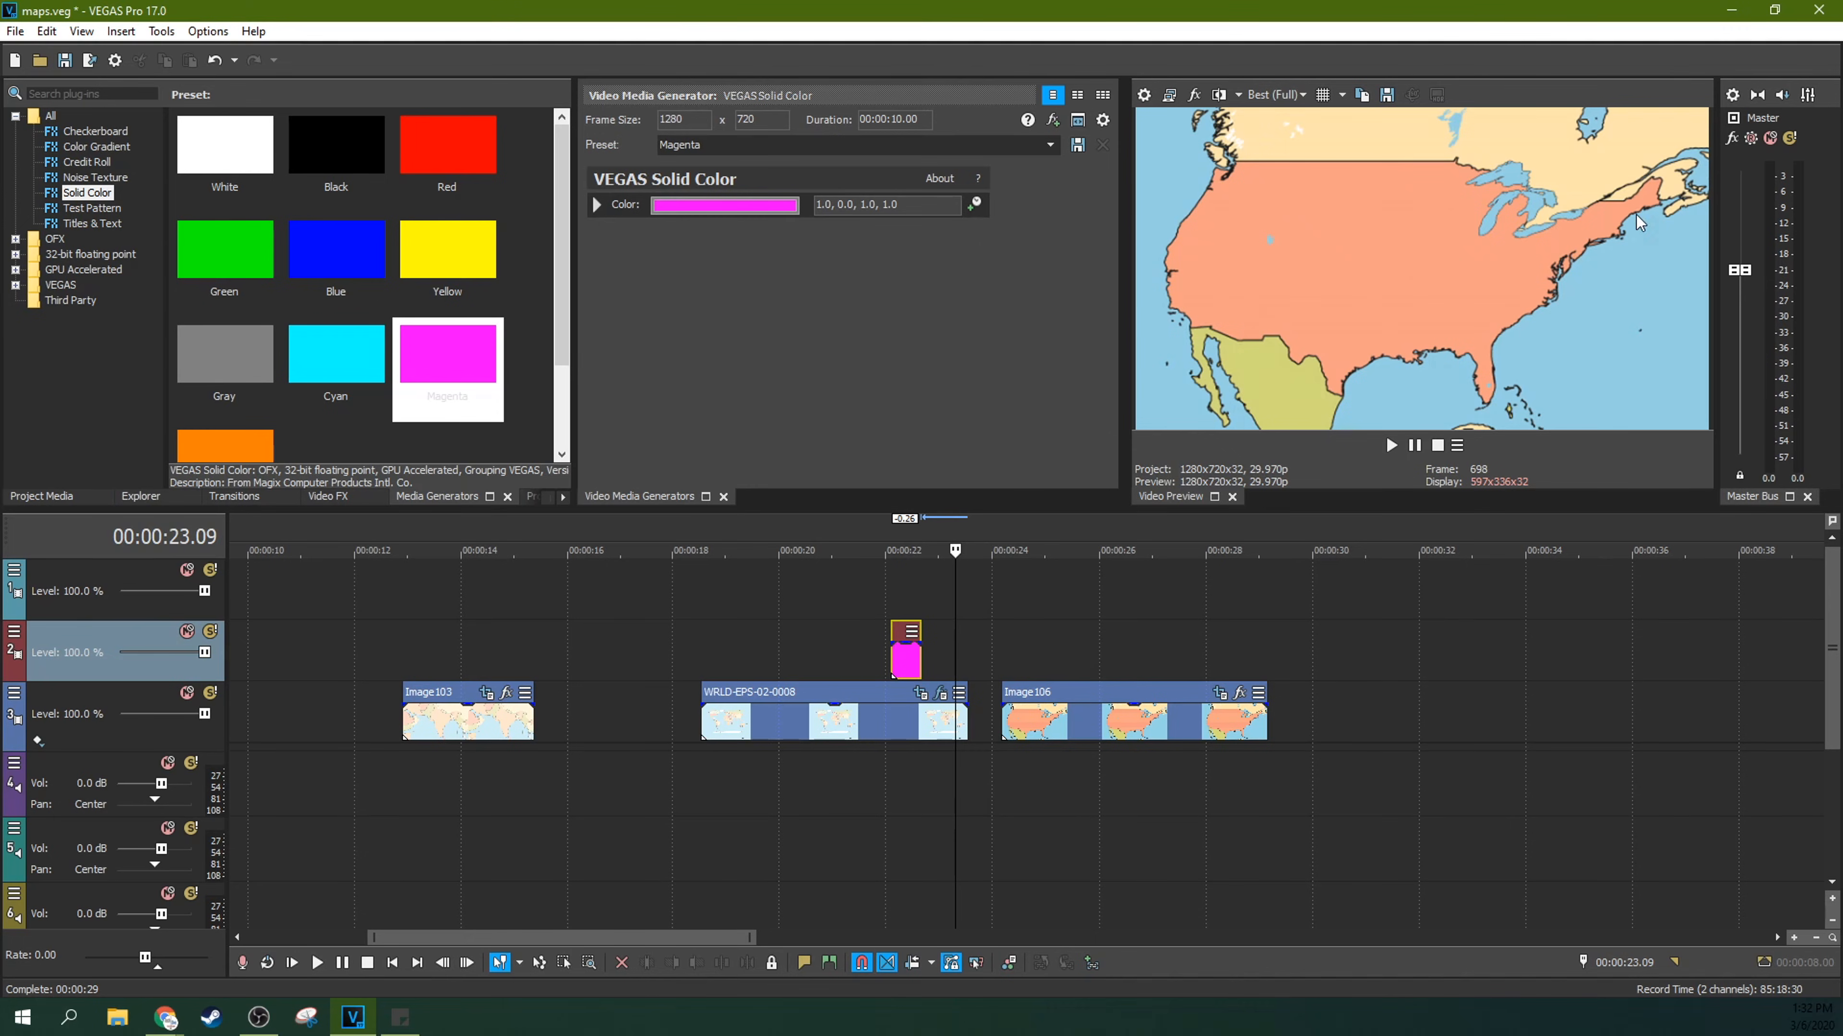
Step: Lower the magenta event's opacity to about 47% and play the overlay on the zoomed-in map
left_click(849, 668)
left_click_drag(906, 644, 906, 663)
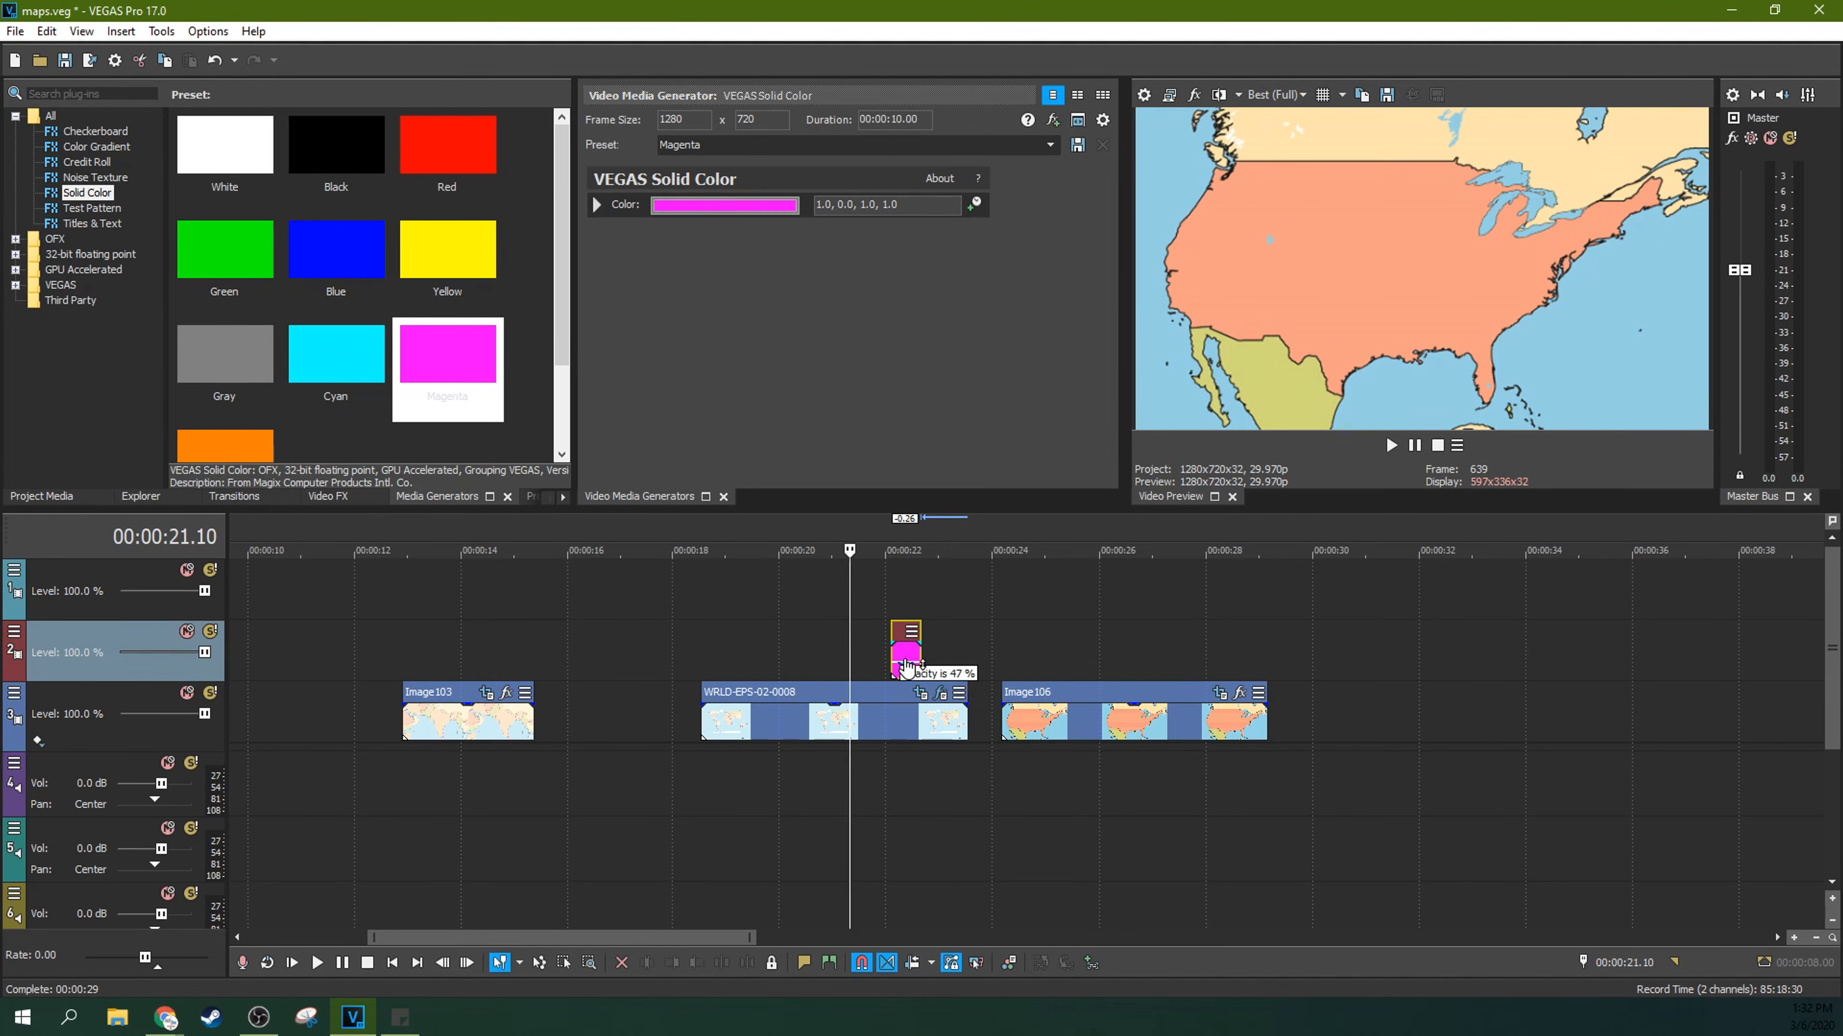
left_click(881, 667)
key("space")
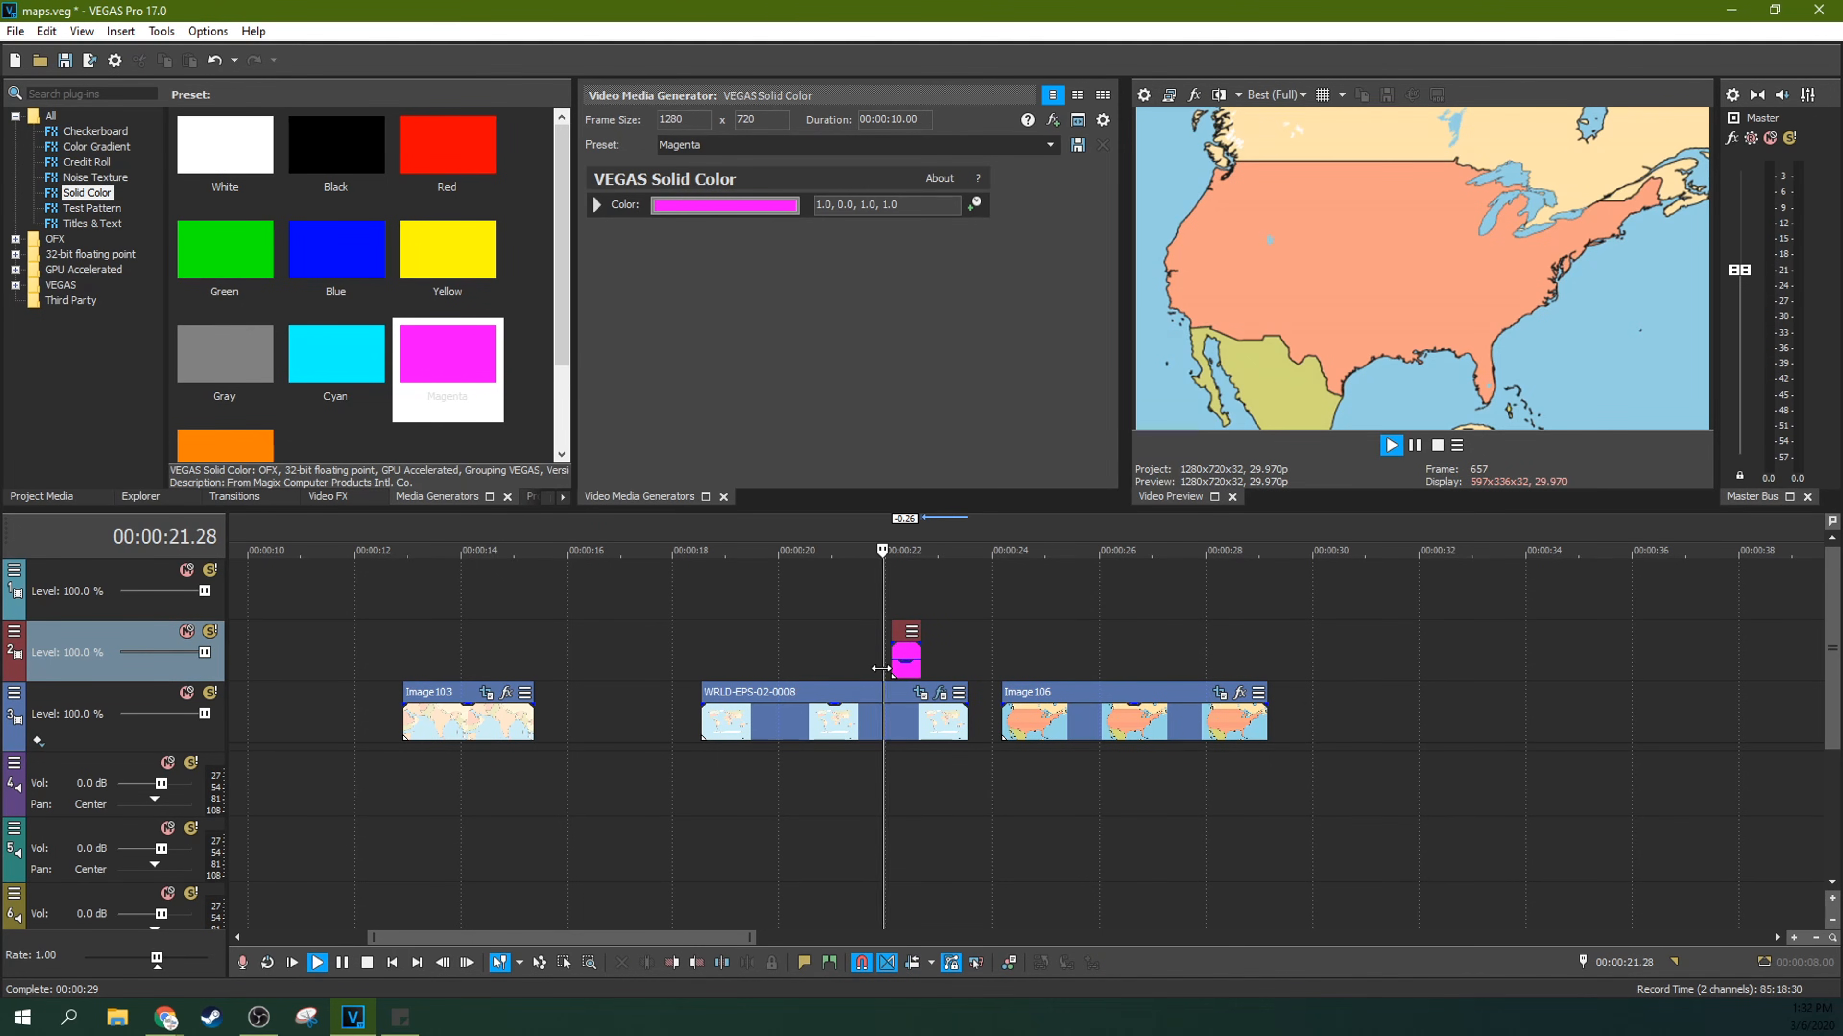
key("space")
key("space")
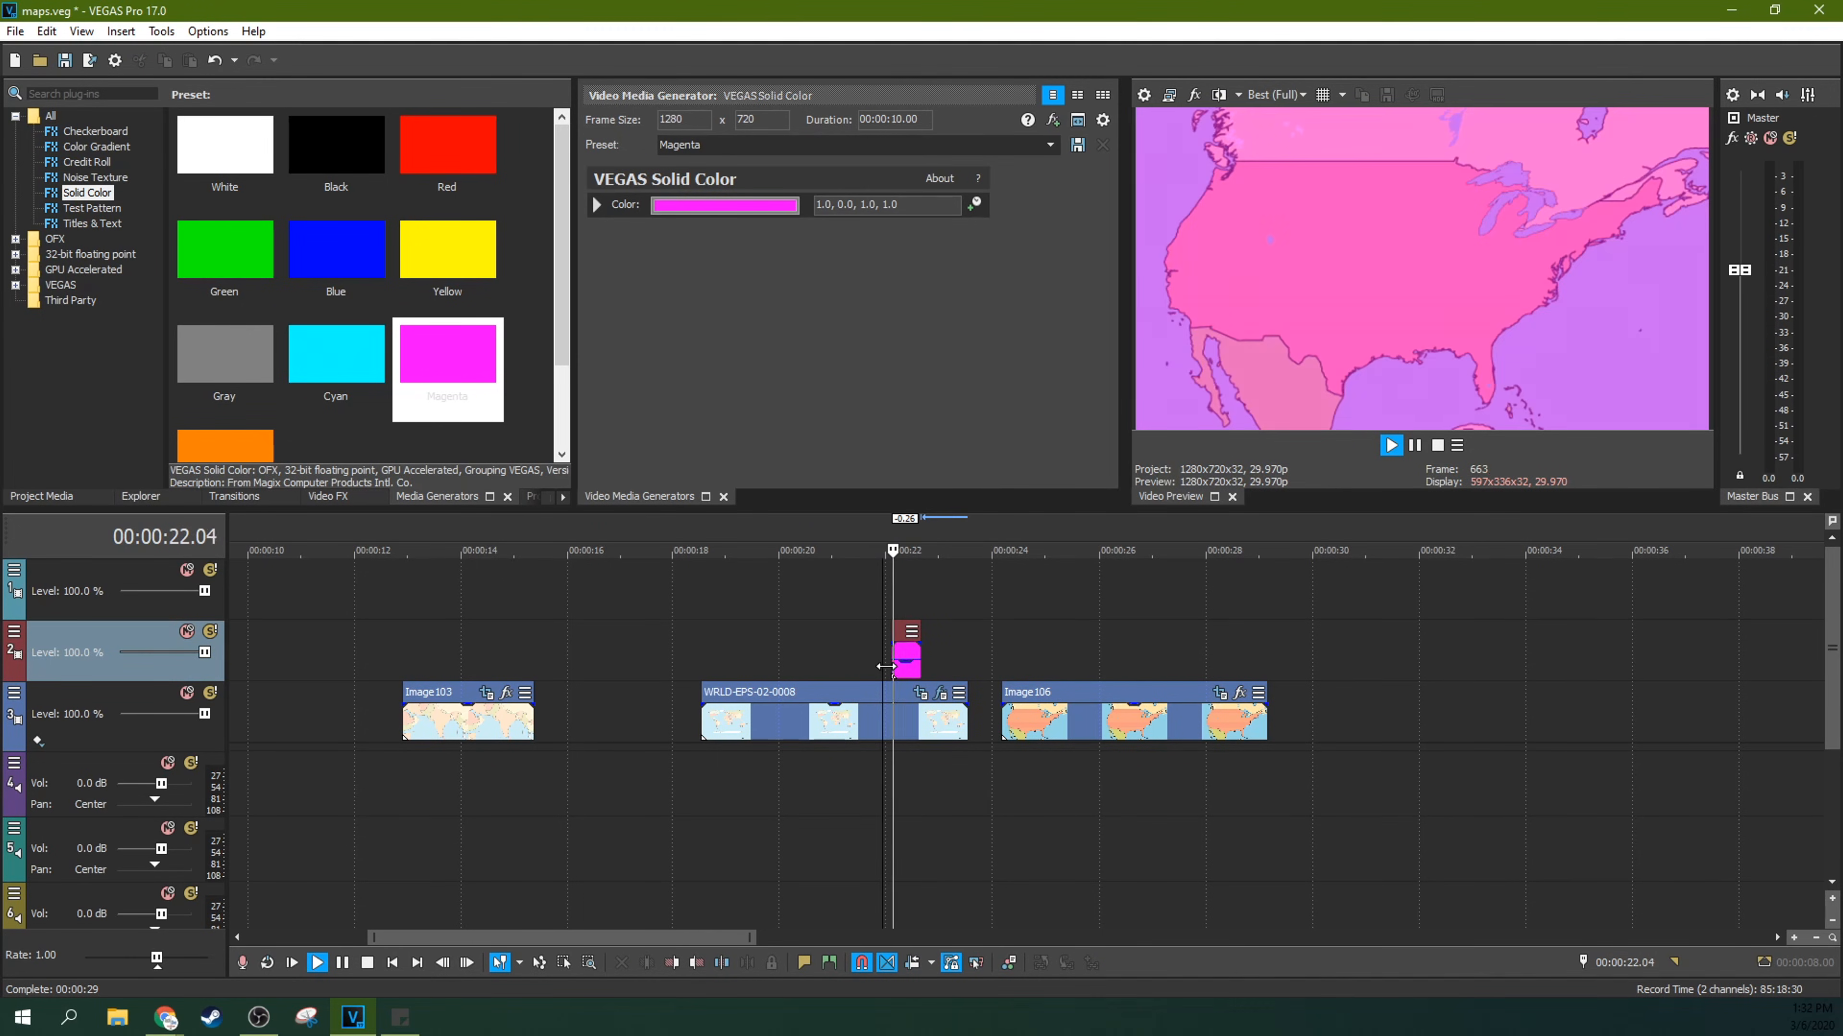
key("space")
Step: Restore the magenta event's opacity to 100%
left_click_drag(906, 662, 906, 638)
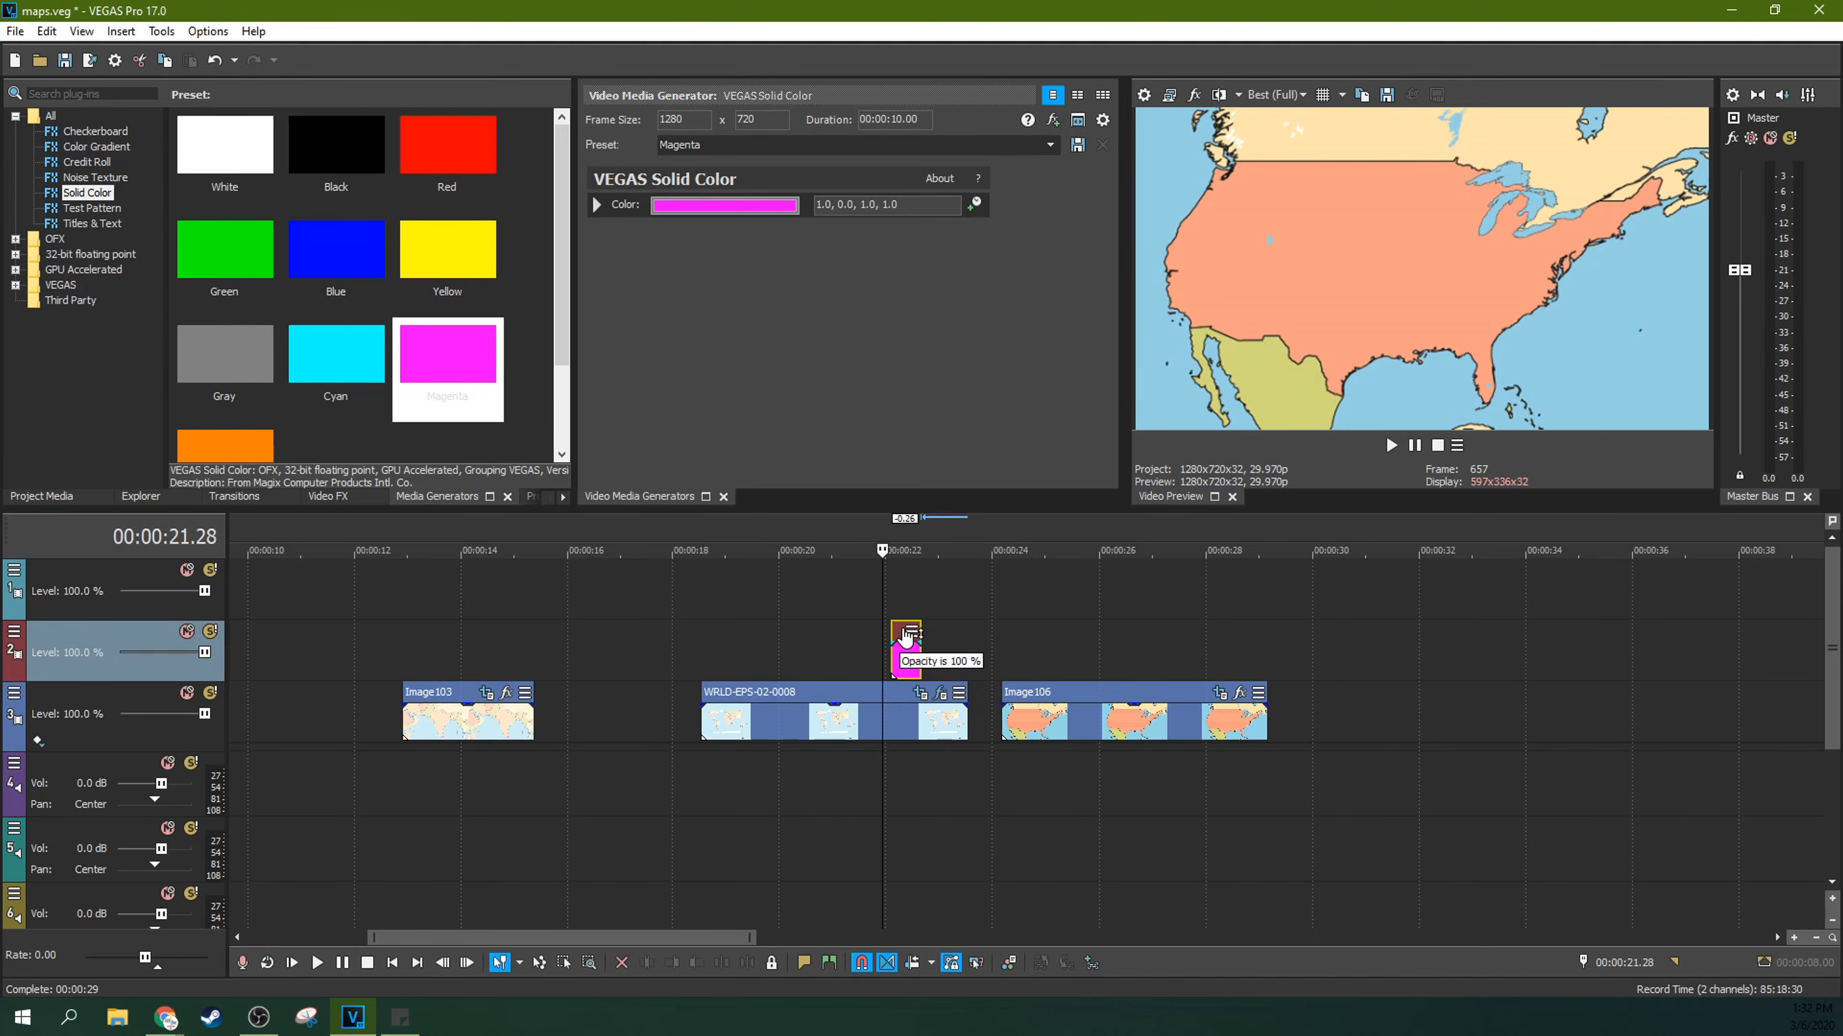
scroll(905, 651, "up", 10)
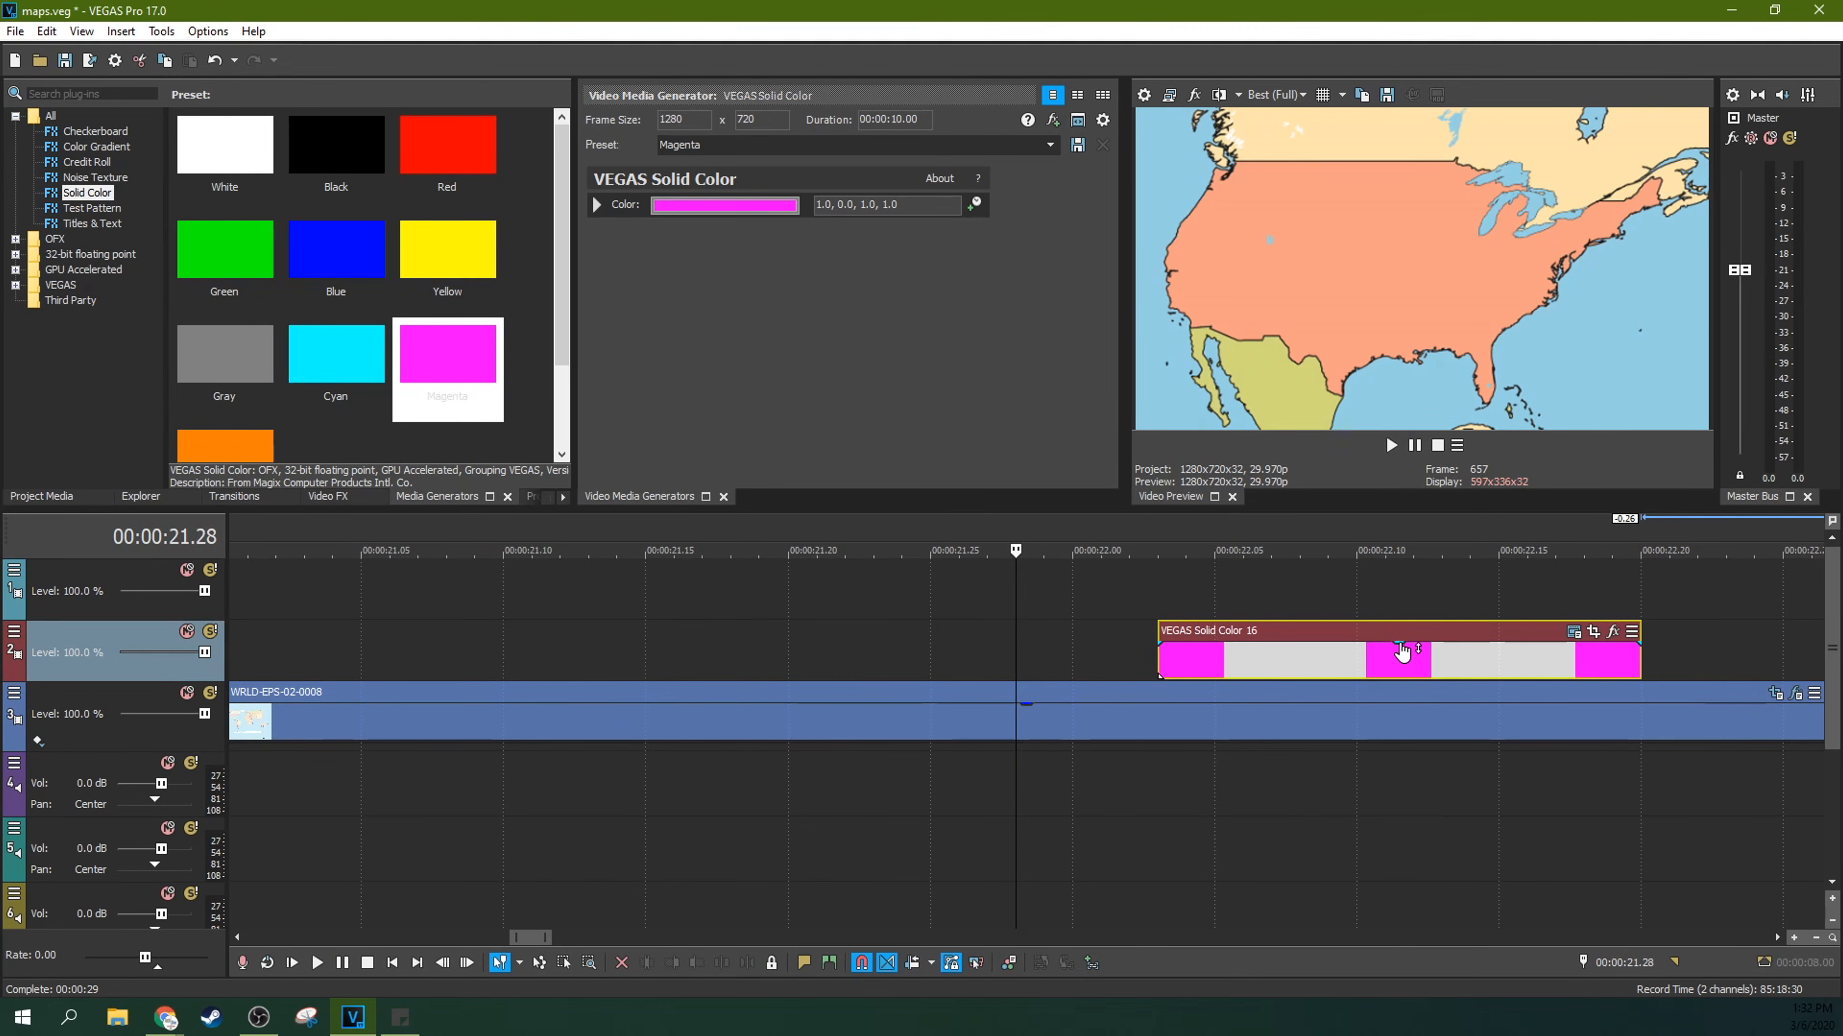
mouse_move(1400, 645)
left_mouse_down()
mouse_move(1403, 662)
mouse_move(1405, 640)
left_mouse_up()
Step: Reduce the opacity of the magenta event to about half so the map shows through, and play it
scroll(1405, 628, "down", 3)
left_click_drag(1207, 643, 1207, 665)
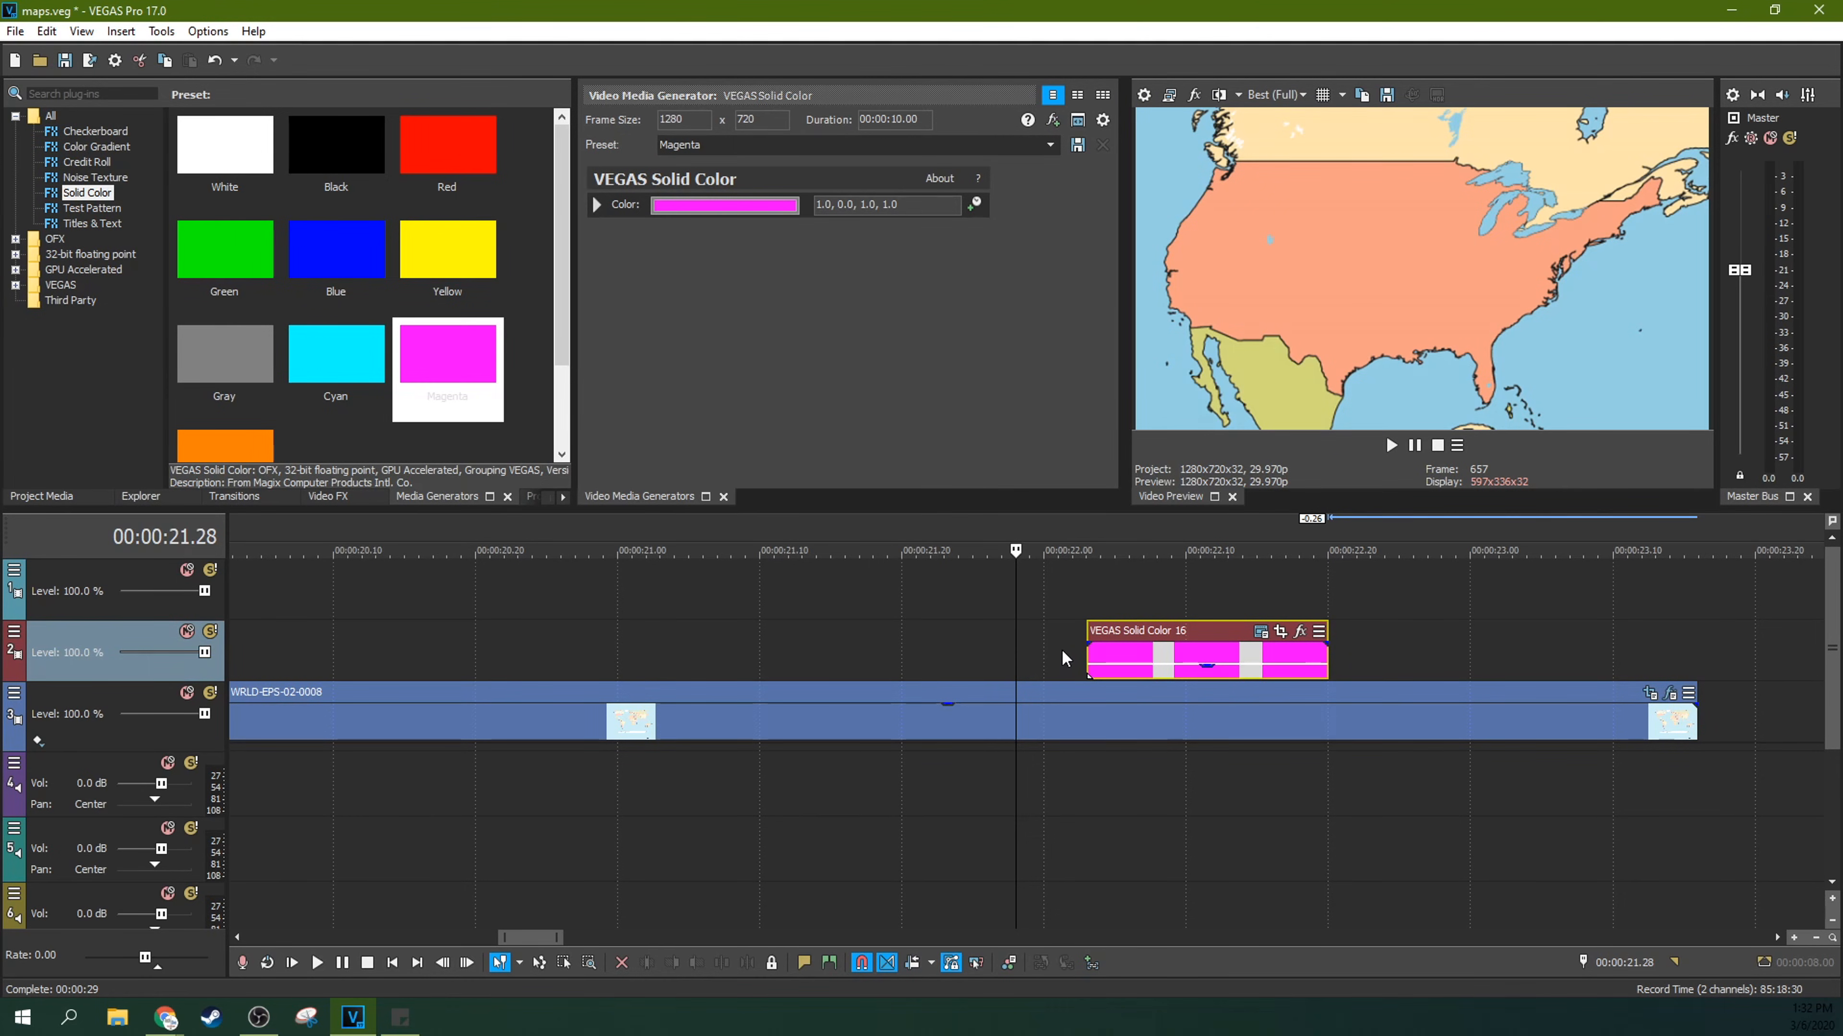
key("space")
key("space")
Step: Enable the mask in the magenta event's Pan/Crop settings and paste the copied mask keyframe at its start
scroll(1142, 624, "down", 3)
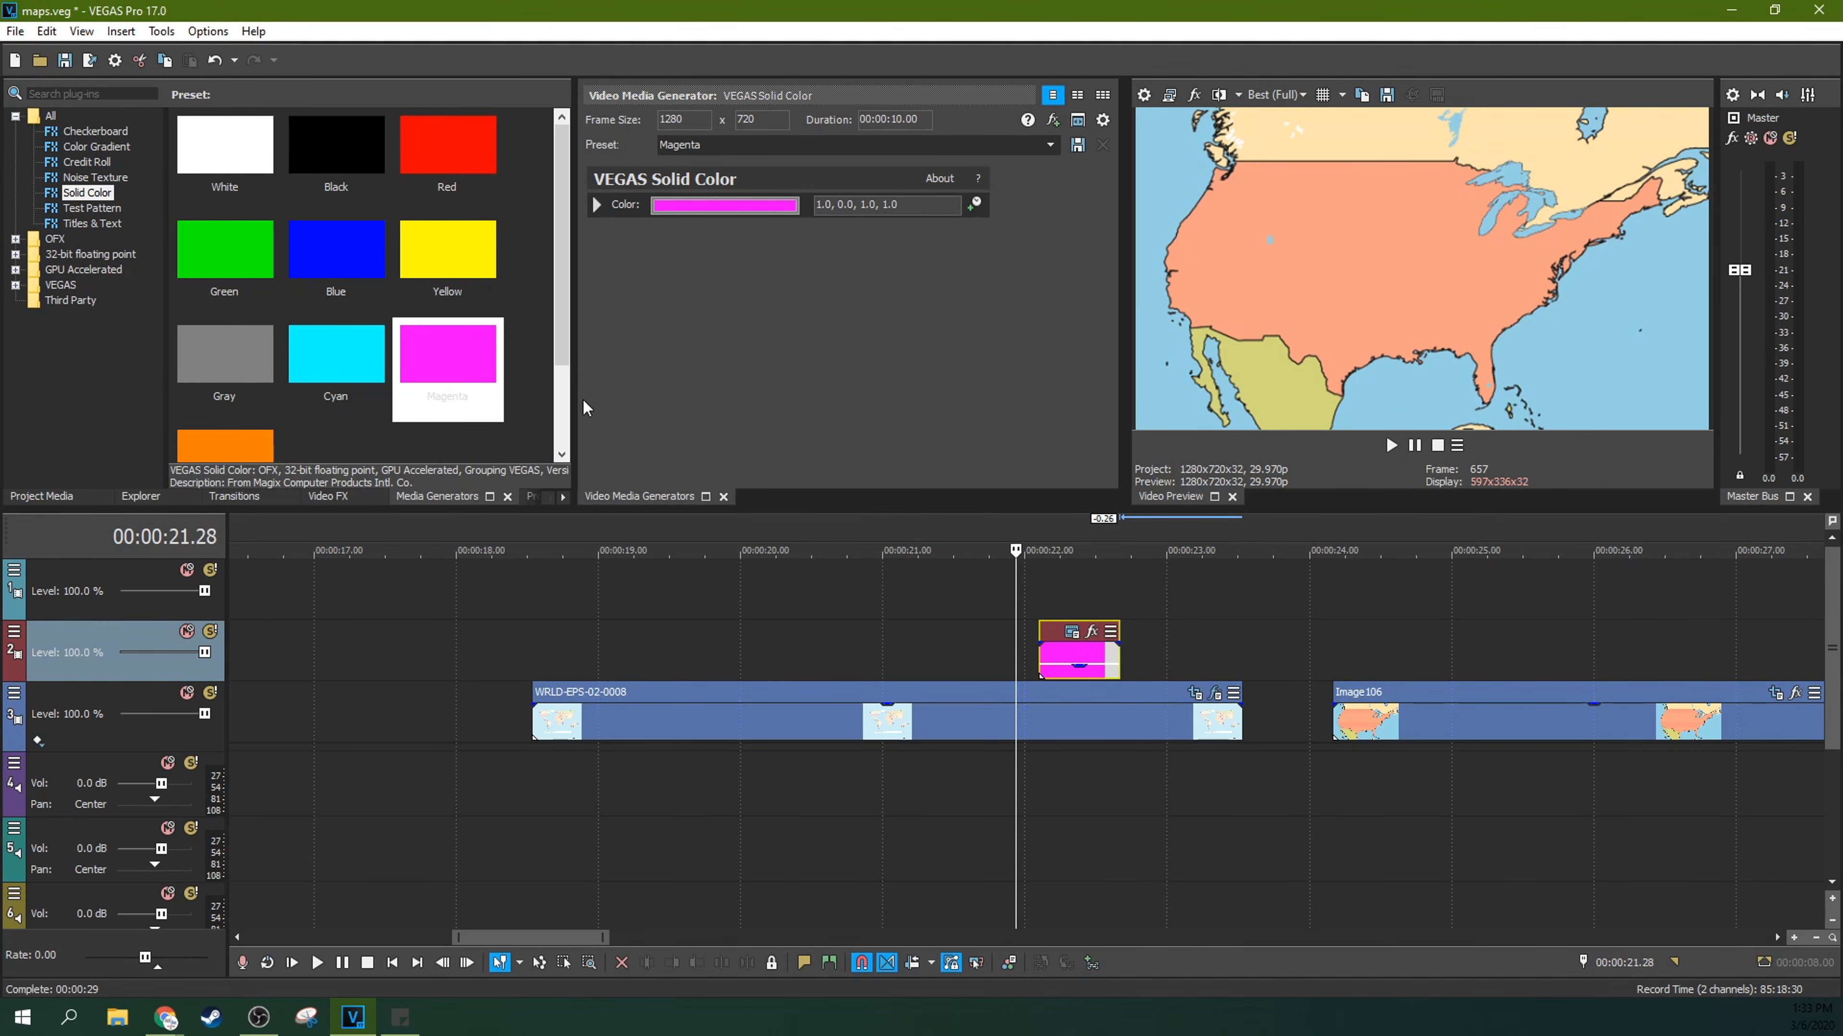
scroll(1117, 639, "up", 5)
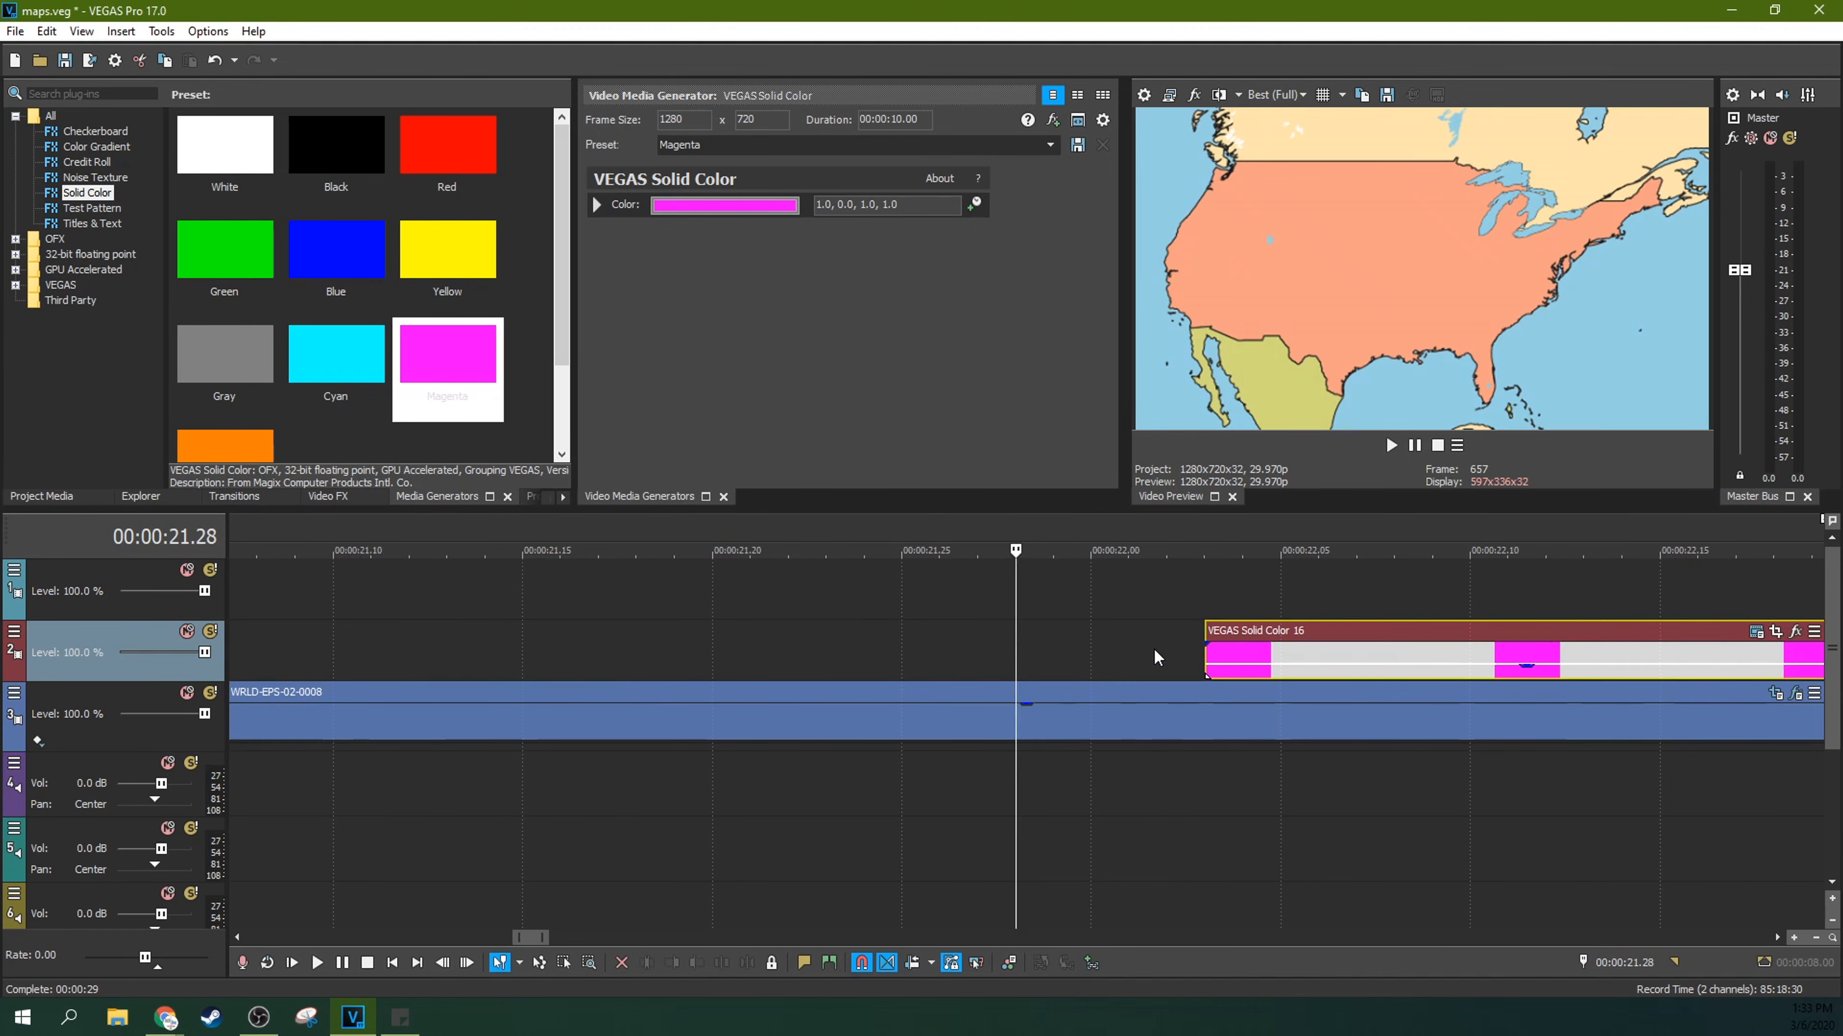
left_click(1776, 632)
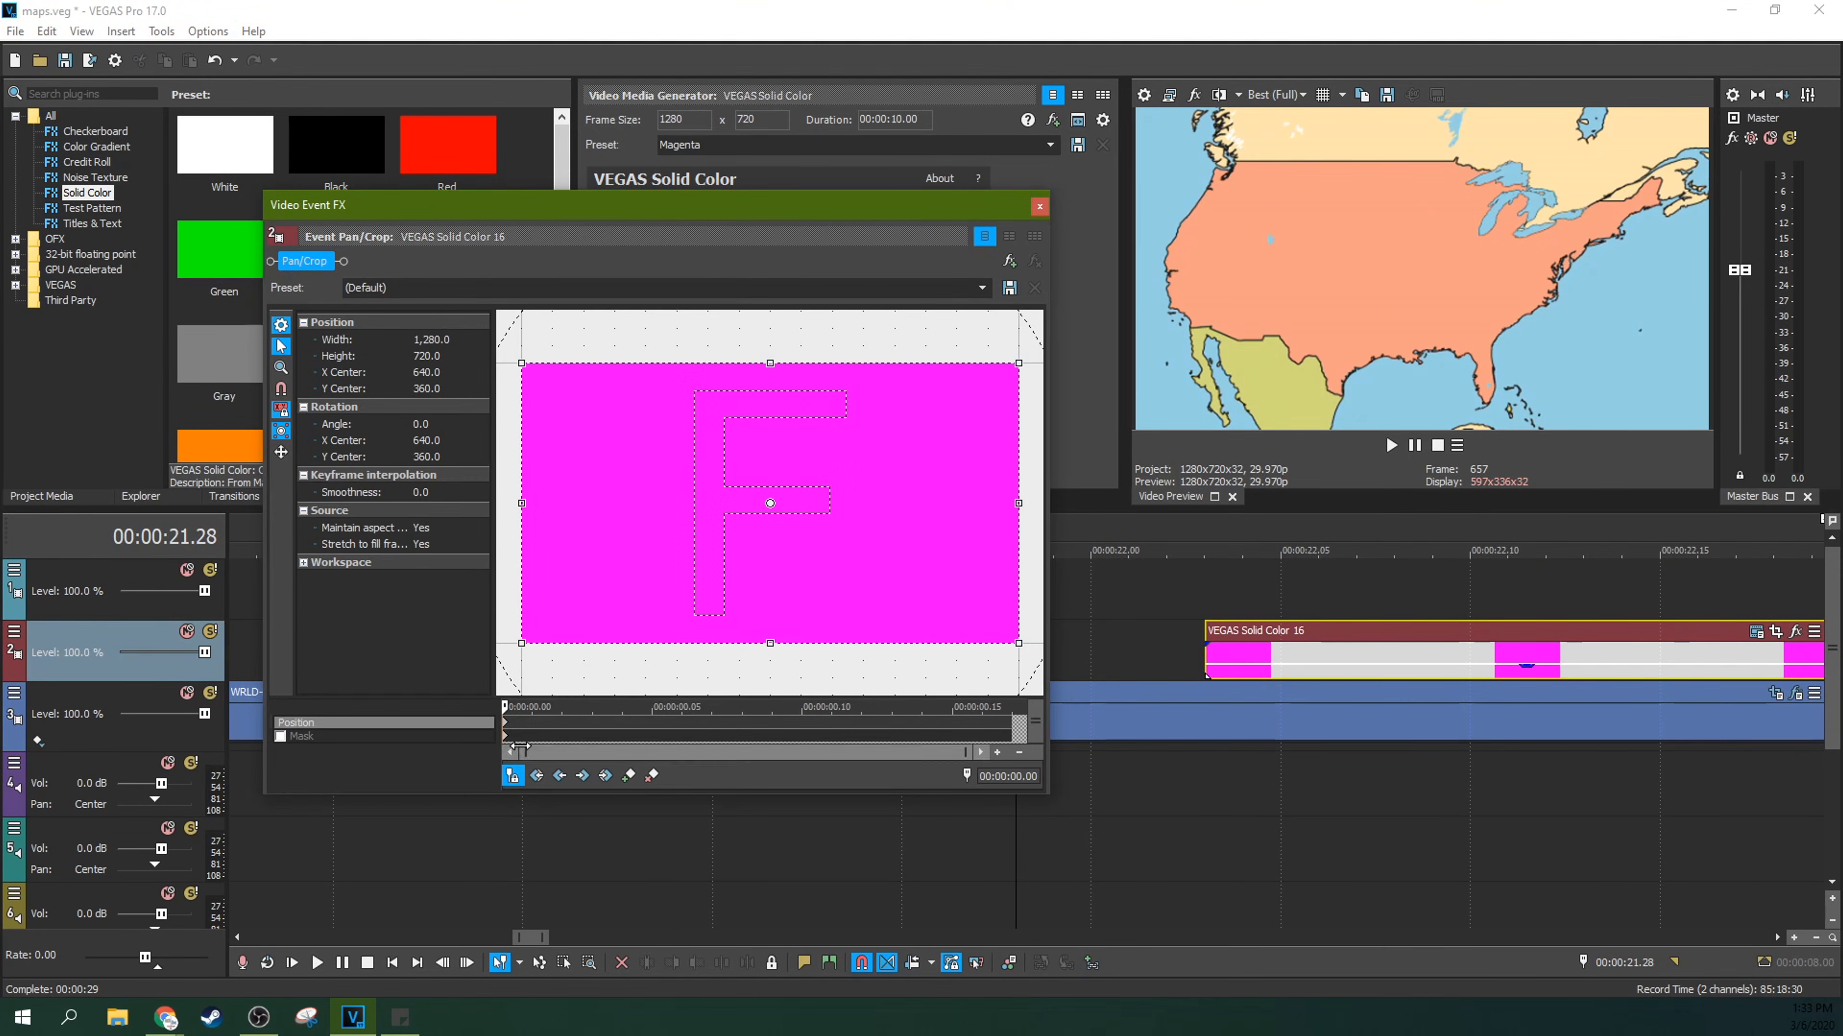
left_click(280, 737)
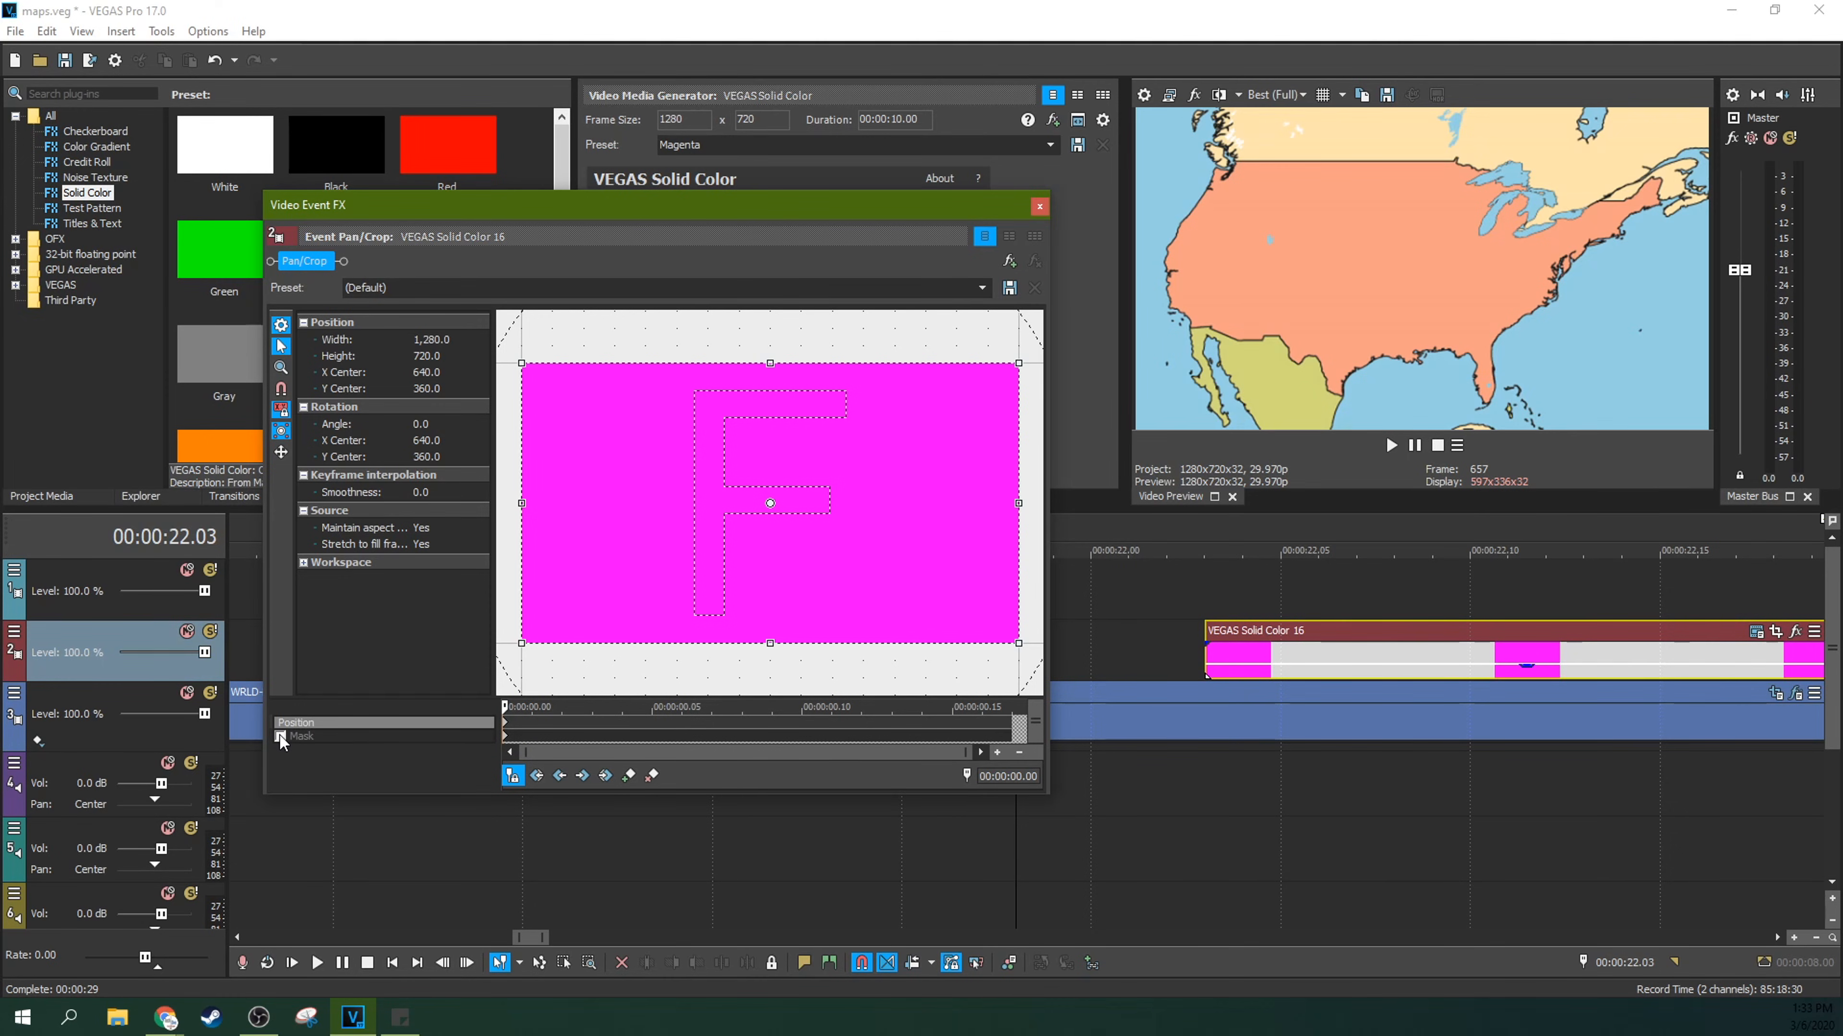
right_click(504, 737)
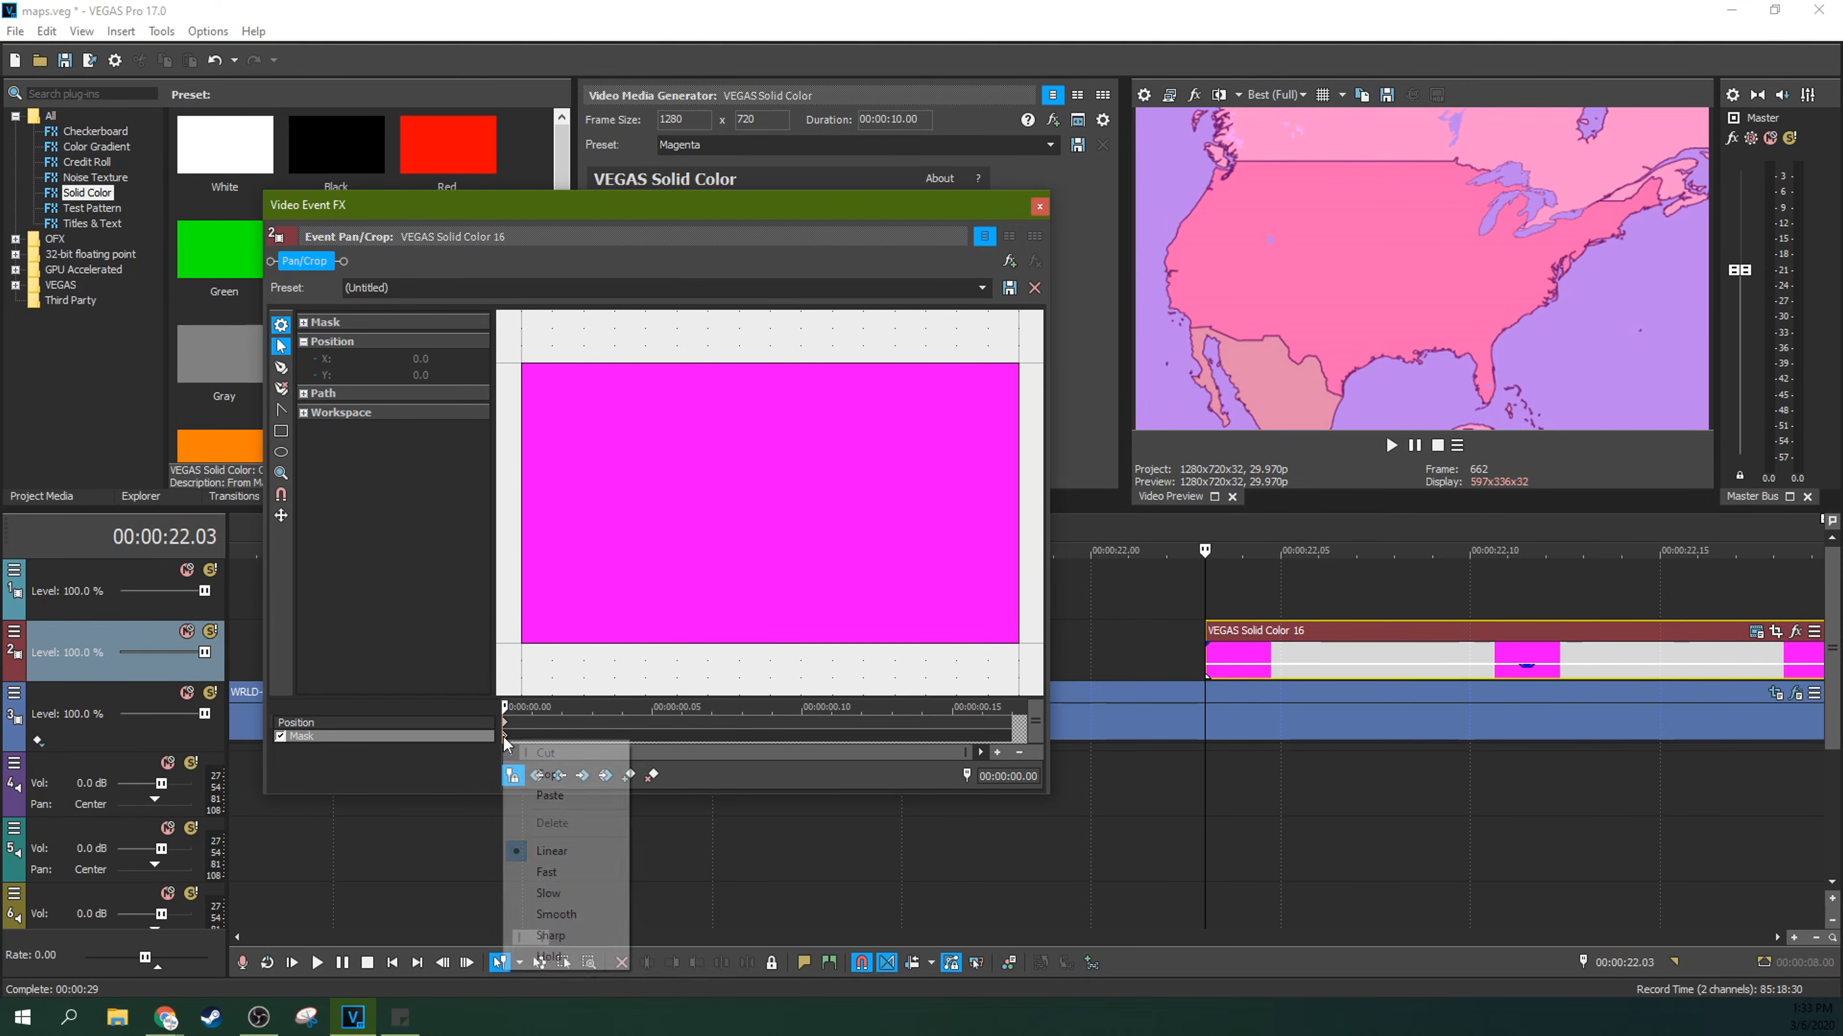
left_click(523, 796)
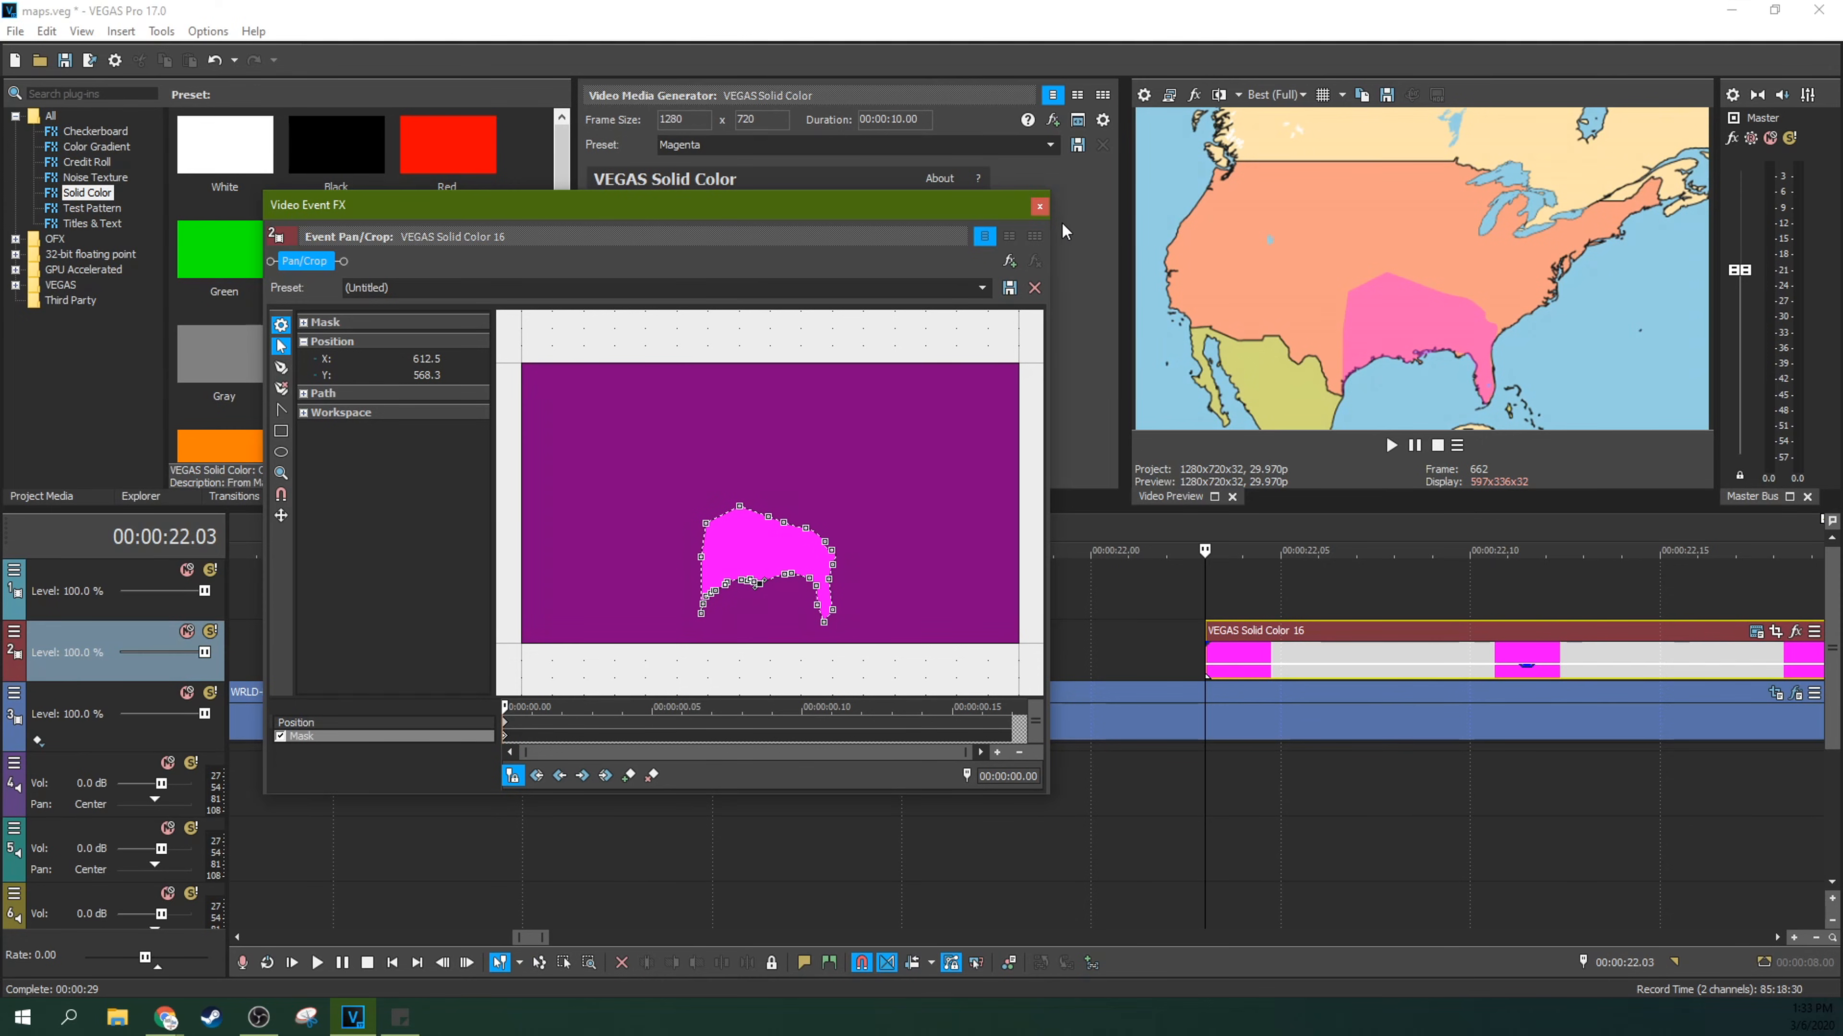
left_click(1039, 207)
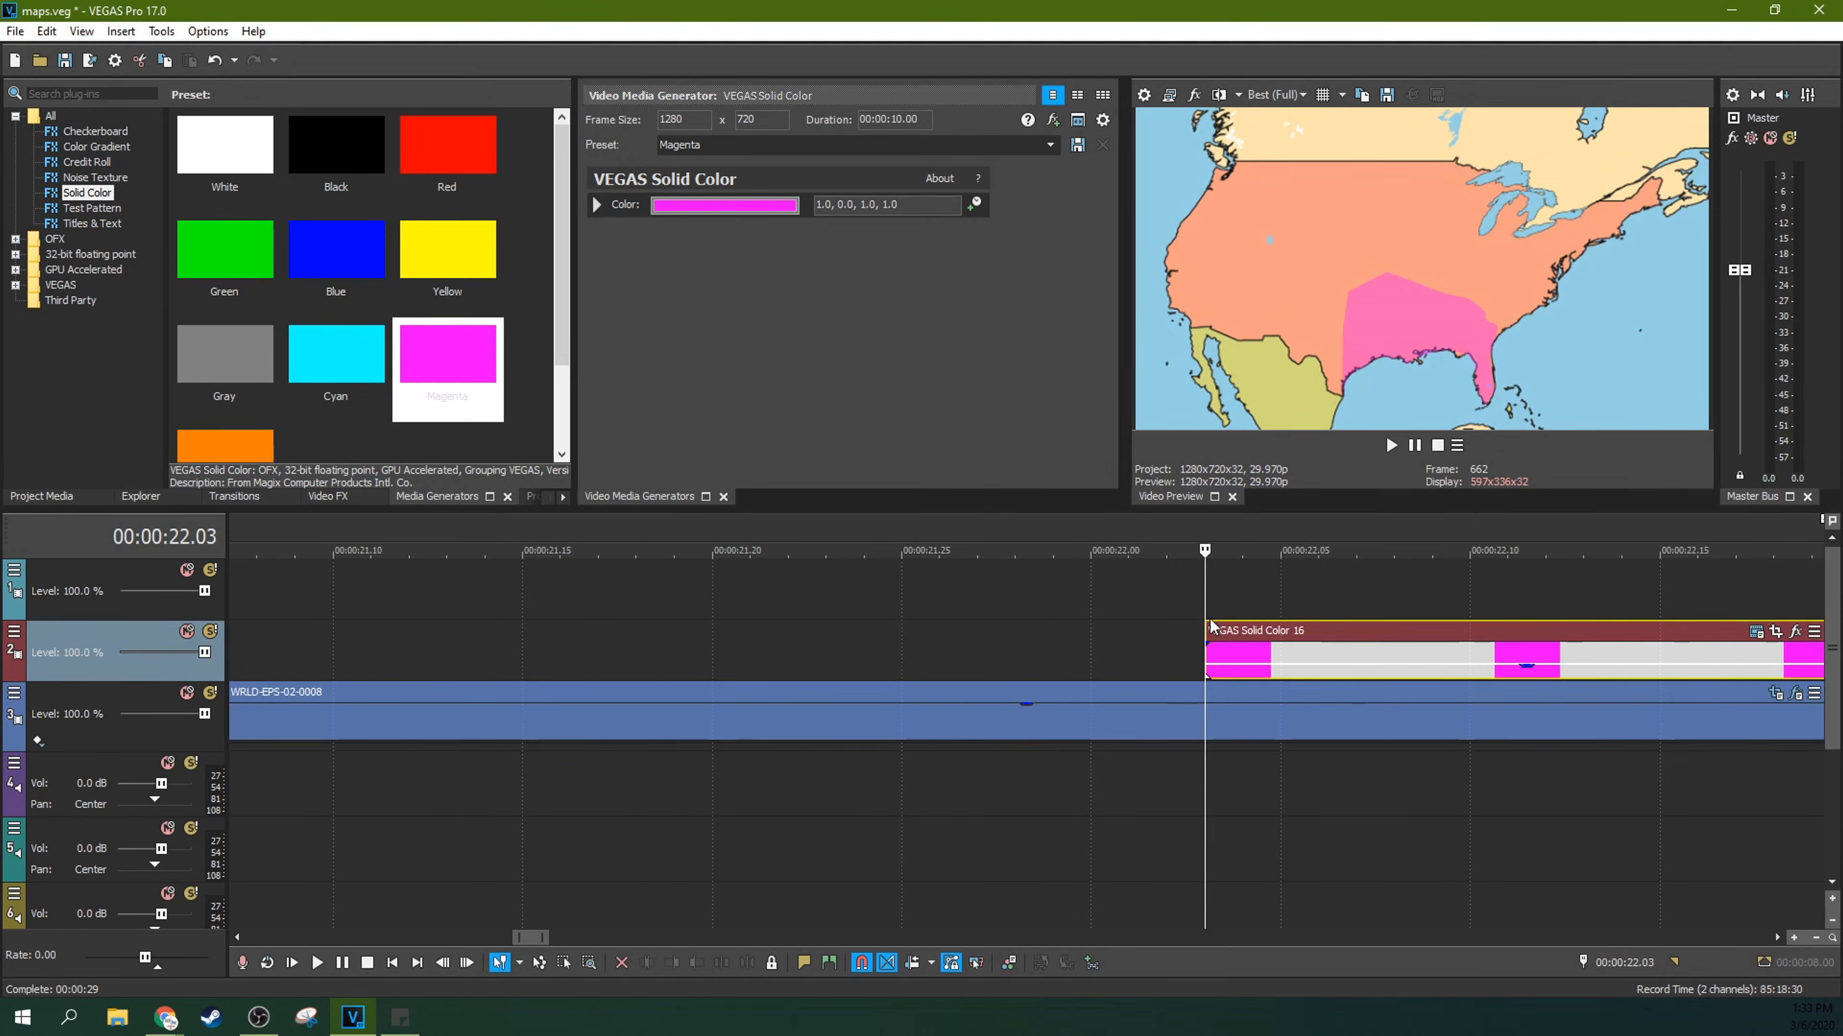
Step: Extend the end of the magenta event by 4 frames and play the sequence from the map zoom
scroll(1222, 595, "down", 4)
mouse_move(1135, 647)
left_mouse_down()
mouse_move(1228, 647)
mouse_move(1094, 647)
mouse_move(1218, 646)
mouse_move(1164, 645)
left_mouse_up()
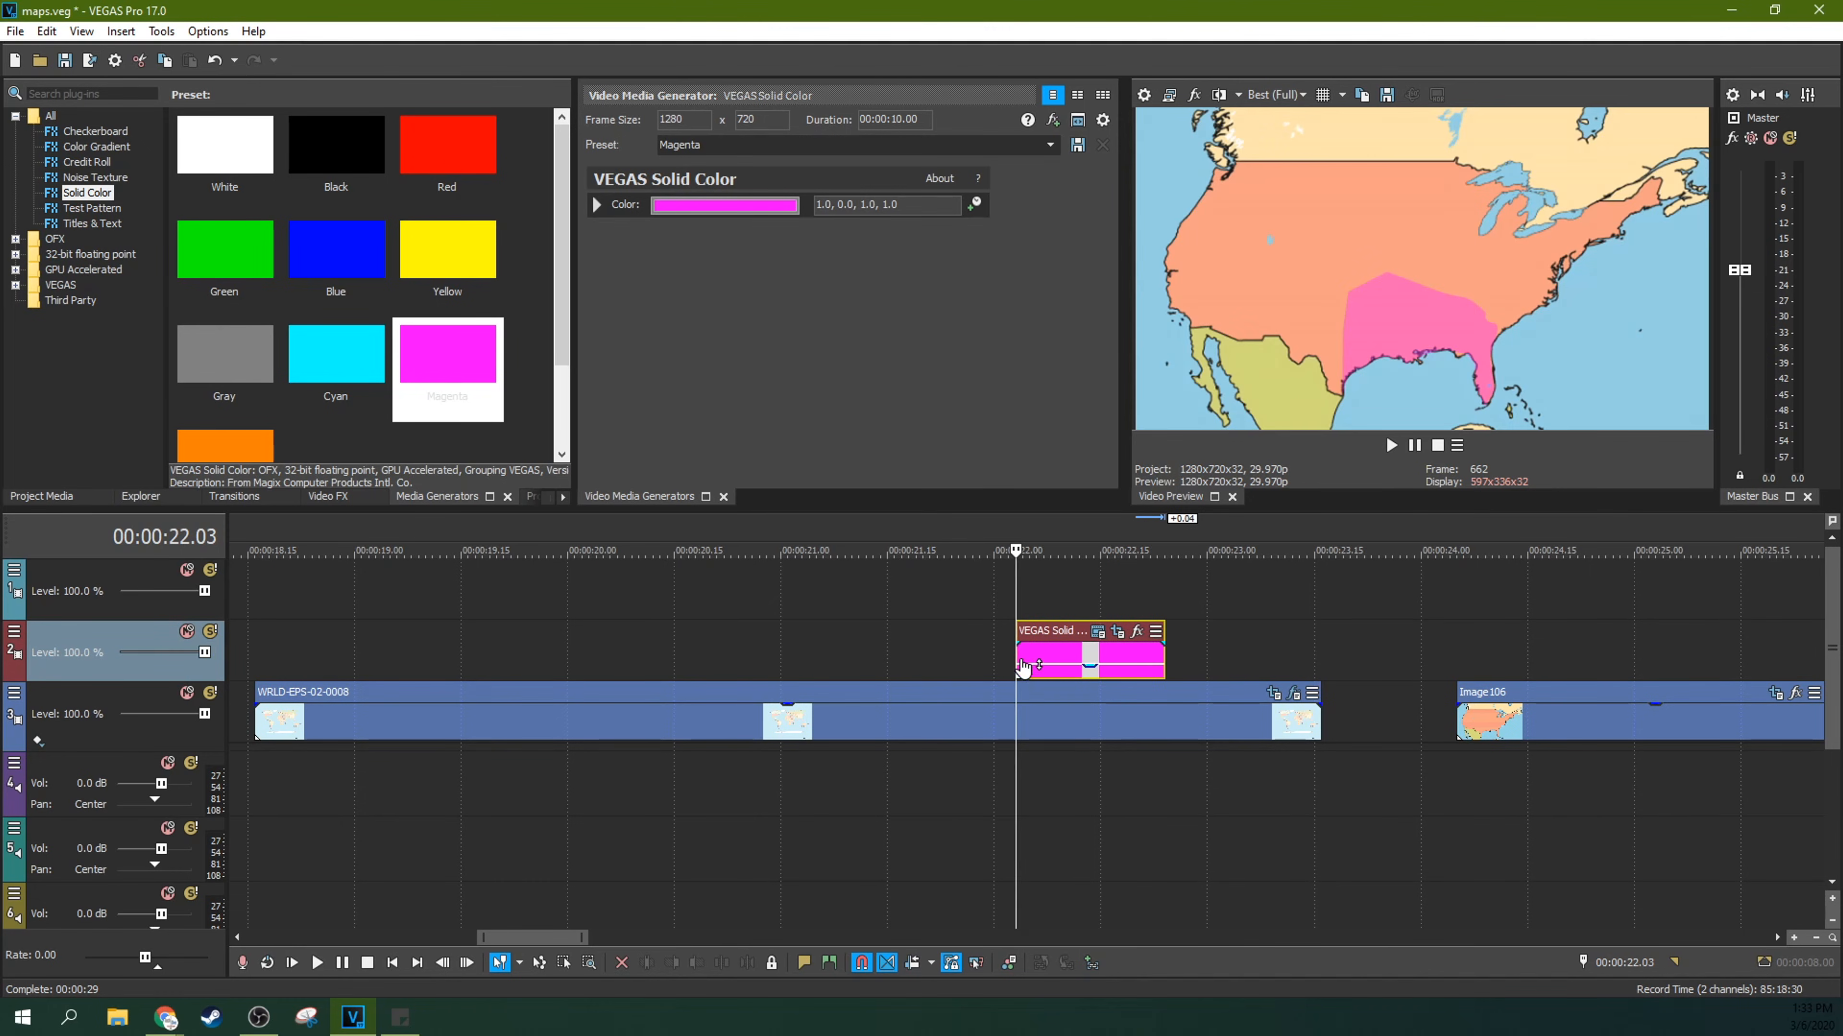
left_click(846, 642)
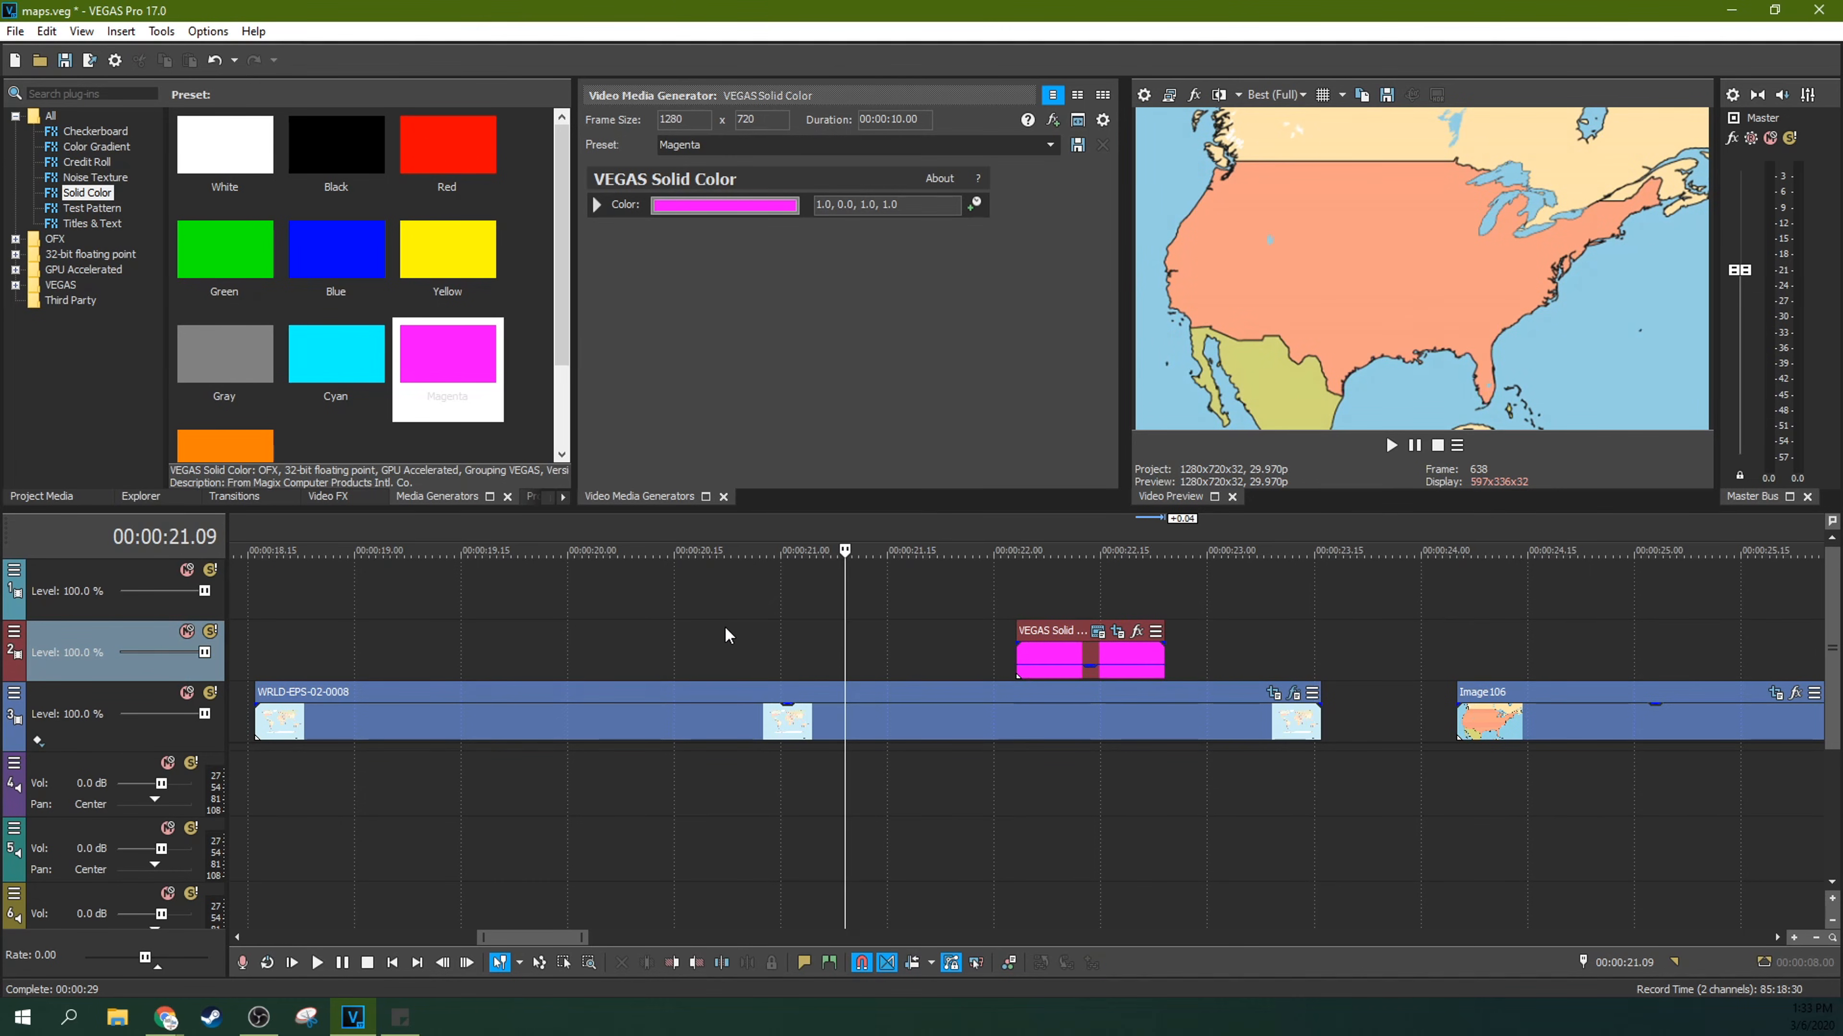
left_click(724, 628)
left_click(1390, 445)
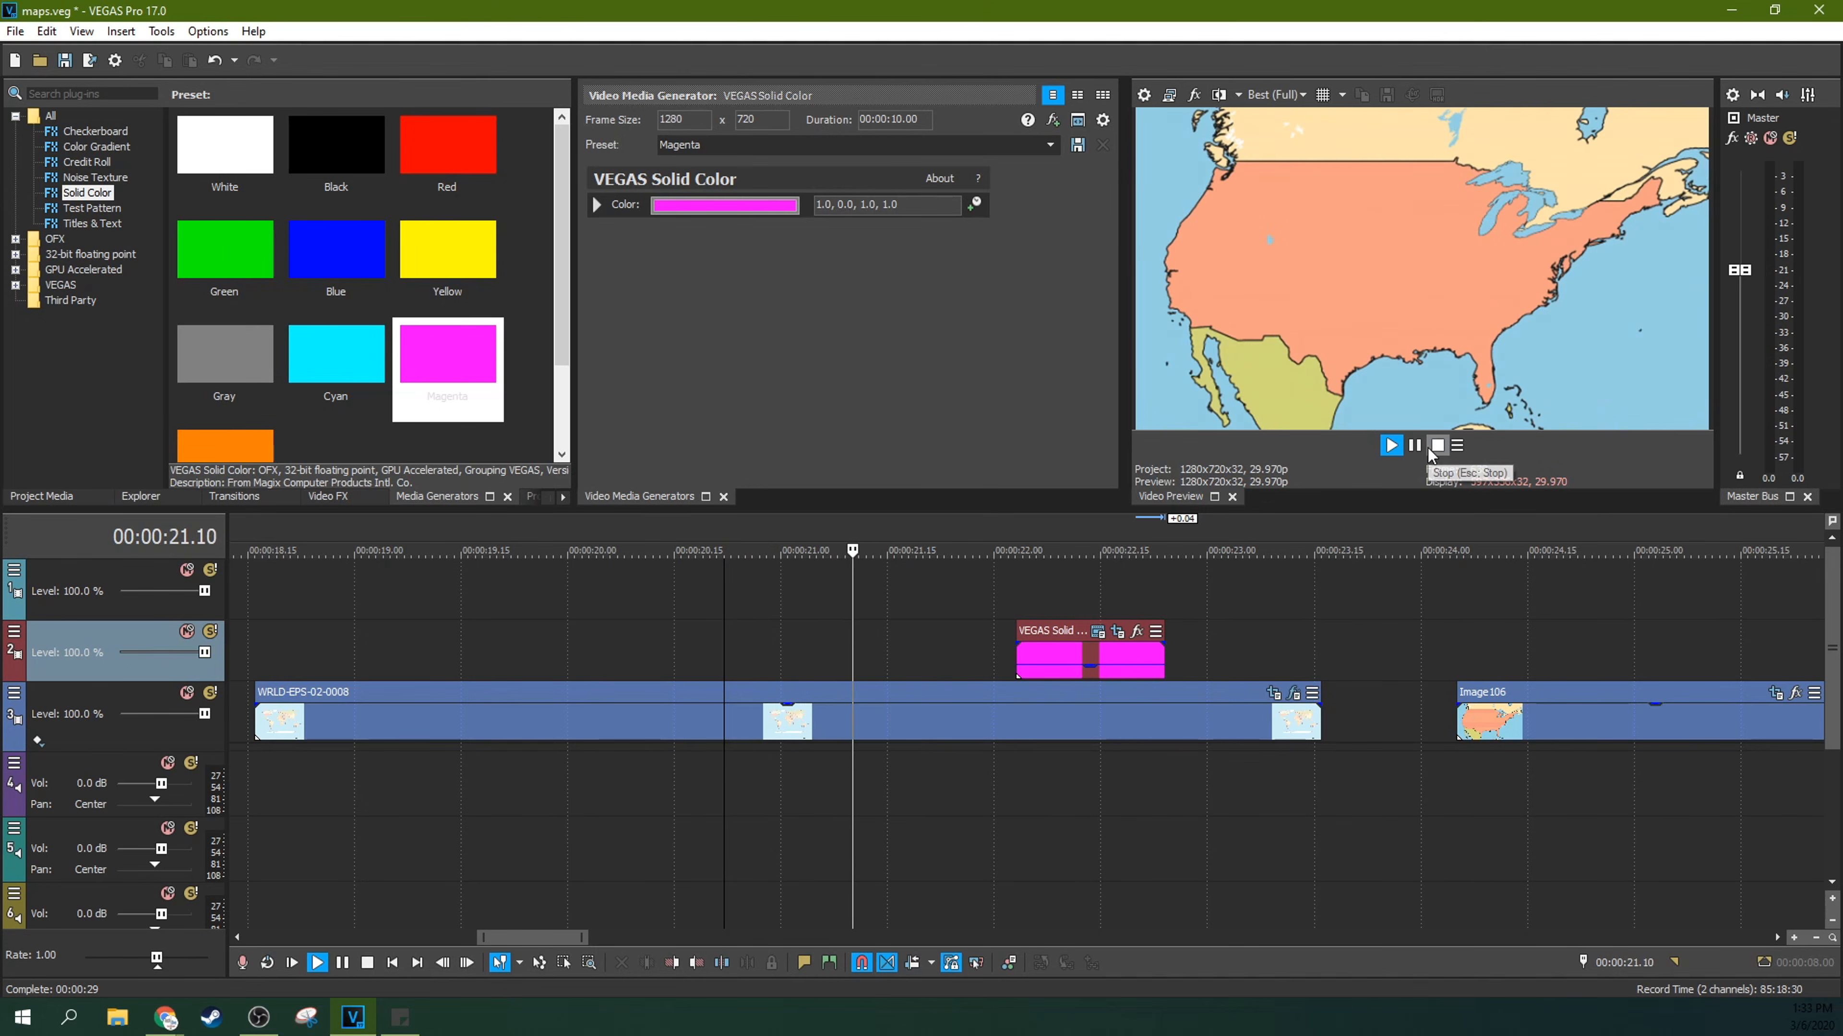
left_click(1431, 450)
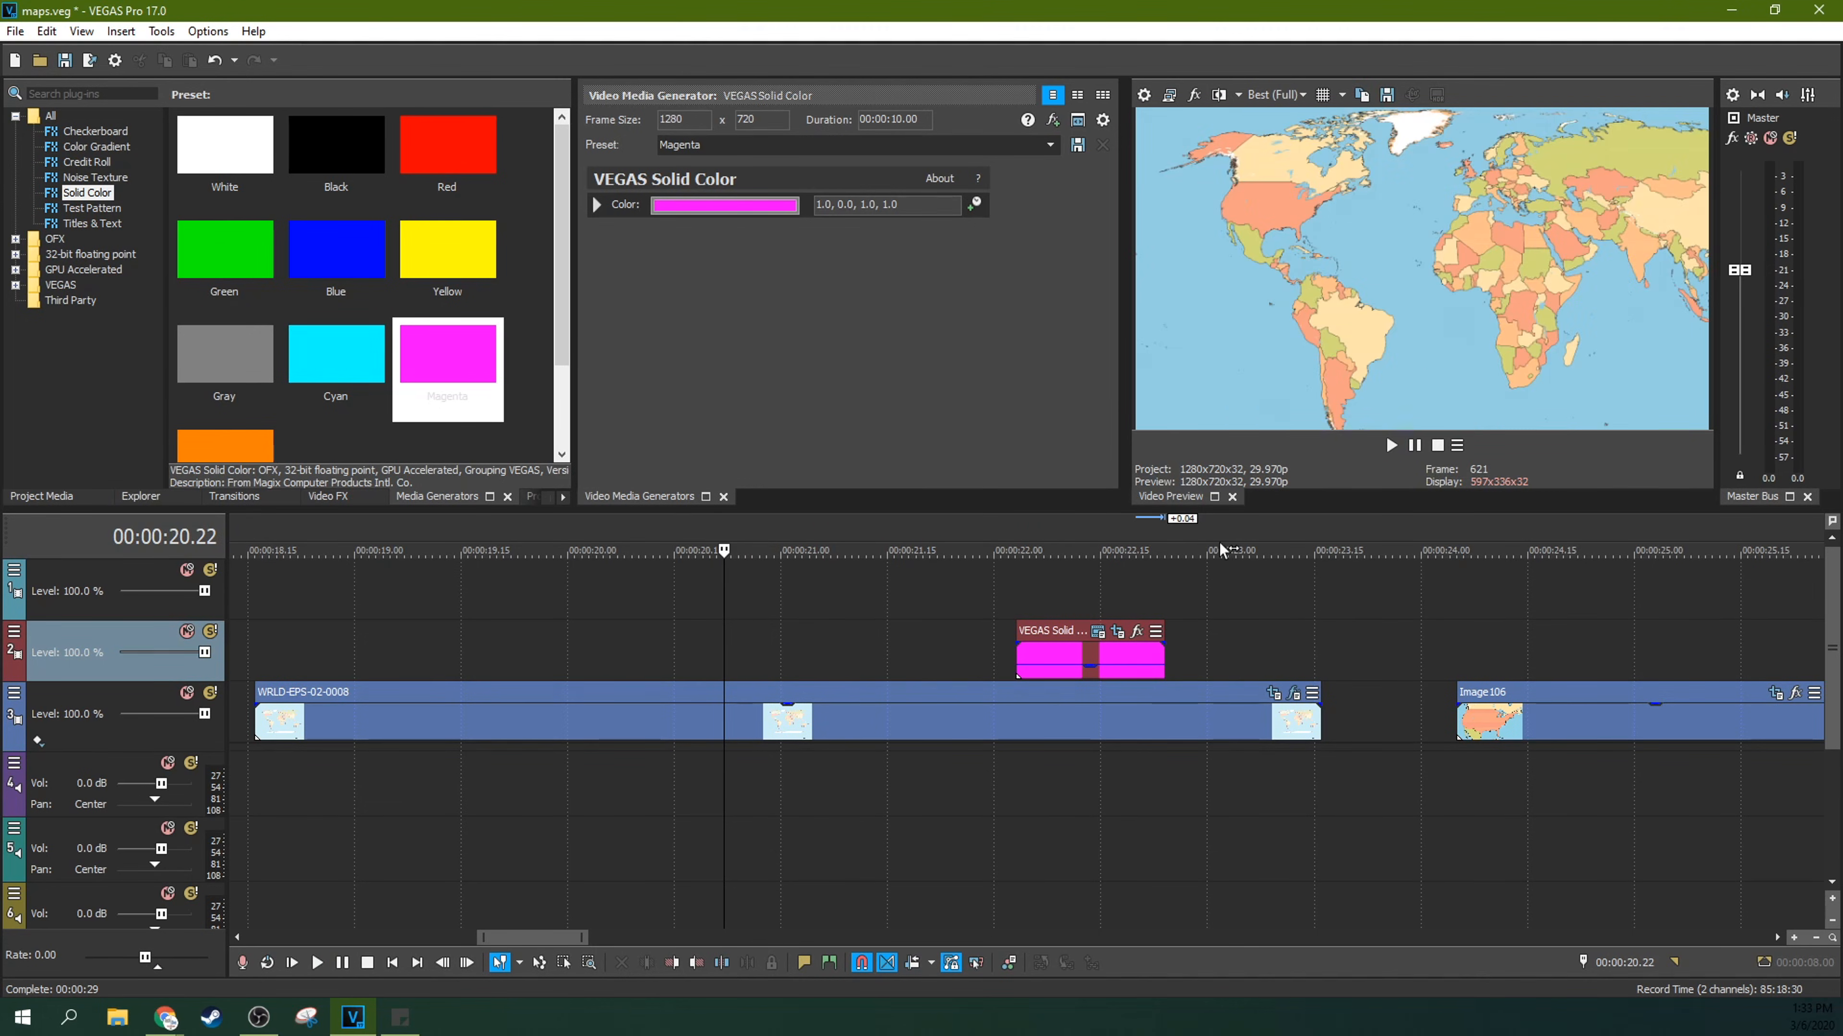
Step: Replay the section from just before the magenta event to check the masked highlight over the southern United States
left_click(944, 607)
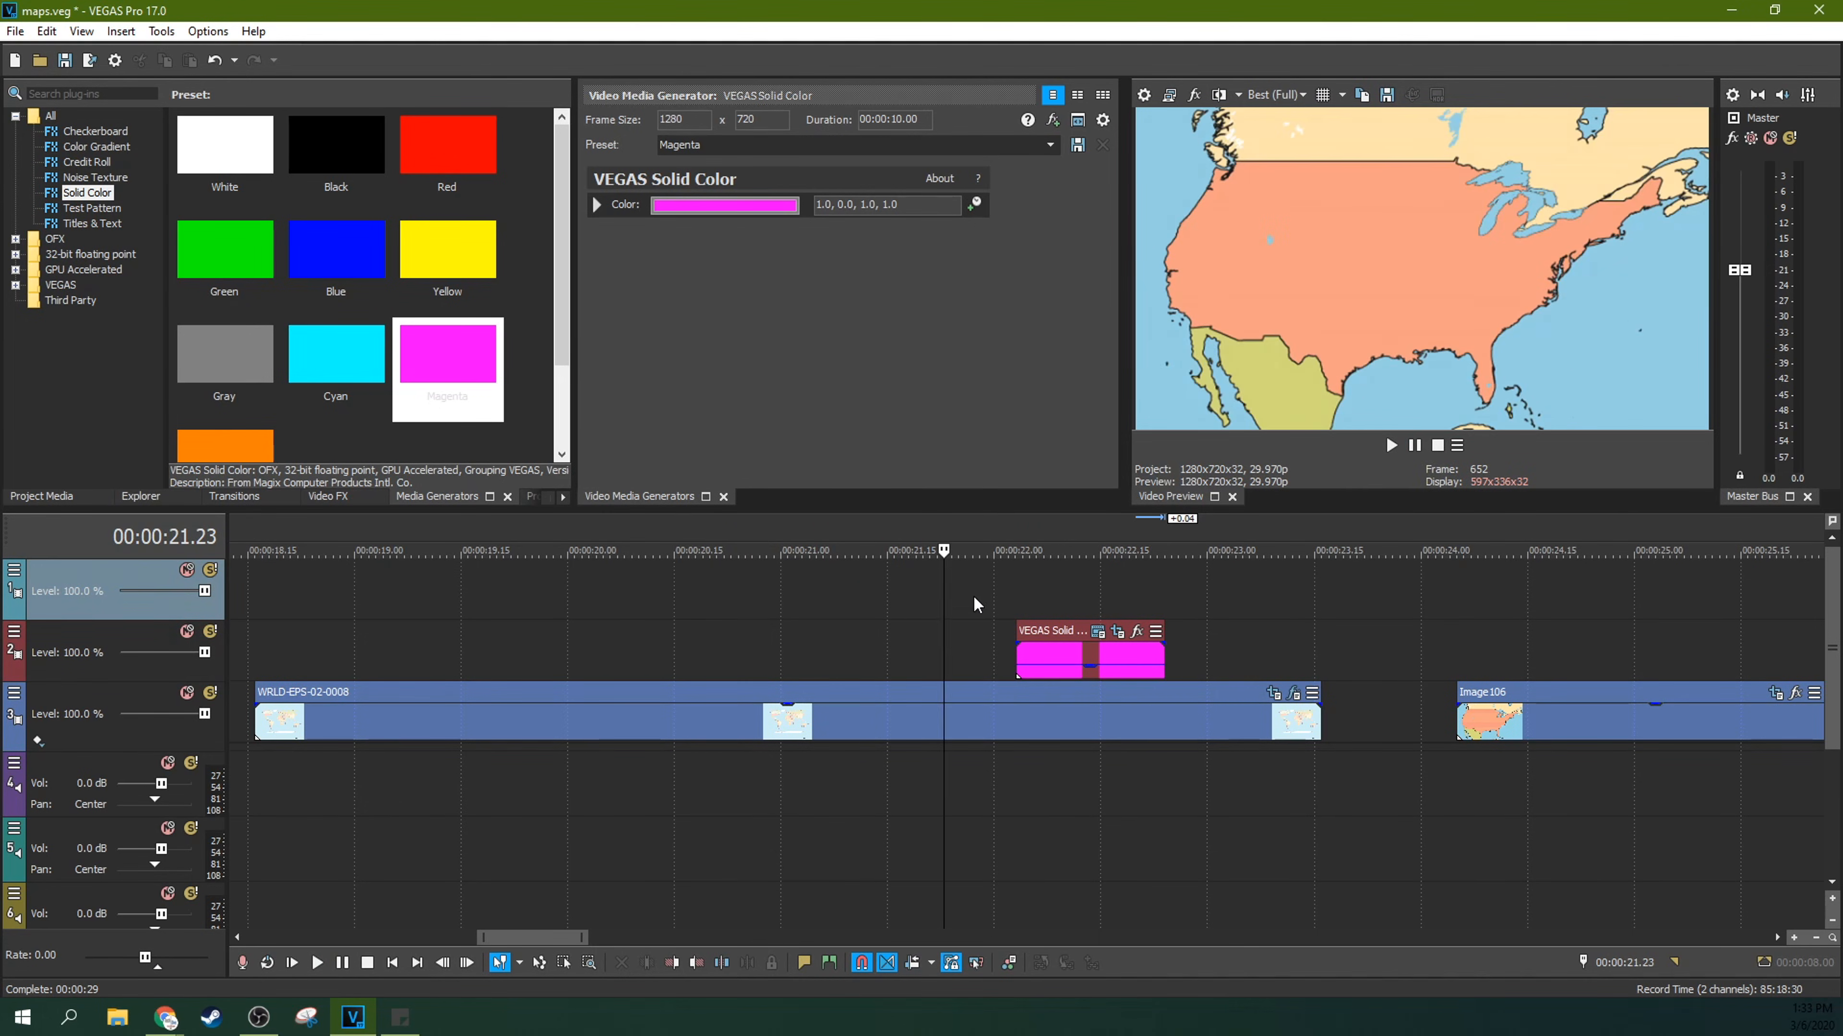
left_click(1391, 445)
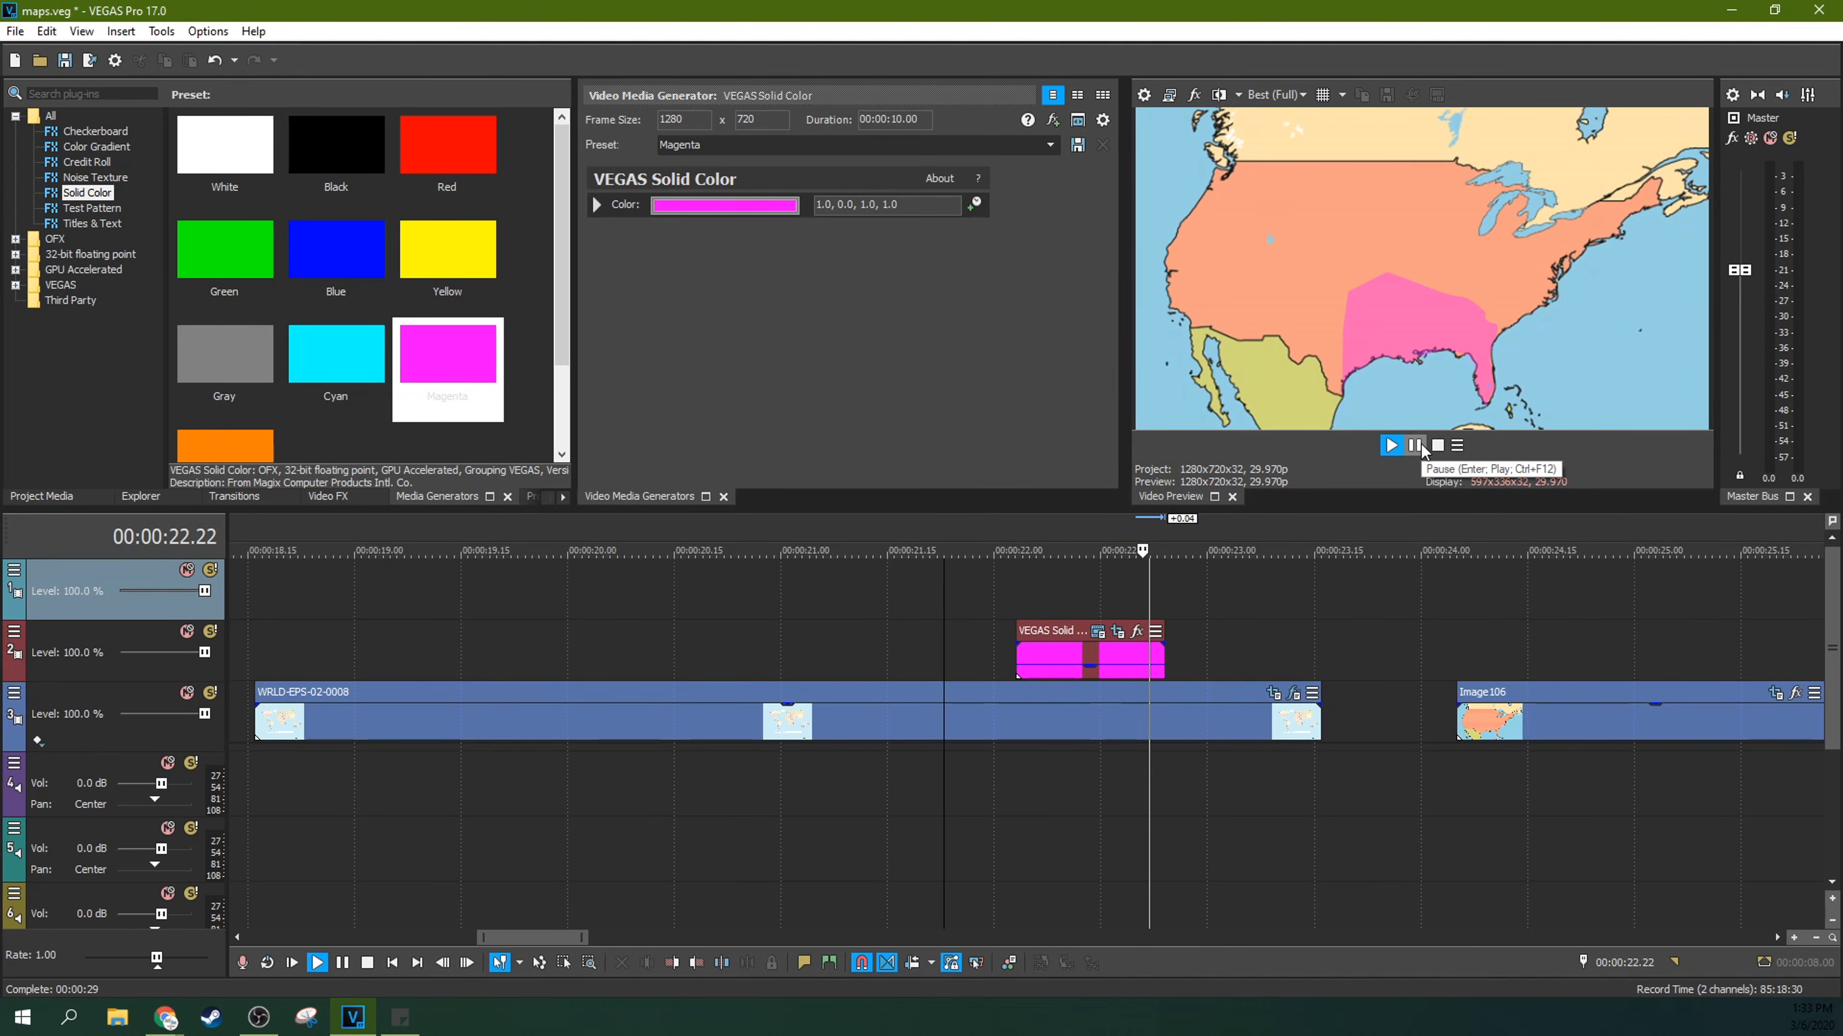
left_click(1421, 445)
left_click(1024, 580)
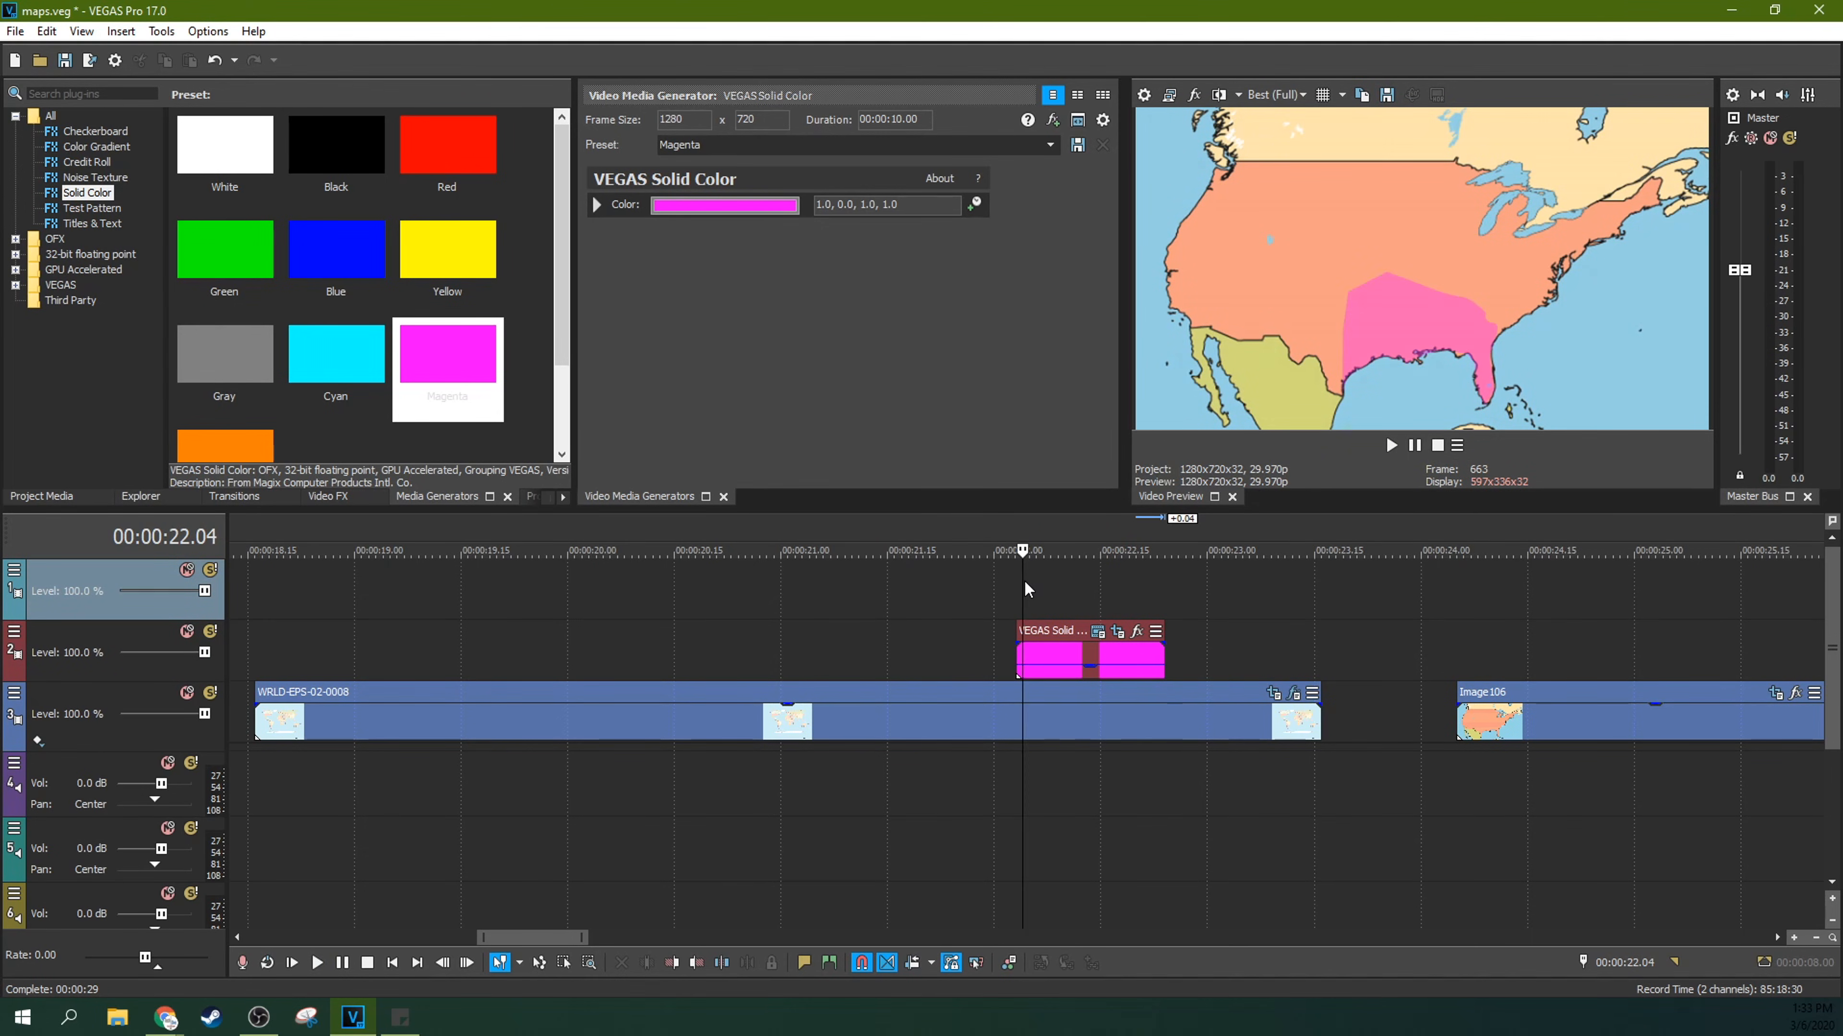
left_click(986, 590)
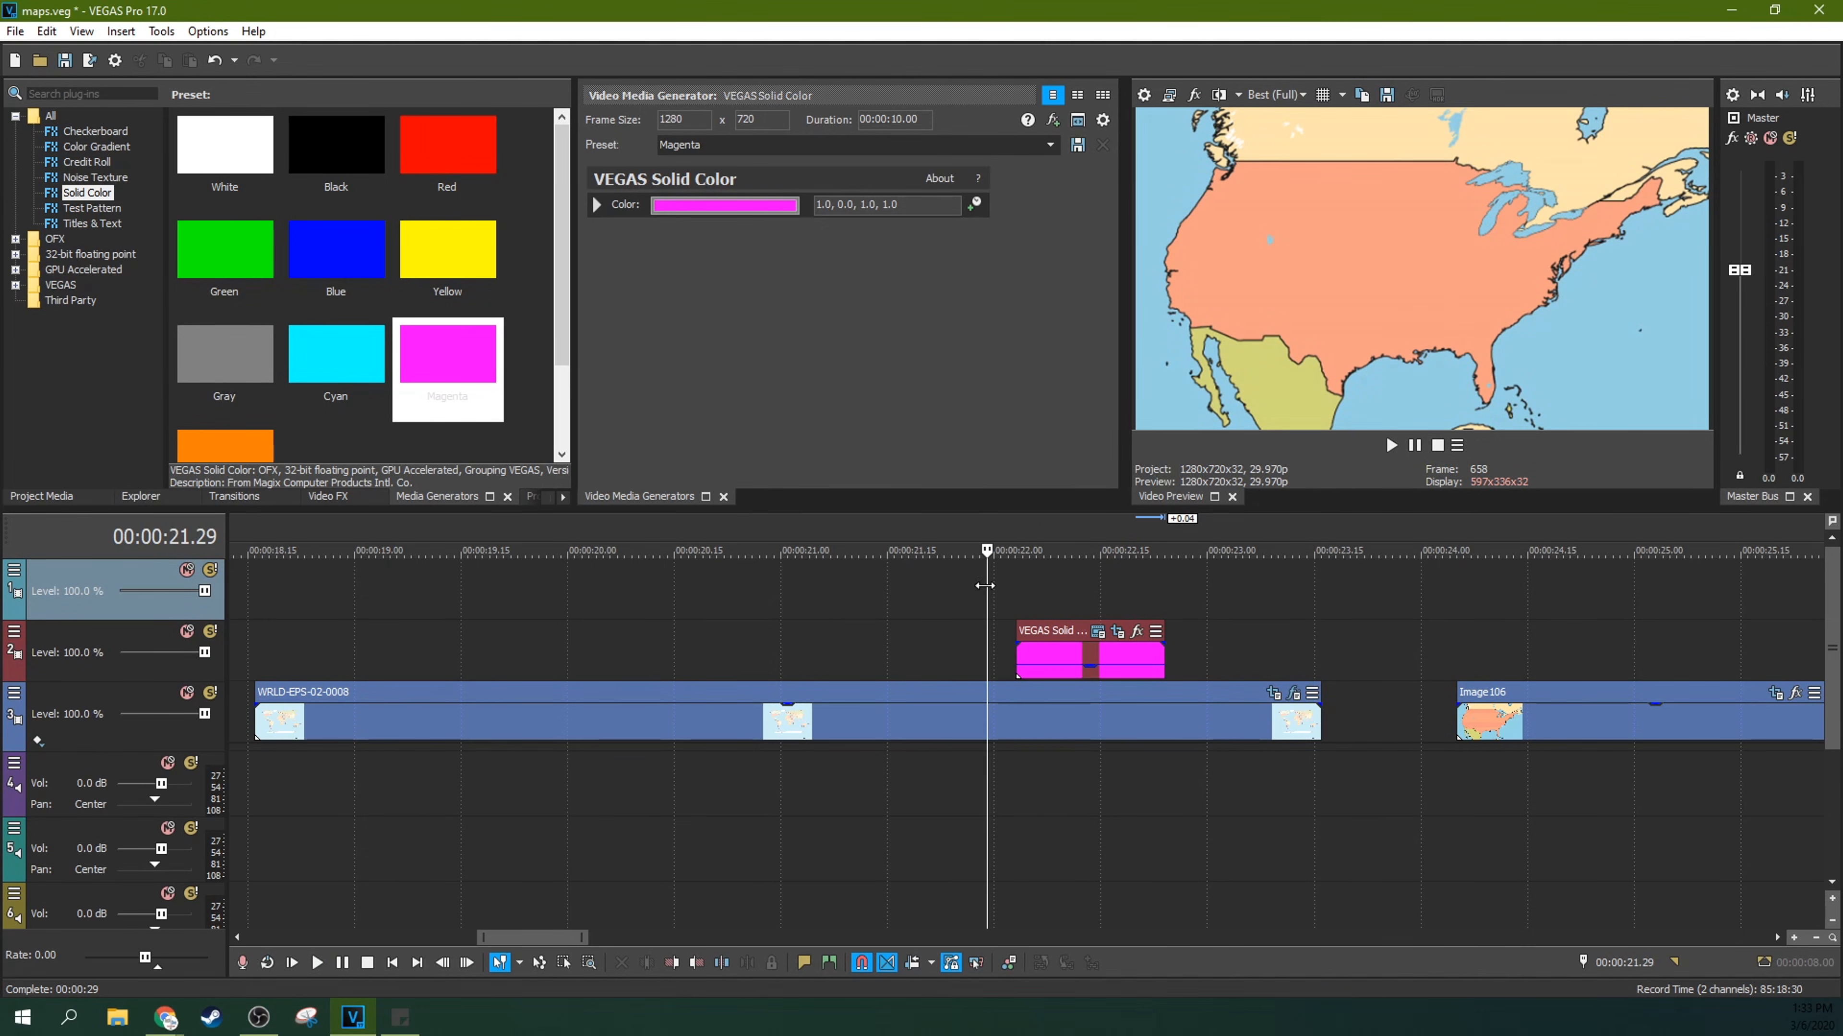
key("space")
key("space")
Step: Open the Pan/Crop settings of the Image106 event and compare the mask shapes at its two keyframes
left_click(1087, 614)
scroll(1388, 688, "down", 2)
scroll(980, 683, "up", 5)
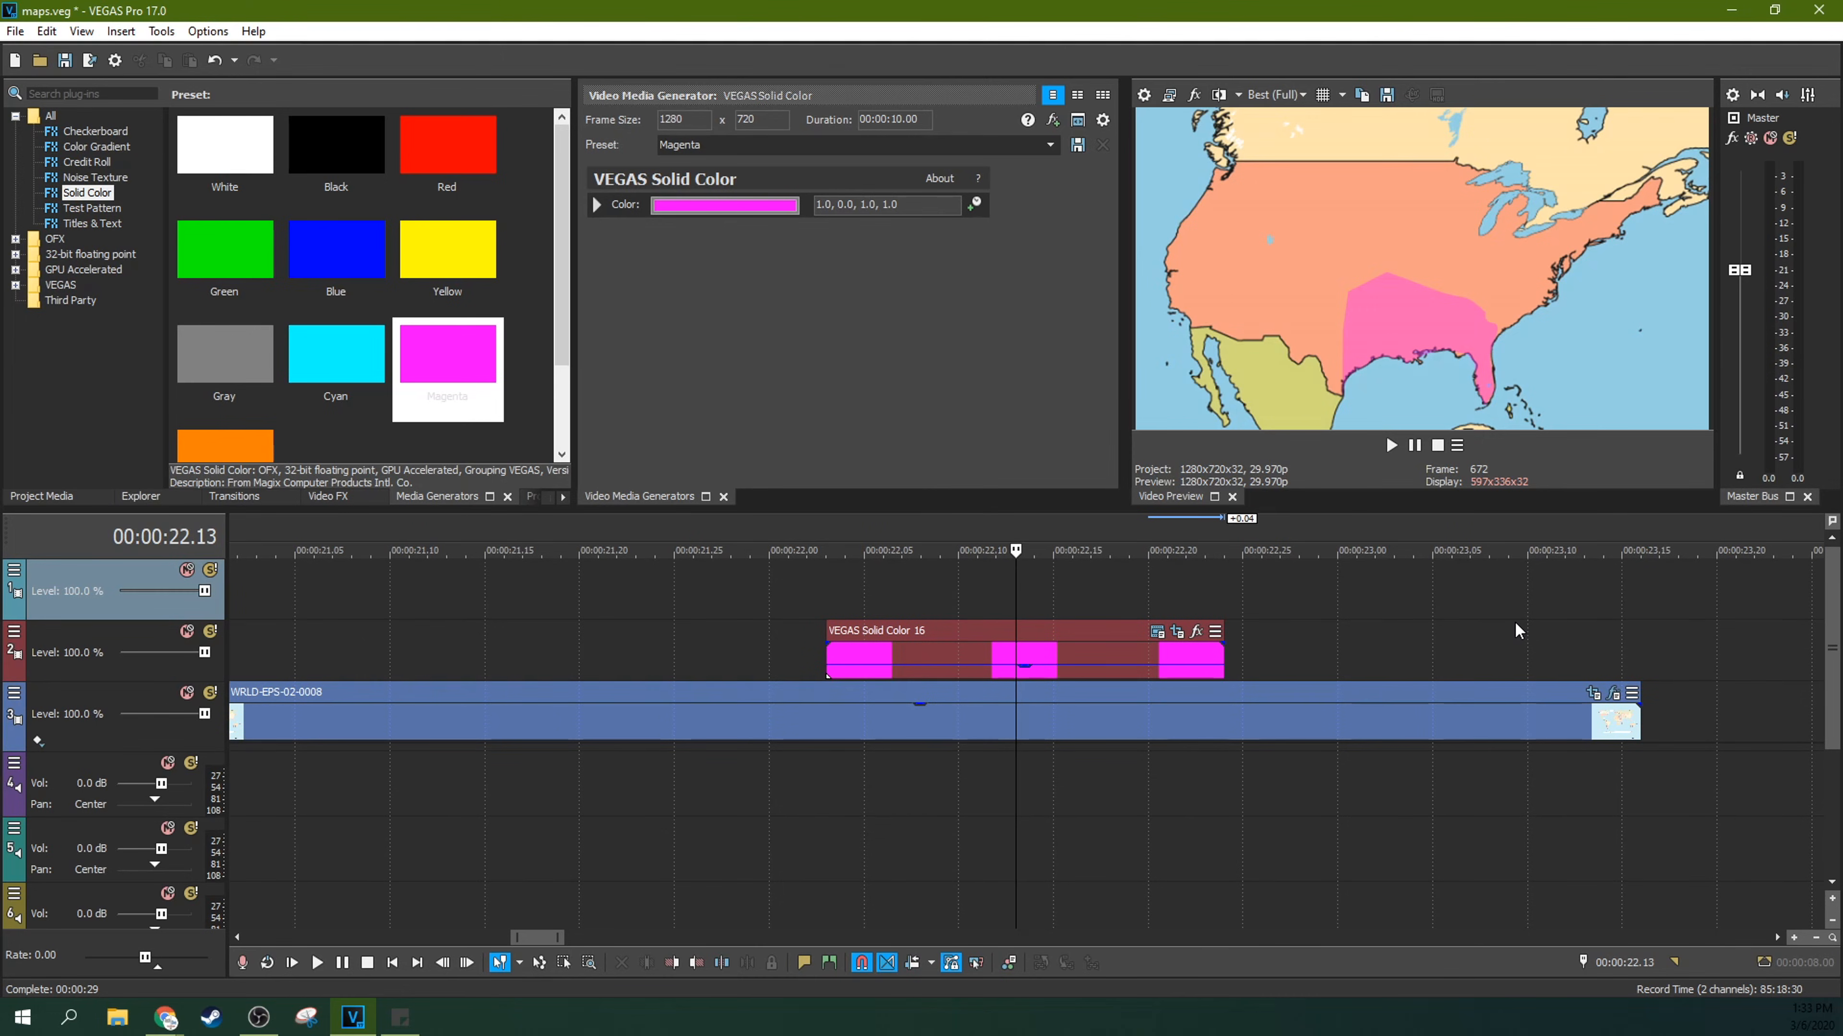
scroll(1502, 661, "down", 3)
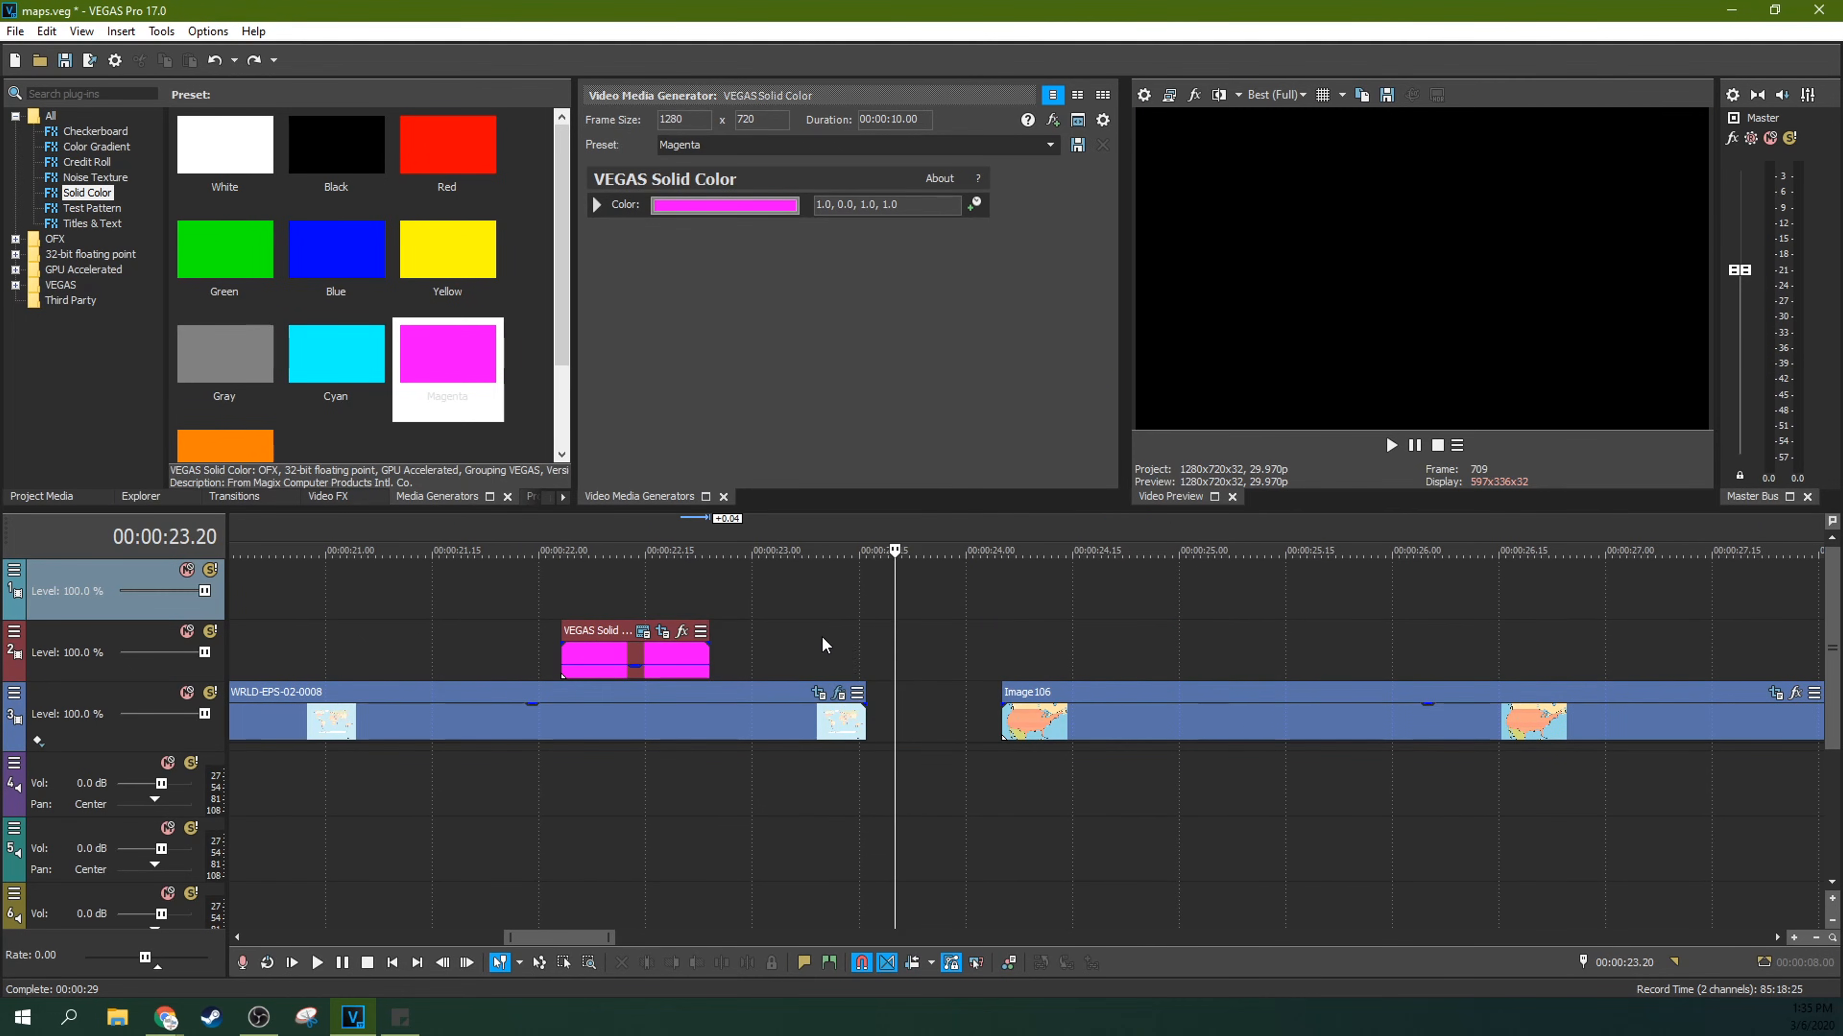
left_click(811, 653)
left_click(1064, 657)
scroll(1274, 700, "down", 5)
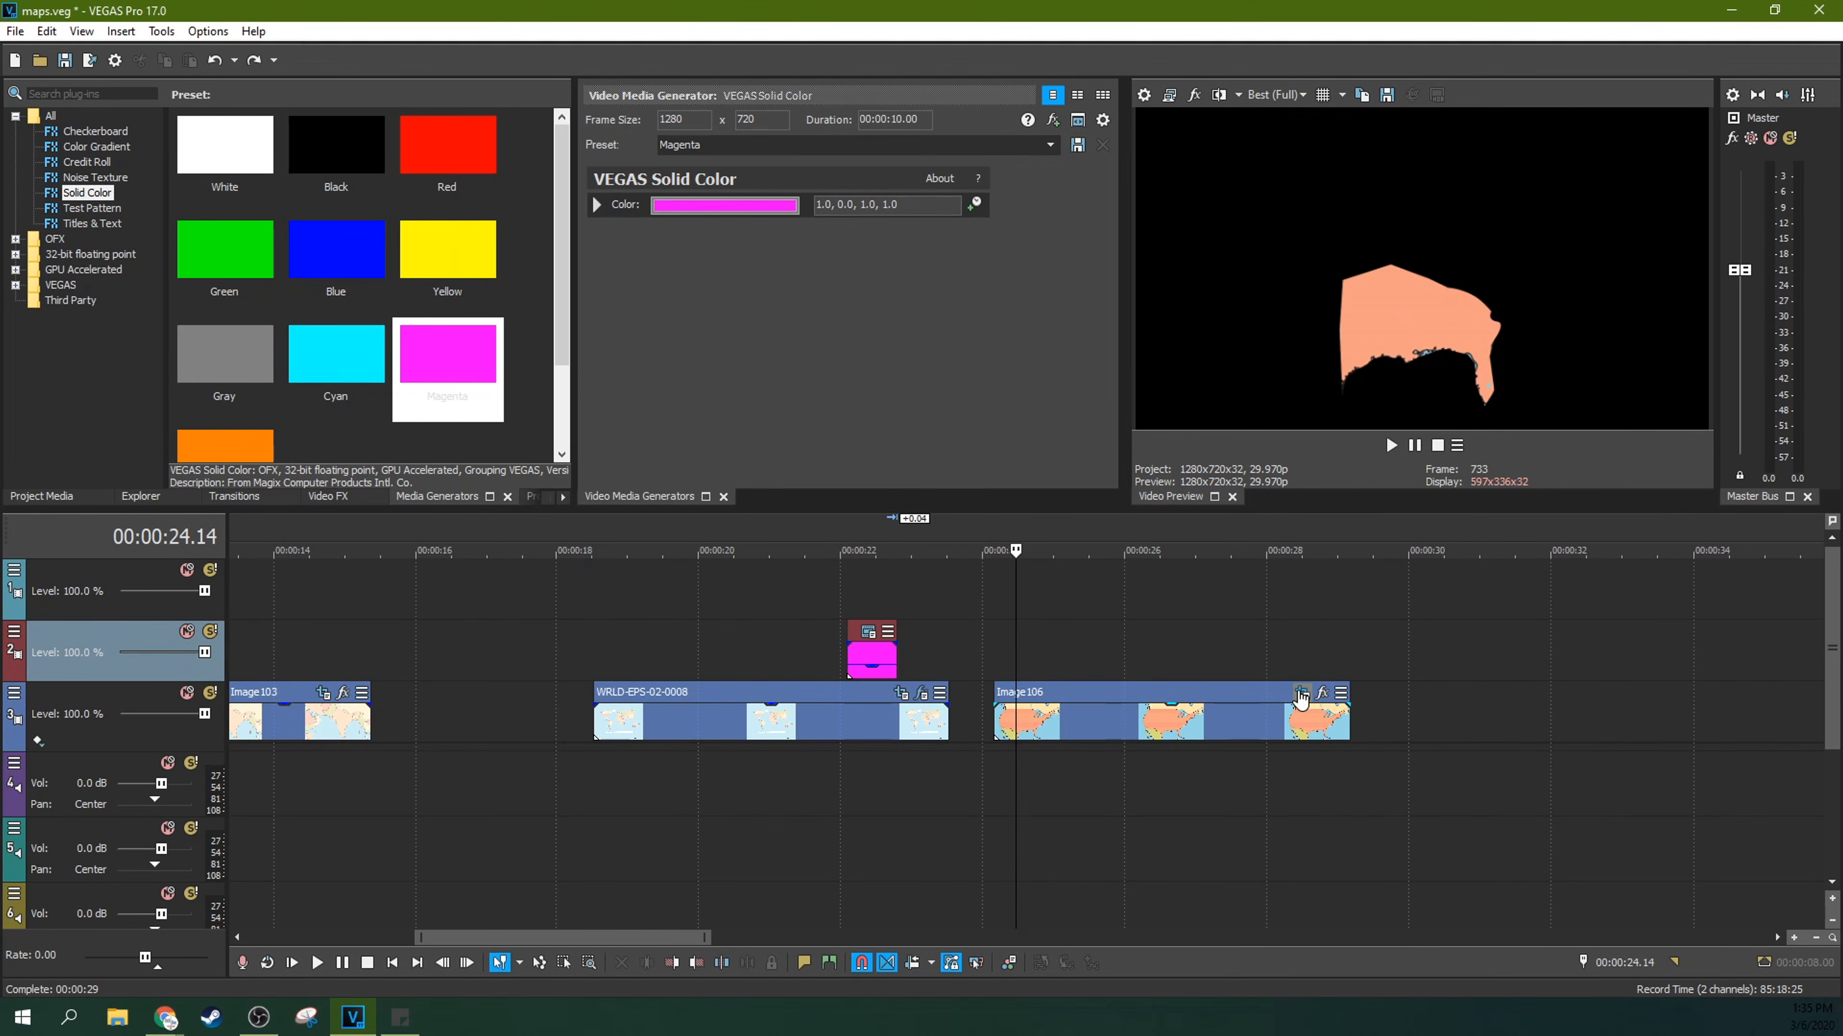
left_click(1300, 695)
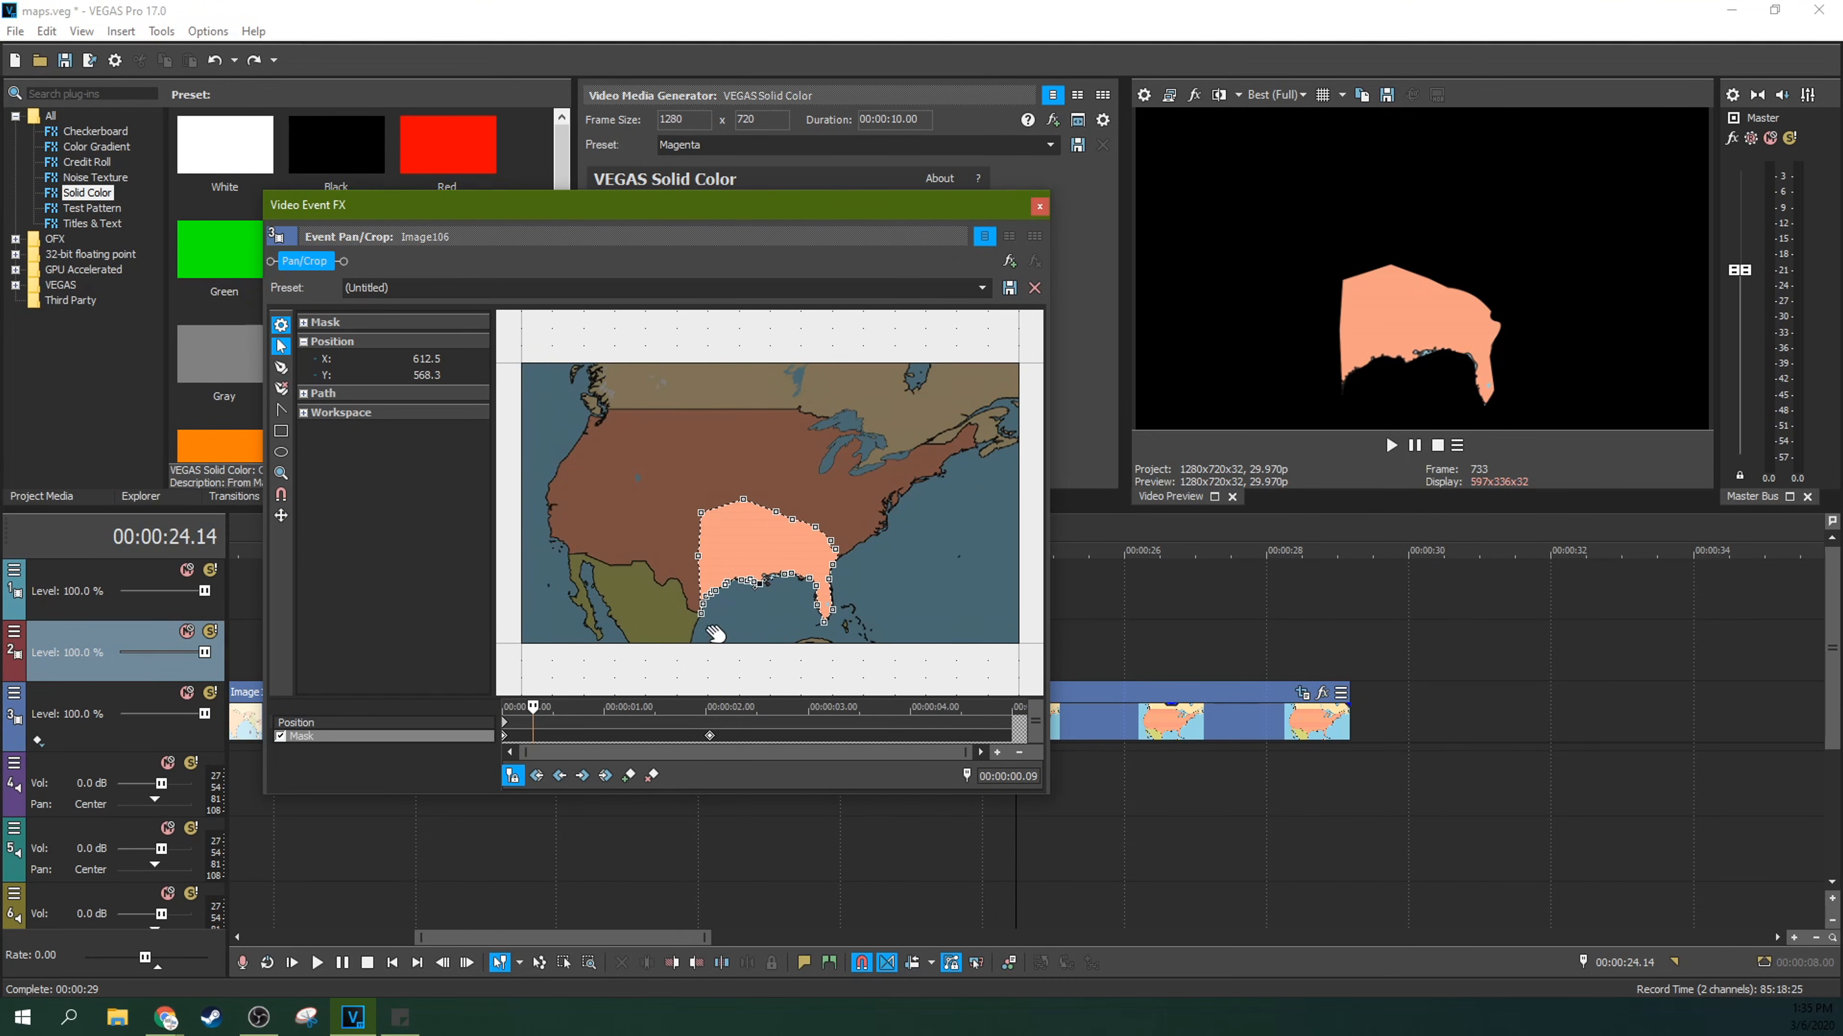
left_click(710, 738)
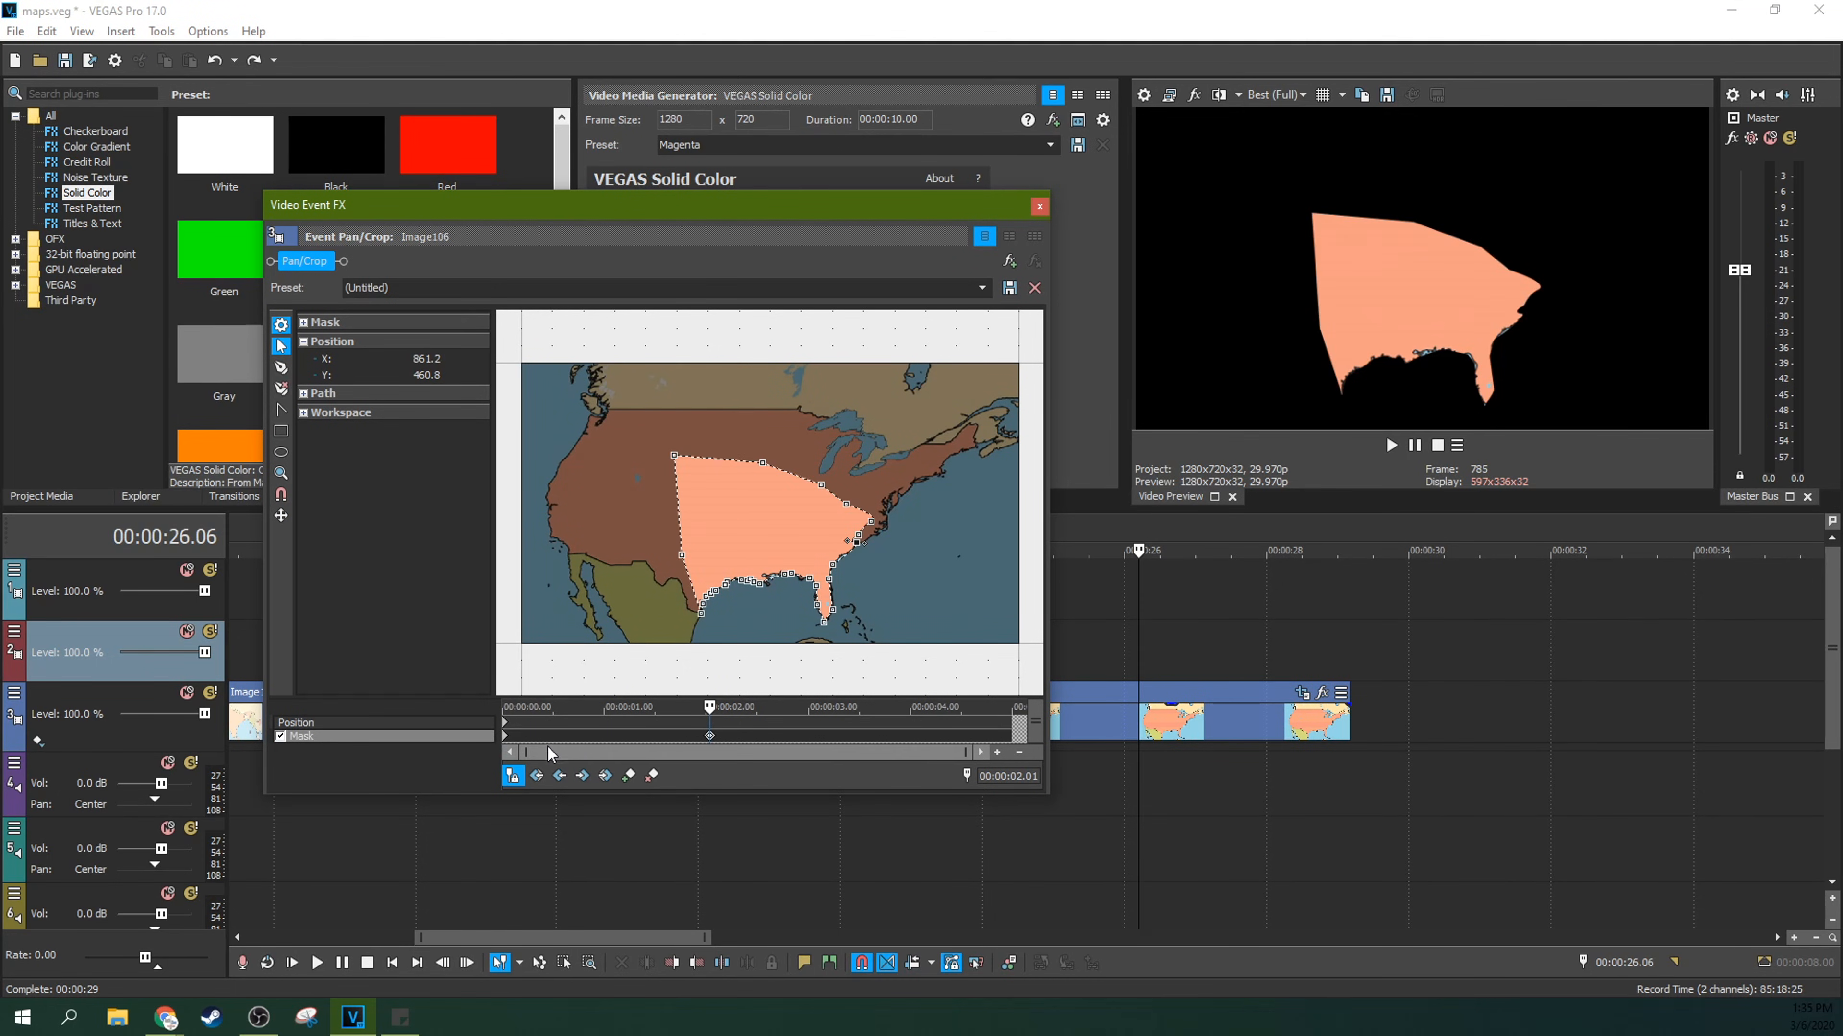
left_click(504, 734)
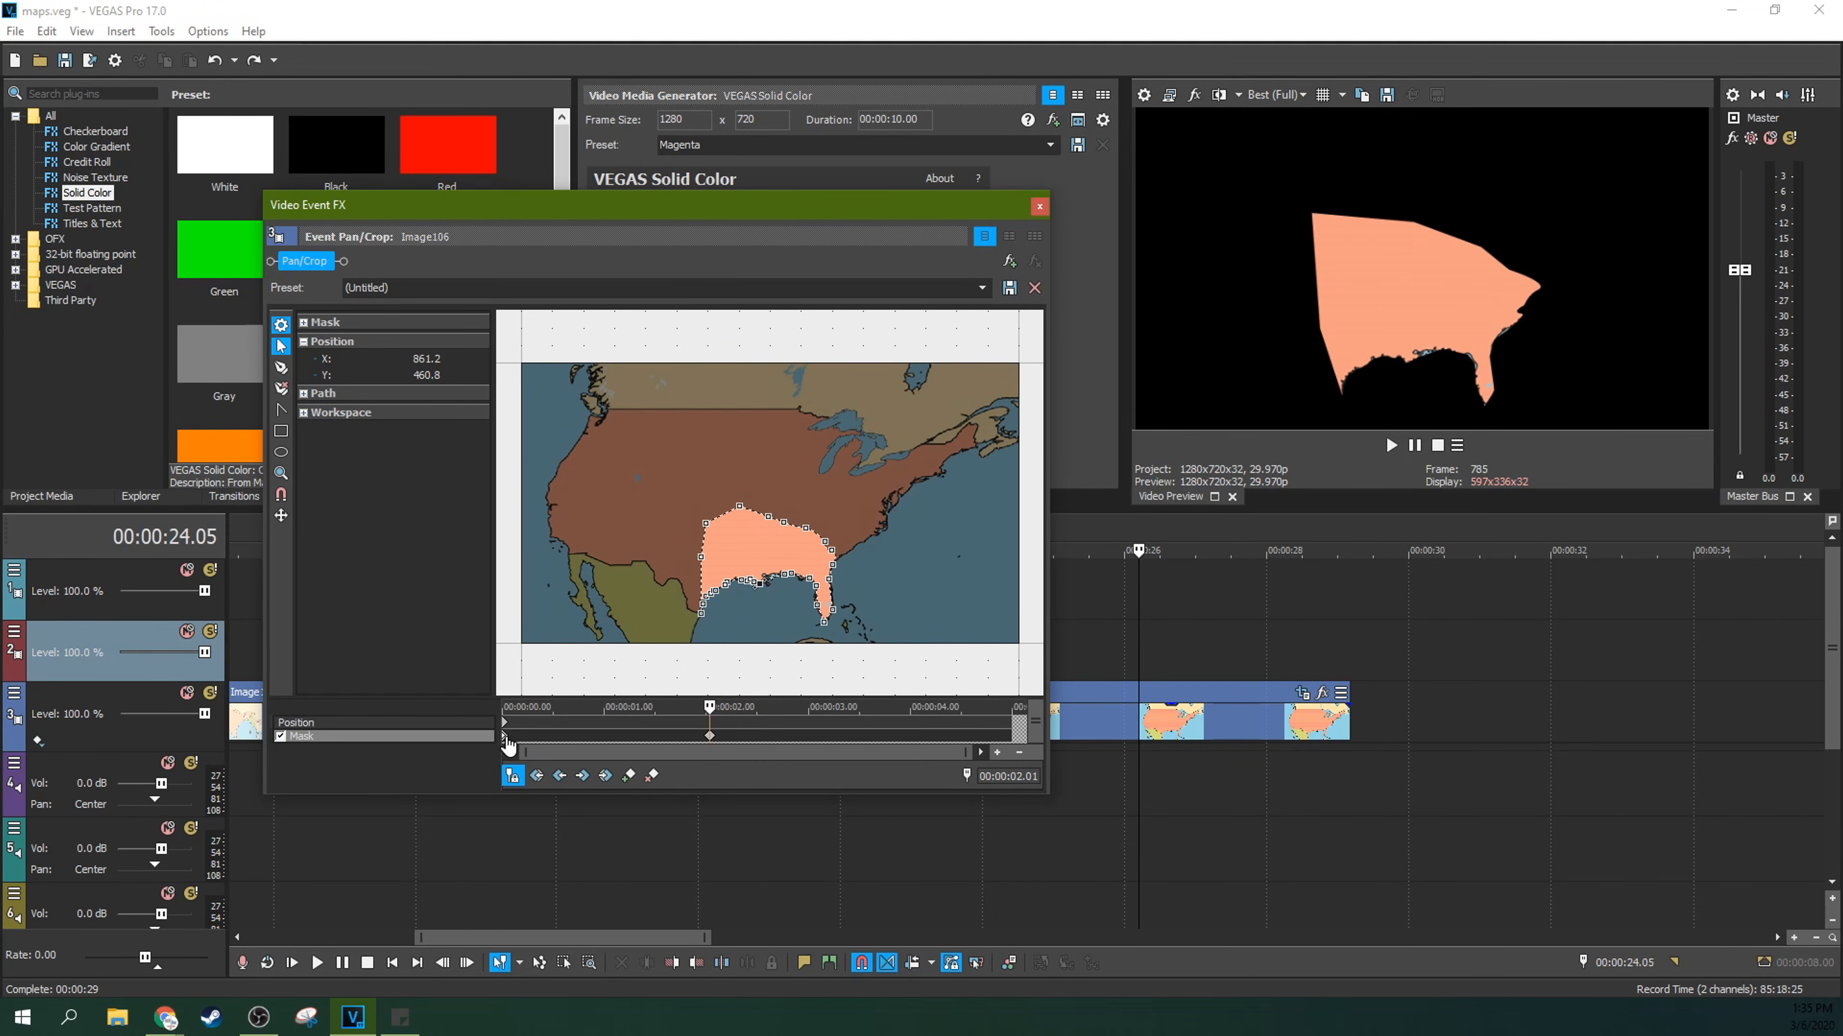
Step: Reshape the Image106 mask at the 00:00:02.01 keyframe by moving its upper and western points farther northwest across the United States
left_click(710, 736)
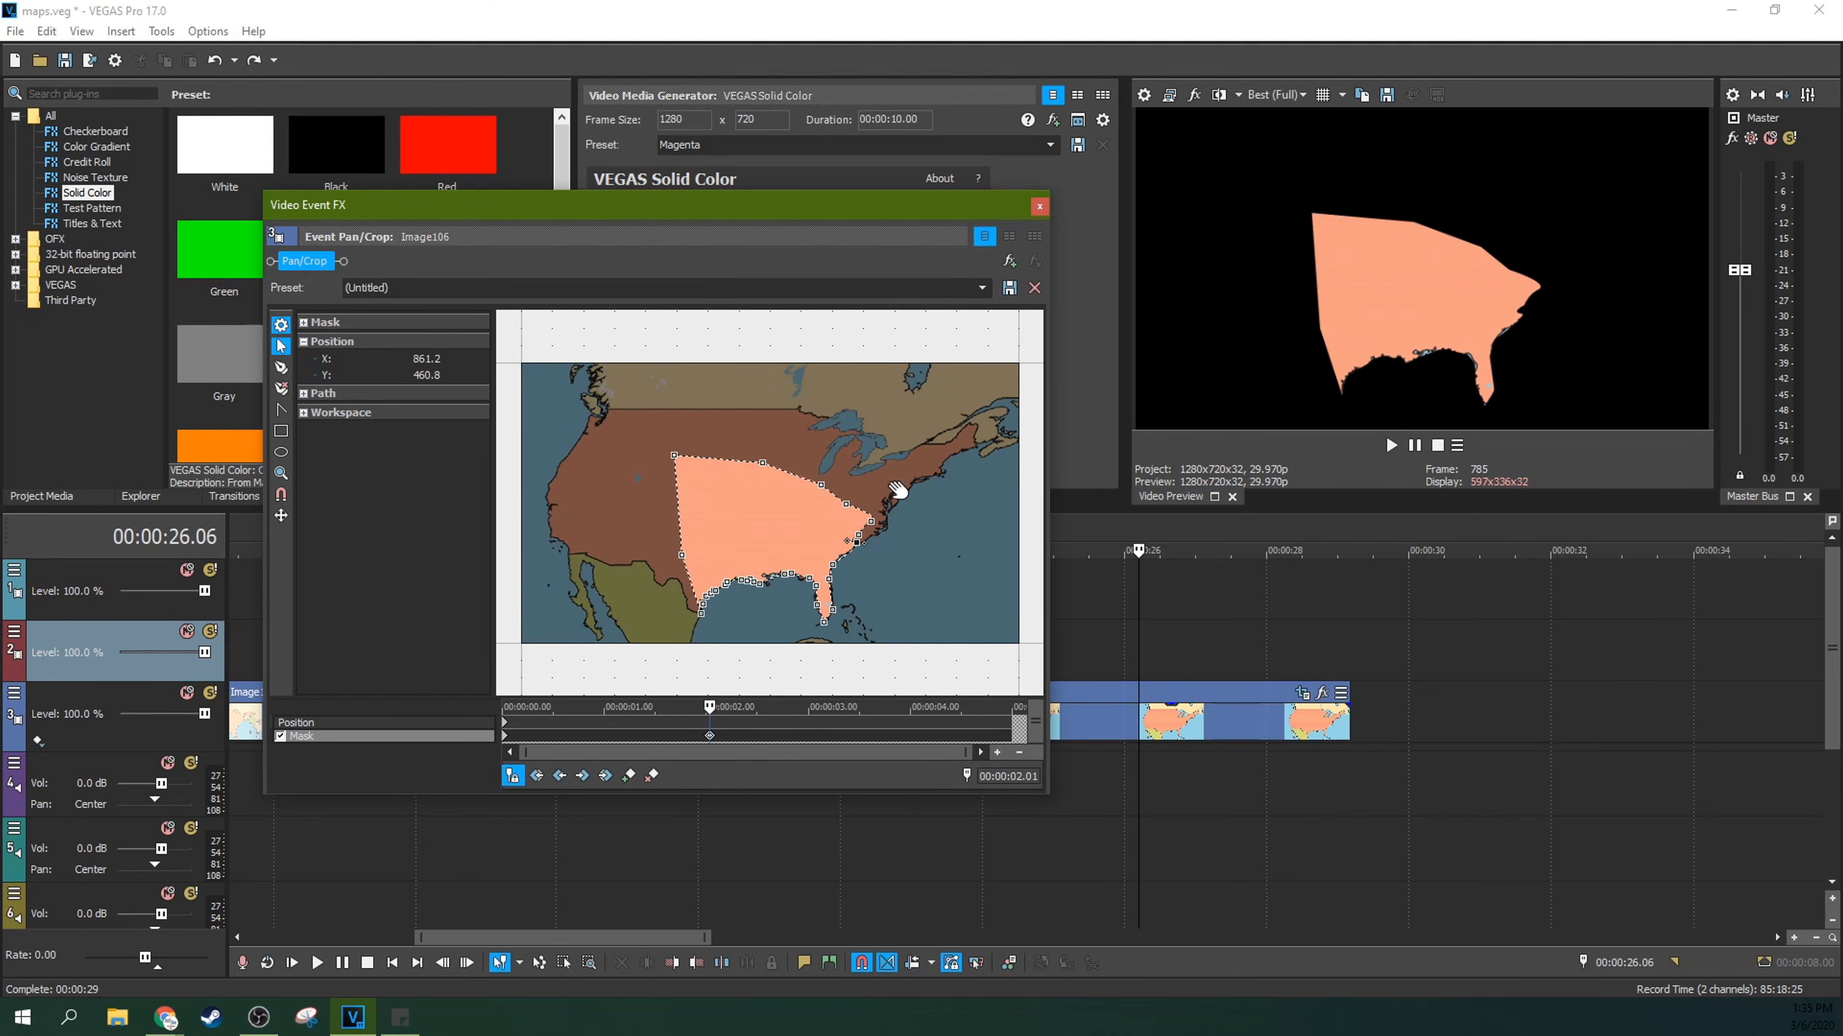
mouse_move(673, 449)
left_mouse_down()
mouse_move(723, 405)
mouse_move(656, 425)
mouse_move(651, 459)
left_mouse_up()
left_click_drag(678, 558, 622, 506)
left_click_drag(771, 462, 725, 435)
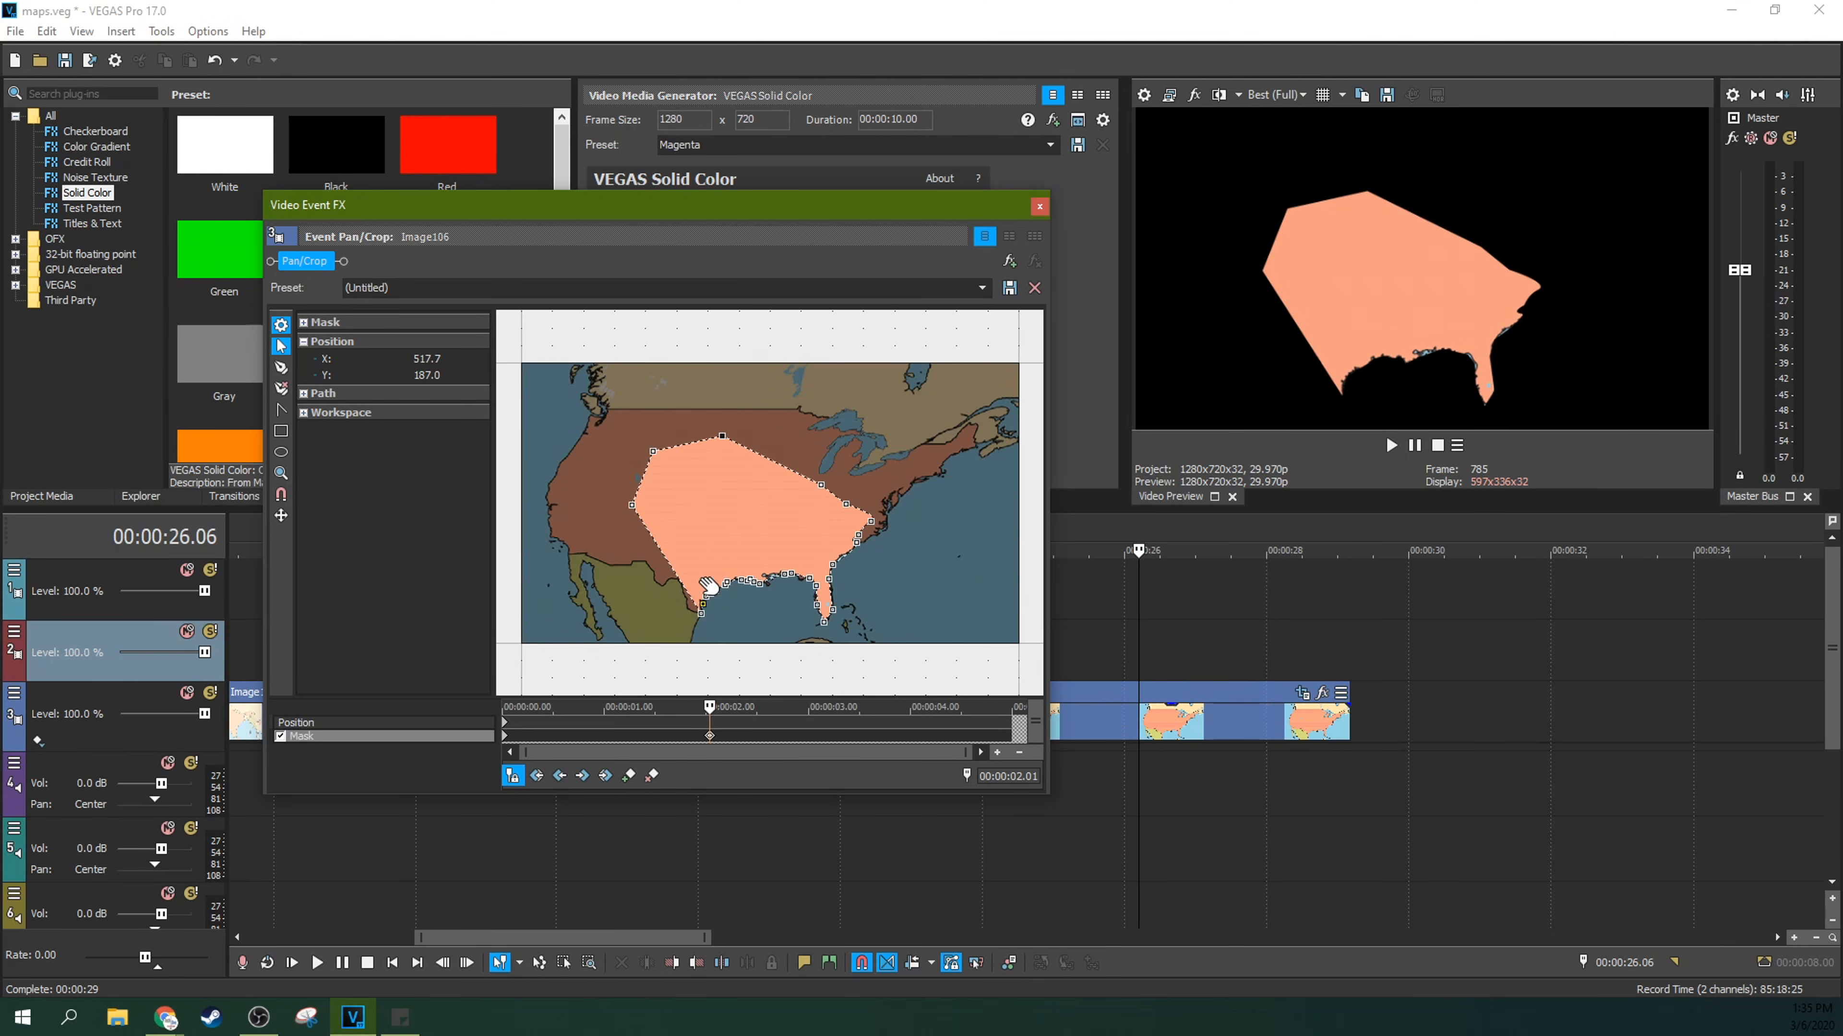
Step: Copy the Image106 mask keyframe at 00:00:02.01 and close the Pan/Crop window
right_click(711, 737)
left_click(773, 771)
left_click(1039, 207)
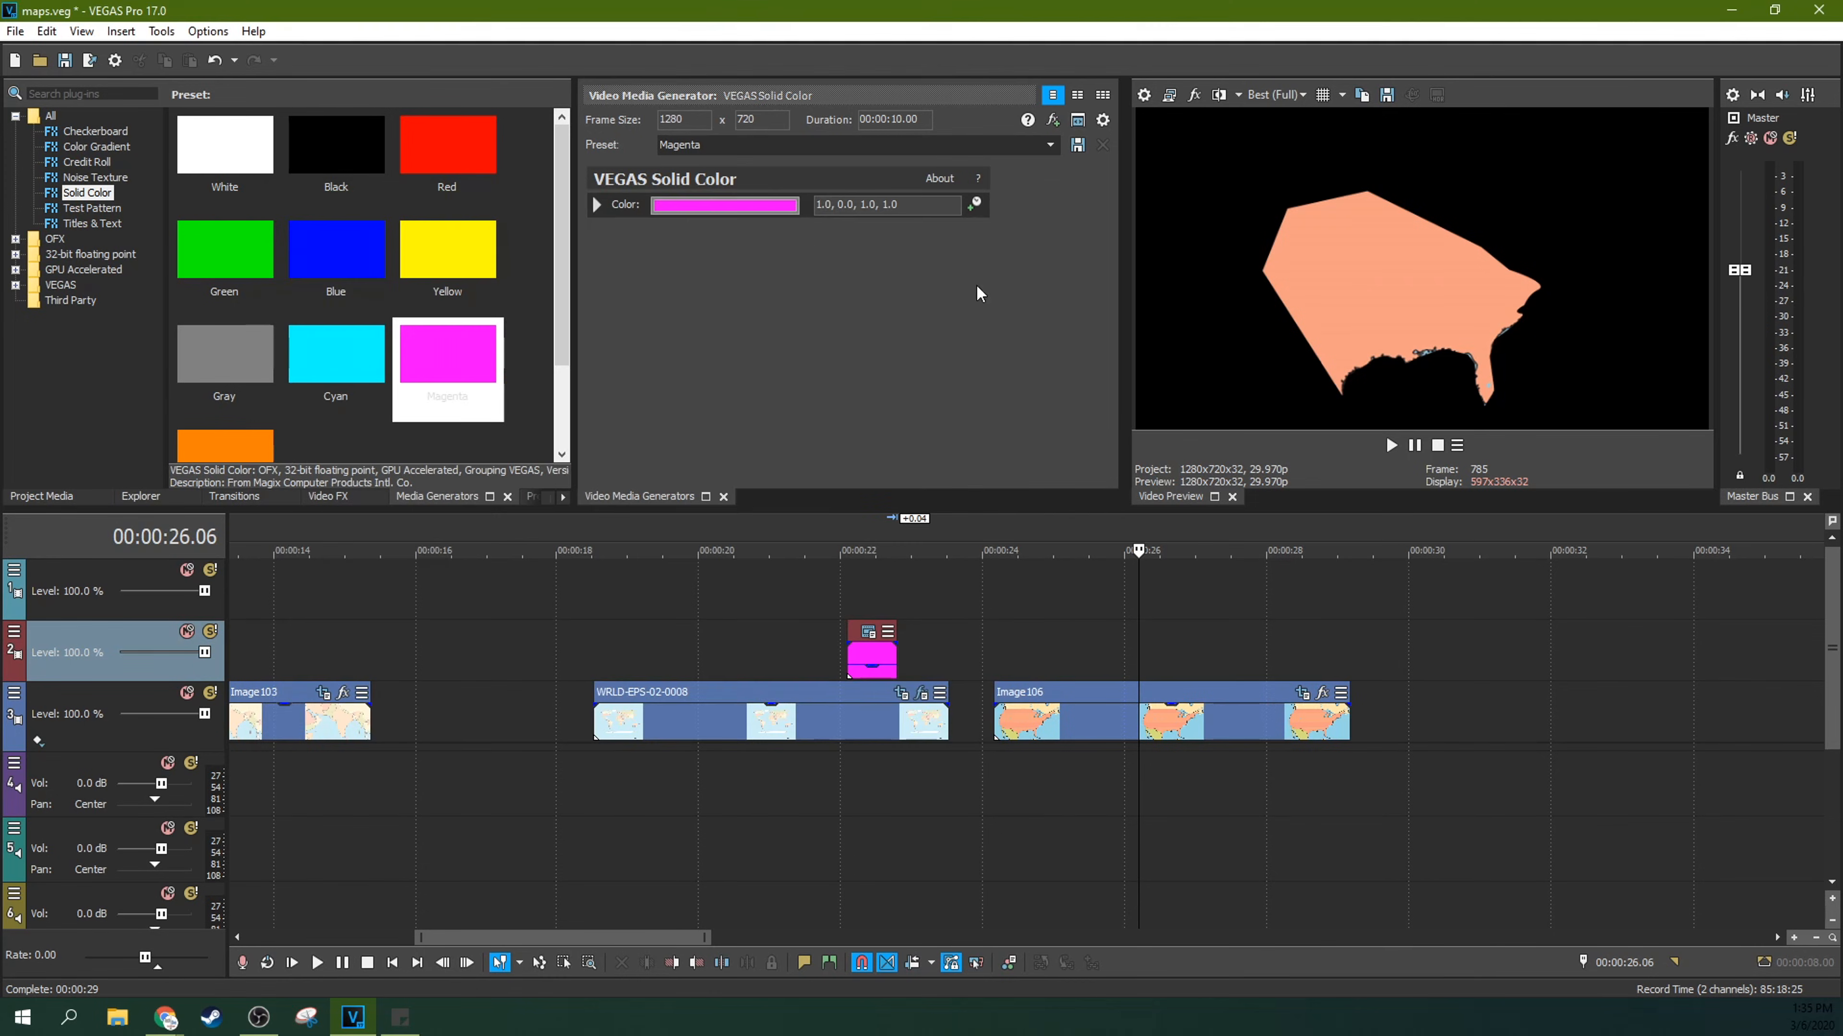
Step: Paste the copied mask keyframe into the magenta event's Pan/Crop mask at 00:00:00.13, check its first keyframe, and close the window
left_click(875, 675)
scroll(875, 676, "up", 5)
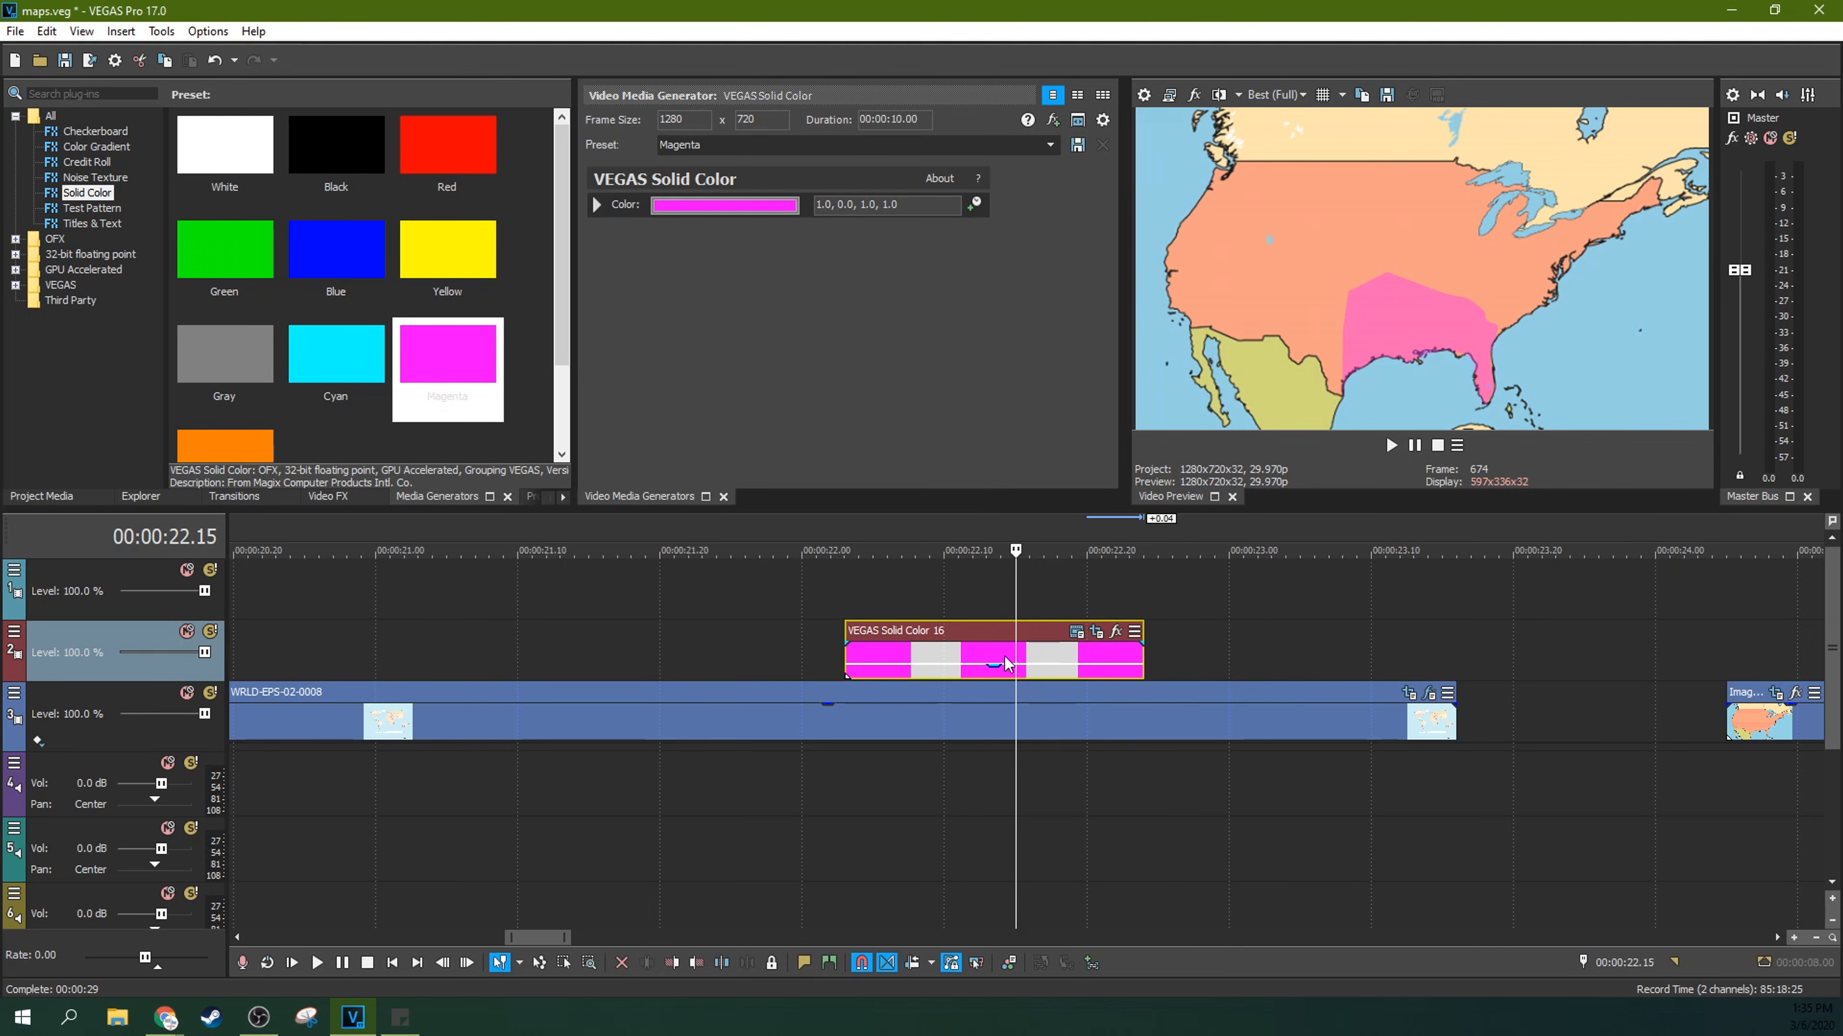
left_click(1095, 638)
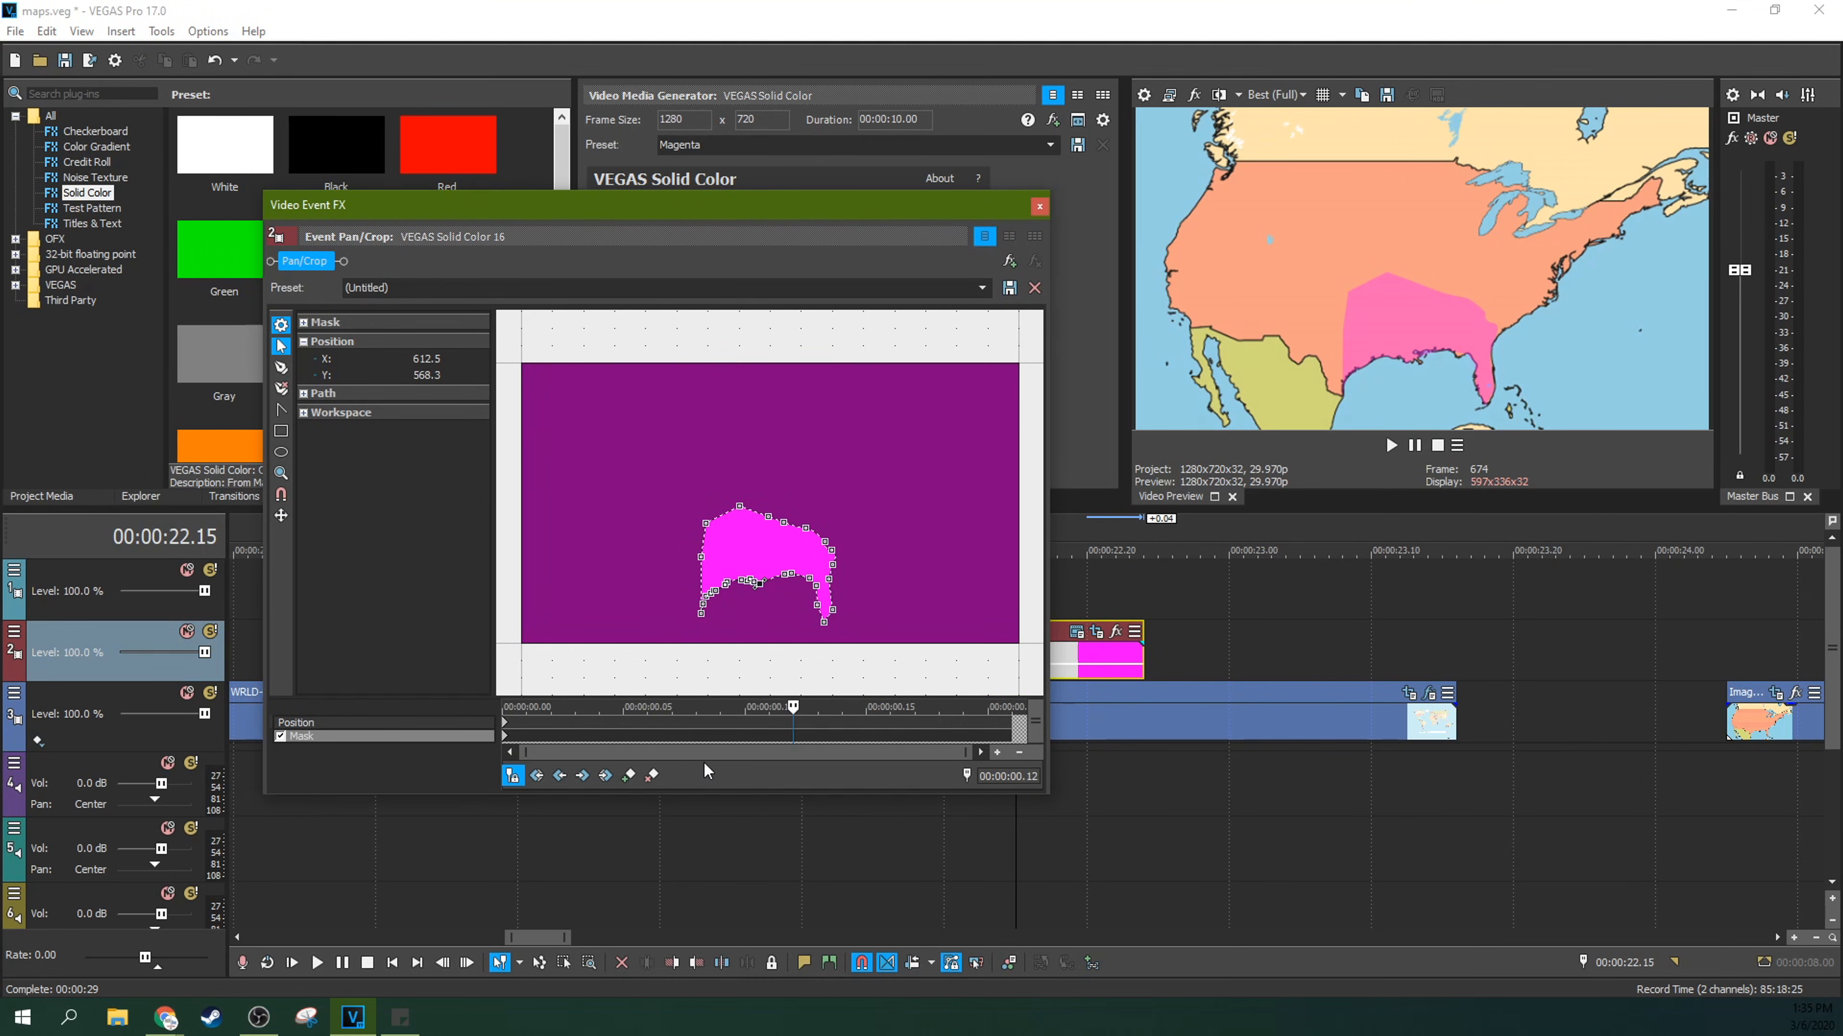
left_click(806, 734)
left_click(628, 775)
right_click(818, 739)
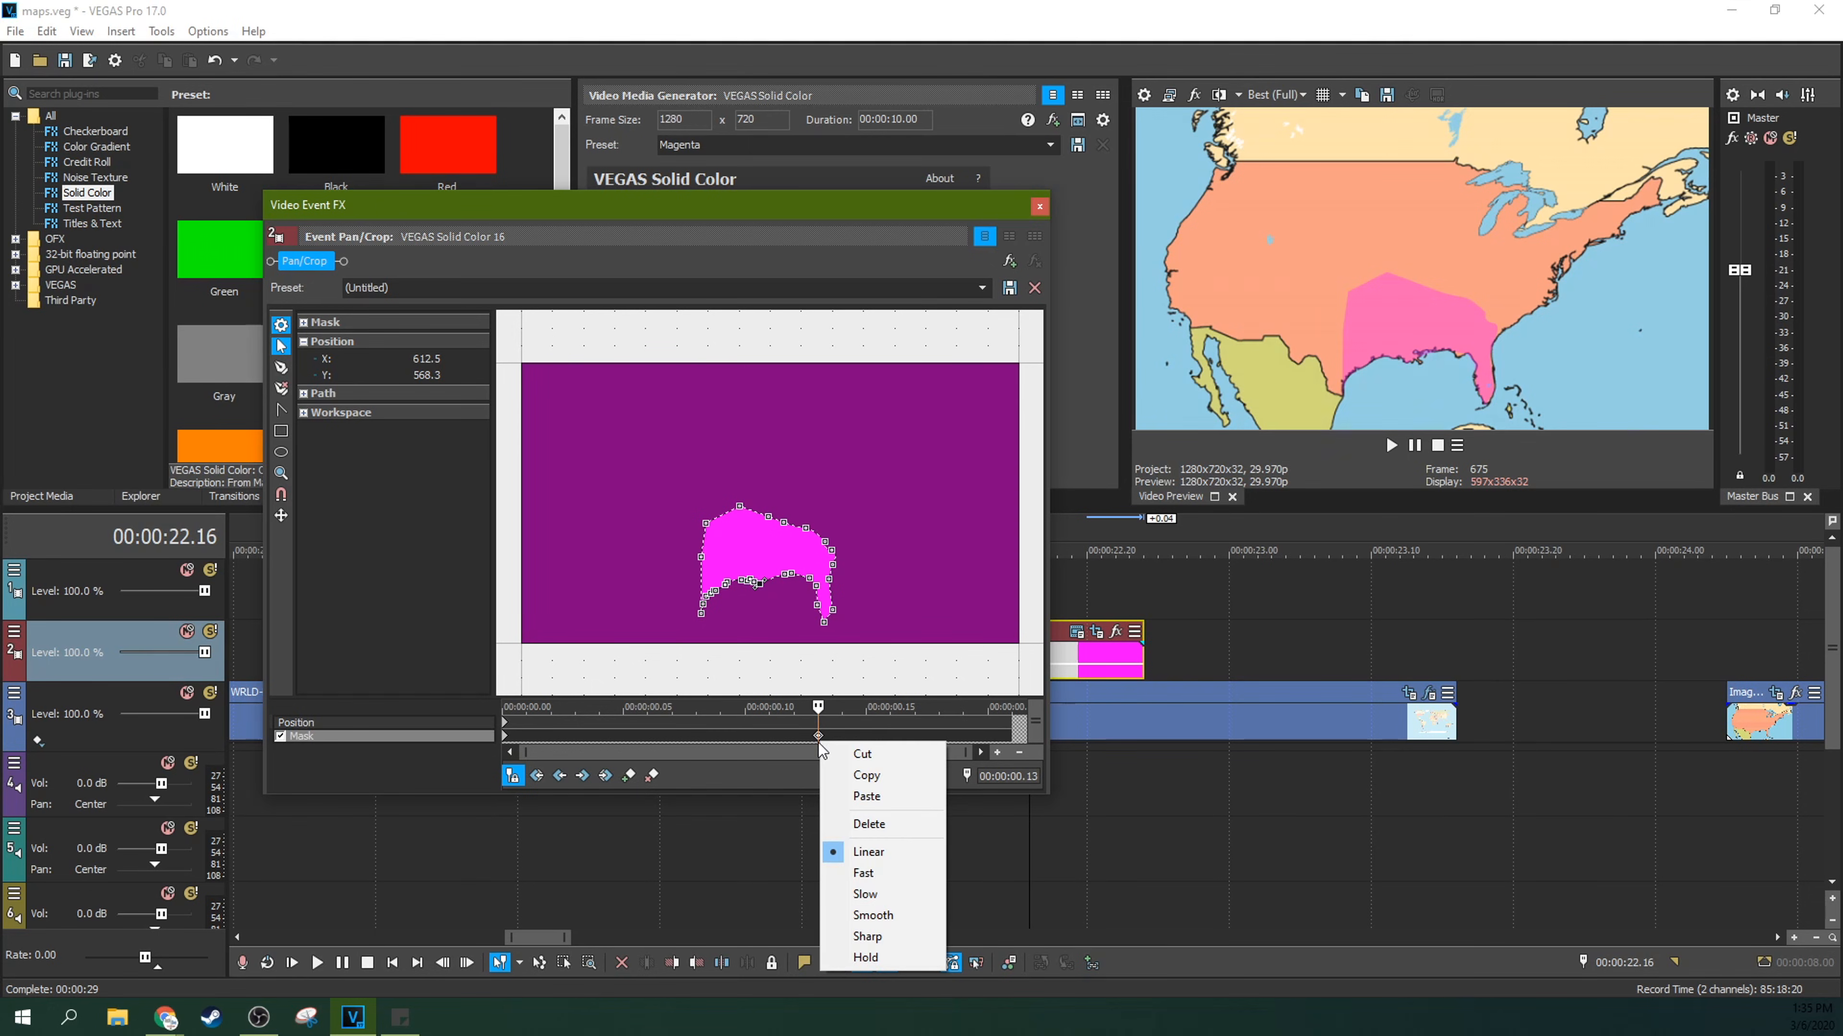
left_click(854, 797)
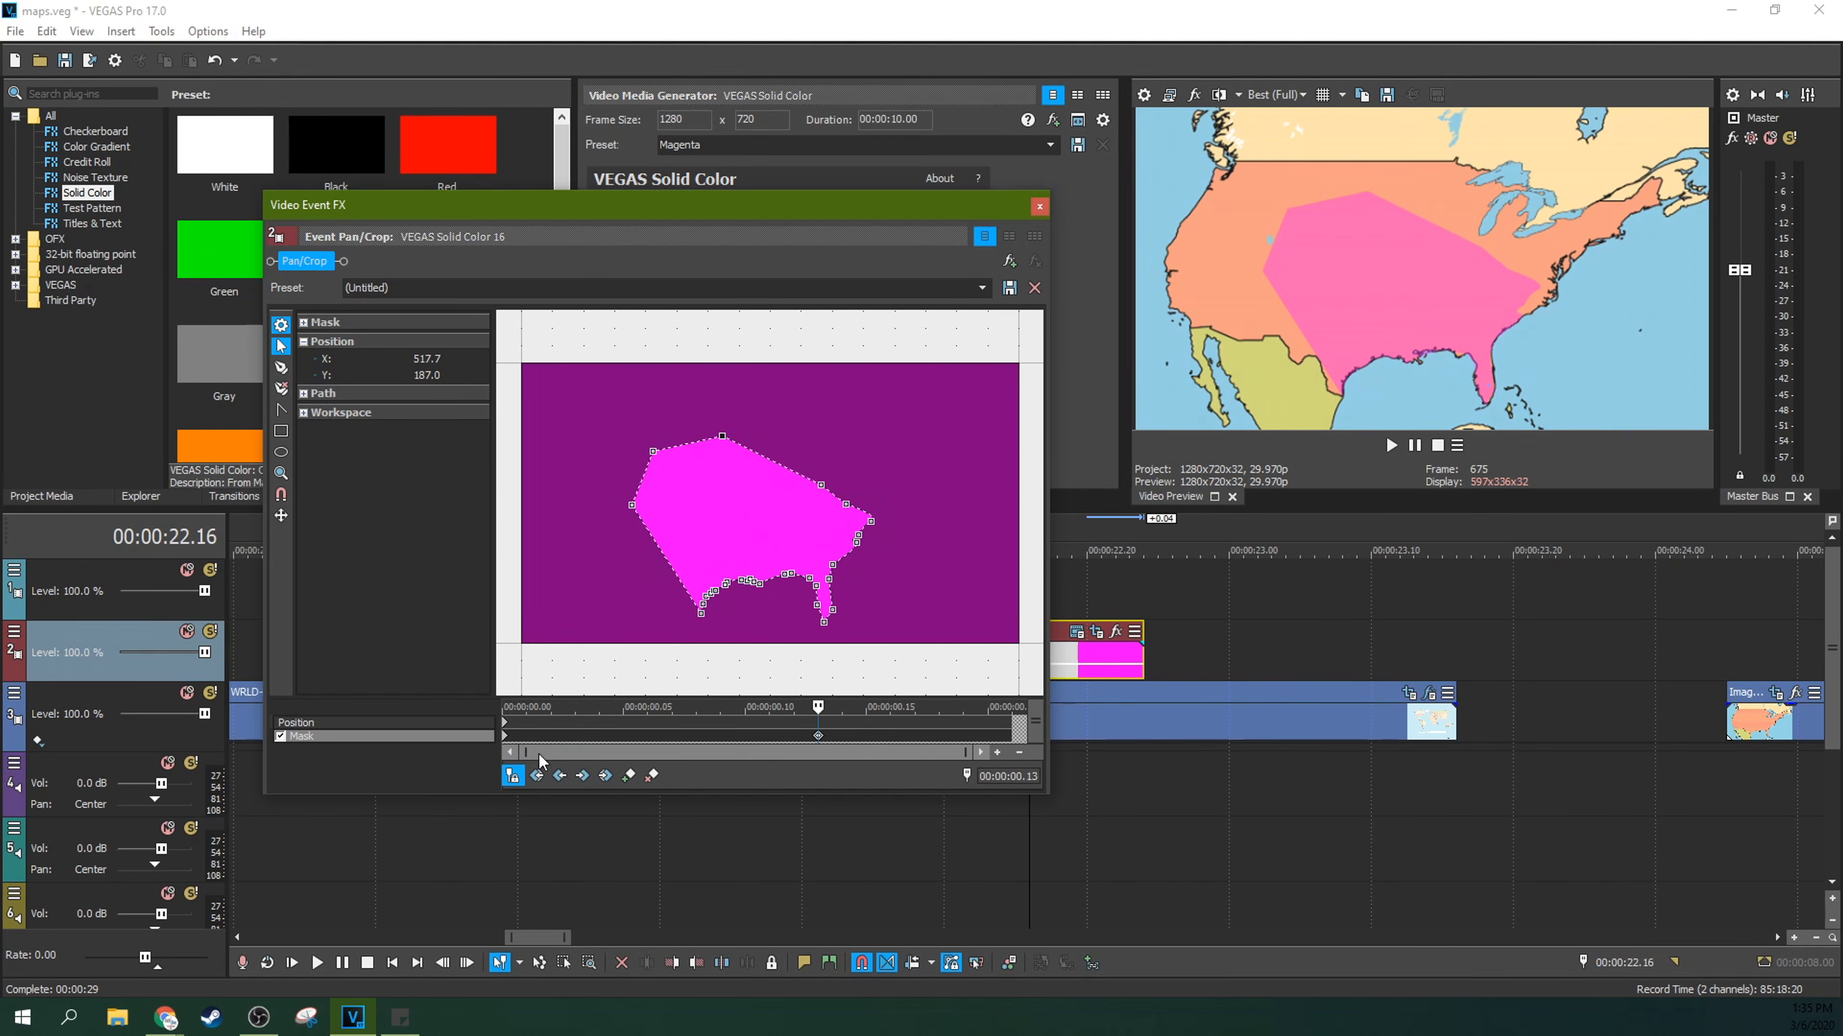
left_click(507, 735)
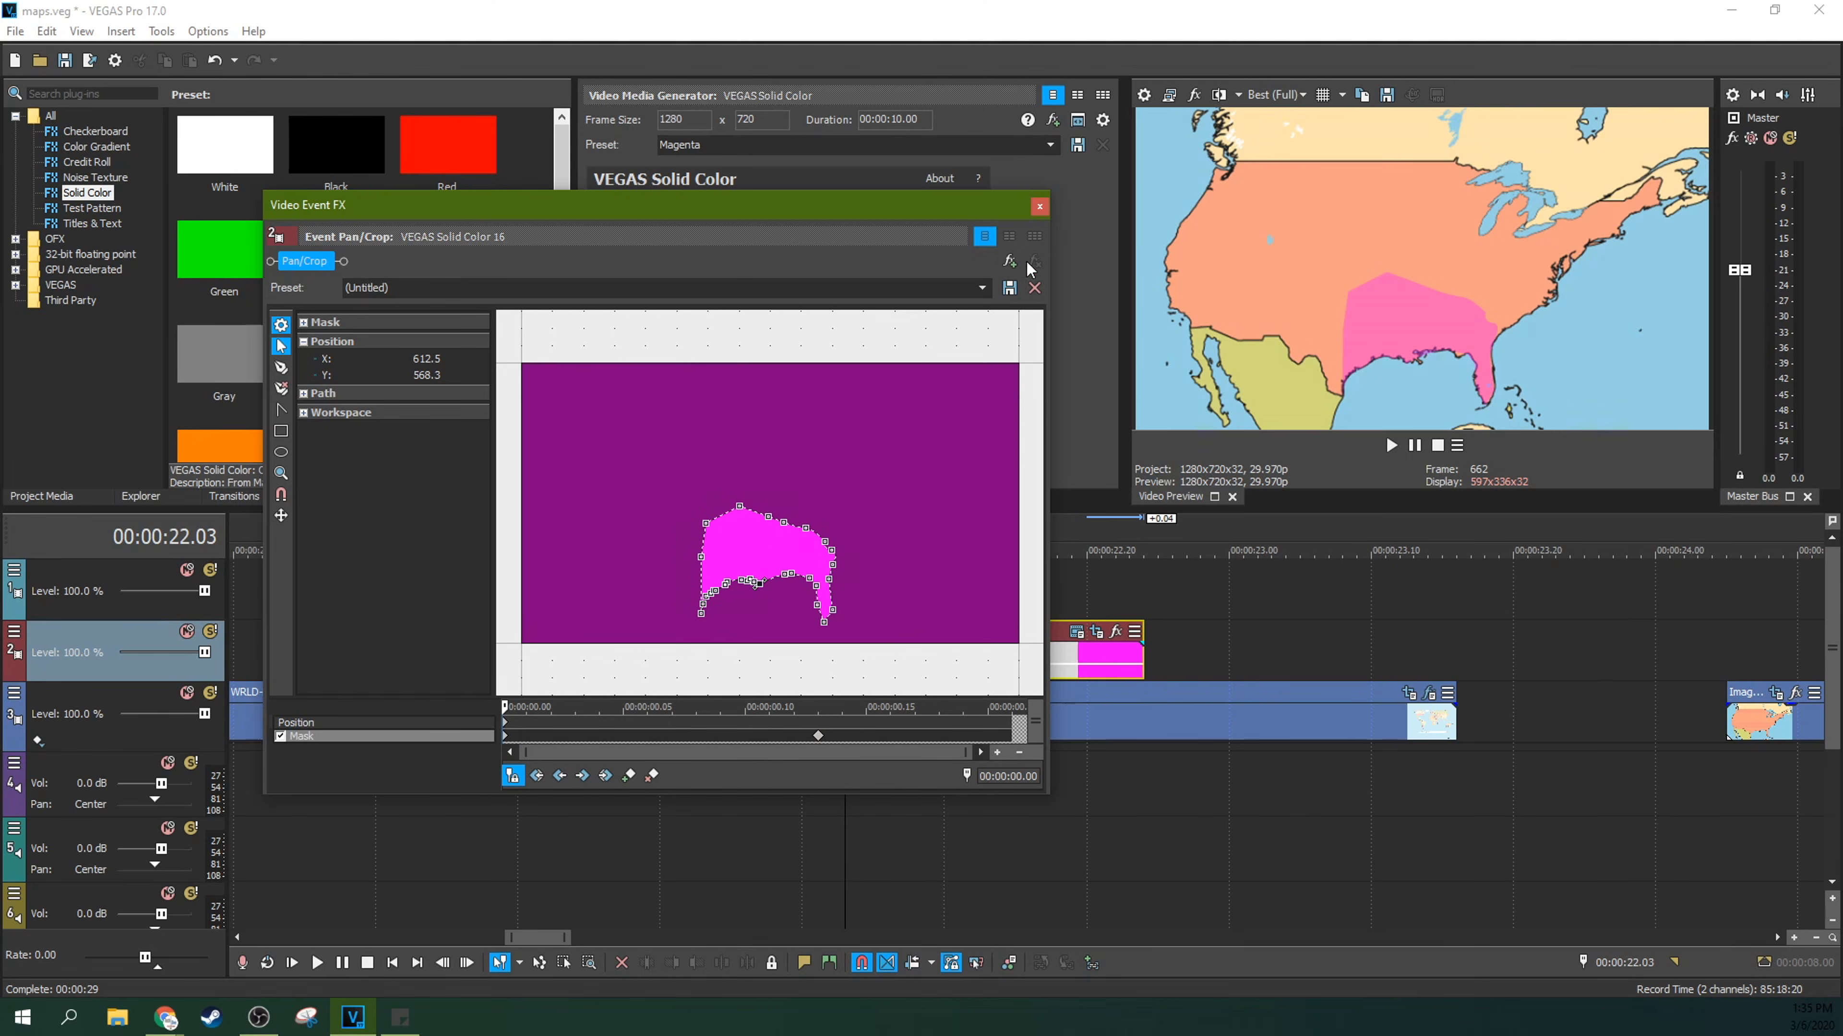
left_click(1039, 207)
Step: Play the magenta event's section repeatedly from just before its start to examine how the highlight spreads
left_click(774, 602)
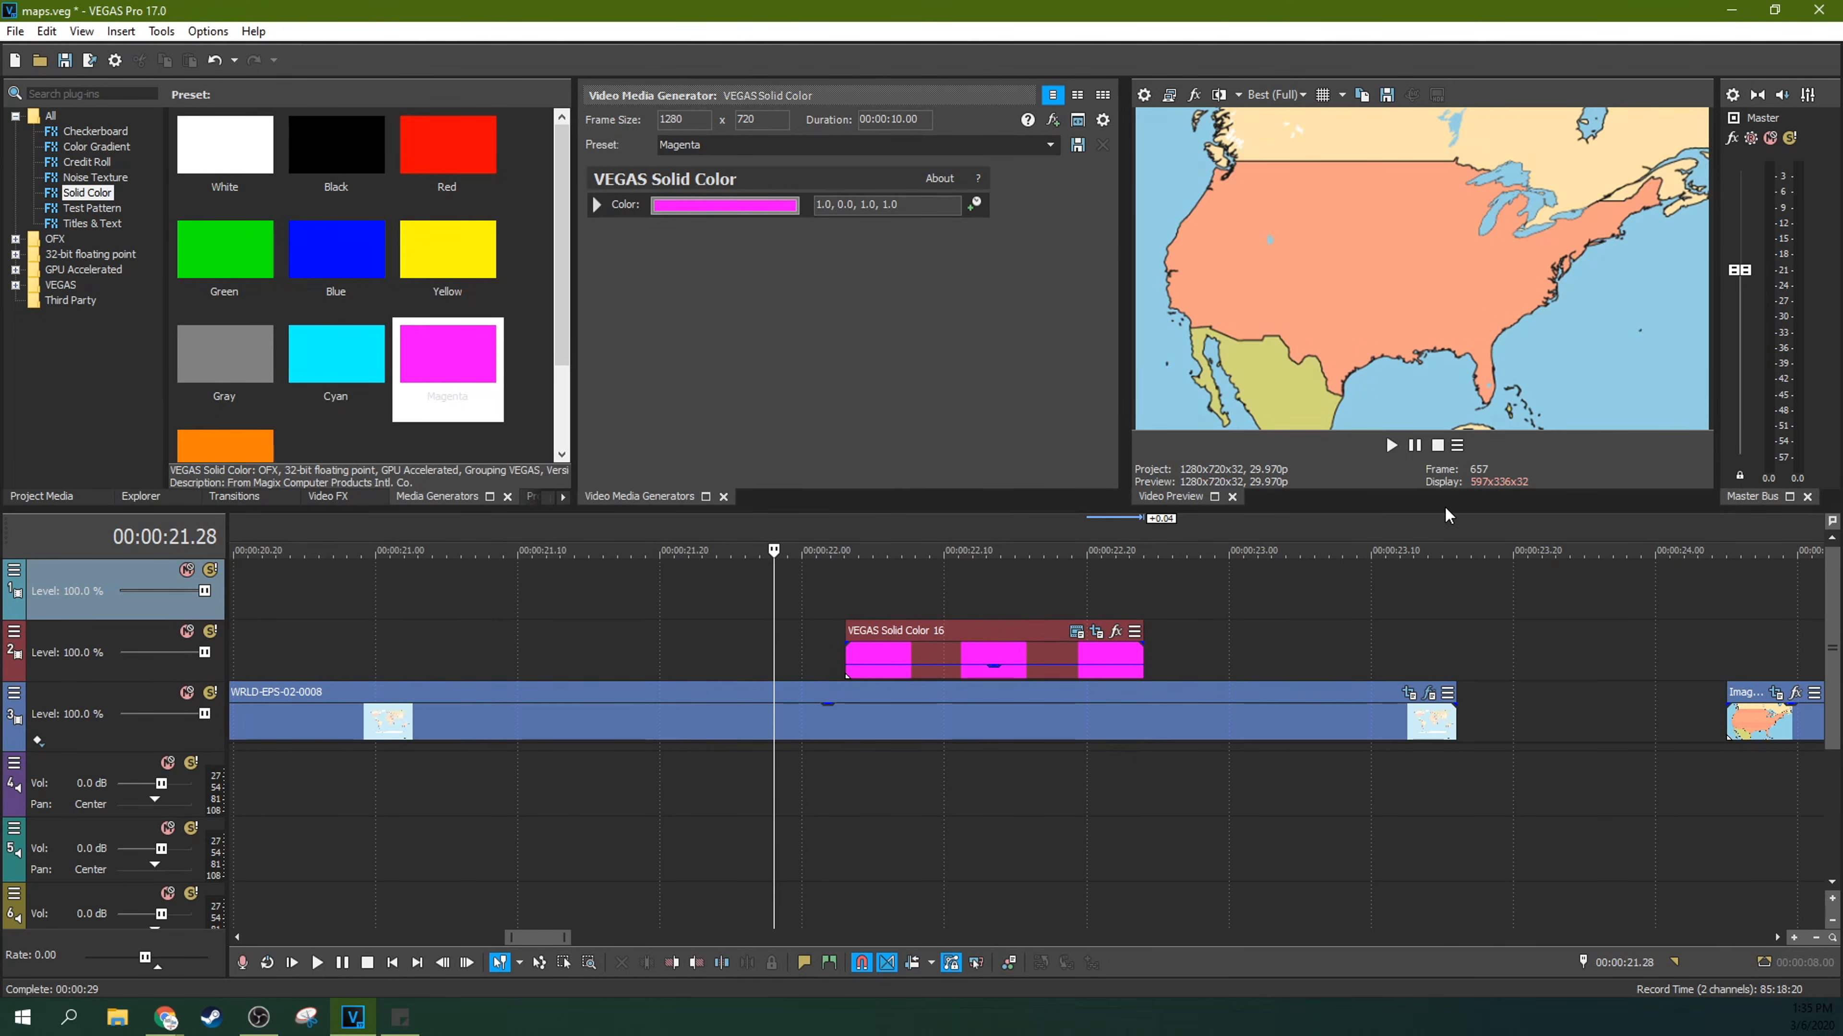
left_click(1390, 445)
left_click(1415, 444)
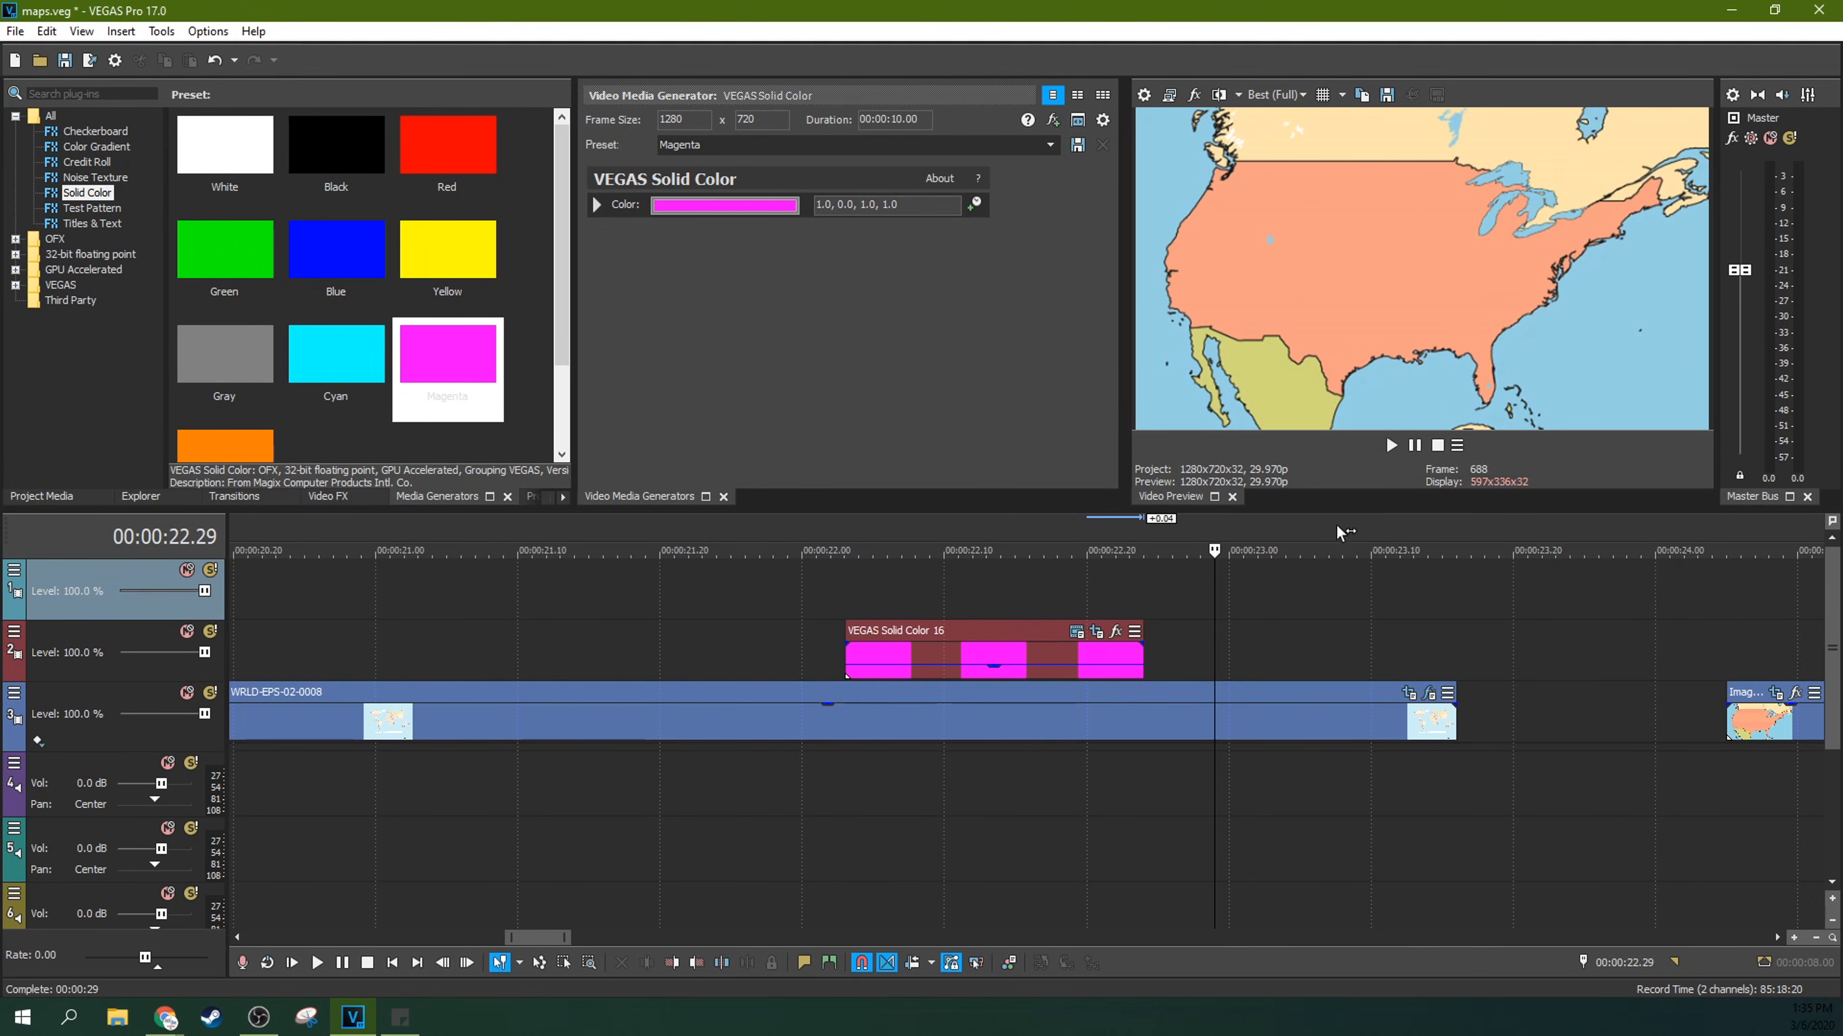
left_click(828, 595)
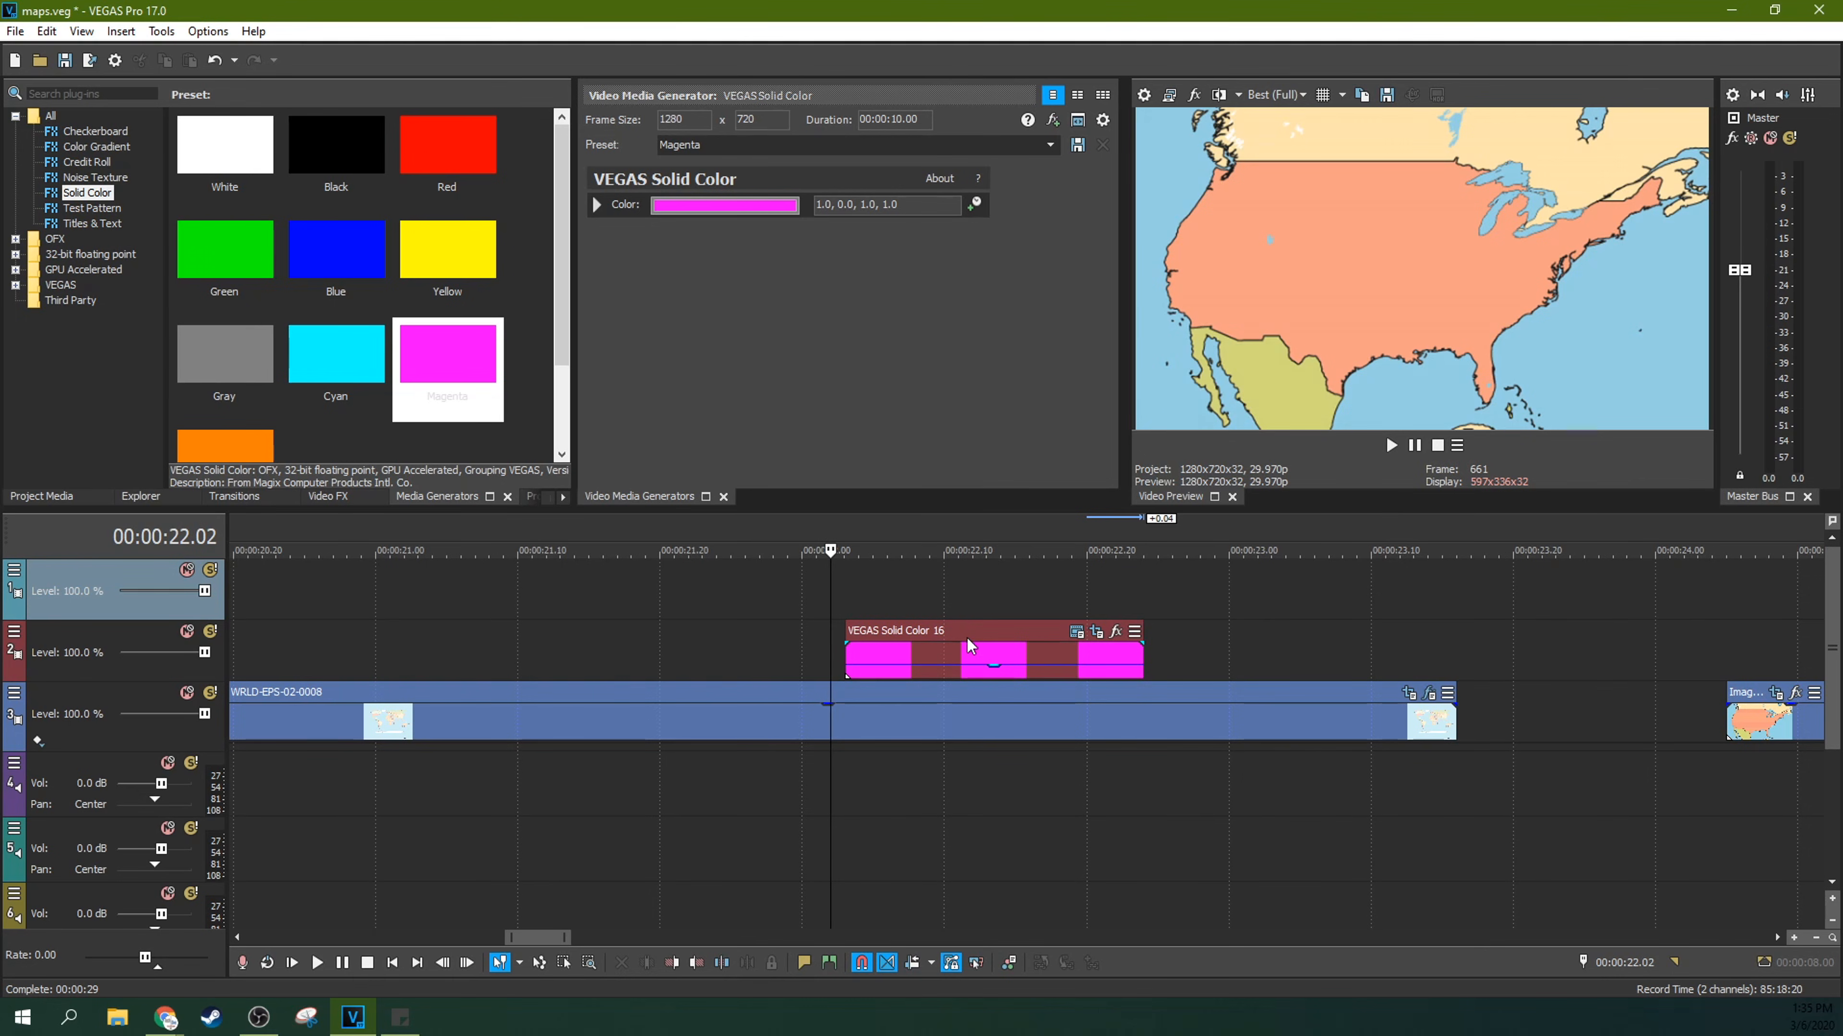
key("space")
key("space")
key("space")
key("space")
key("space")
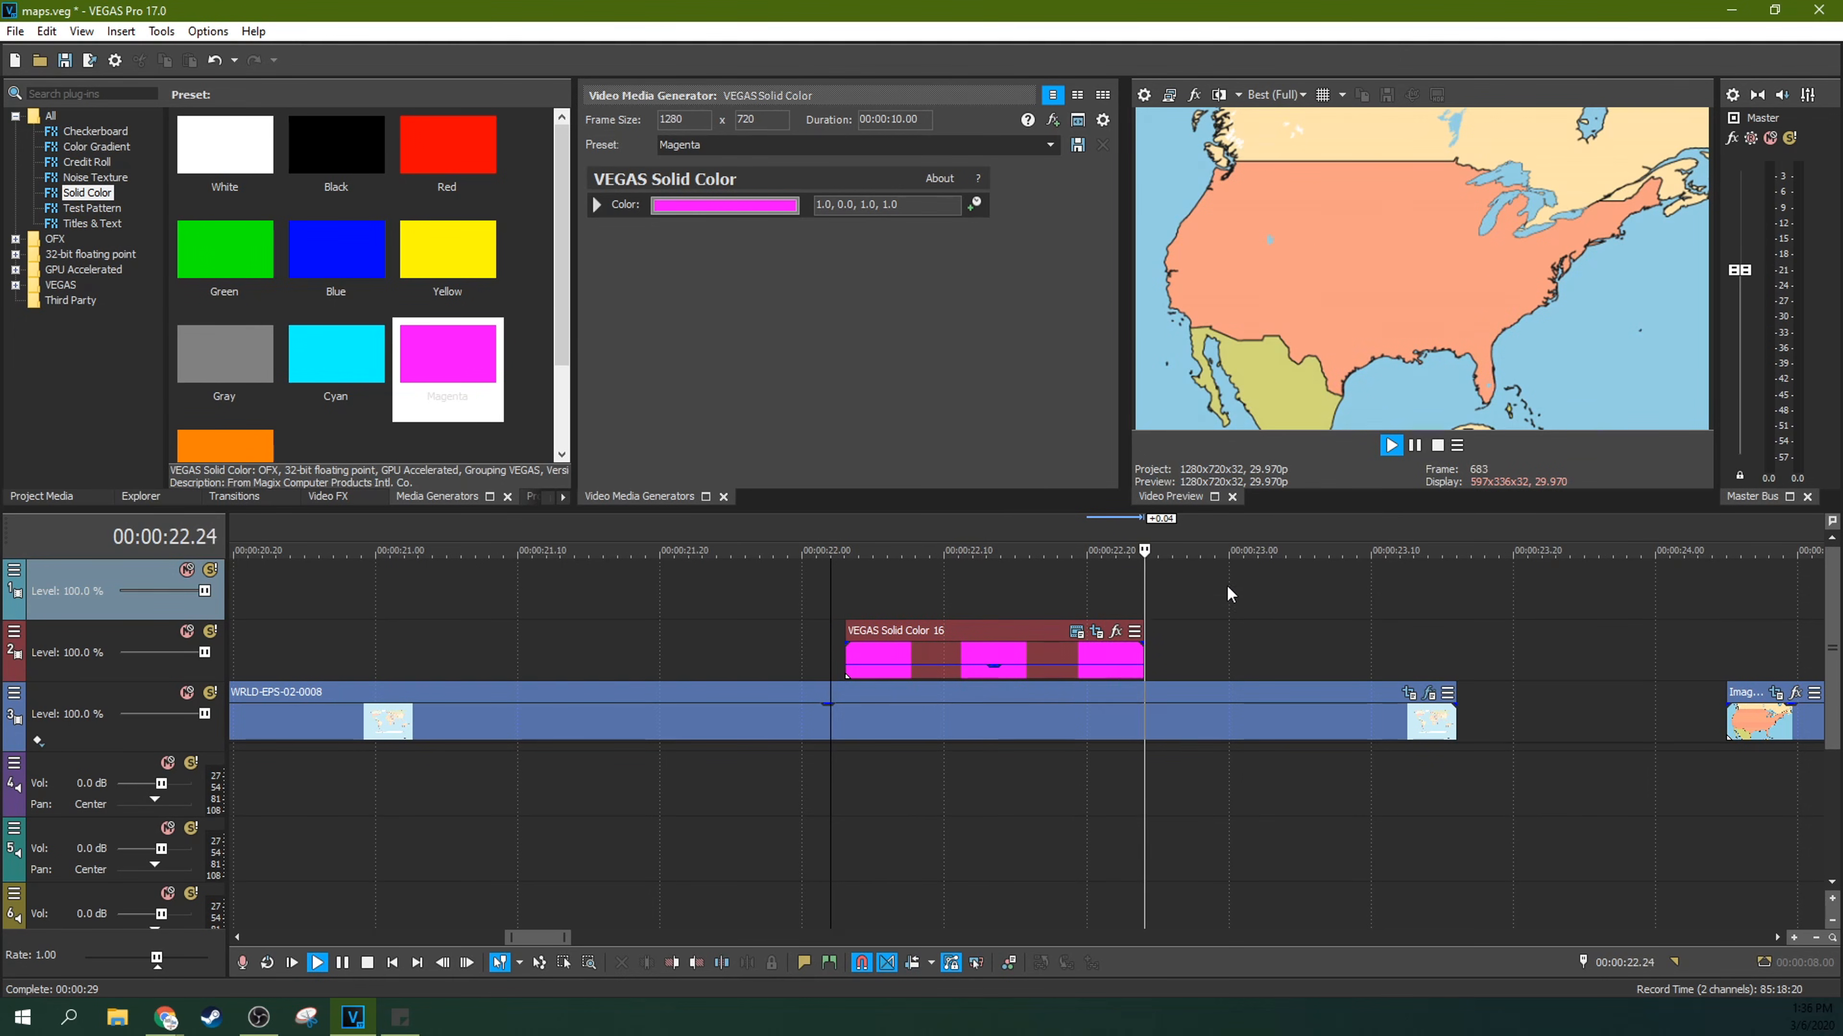
key("space")
Step: Extend the magenta event's end to about 00:00:23.10, then replay it and check the highlight's shape at several frames
left_click_drag(1144, 653, 1370, 657)
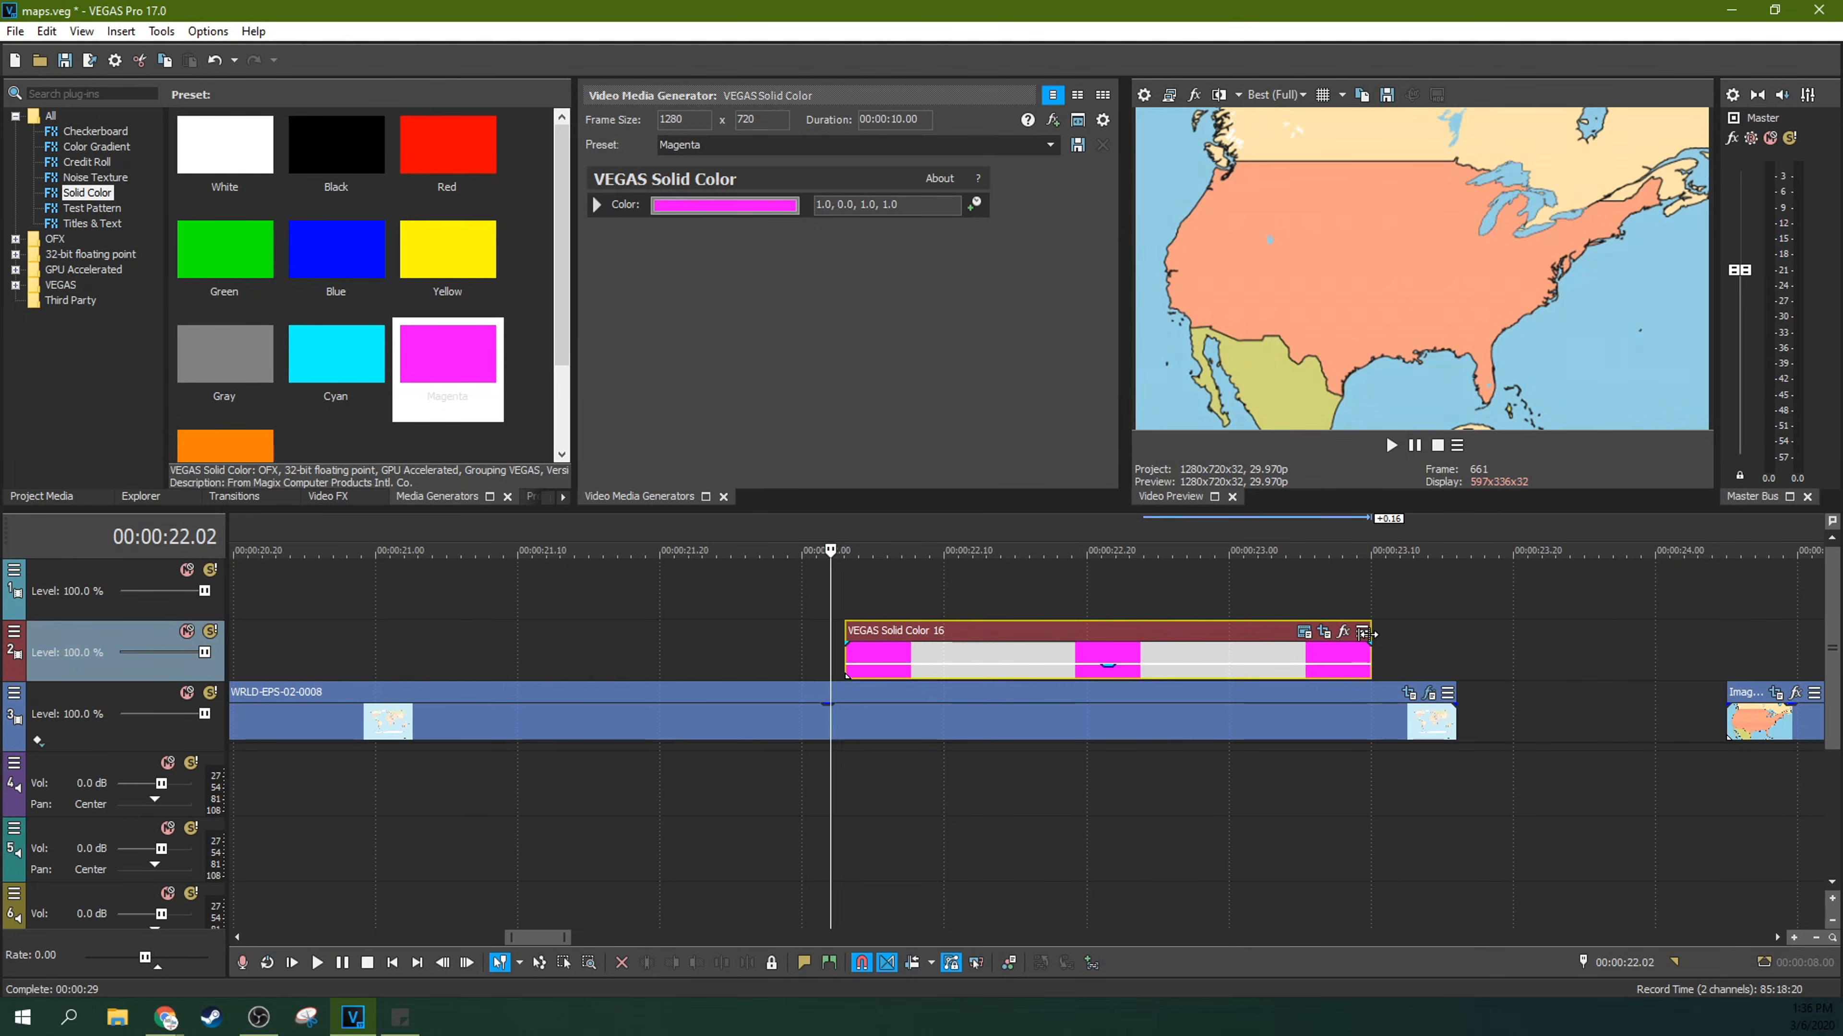
key("space")
left_click(1414, 446)
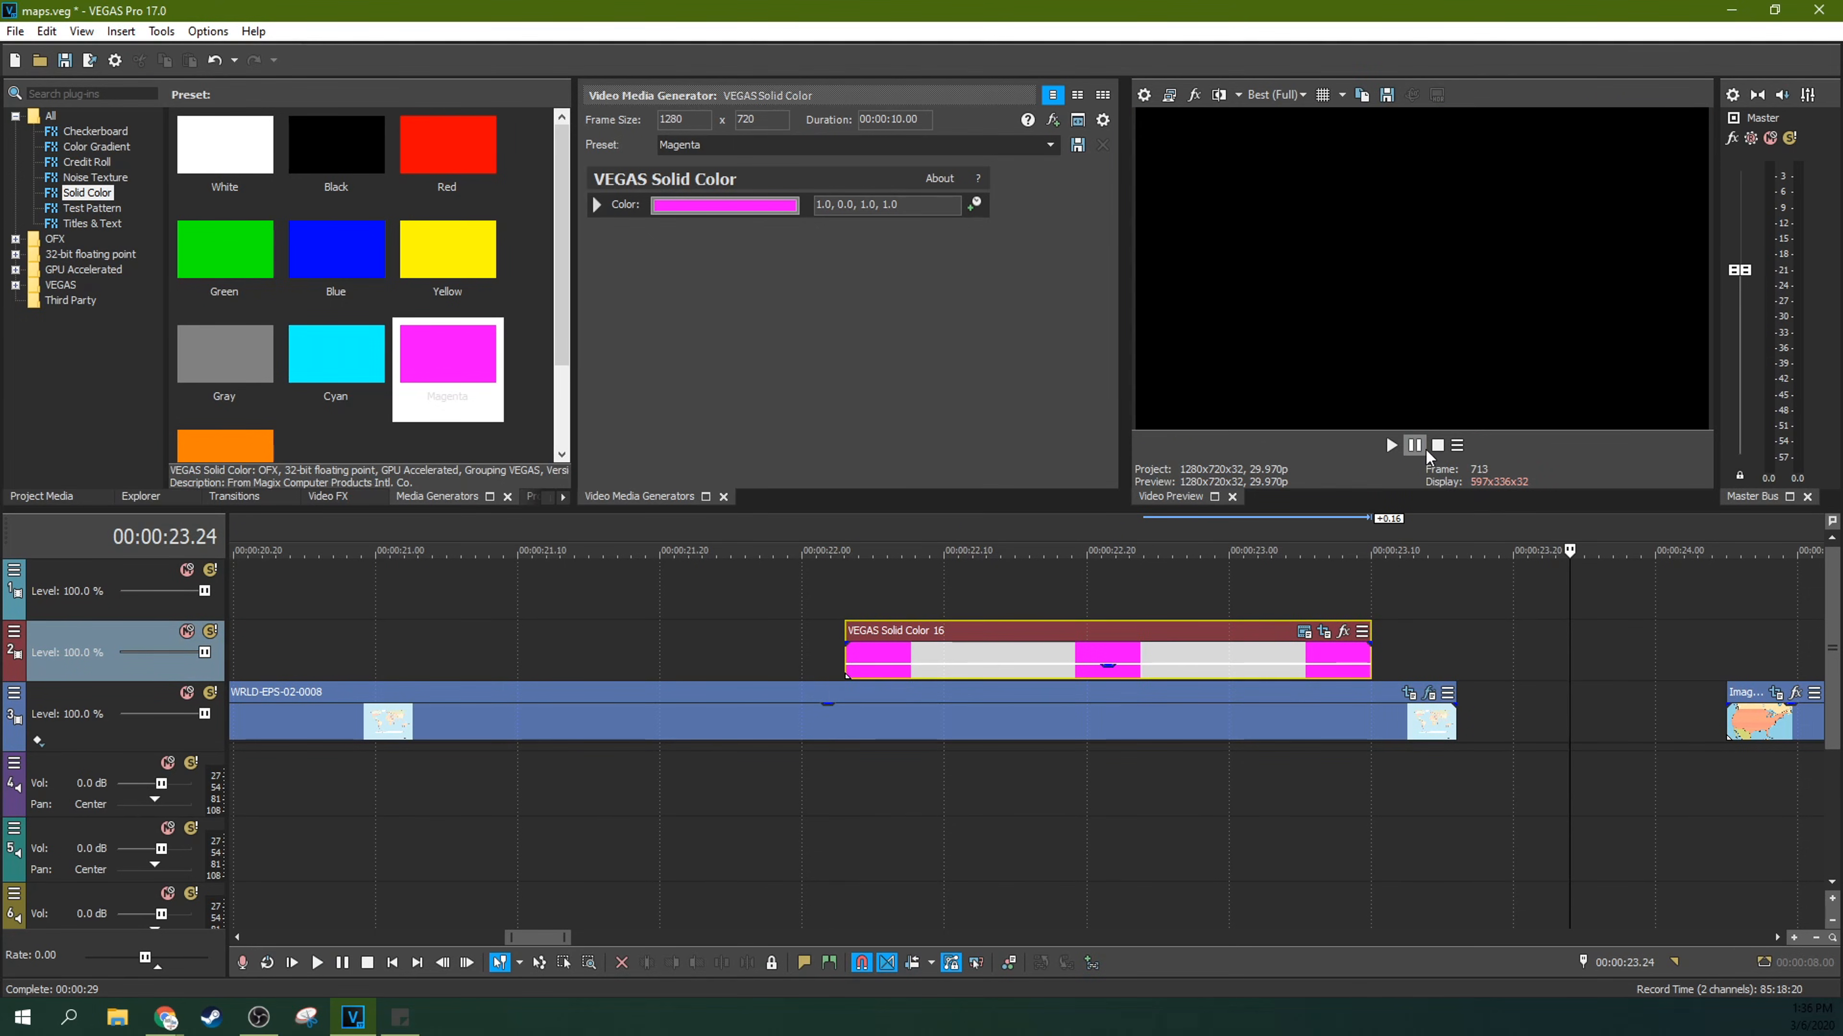
left_click(1116, 601)
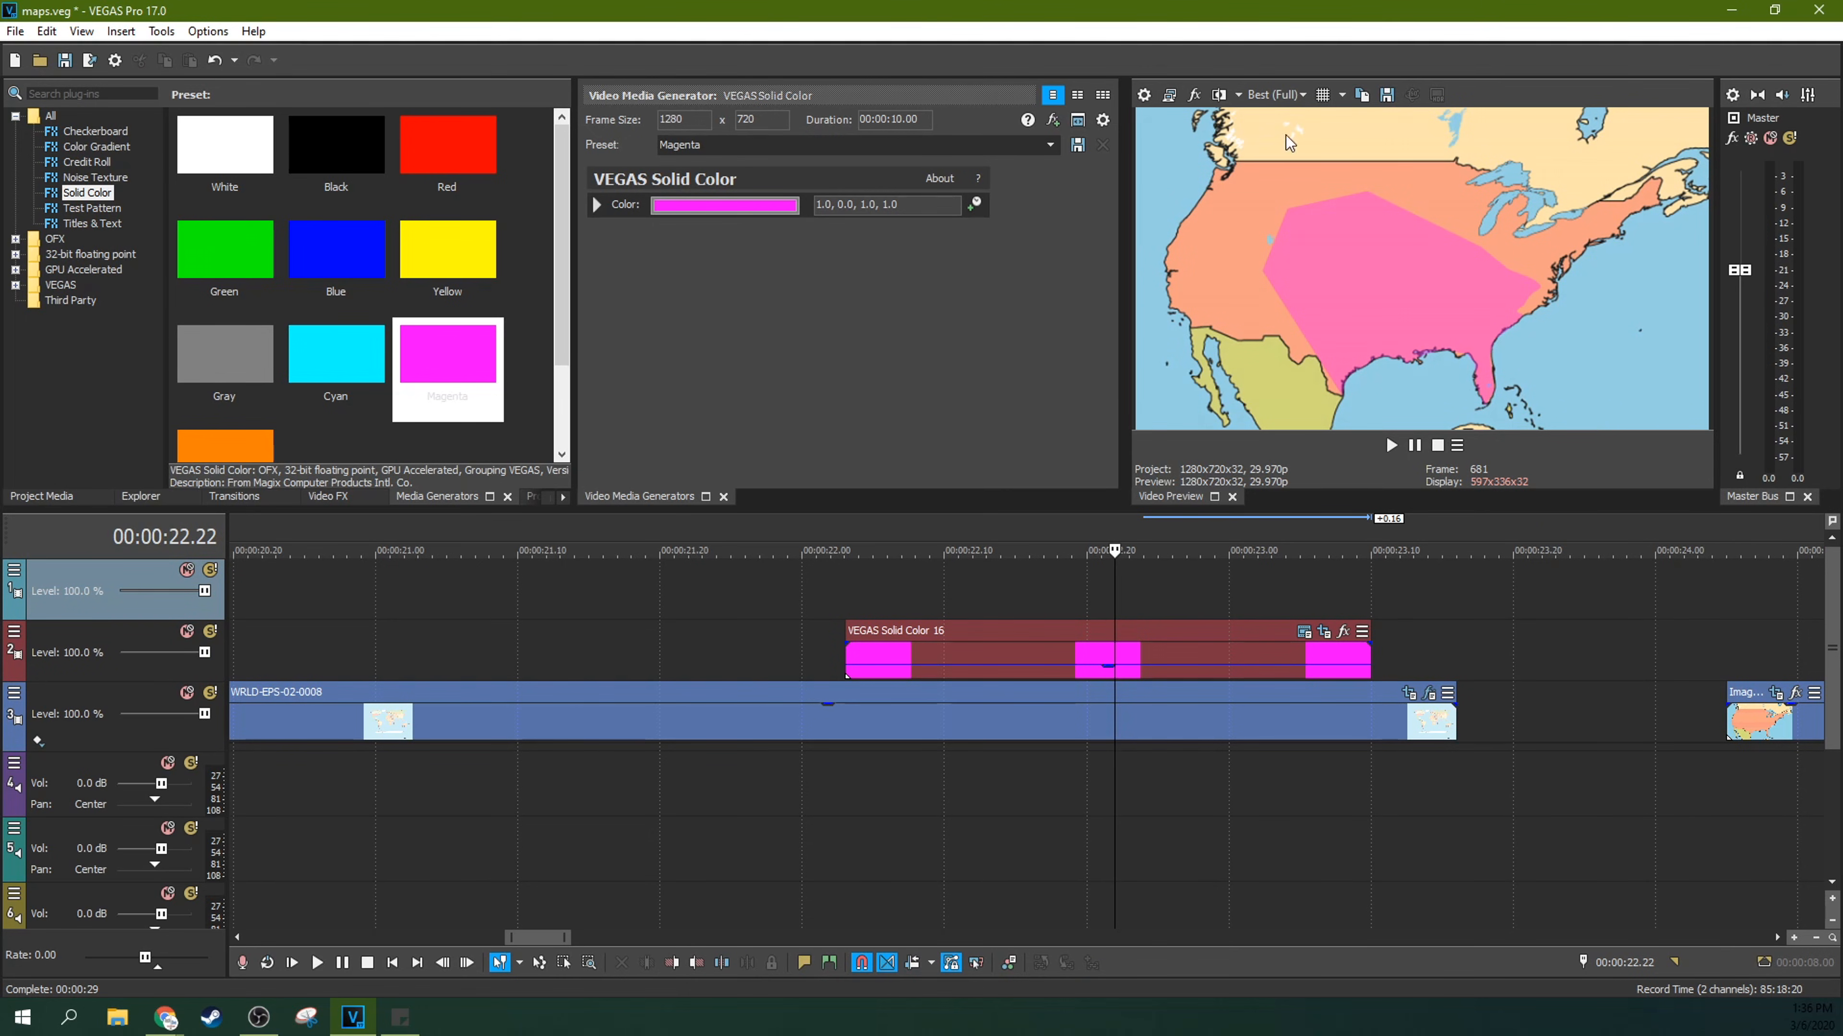
left_click(959, 576)
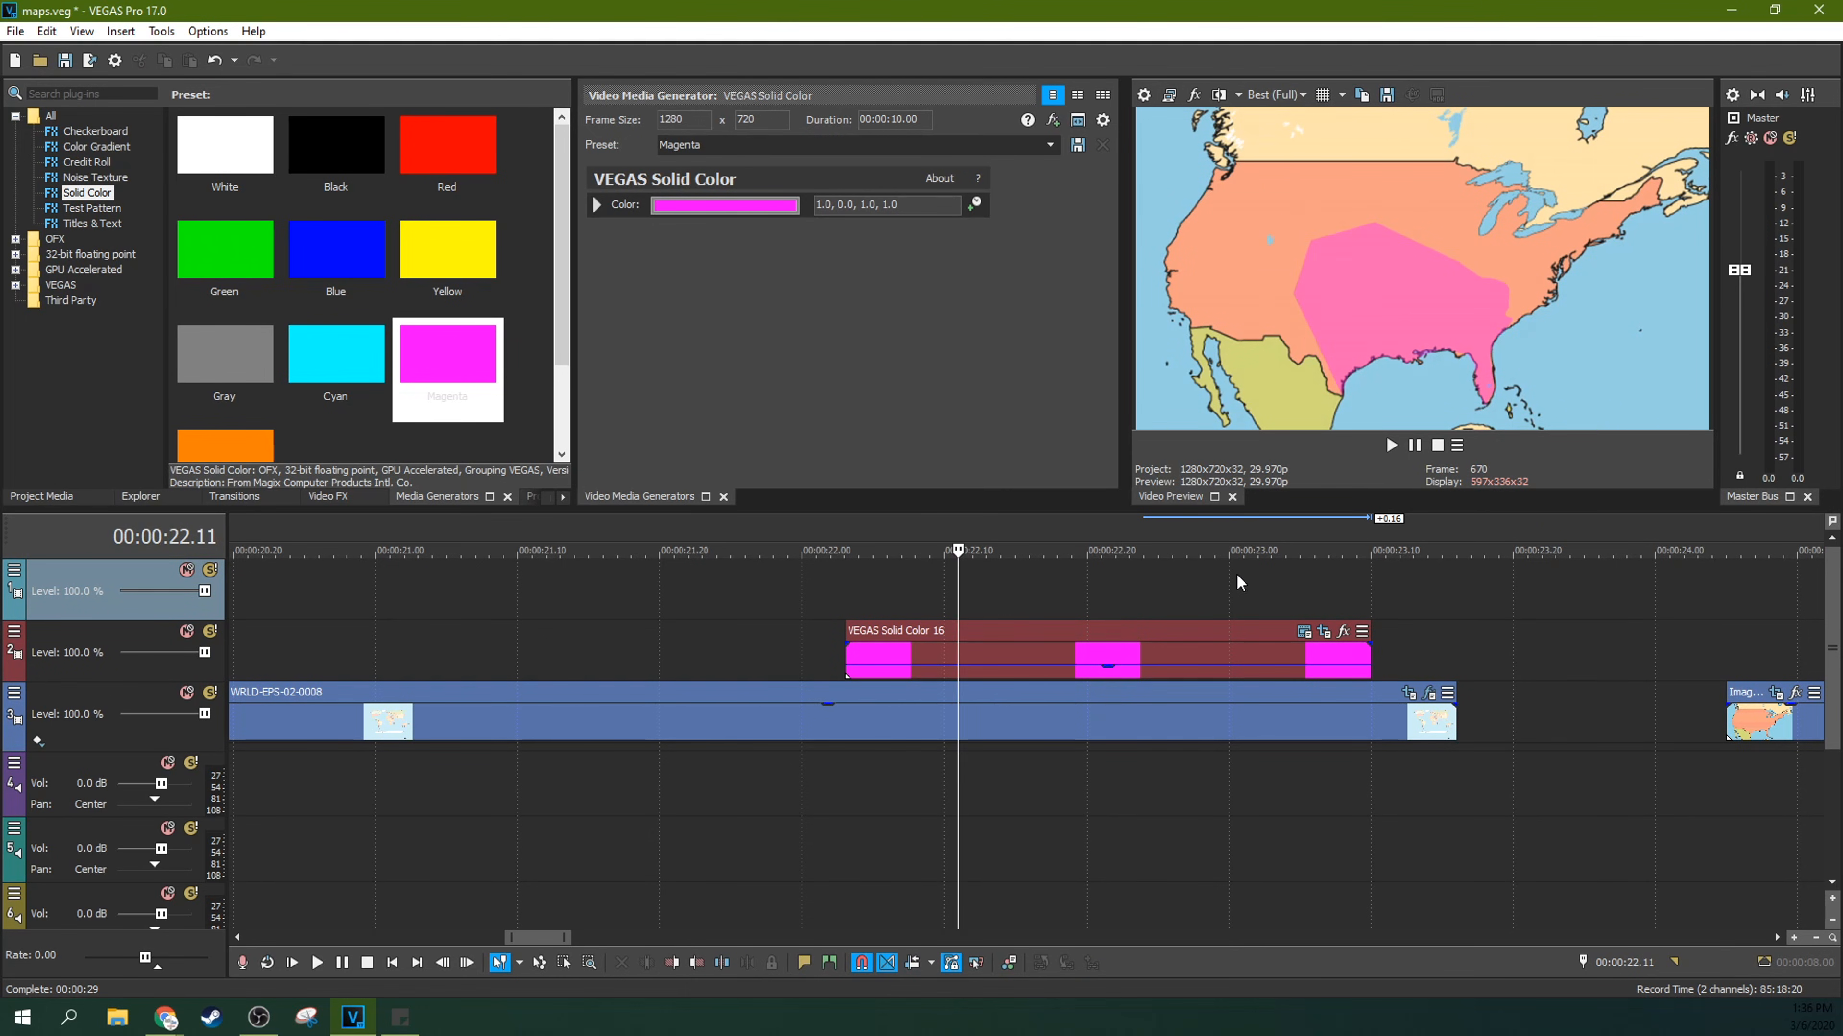
left_click(1284, 568)
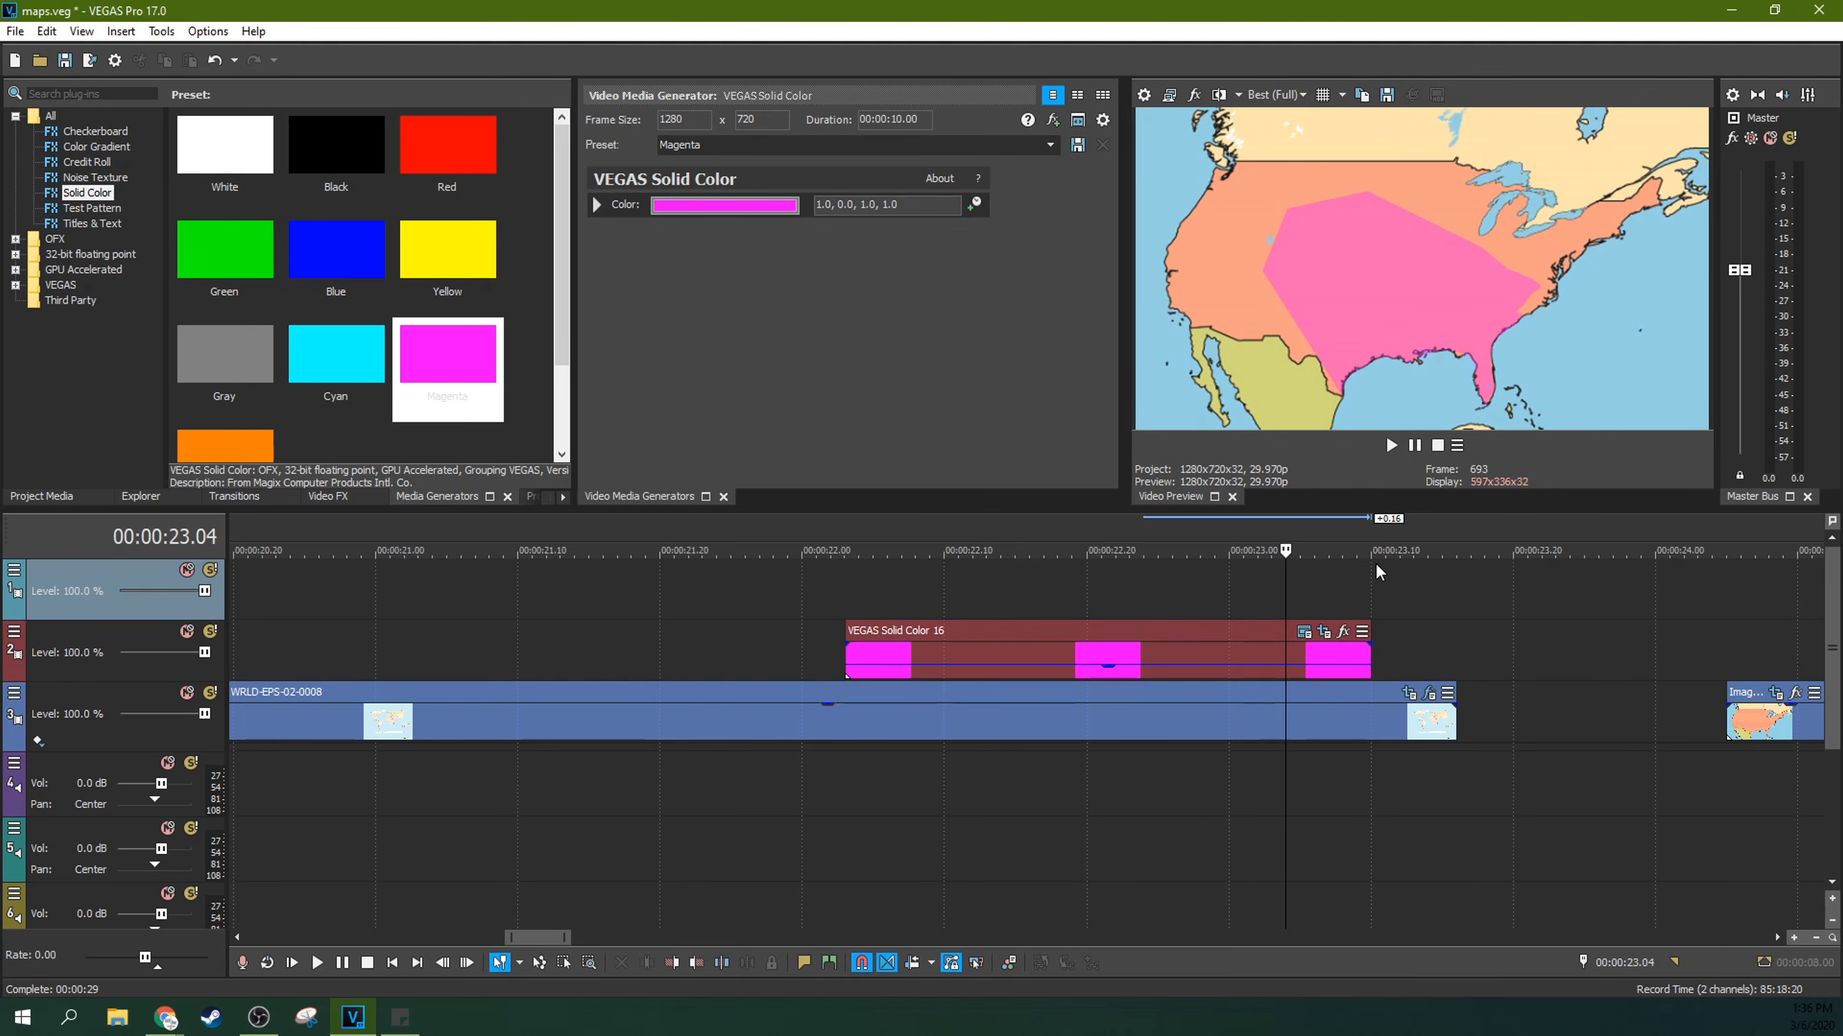